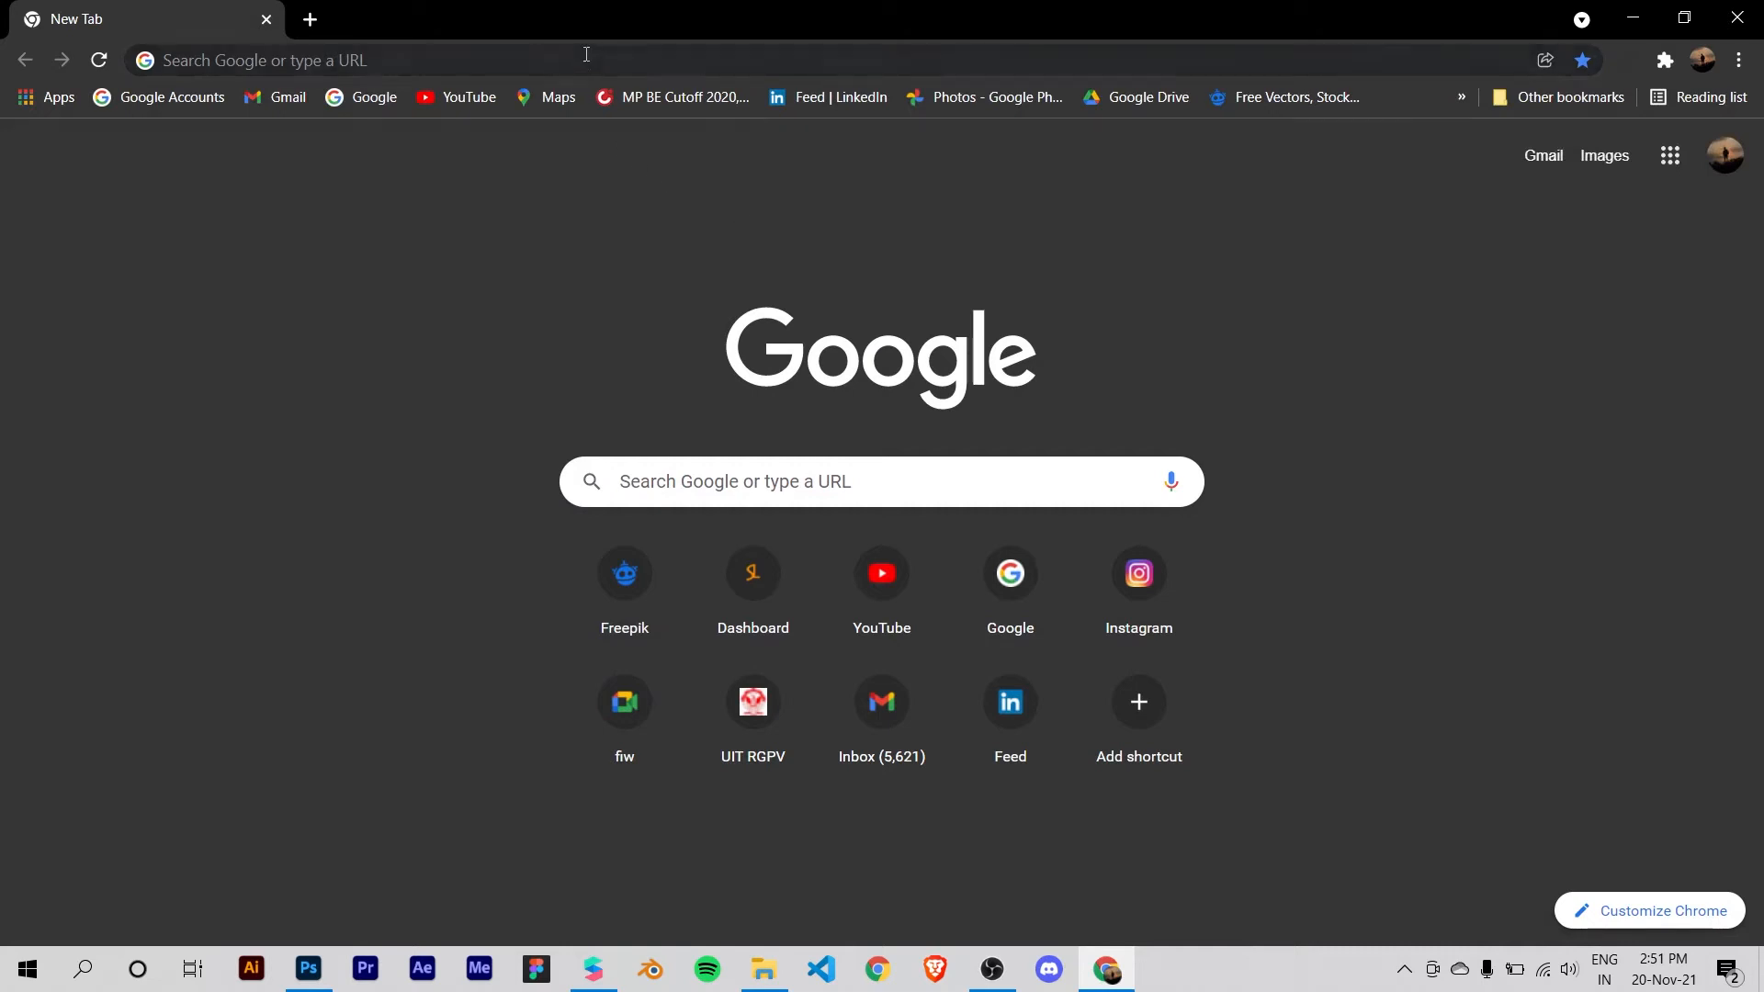
# Step: Search Google for "spark ar" and open the Spark AR Studio download page
pyautogui.write('spa')
pyautogui.press('BackSpace')
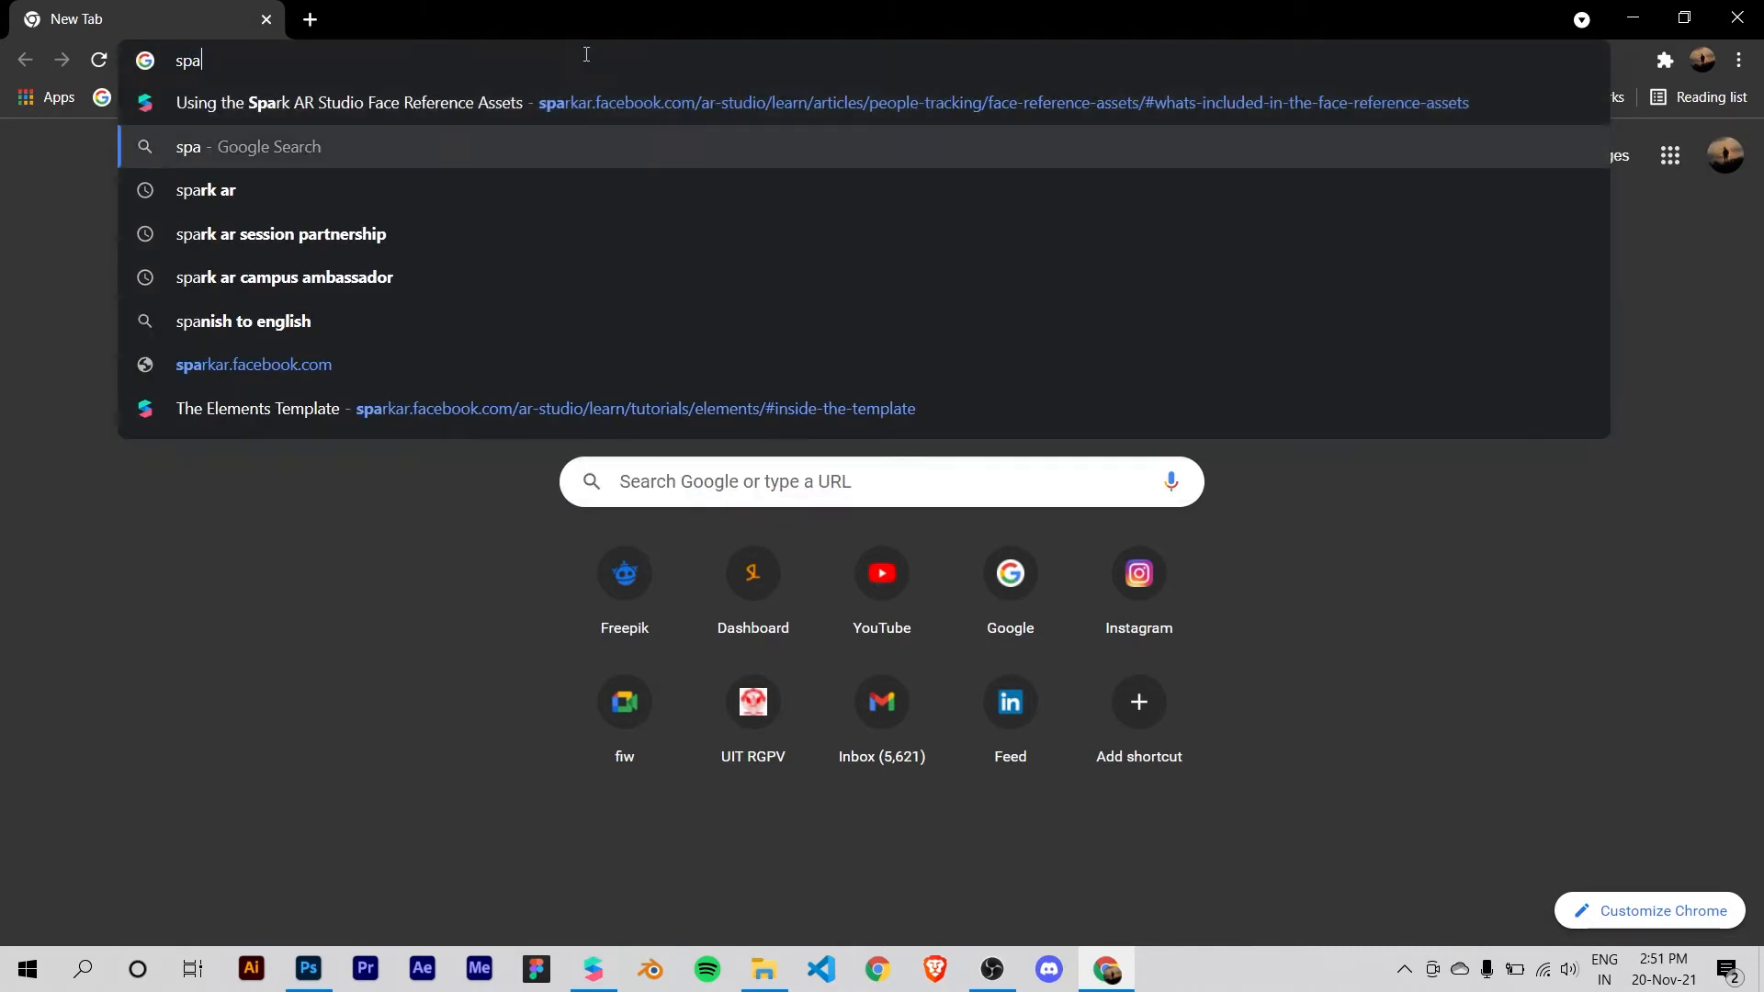
pyautogui.press('Down')
pyautogui.press('Return')
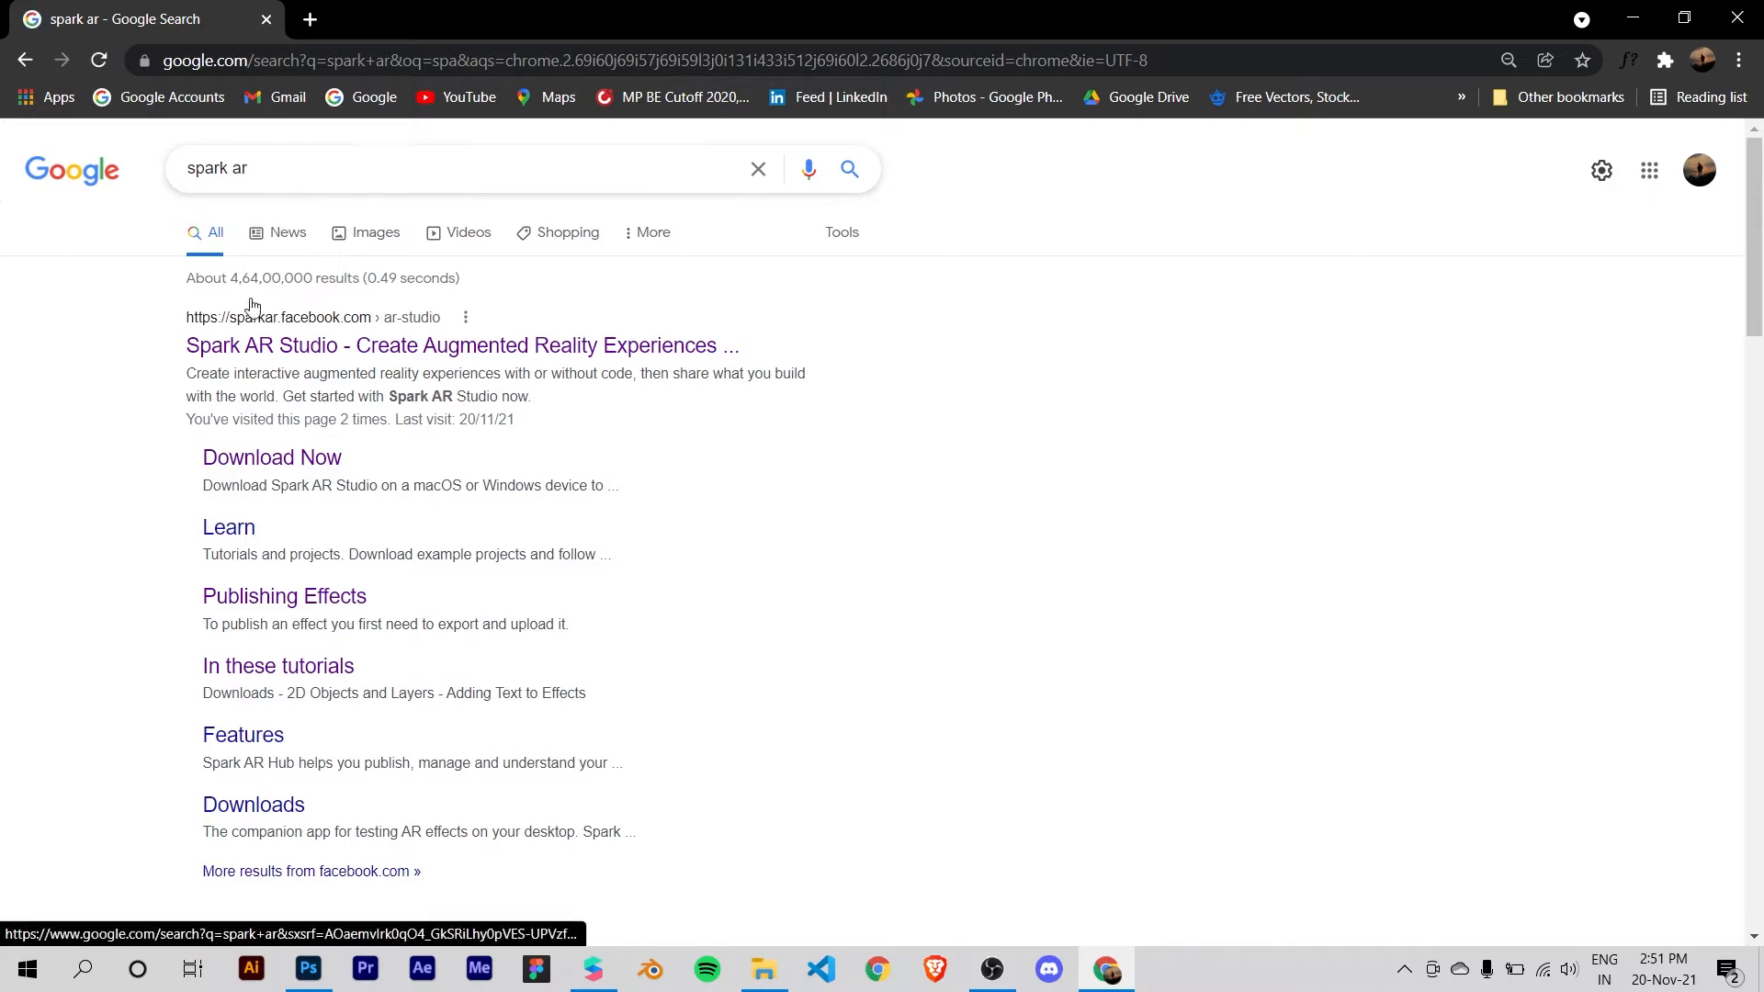
pyautogui.click(274, 462)
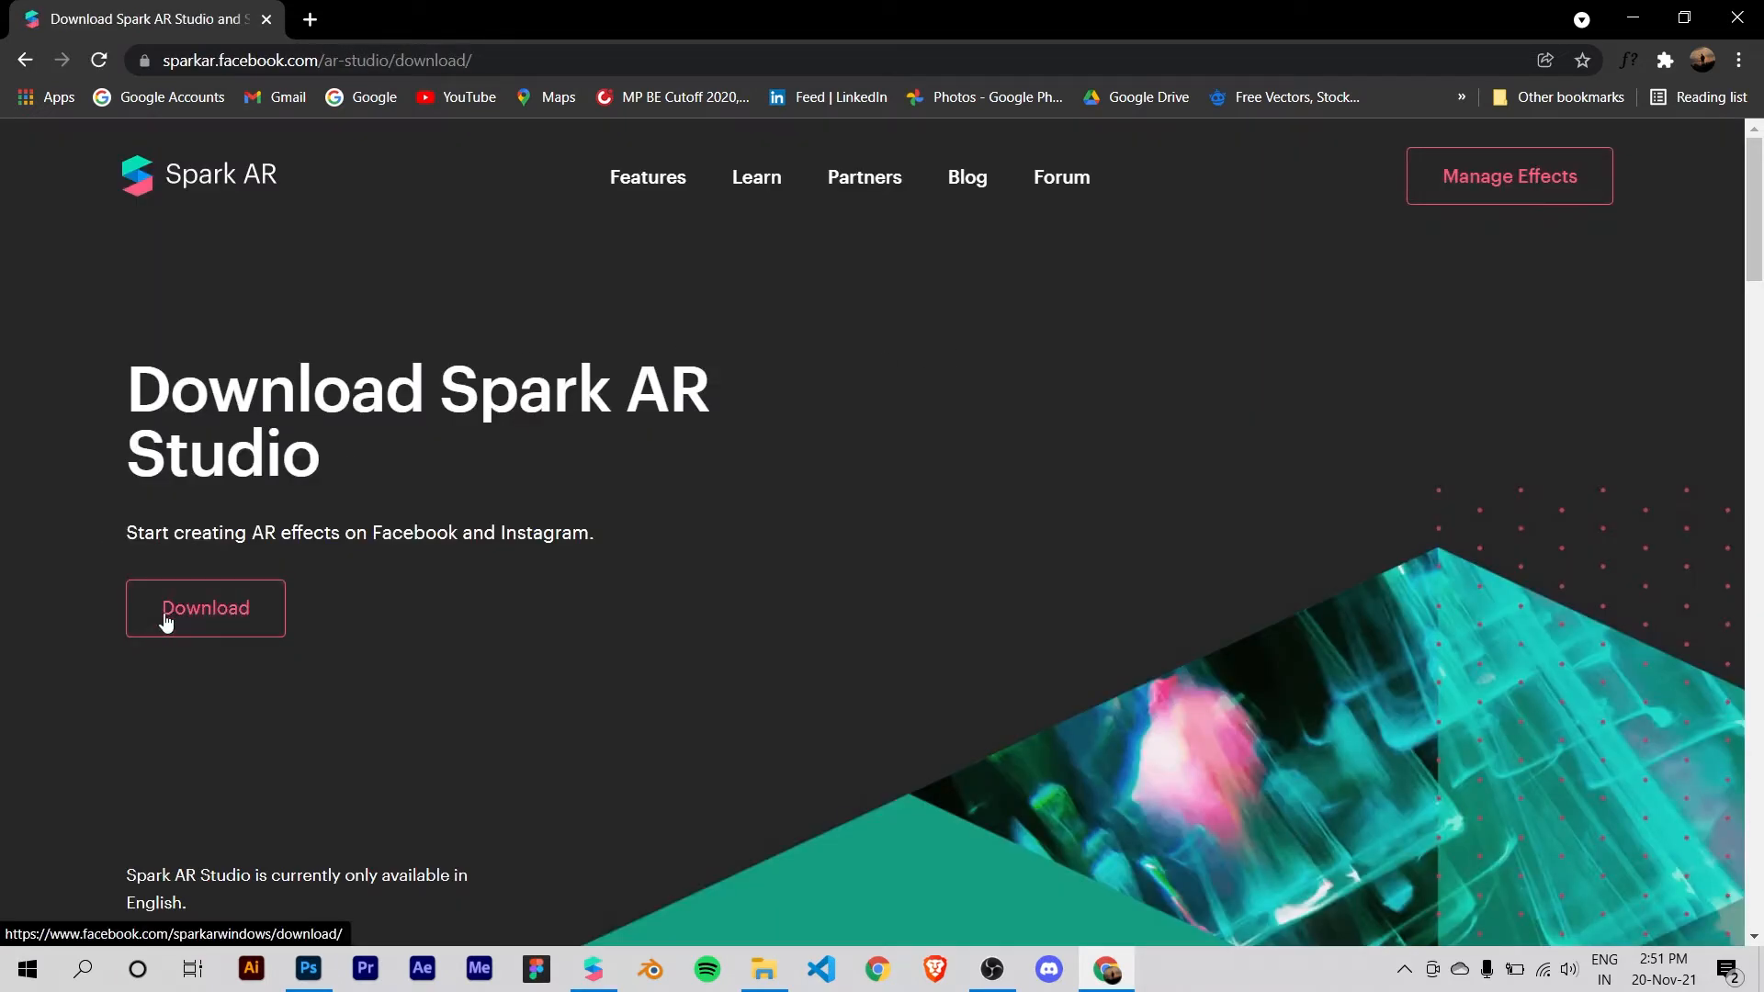
# Step: Start downloading Spark AR Studio, then cancel the SparkARStudio_v126.msi download and close the Spark AR Hub page
pyautogui.click(166, 621)
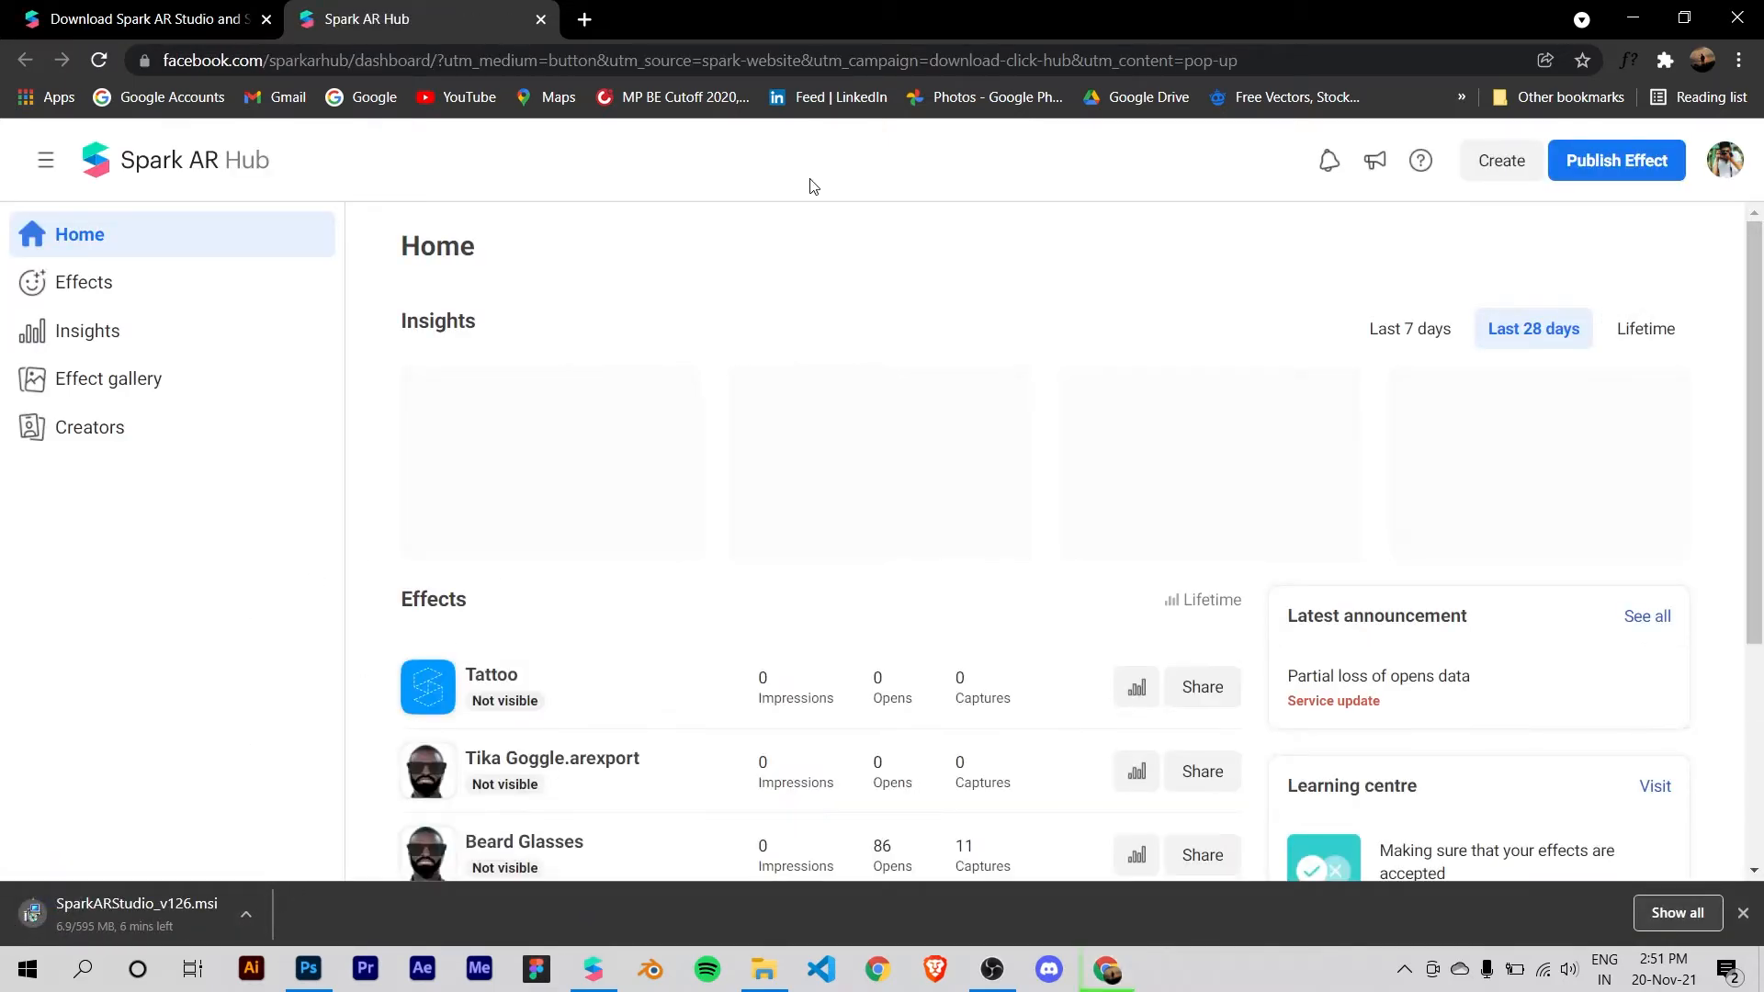
pyautogui.click(256, 916)
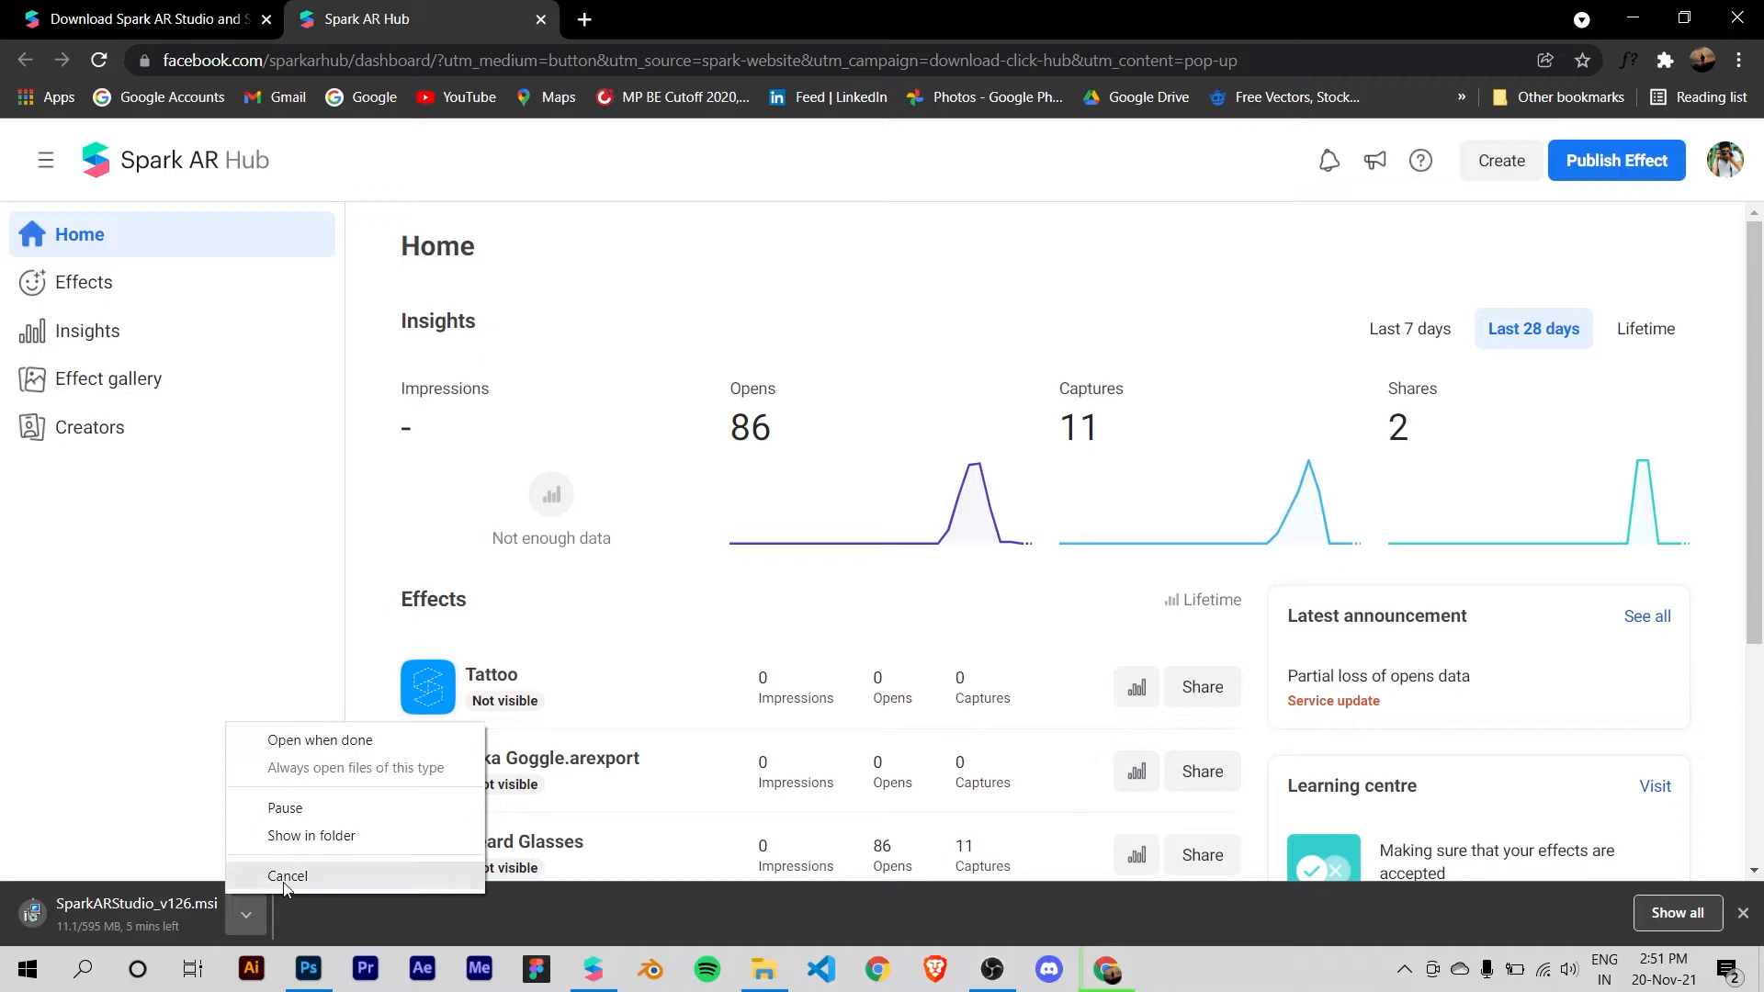
pyautogui.click(286, 875)
pyautogui.click(540, 19)
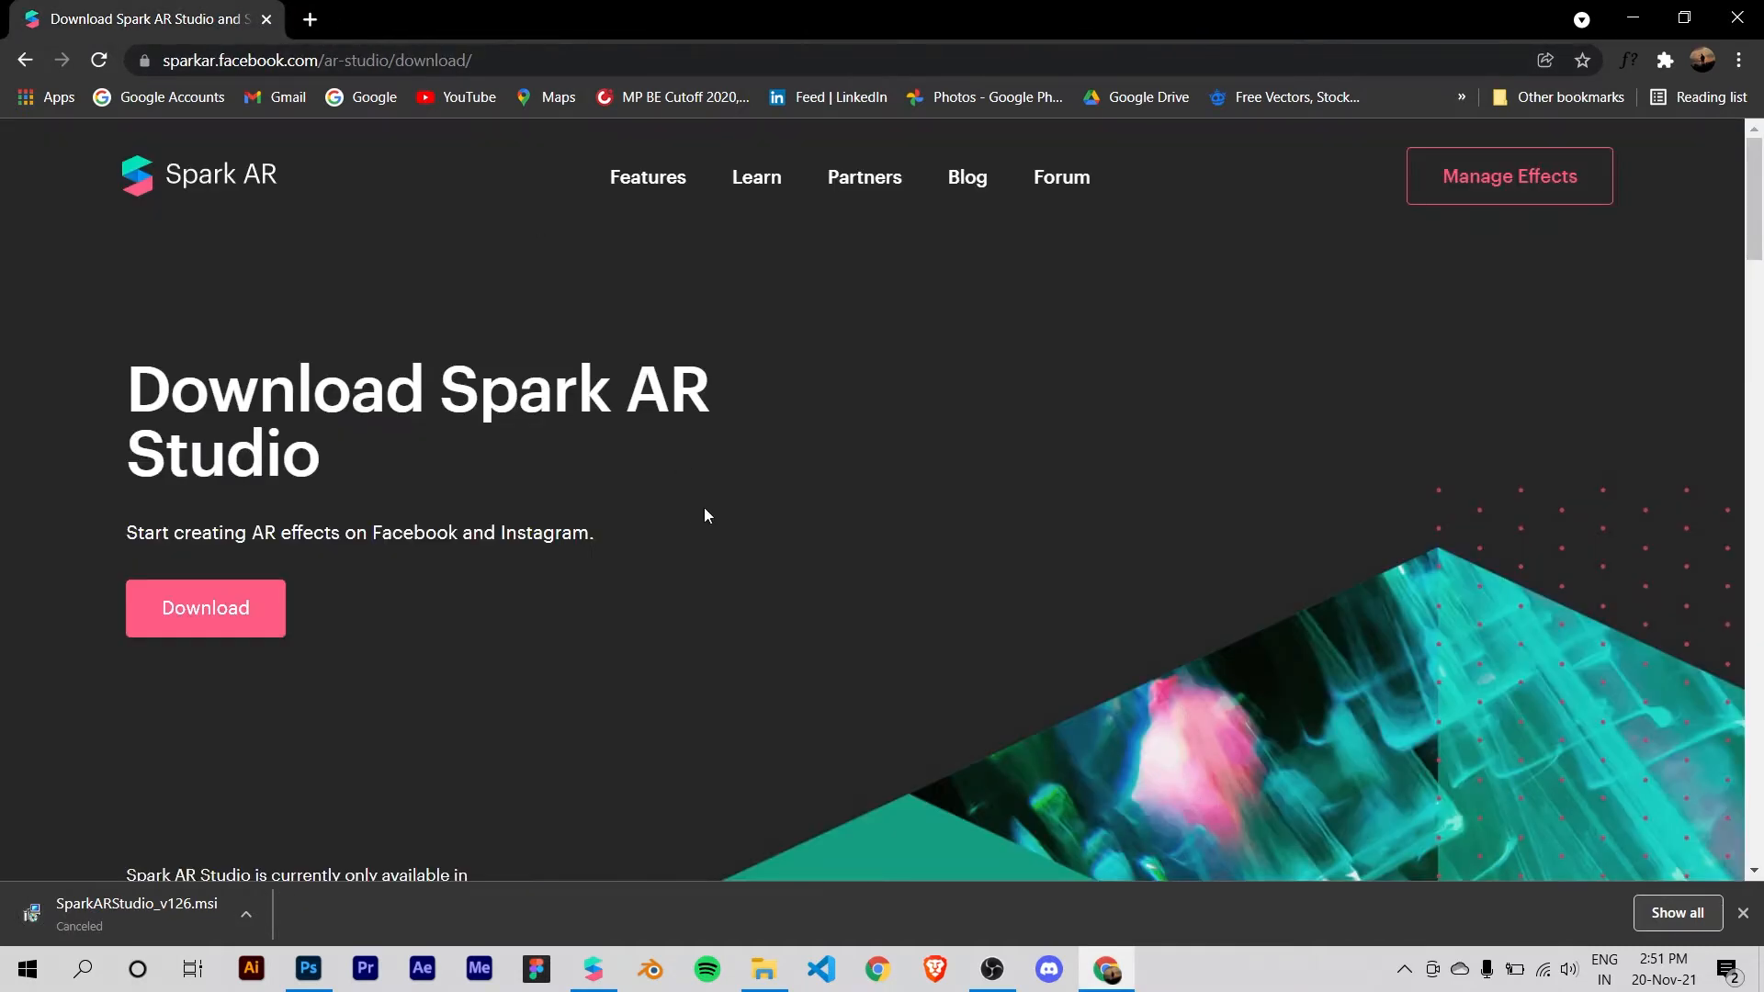
# Step: Launch the SparkARStudio_v106 installer from the Setups folder on Local Disk (D:)
pyautogui.click(764, 969)
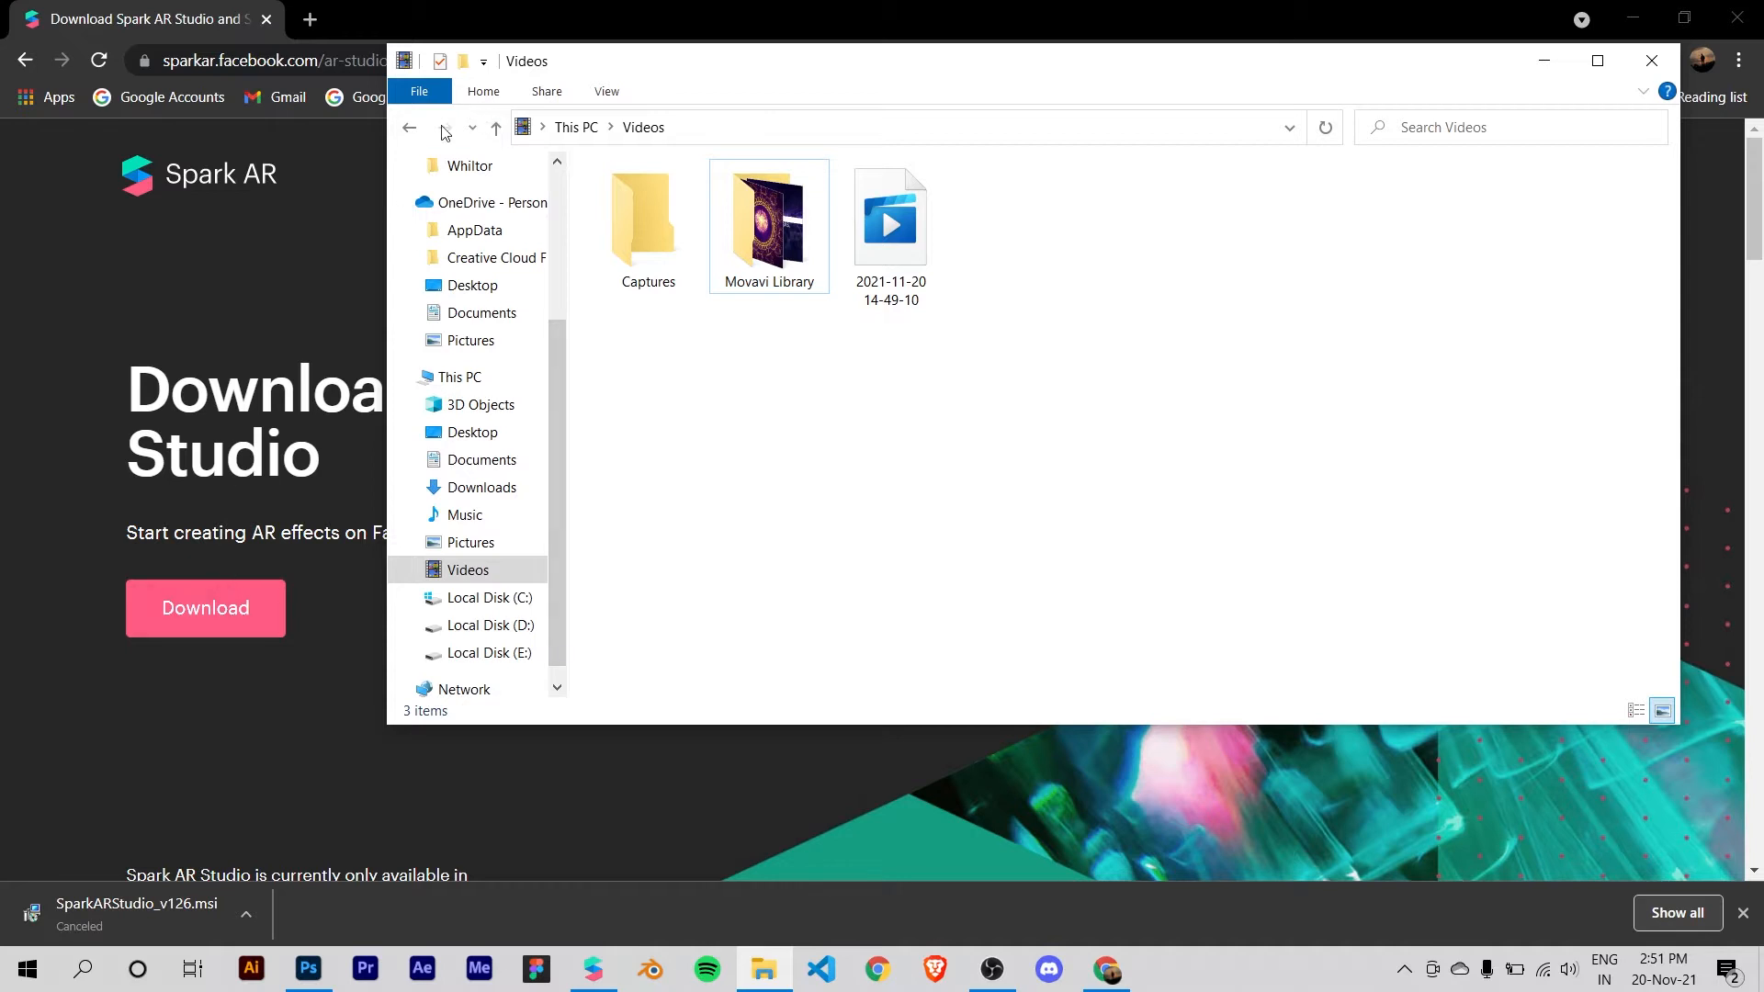
pyautogui.click(478, 625)
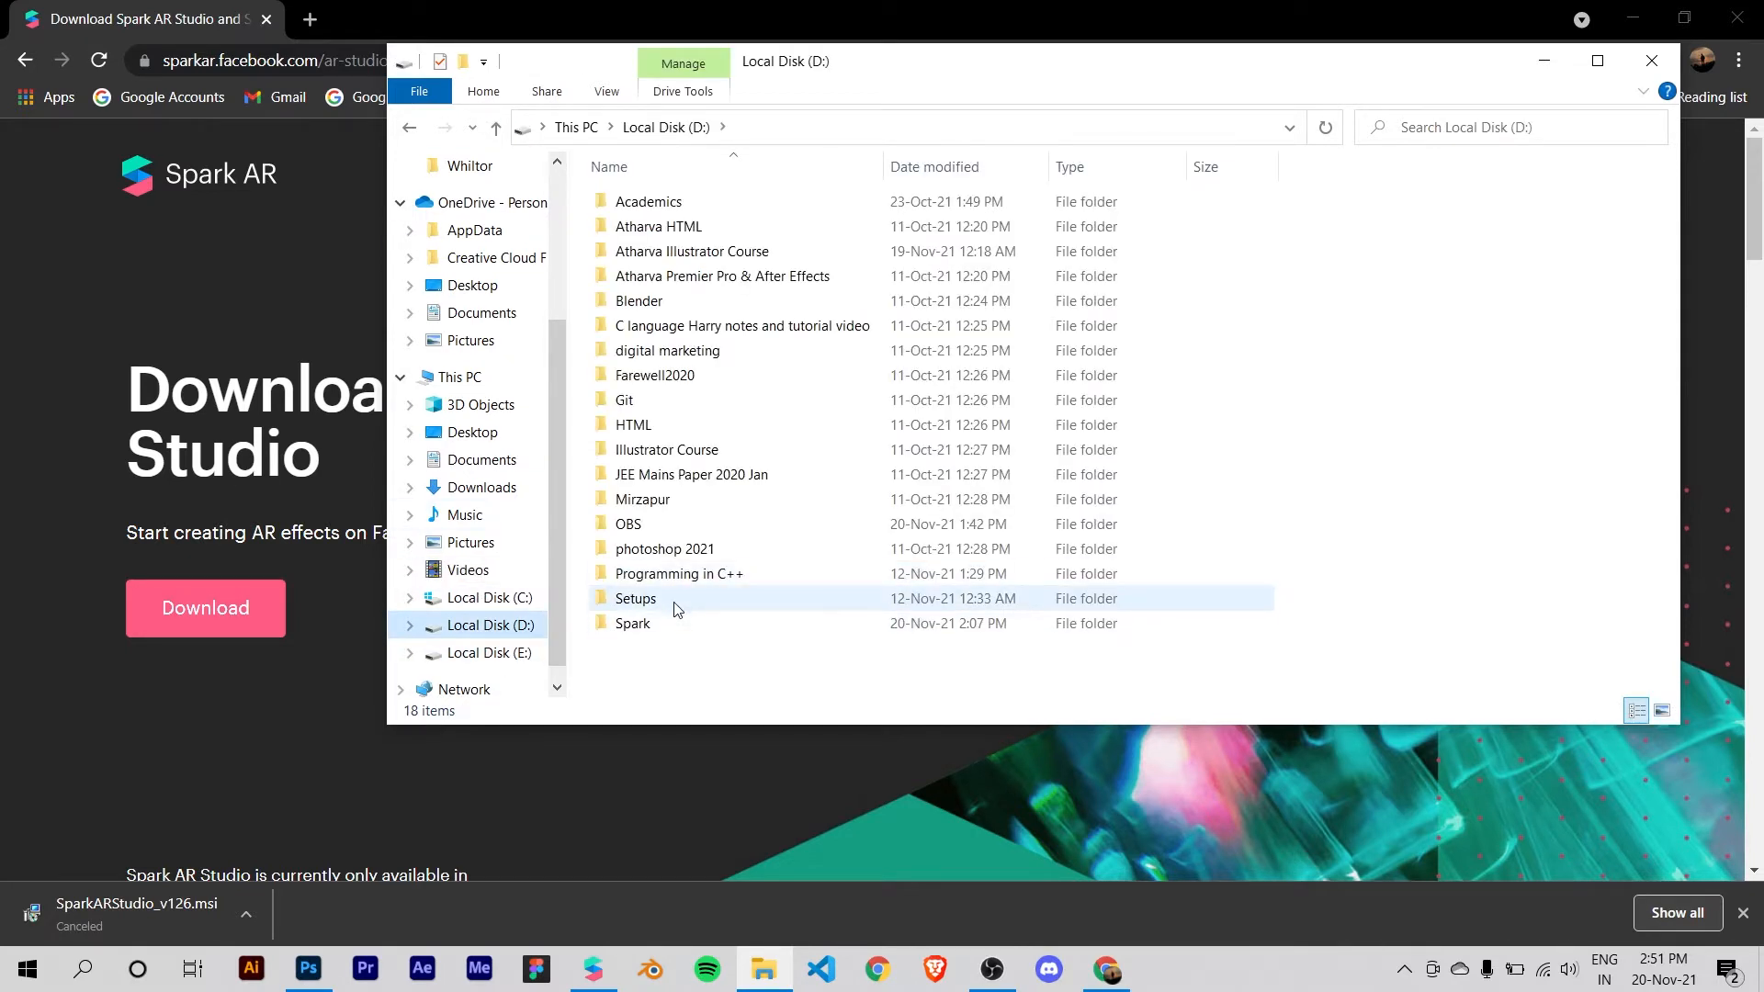
pyautogui.doubleClick(675, 609)
pyautogui.click(710, 522)
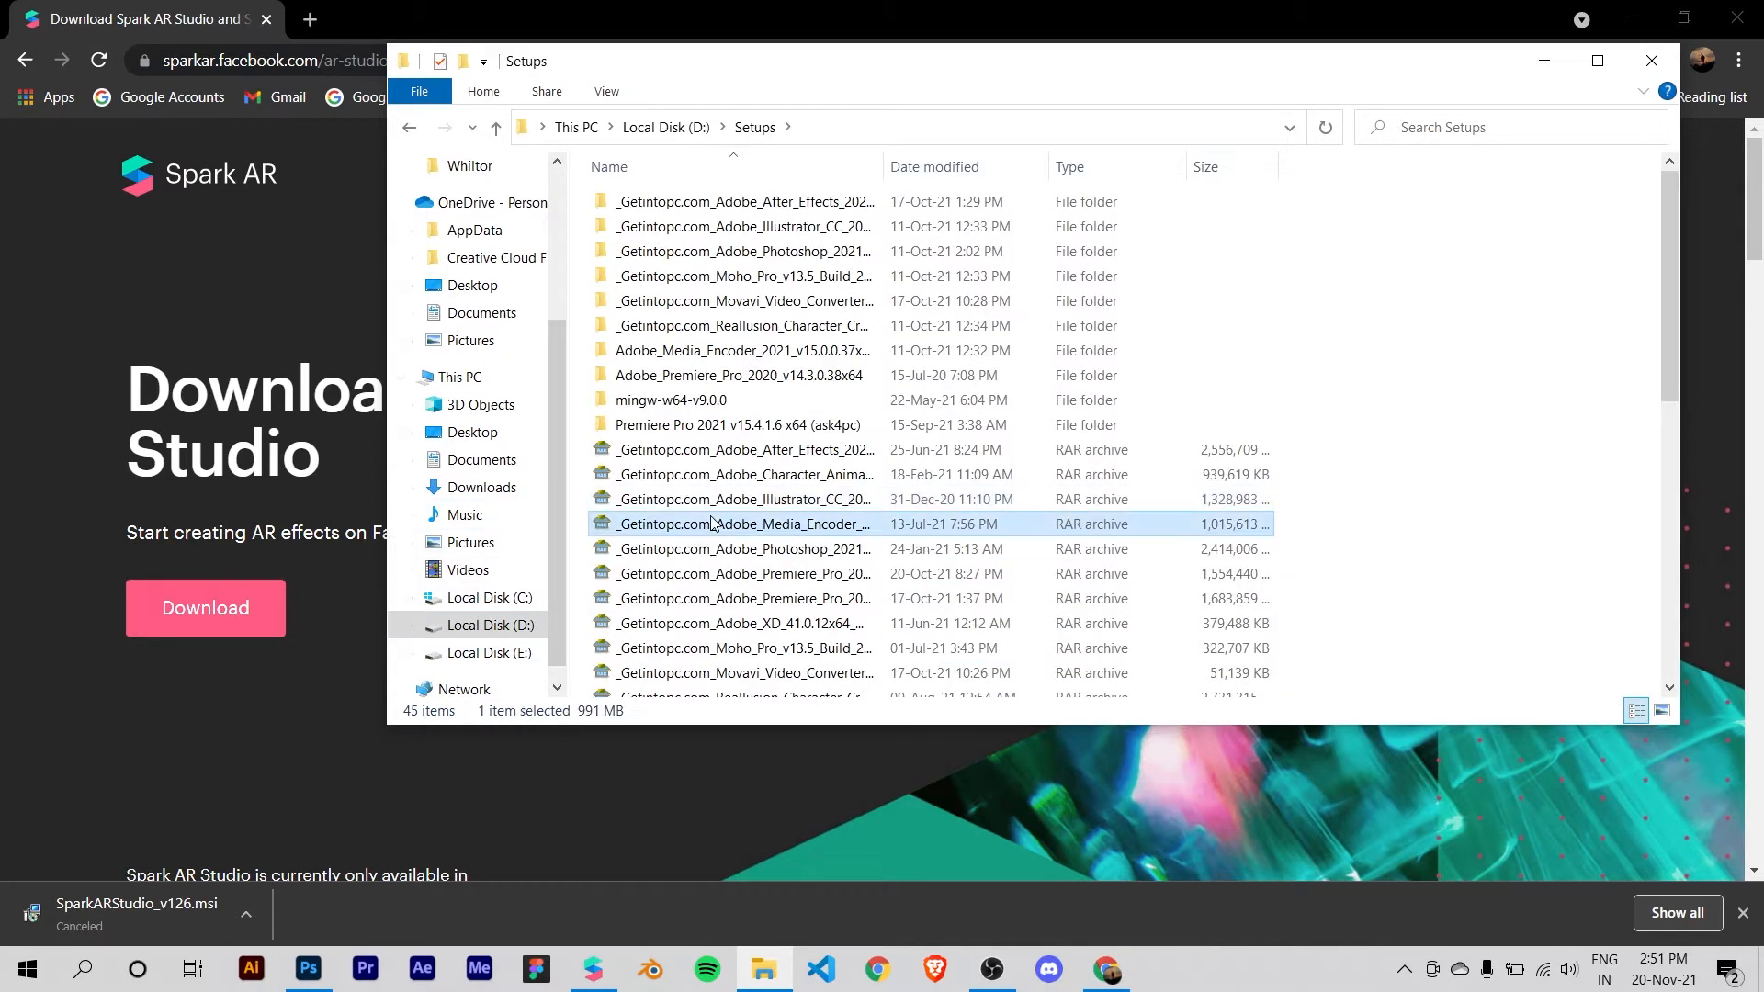
pyautogui.scroll(-8, 710, 519)
pyautogui.click(709, 516)
pyautogui.click(705, 540)
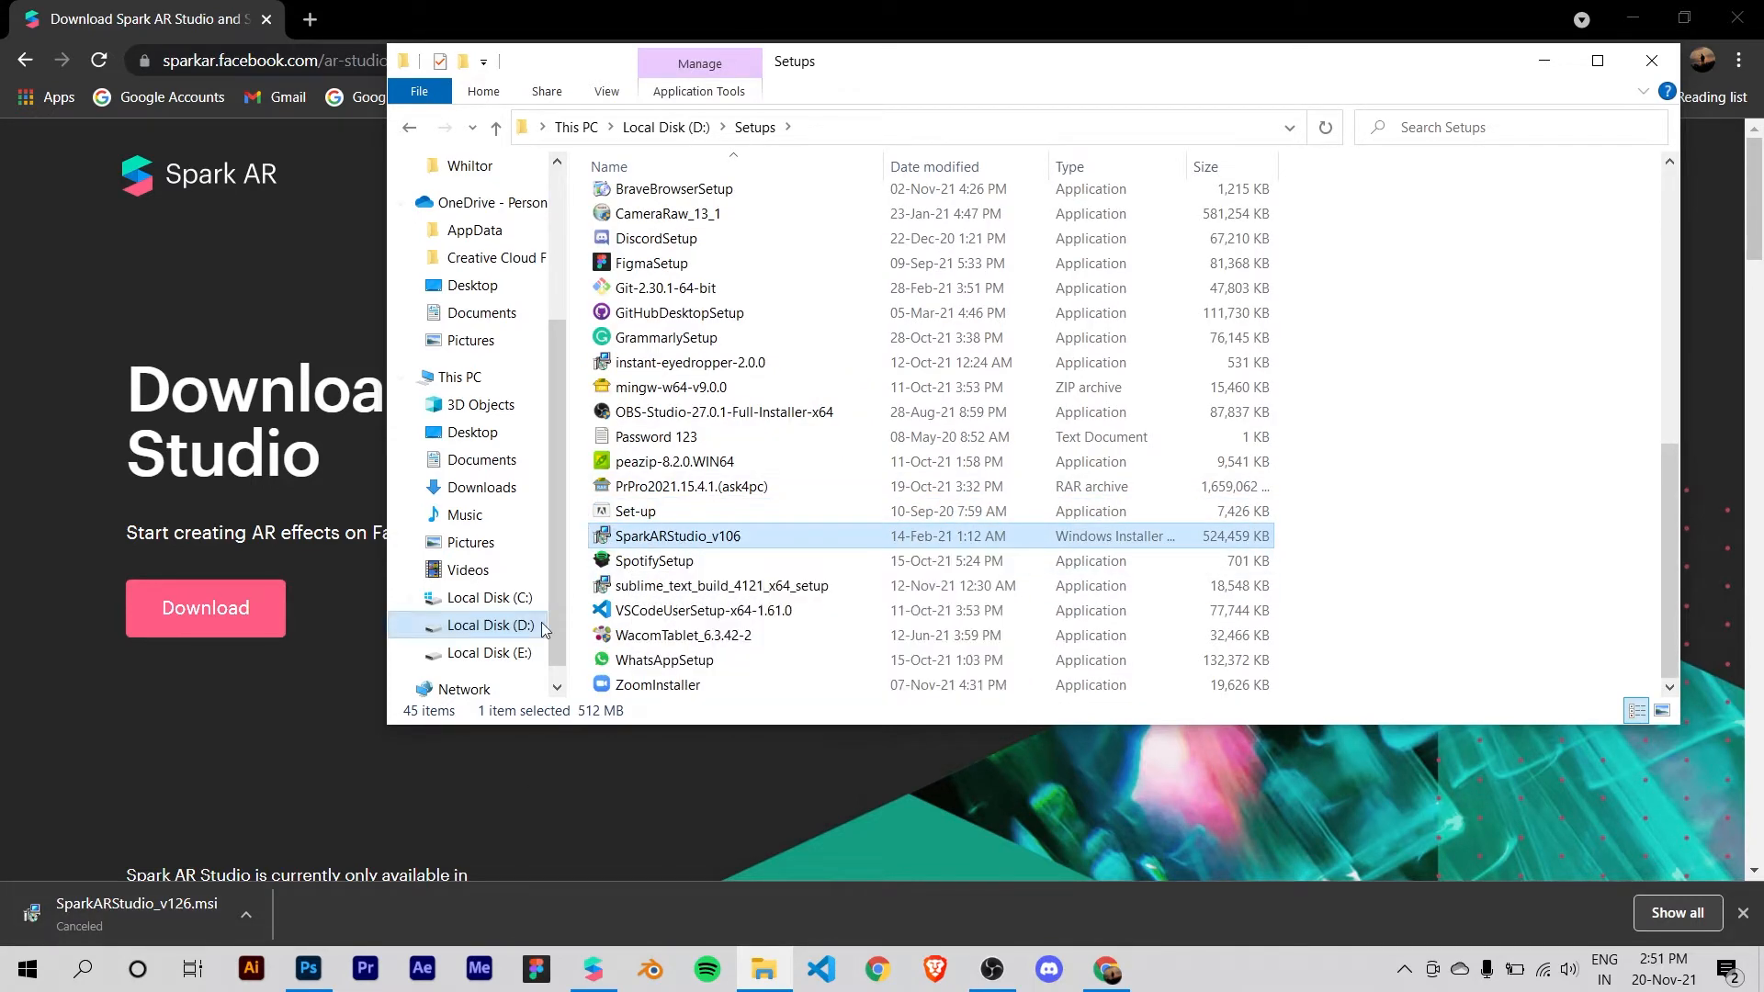
pyautogui.doubleClick(681, 539)
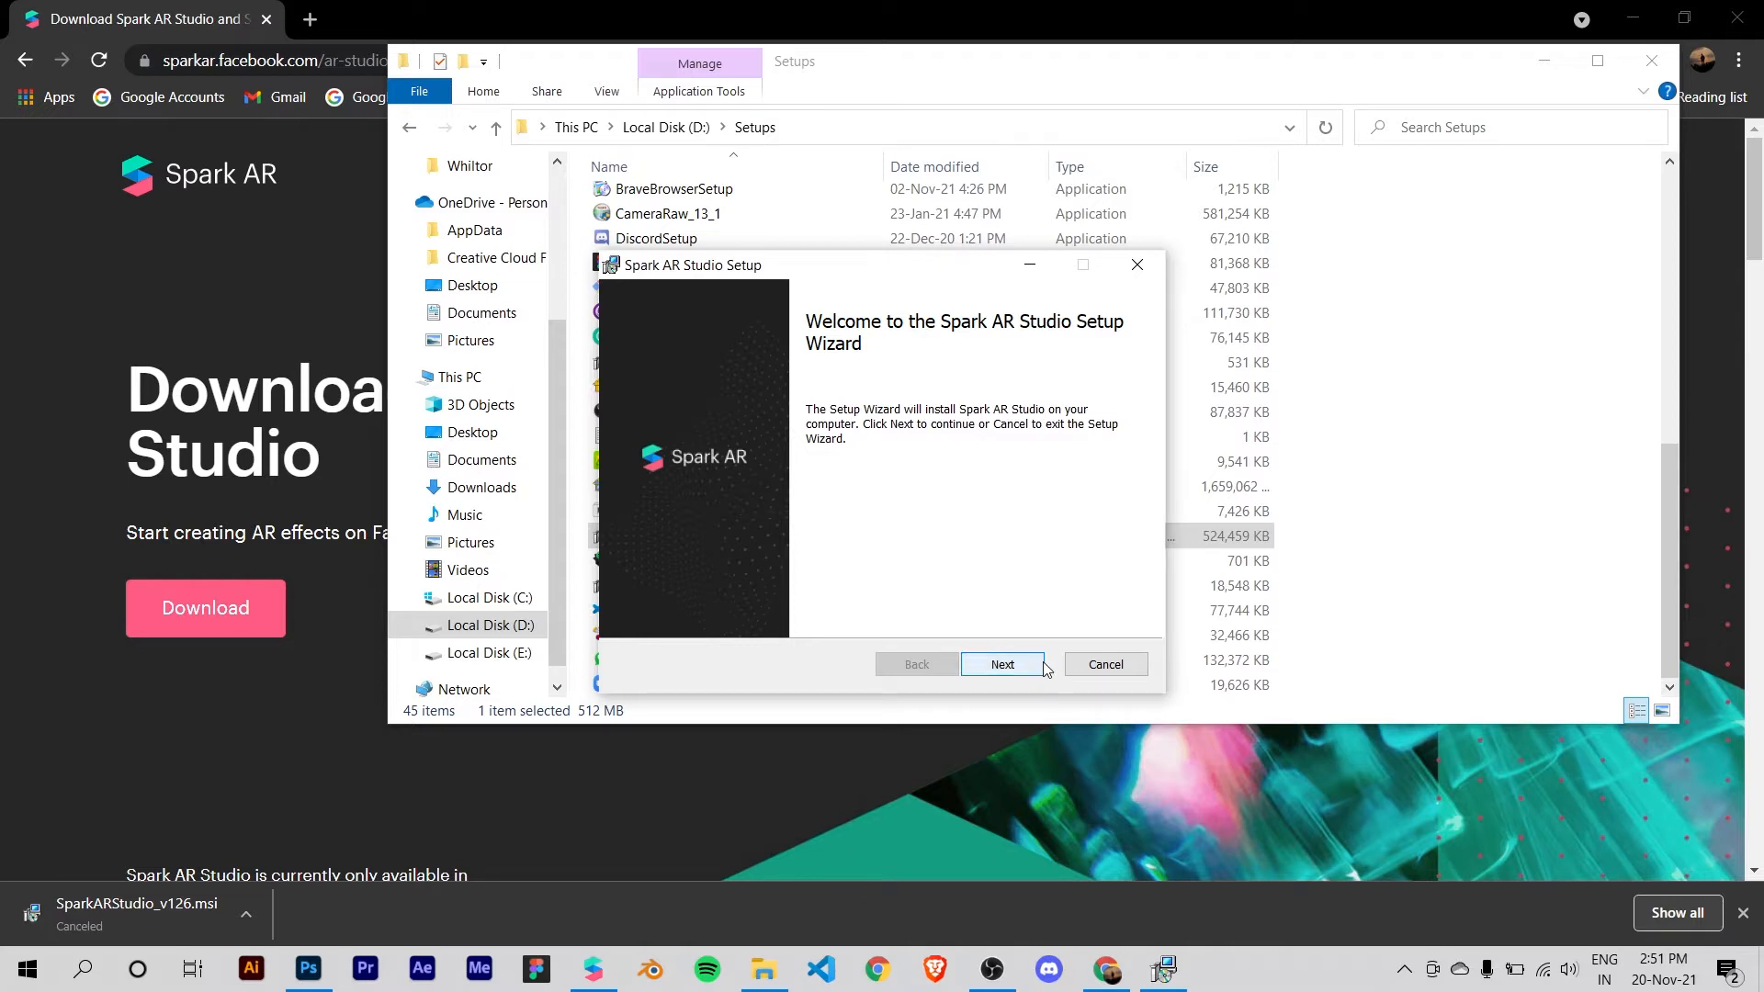
# Step: Cancel the Spark AR Studio setup wizard and minimise the Setups folder window
pyautogui.click(1106, 666)
pyautogui.click(836, 523)
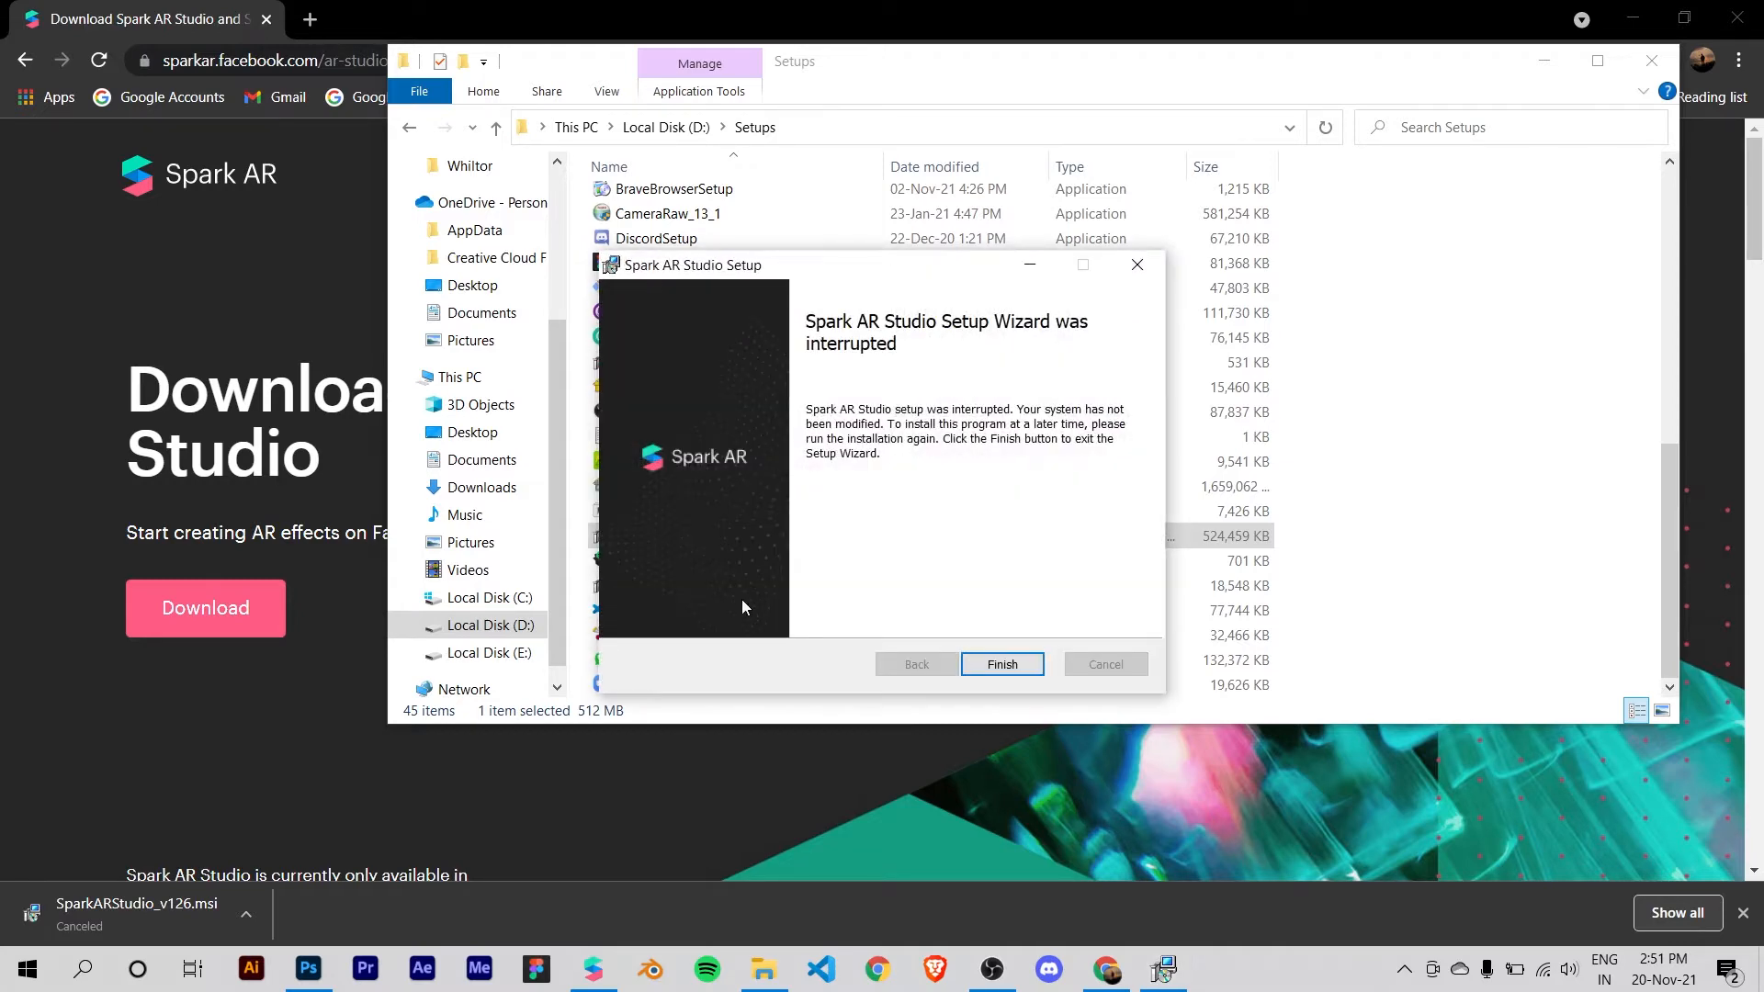
pyautogui.click(1136, 265)
pyautogui.click(1544, 61)
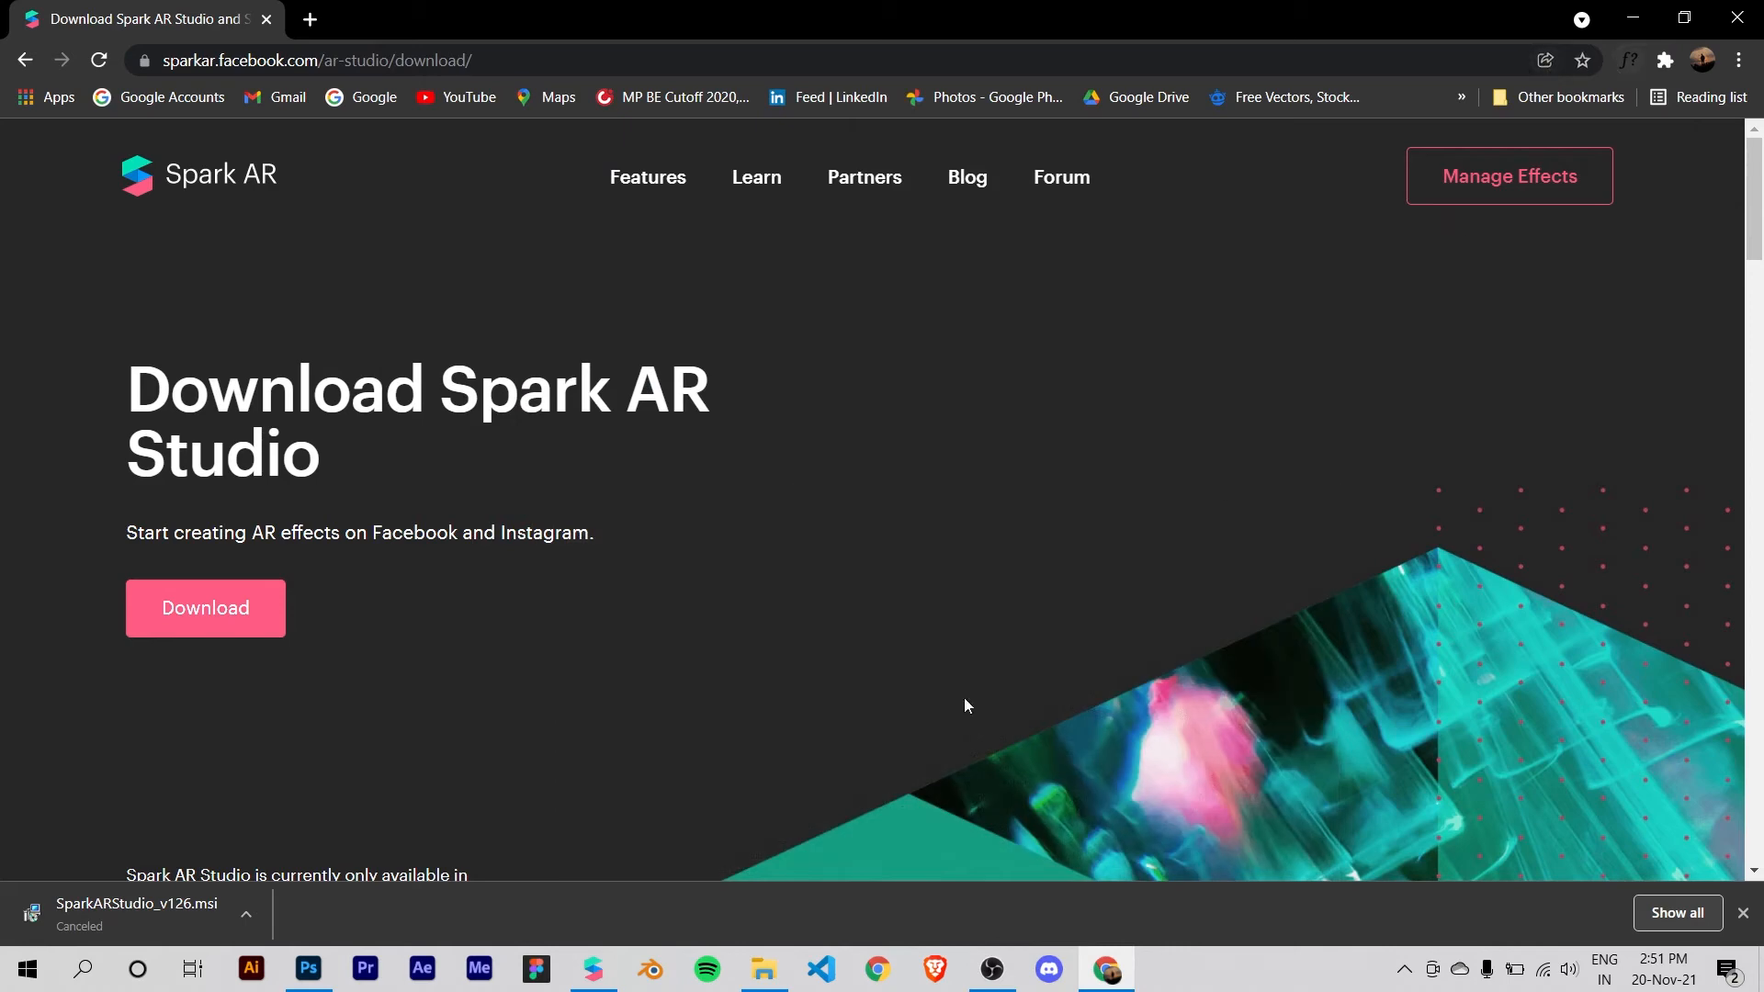
# Step: Switch to Spark AR Studio and create a blank project in a maximised window
pyautogui.click(594, 970)
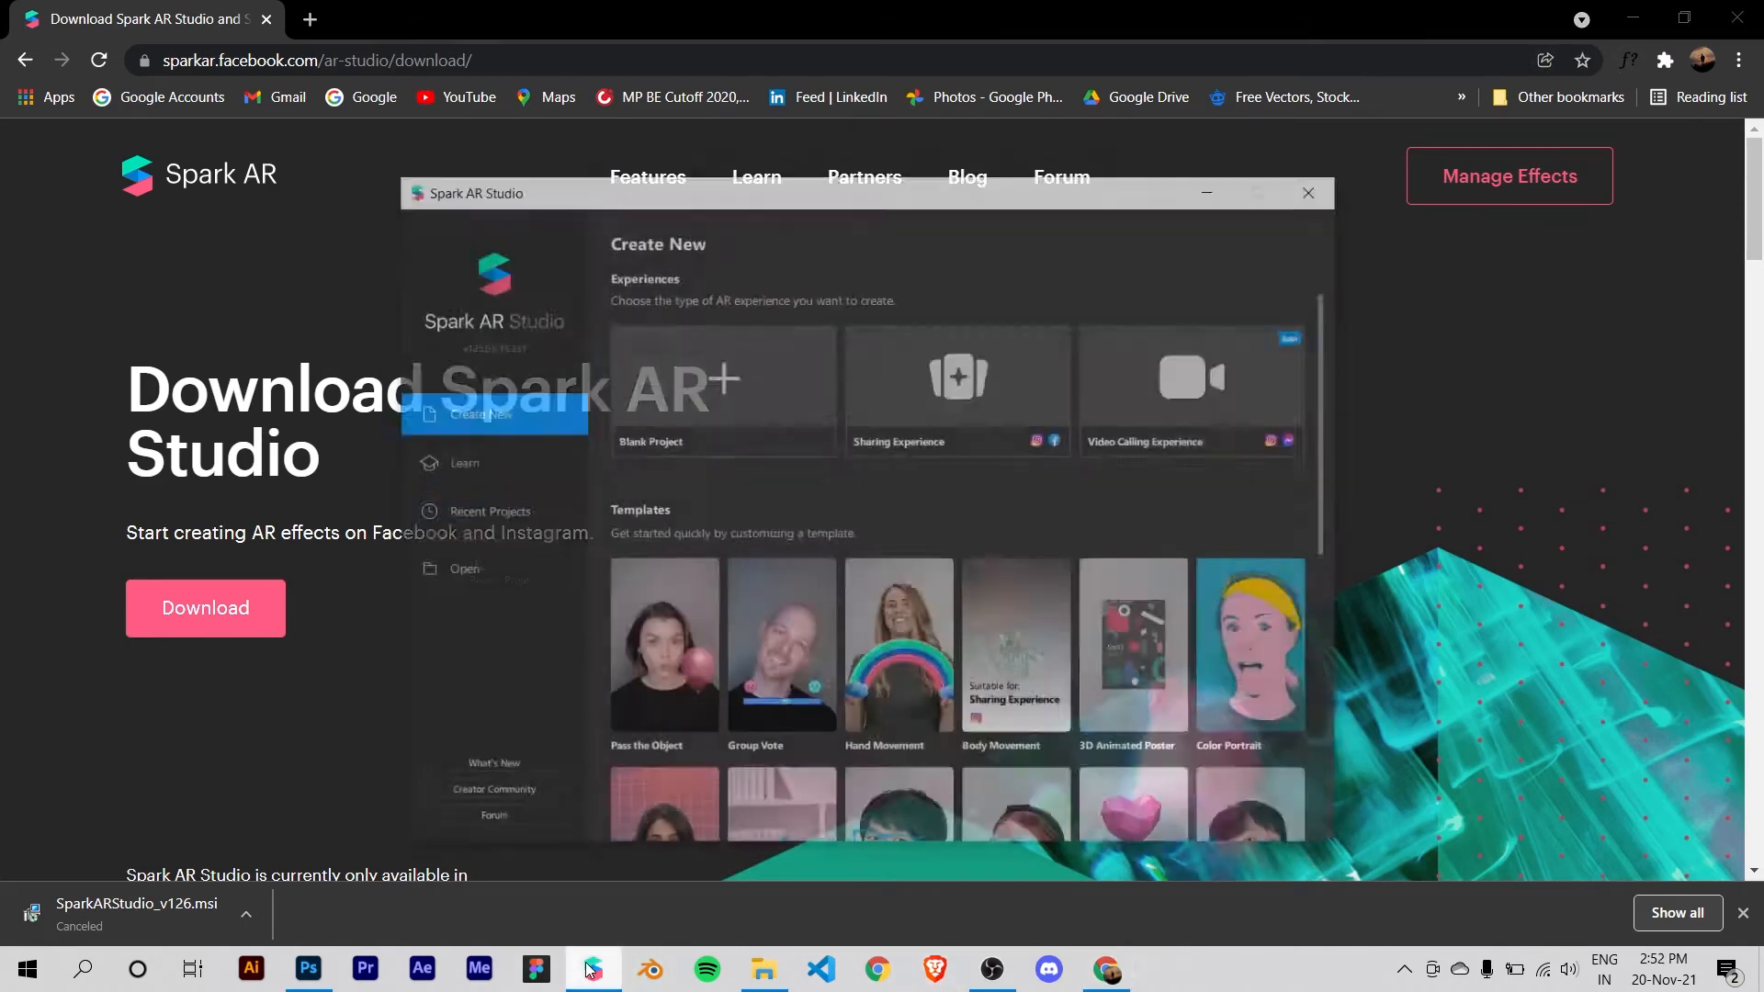
pyautogui.click(1635, 20)
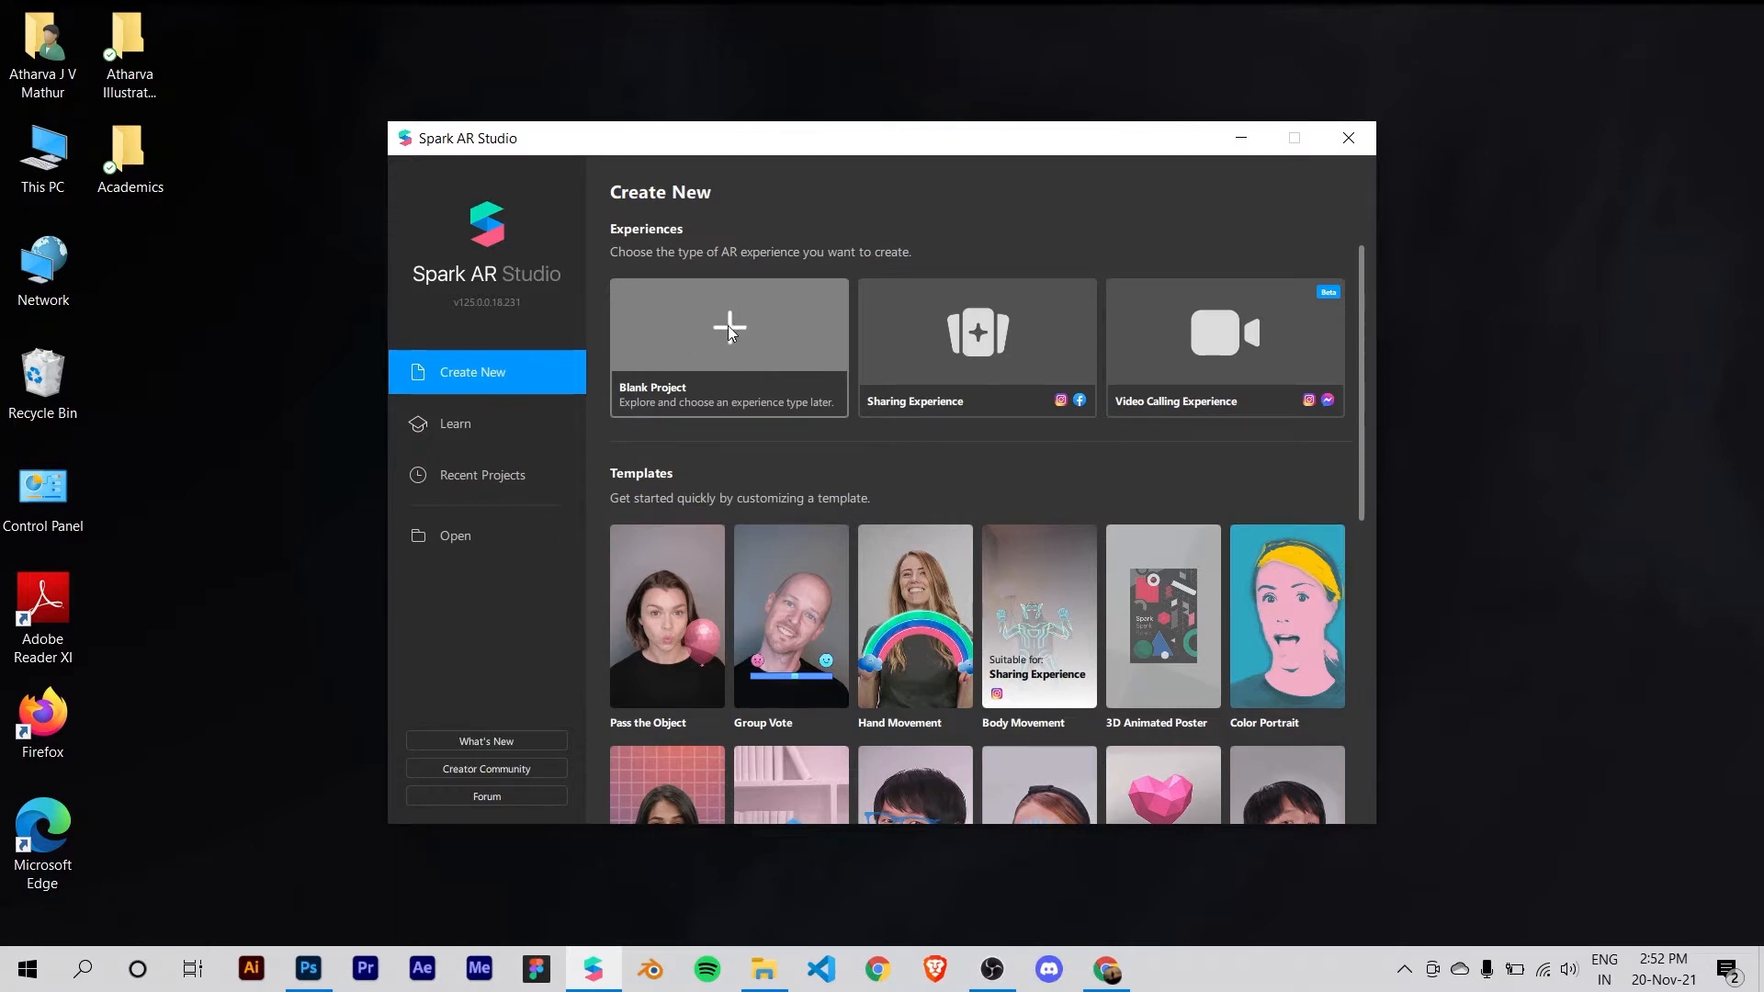
pyautogui.click(737, 366)
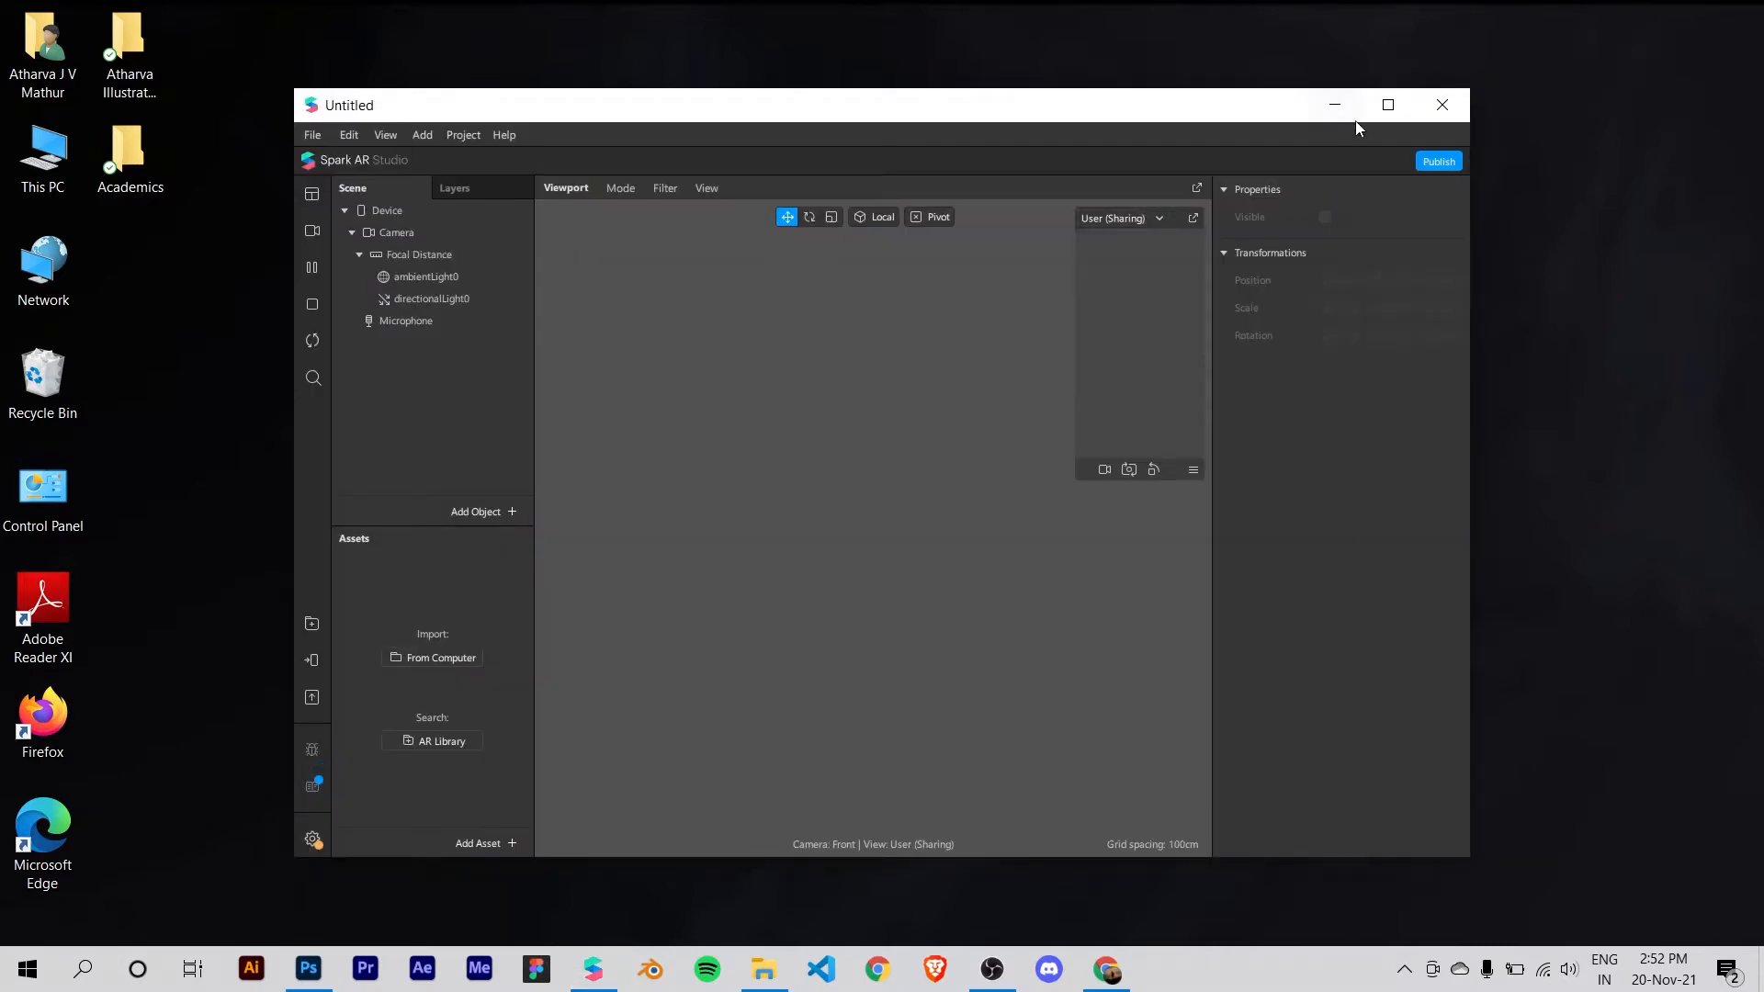
pyautogui.click(1379, 107)
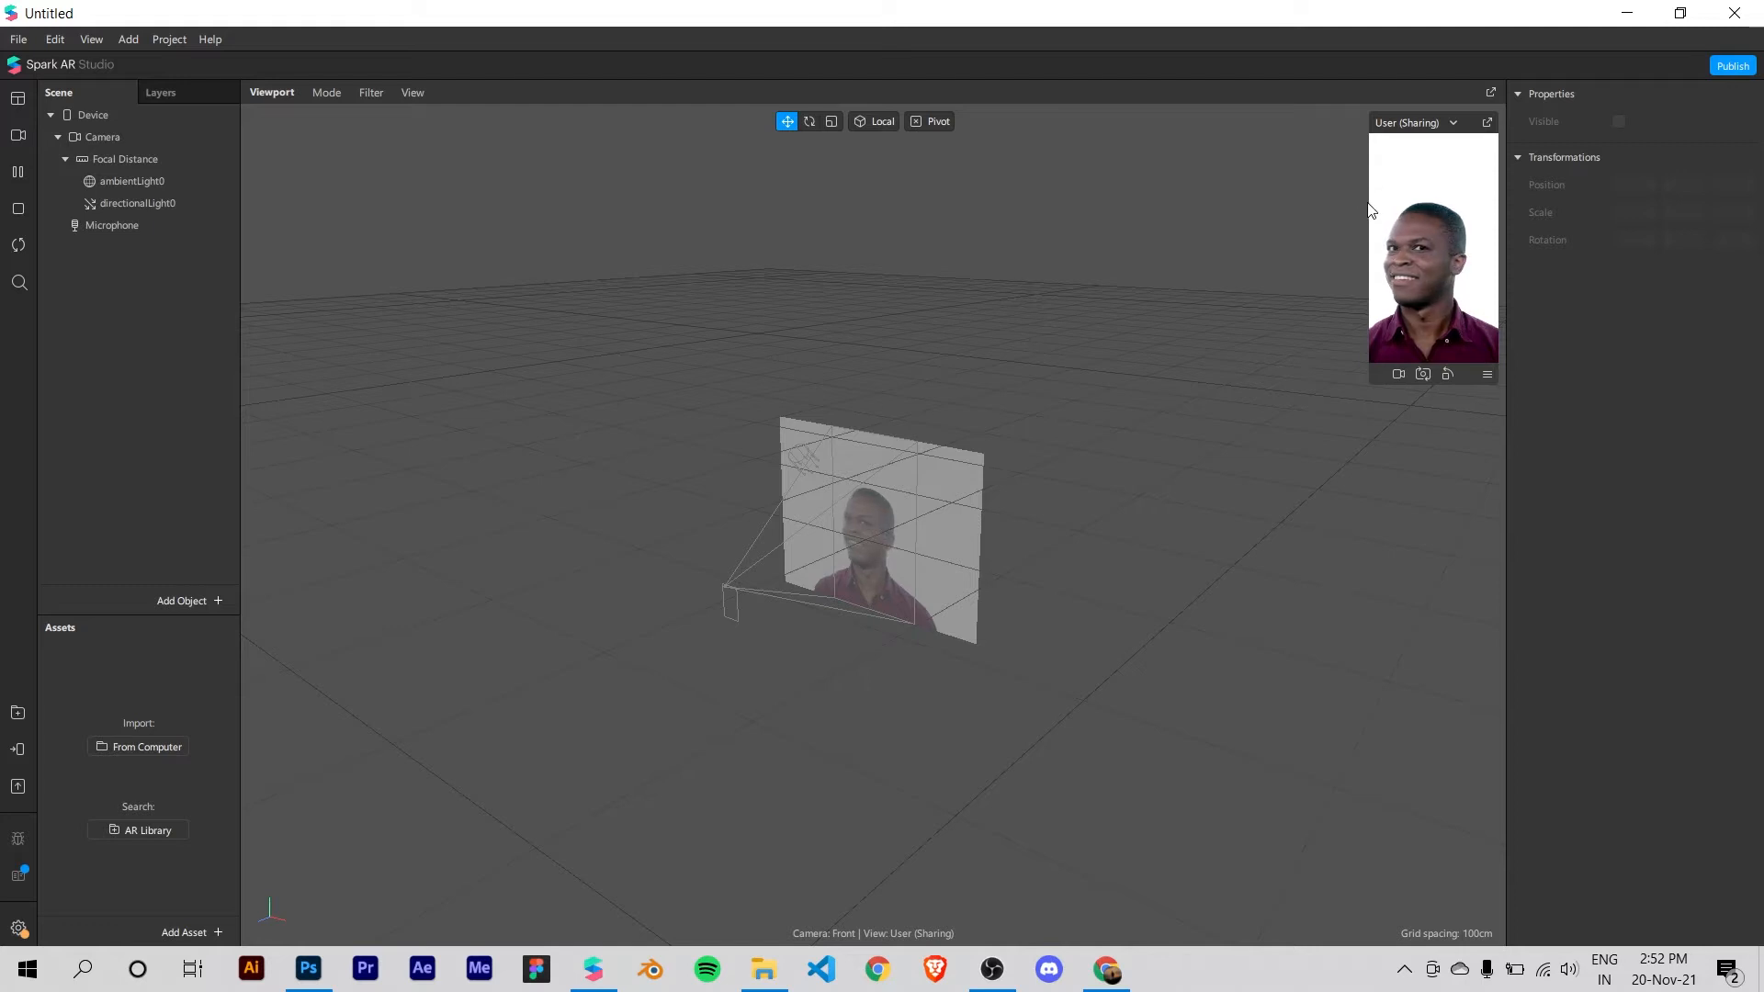
# Step: Enlarge the simulator preview and show the HP TrueVision HD Camera feed in it, paused
pyautogui.moveTo(1373, 202); pyautogui.dragTo(1323, 243)
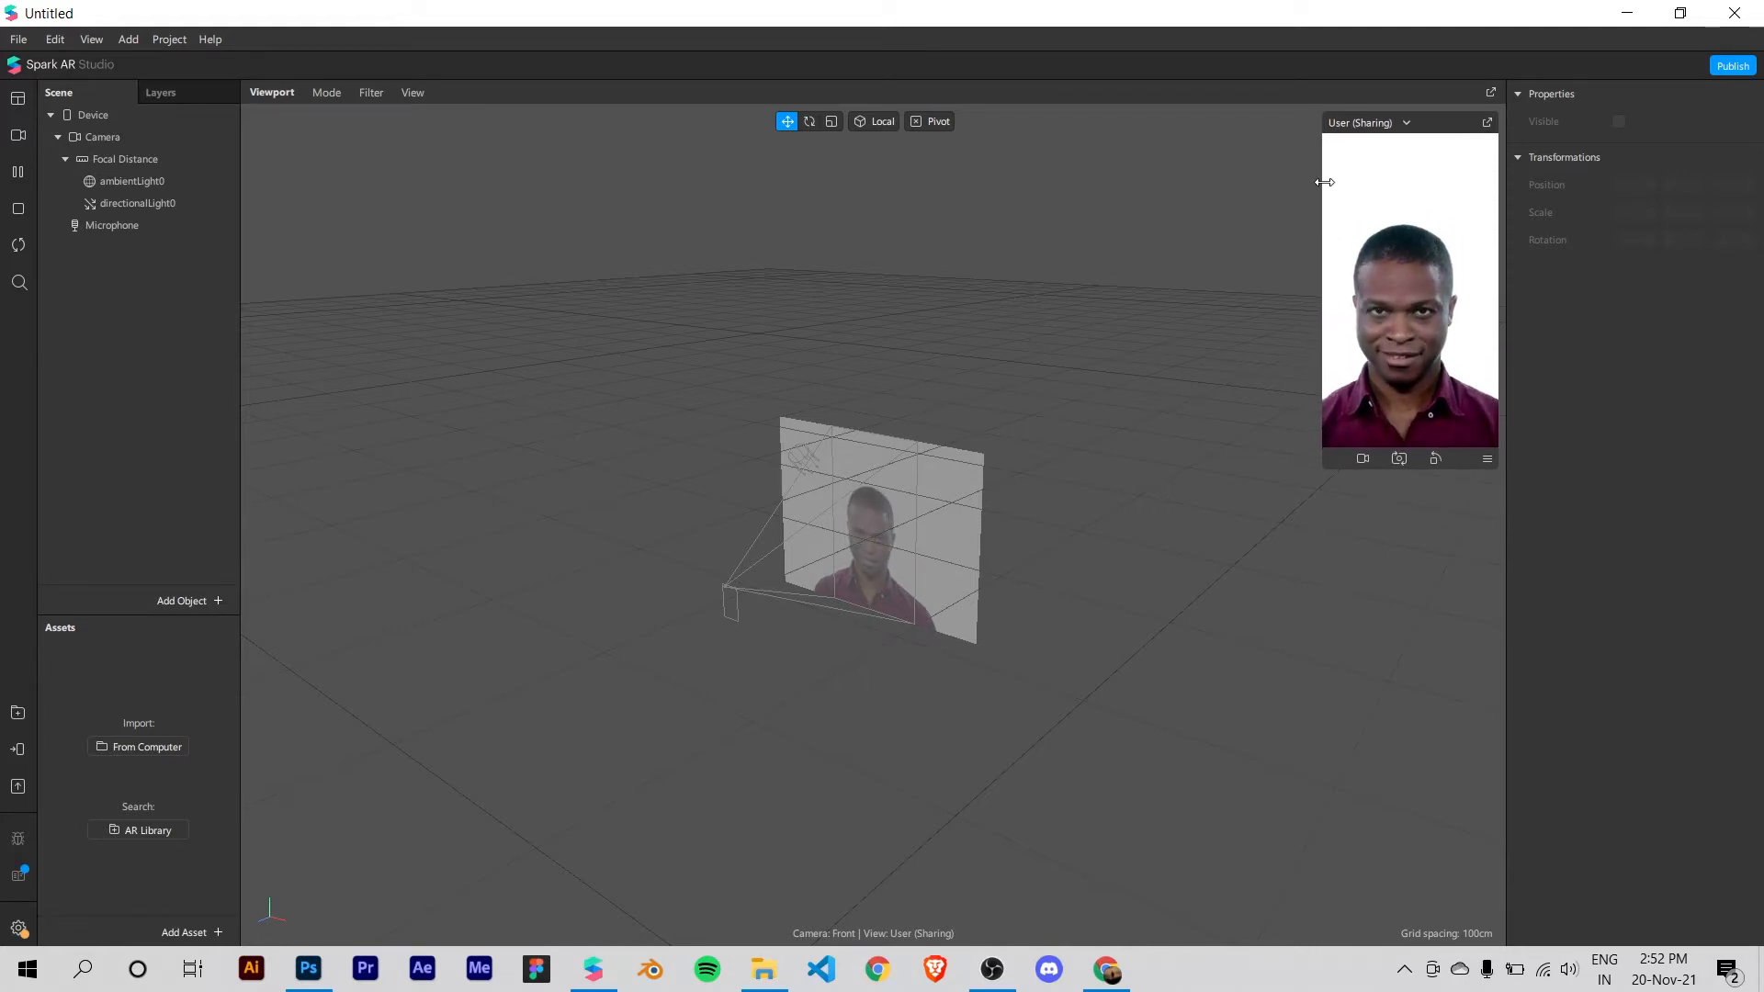
pyautogui.moveTo(1323, 276); pyautogui.dragTo(1254, 347)
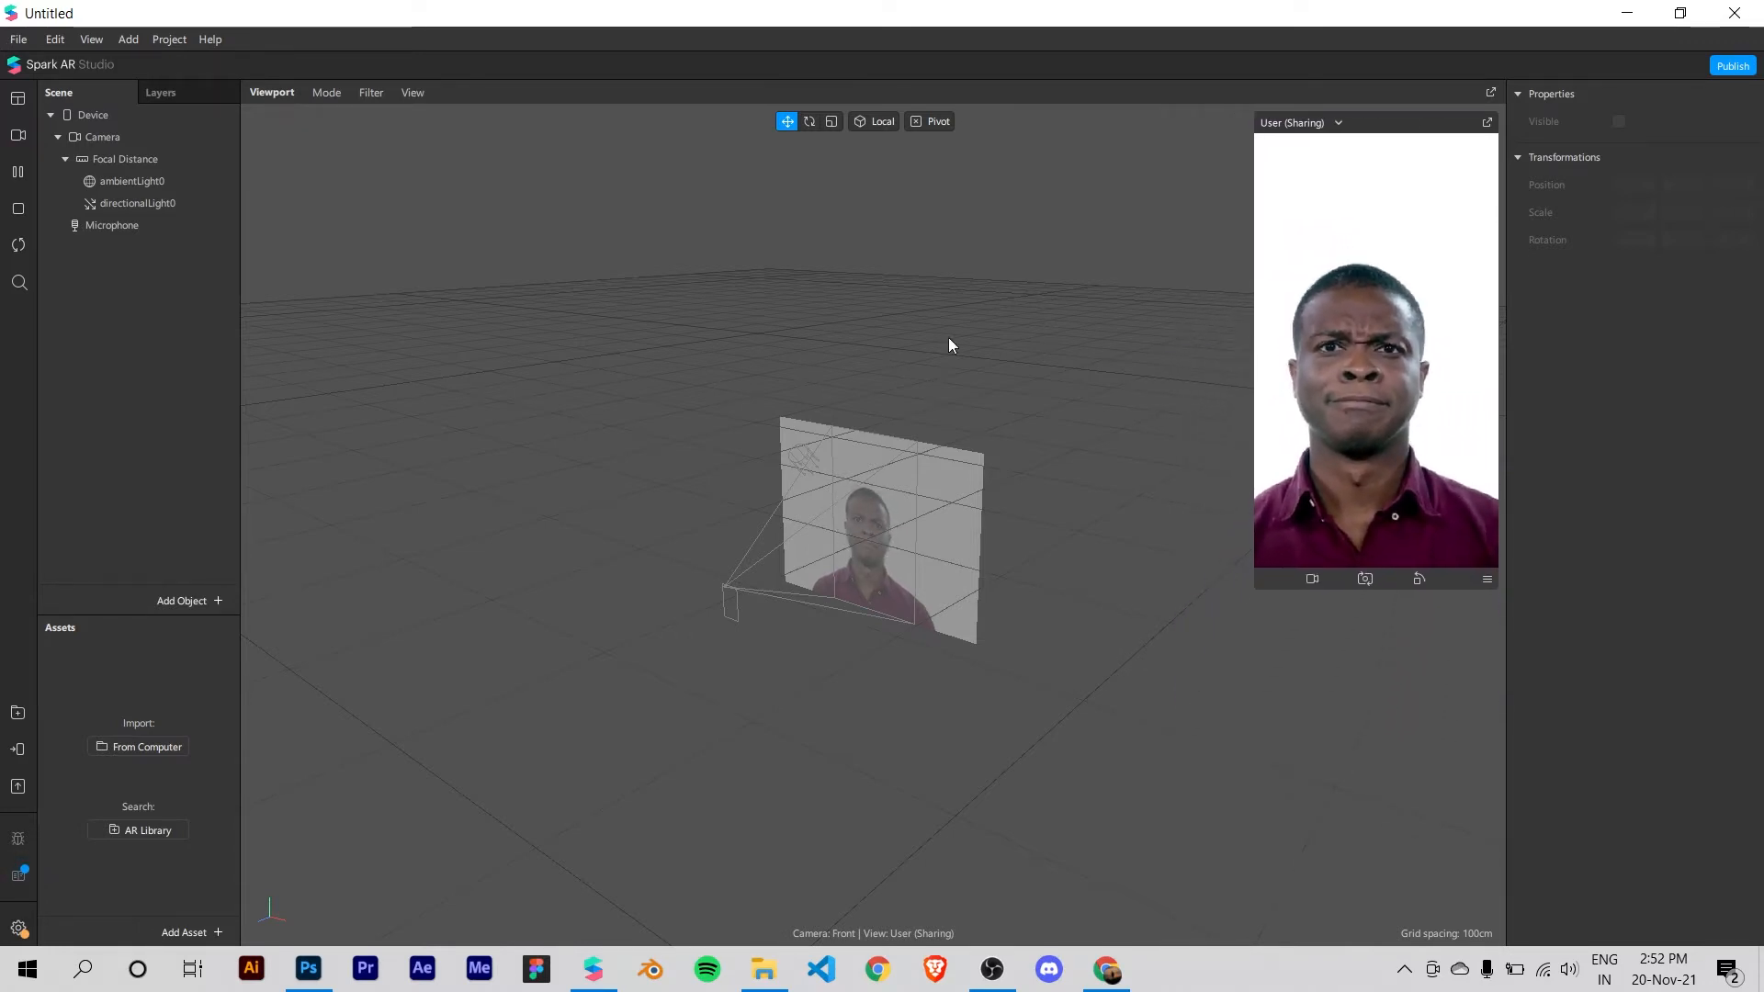
pyautogui.click(18, 136)
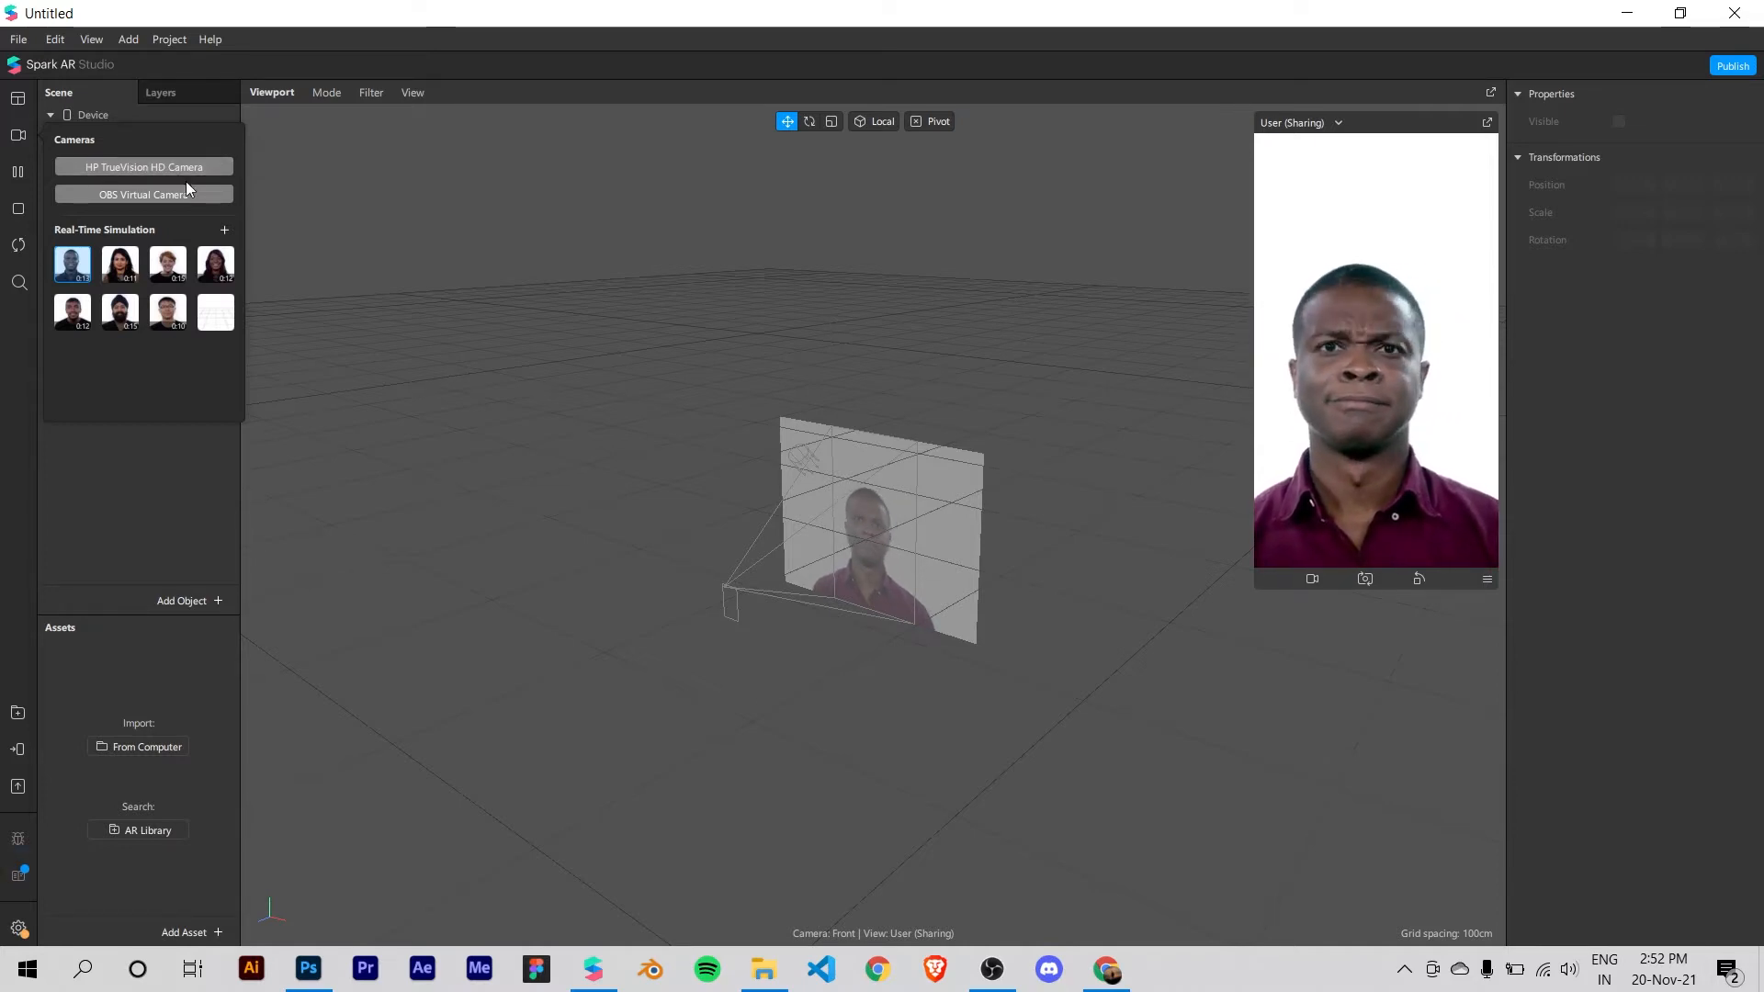
pyautogui.click(140, 168)
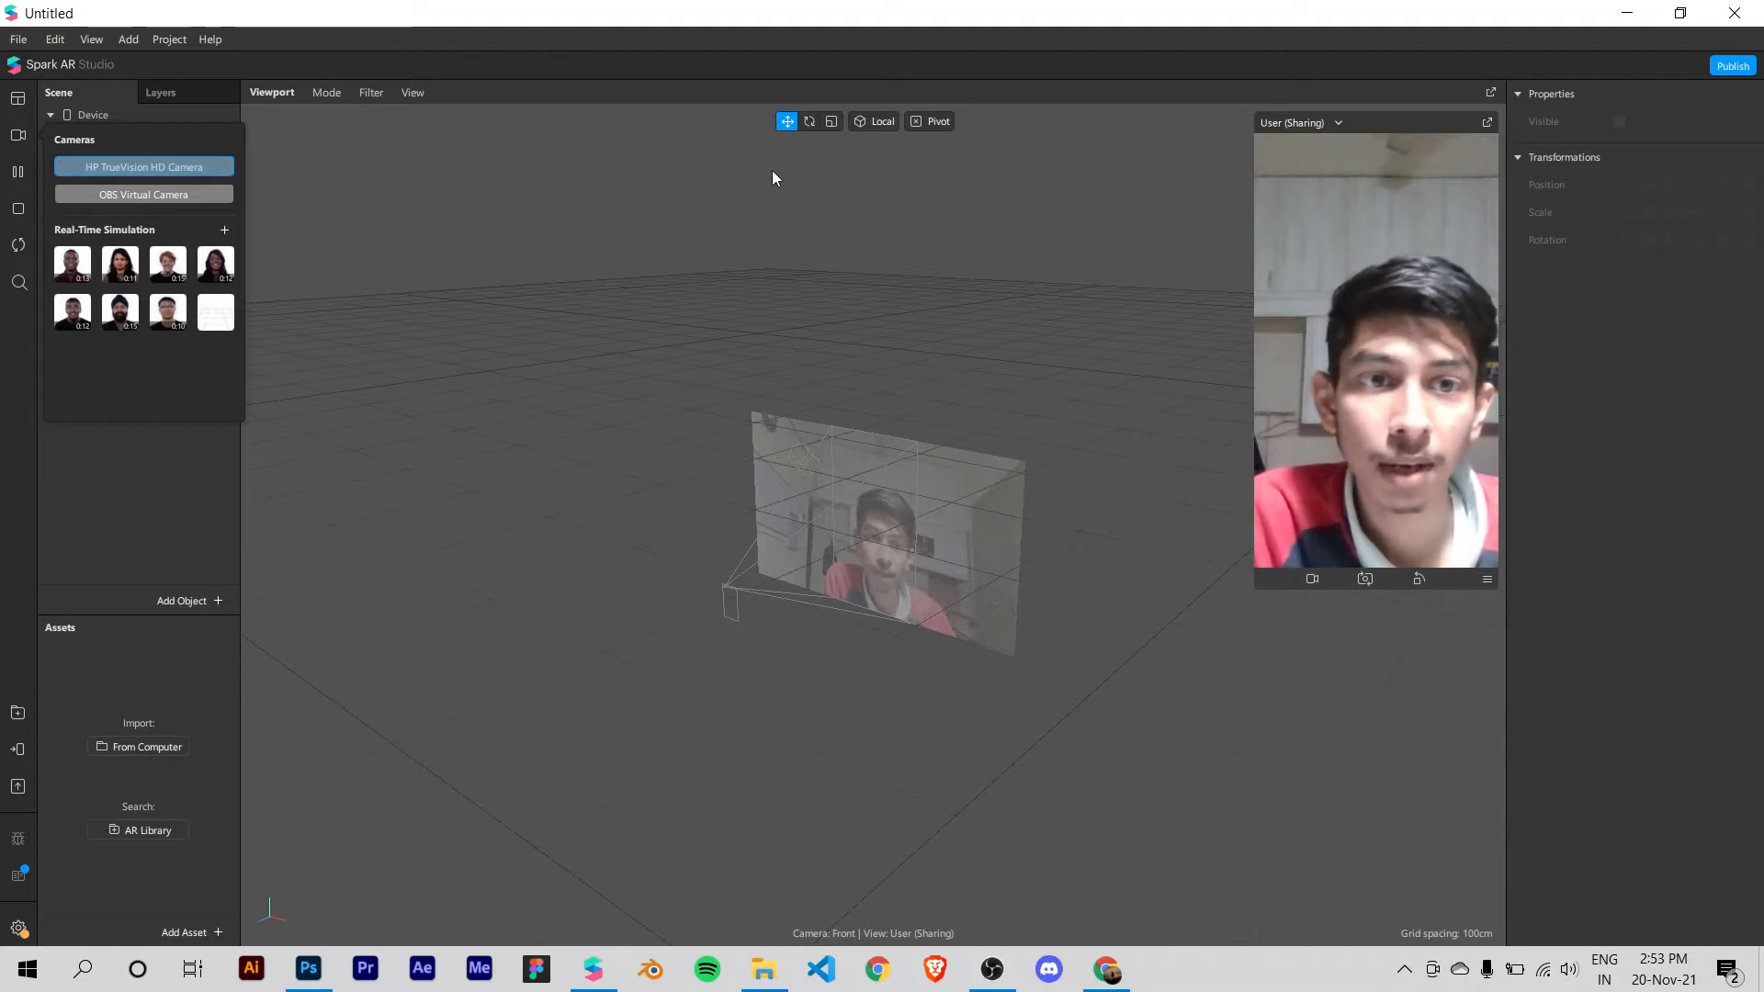
pyautogui.click(16, 174)
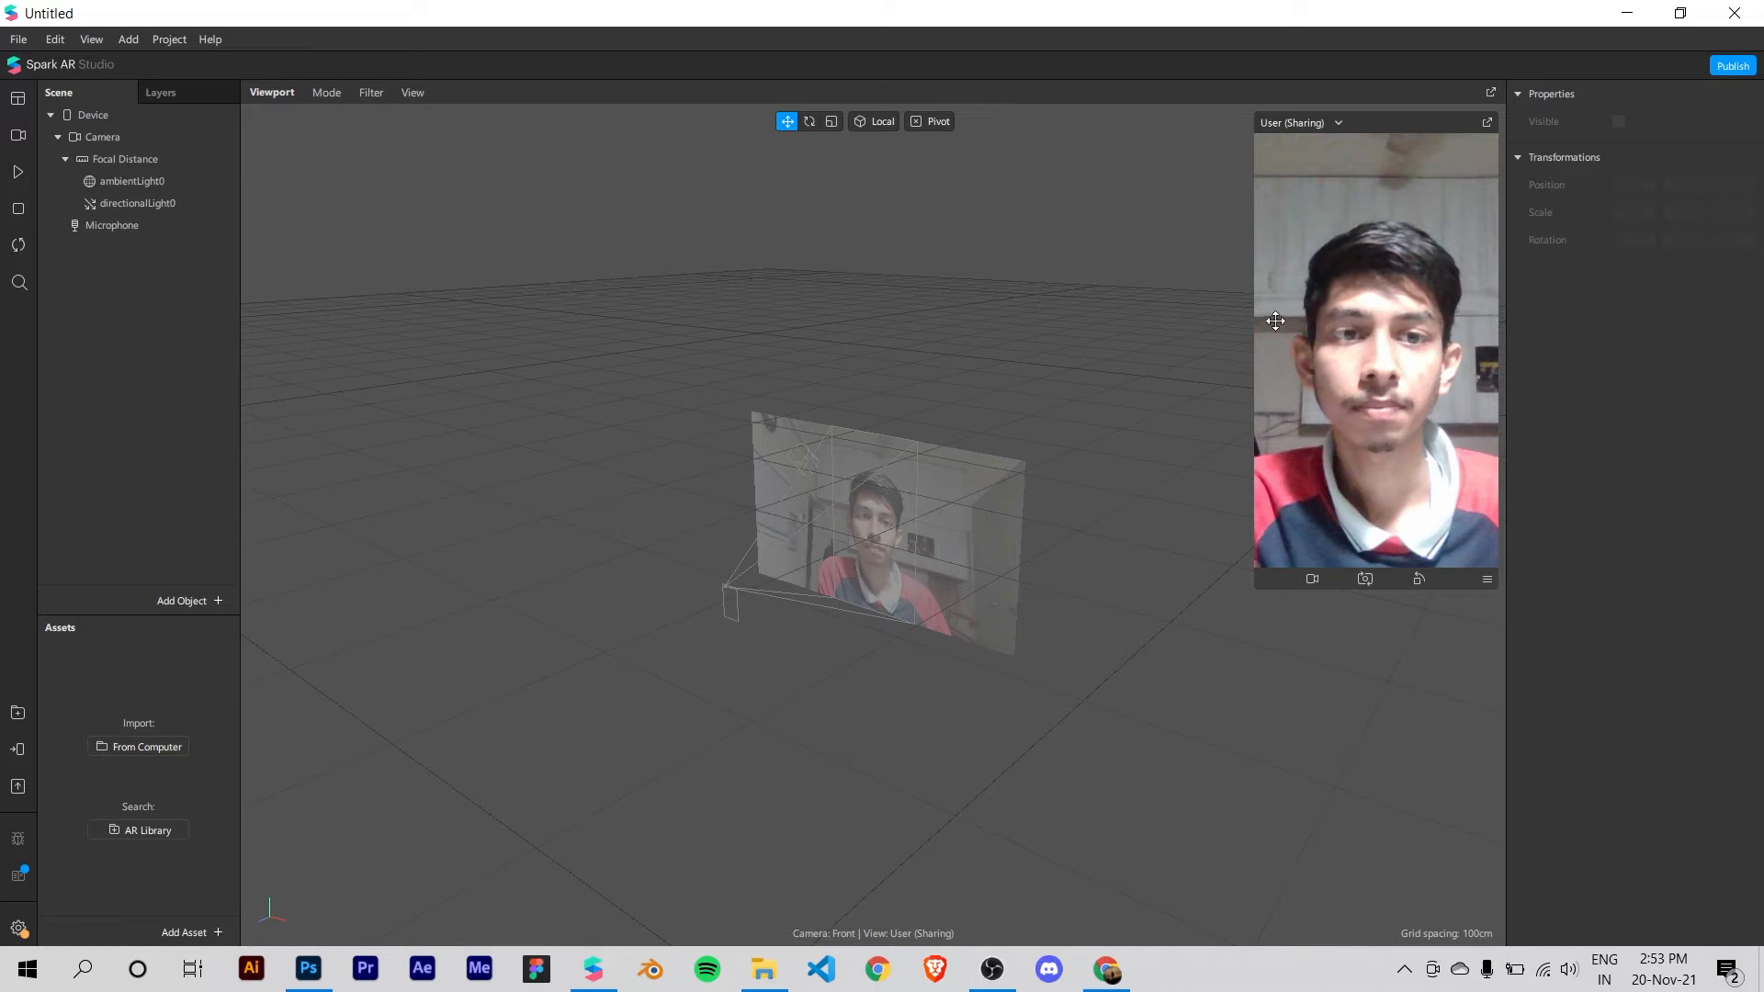
# Step: Try different simulator preview sizes and examine the camera plane in the 3D viewport from several angles and distances
pyautogui.moveTo(1255, 311)
pyautogui.mouseDown()
pyautogui.moveTo(1192, 311)
pyautogui.moveTo(1222, 310)
pyautogui.mouseUp()
pyautogui.moveTo(1006, 510); pyautogui.dragTo(1075, 505)
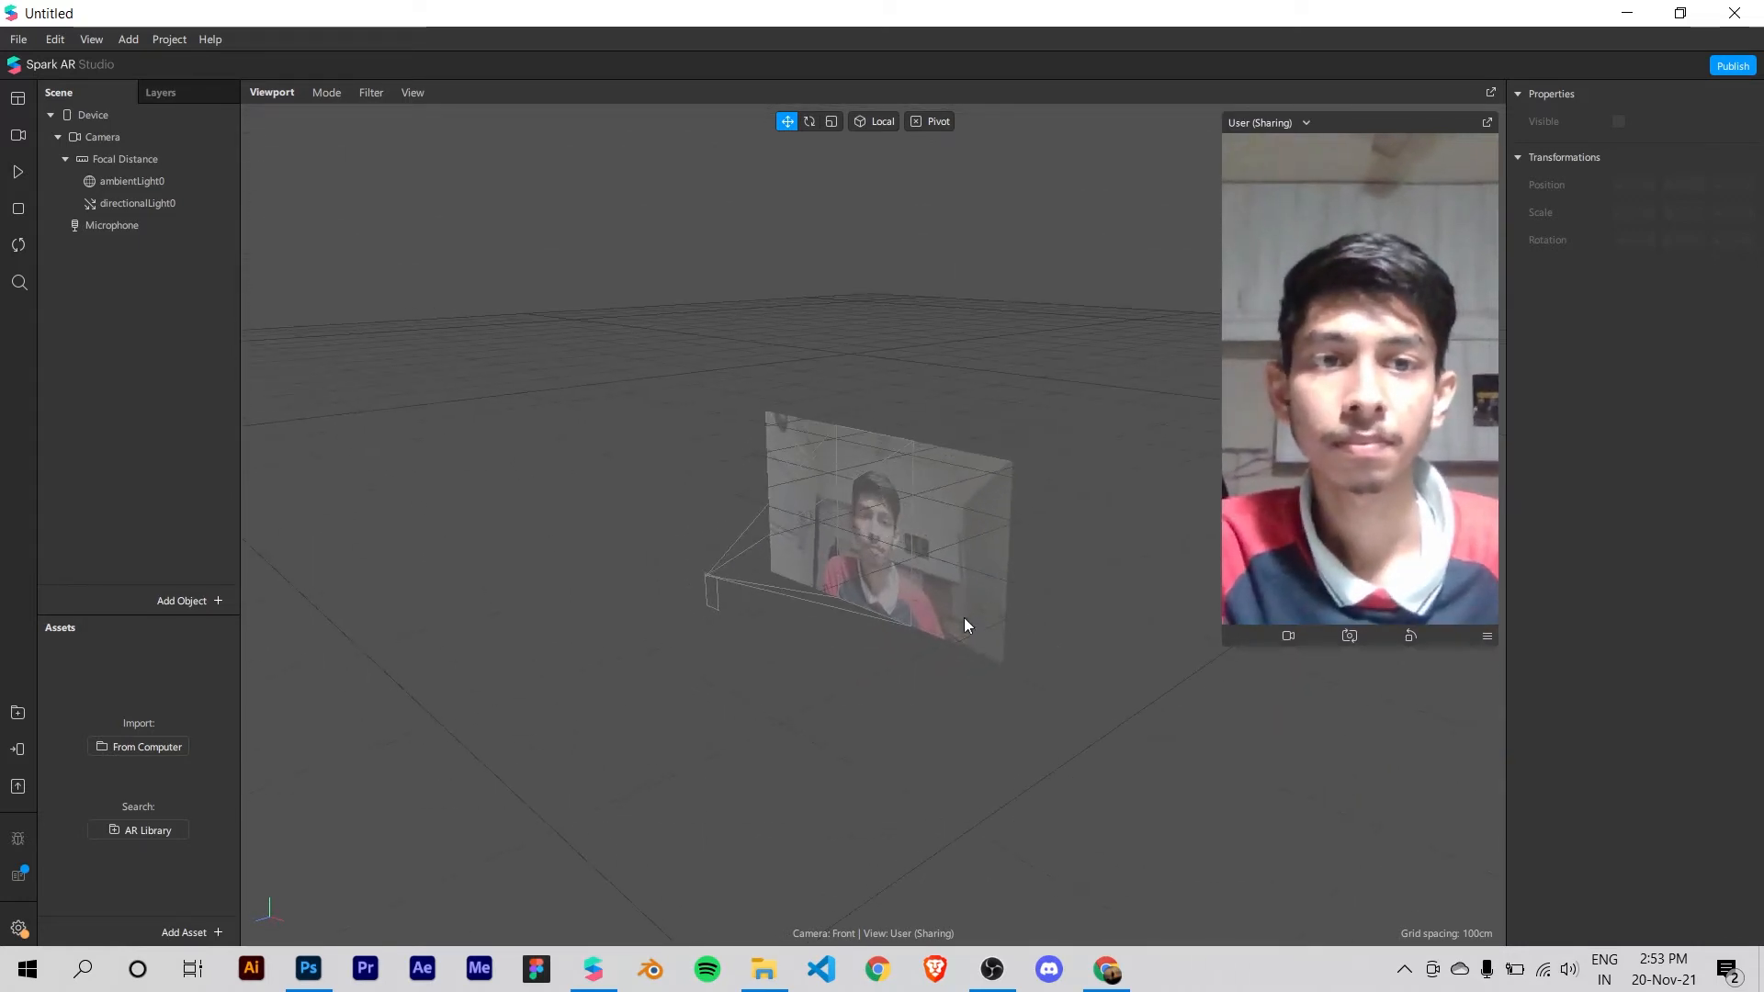
pyautogui.moveTo(855, 681); pyautogui.dragTo(809, 346)
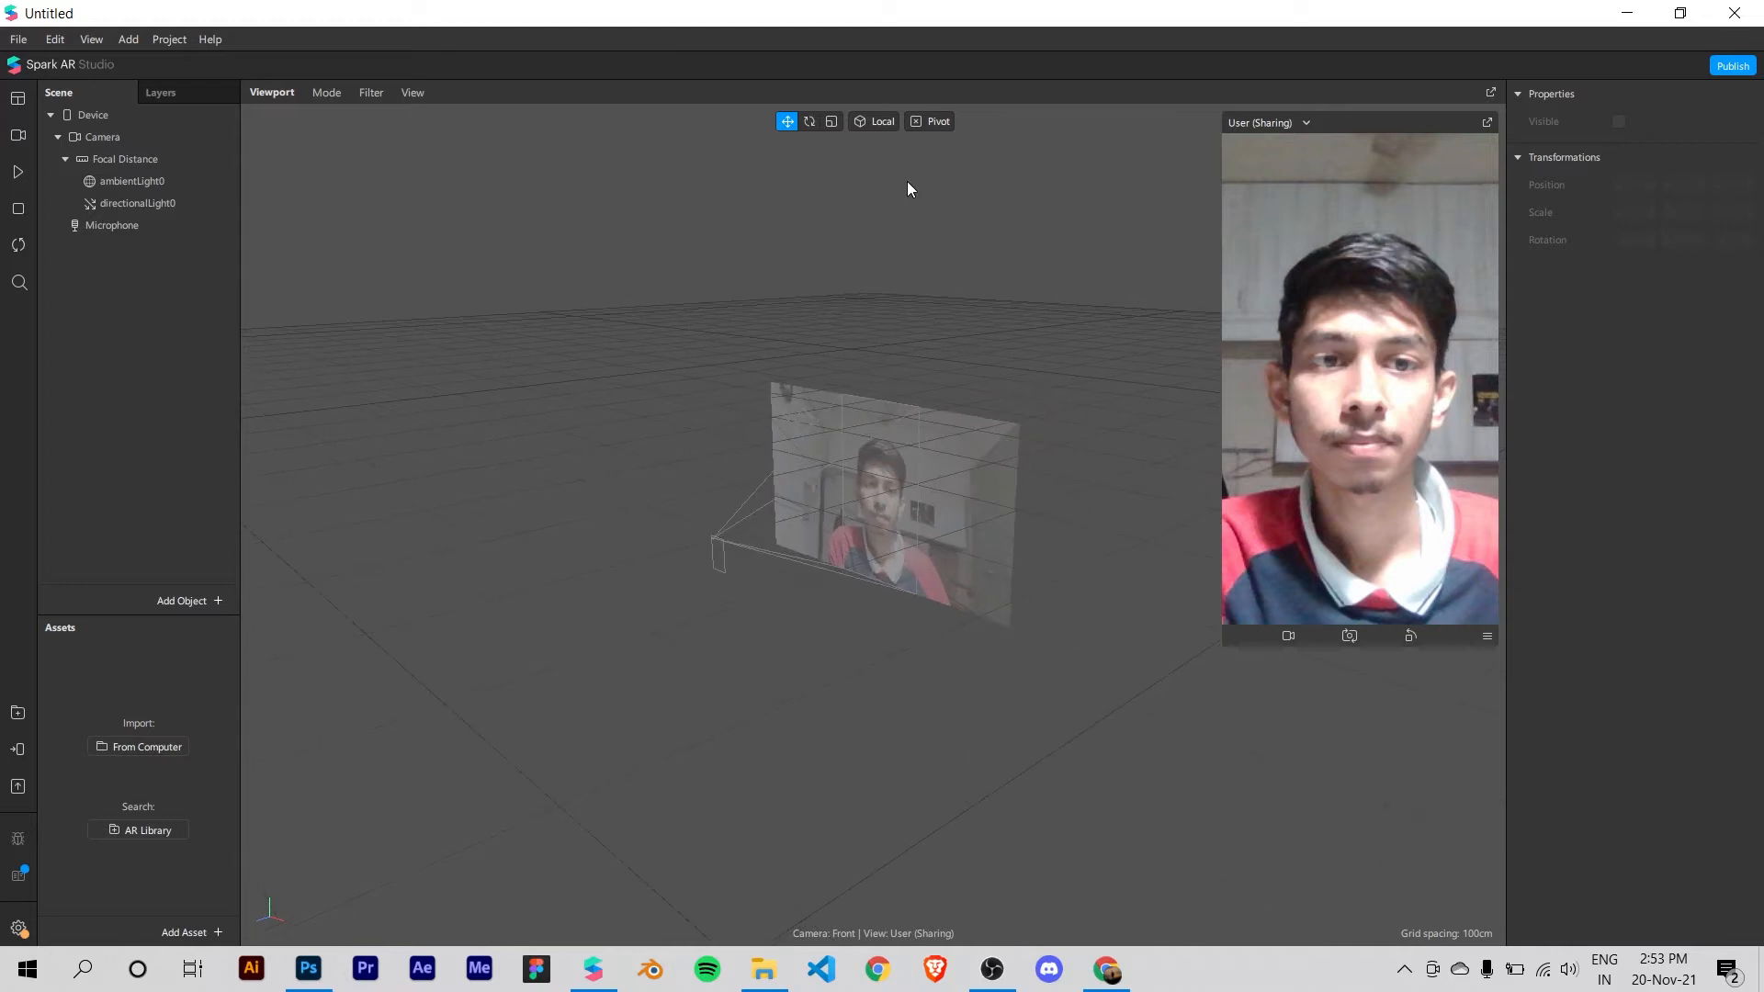
pyautogui.moveTo(1222, 325); pyautogui.dragTo(1270, 325)
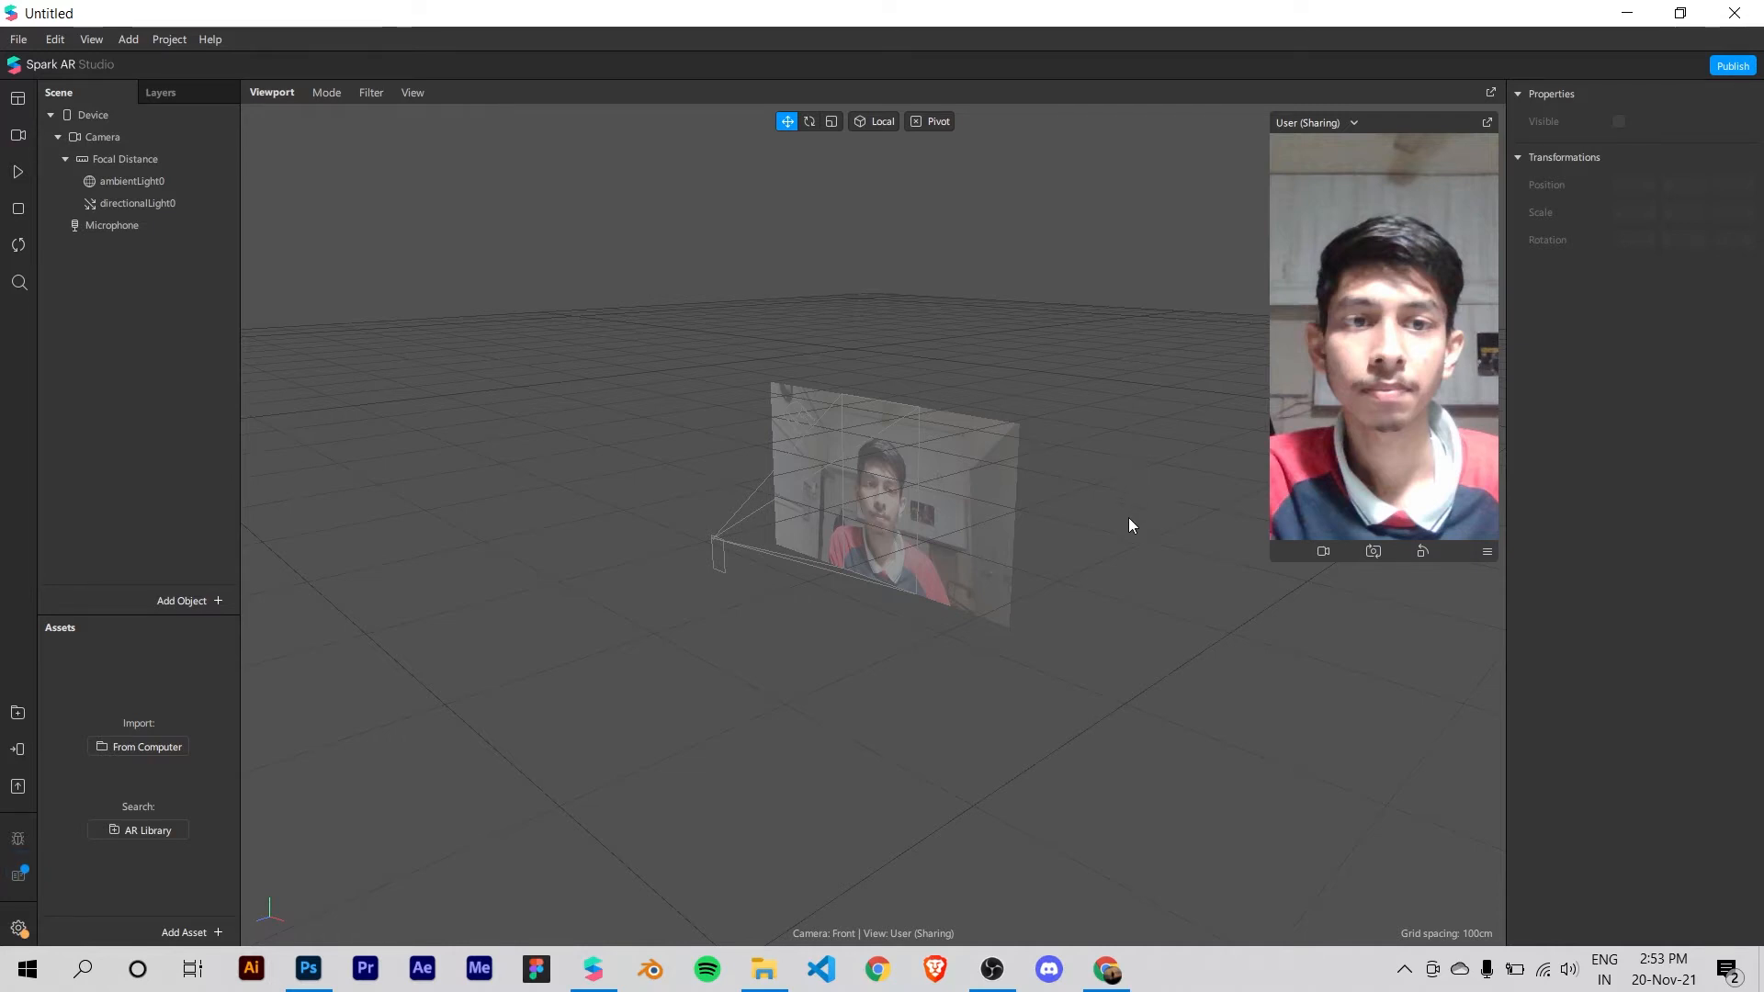
pyautogui.moveTo(1125, 570); pyautogui.dragTo(804, 480, button='right')
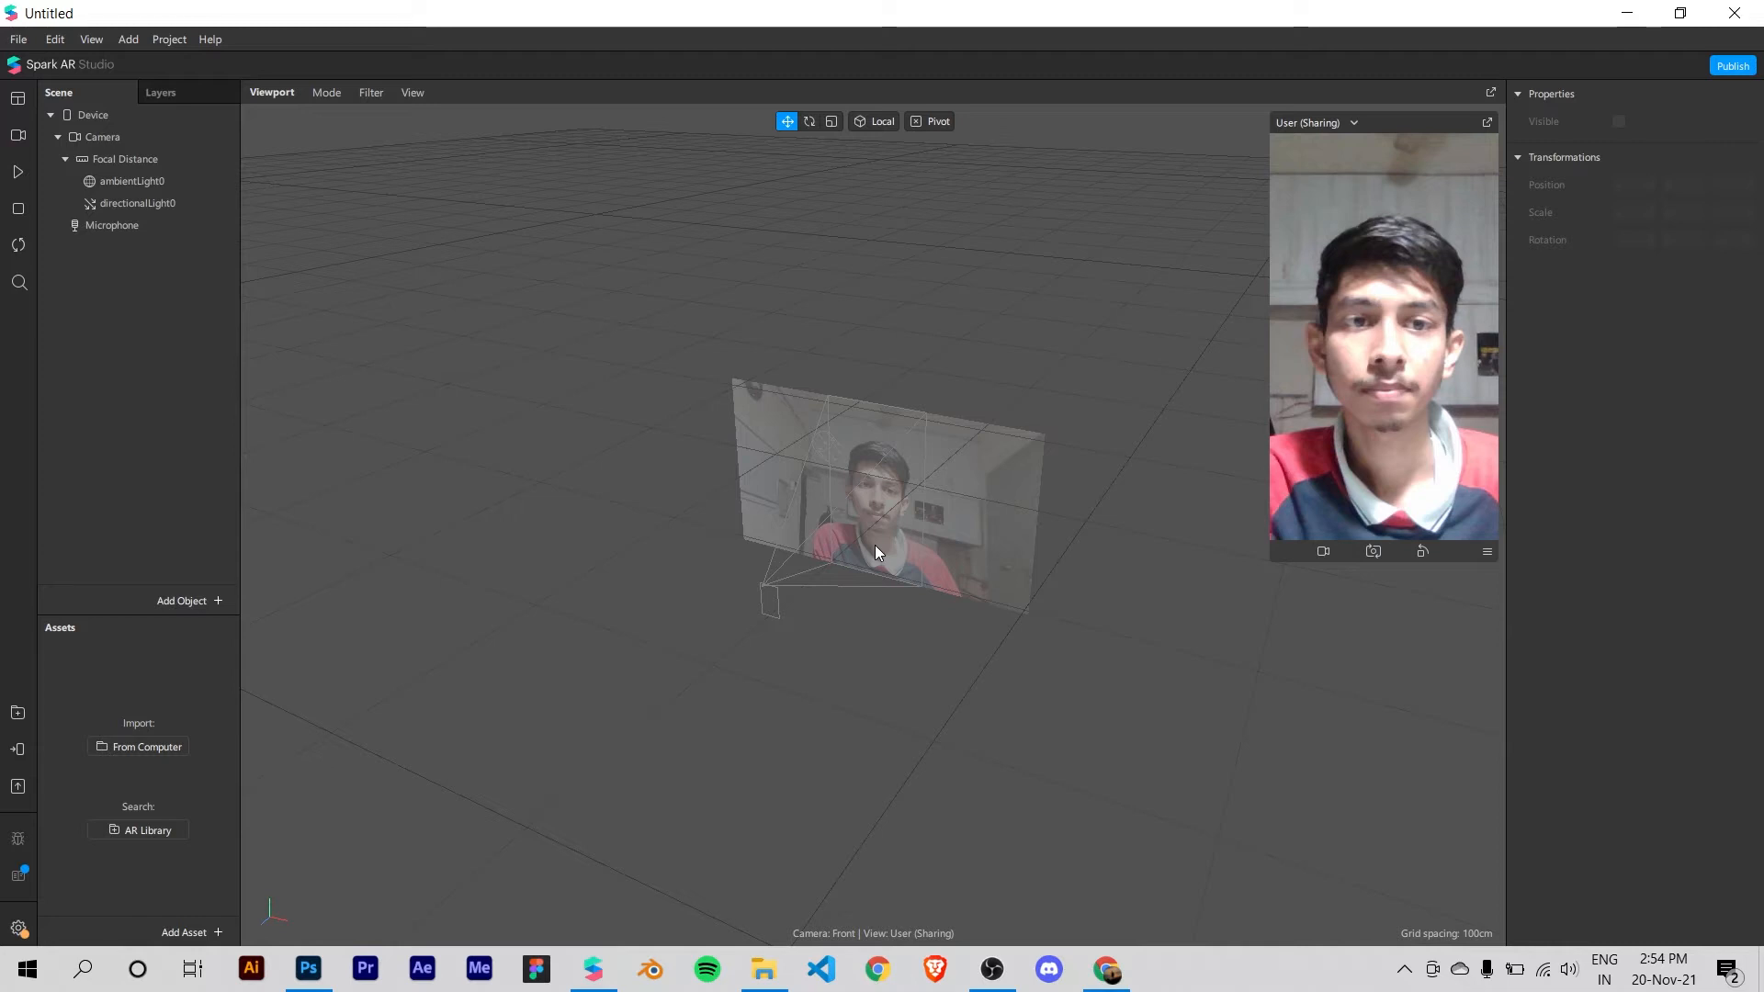
pyautogui.moveTo(875, 546); pyautogui.dragTo(893, 584, button='middle')
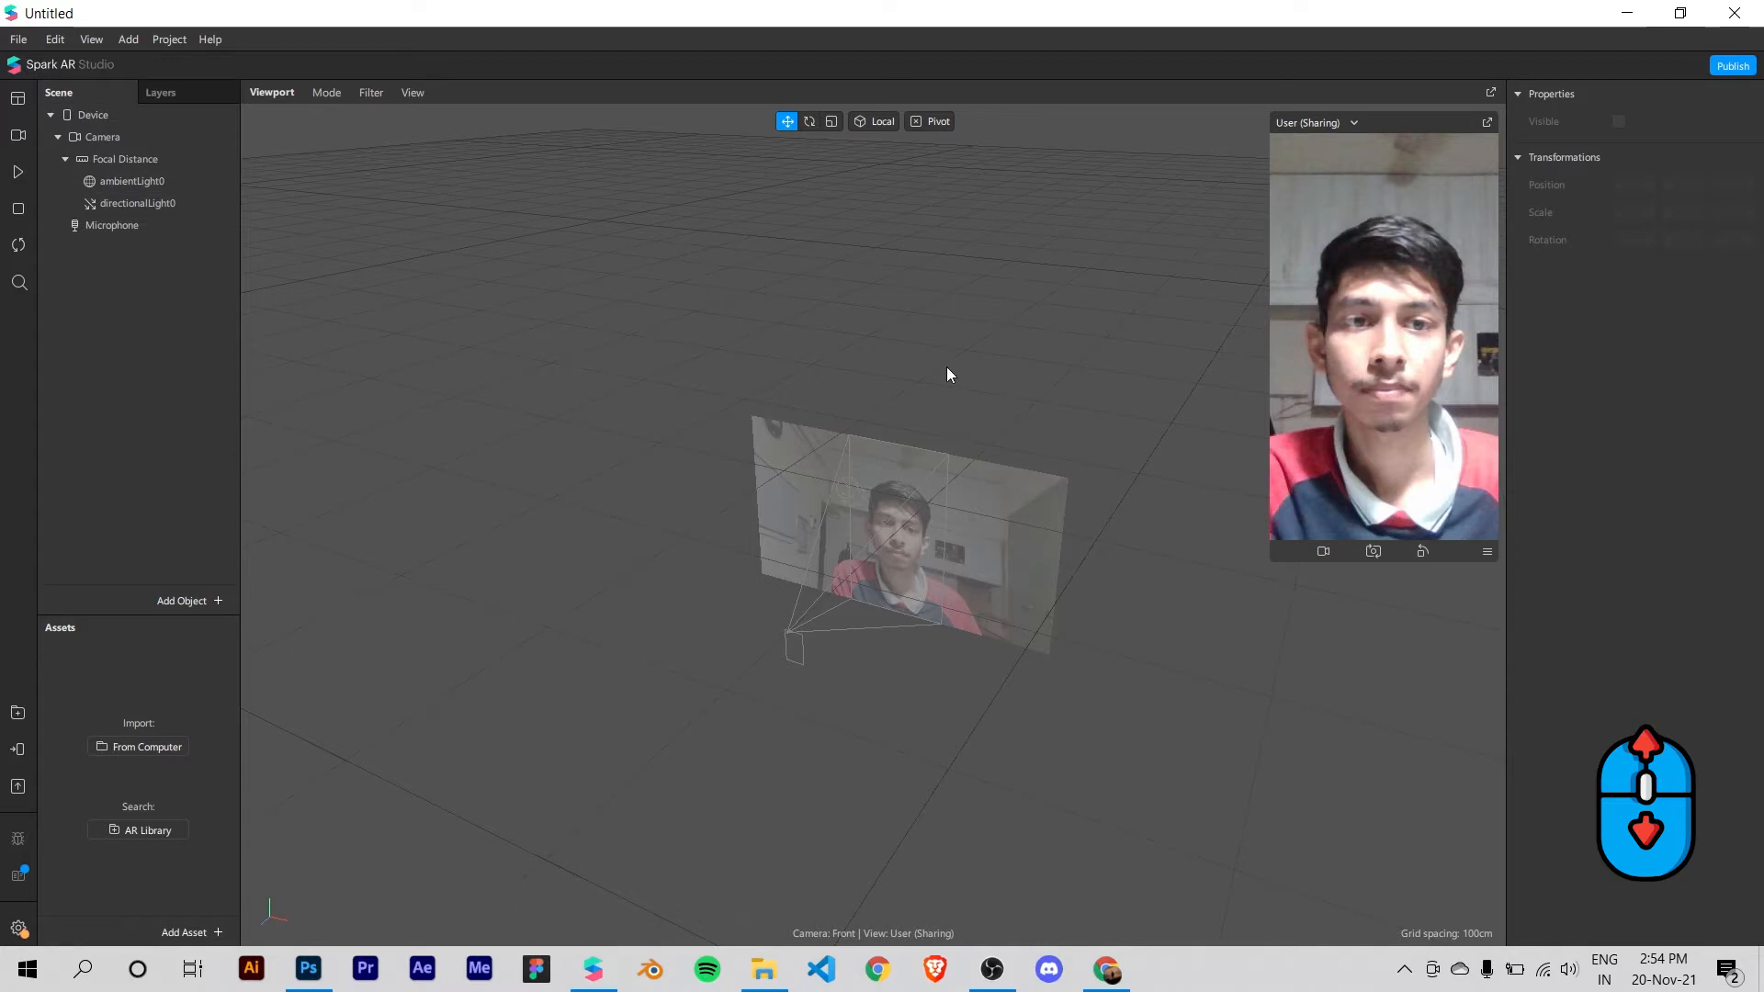
pyautogui.moveTo(949, 374); pyautogui.dragTo(937, 284, button='middle')
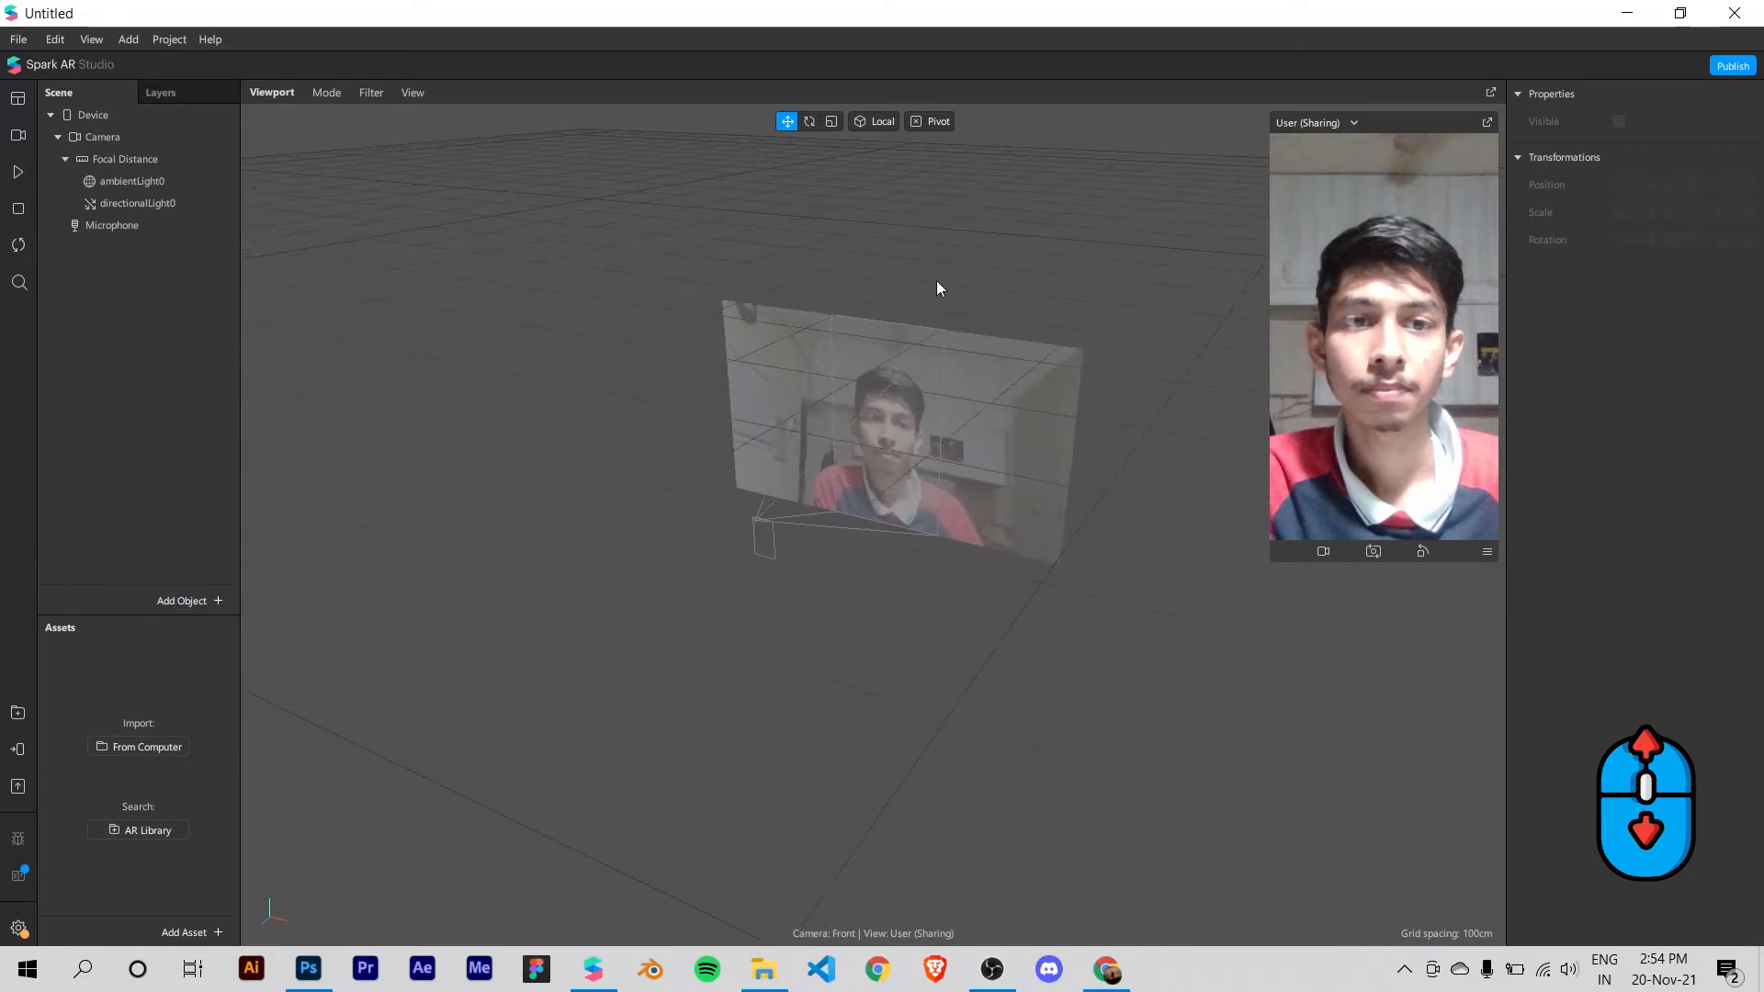
pyautogui.moveTo(899, 355); pyautogui.dragTo(857, 374, button='middle')
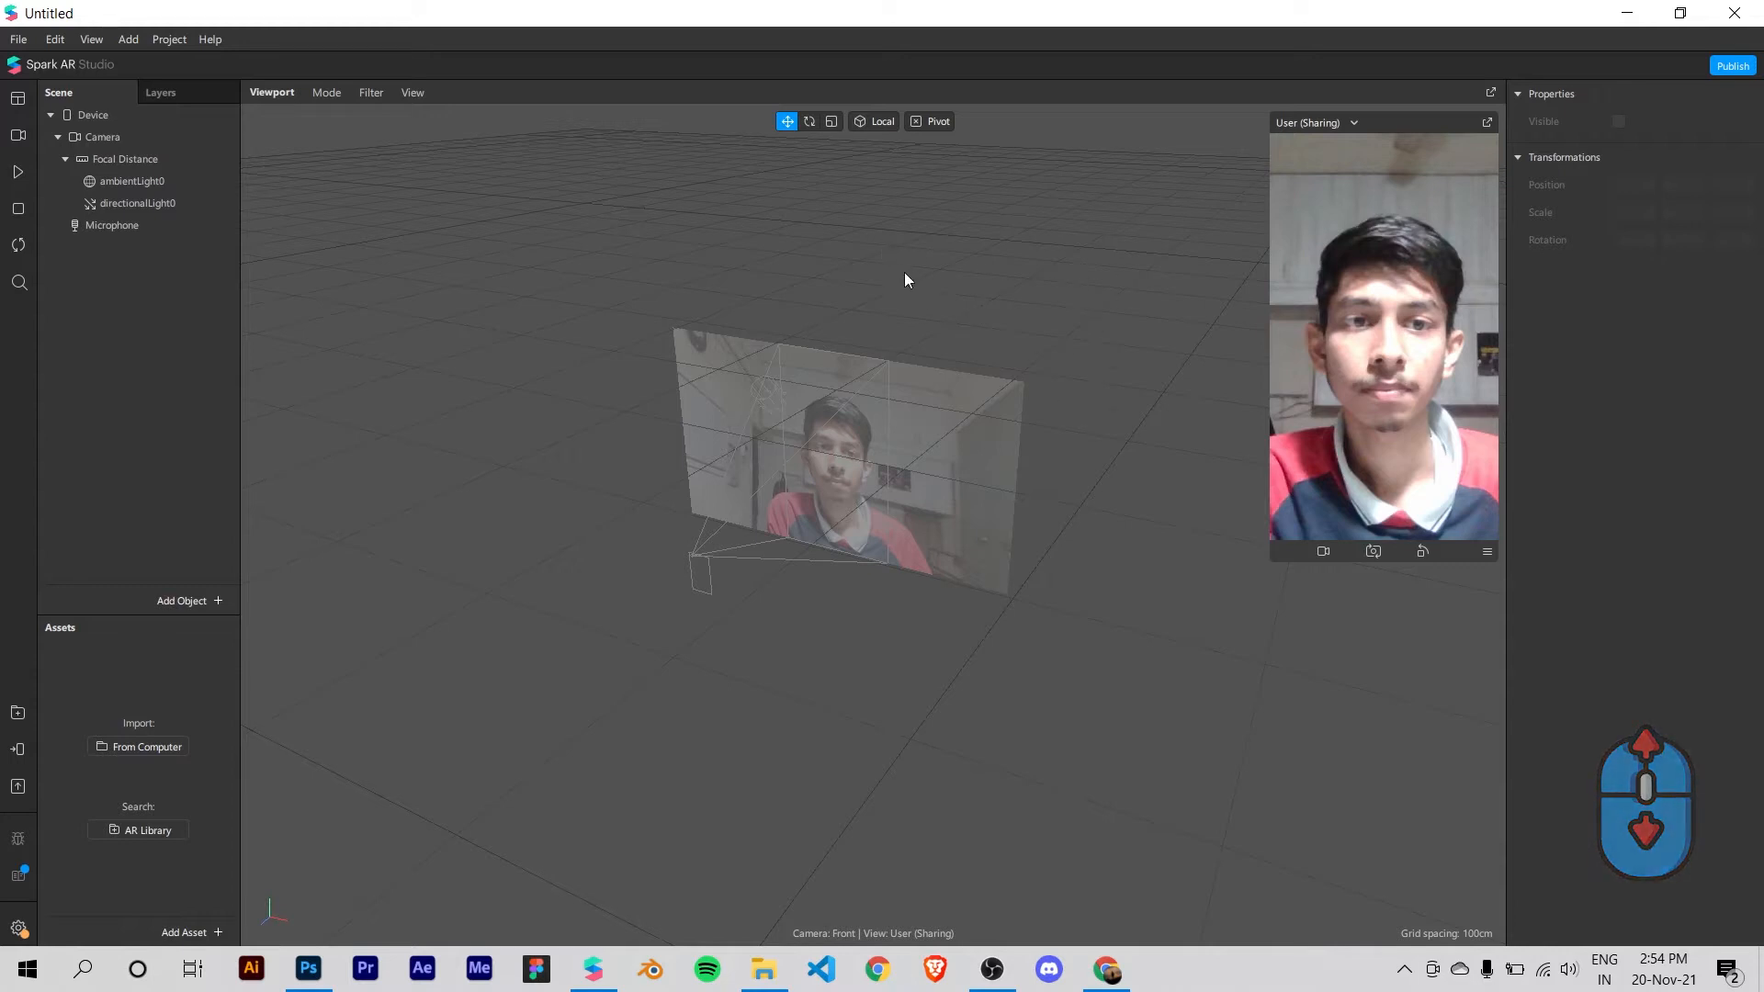
pyautogui.moveTo(1050, 274); pyautogui.dragTo(820, 350, button='right')
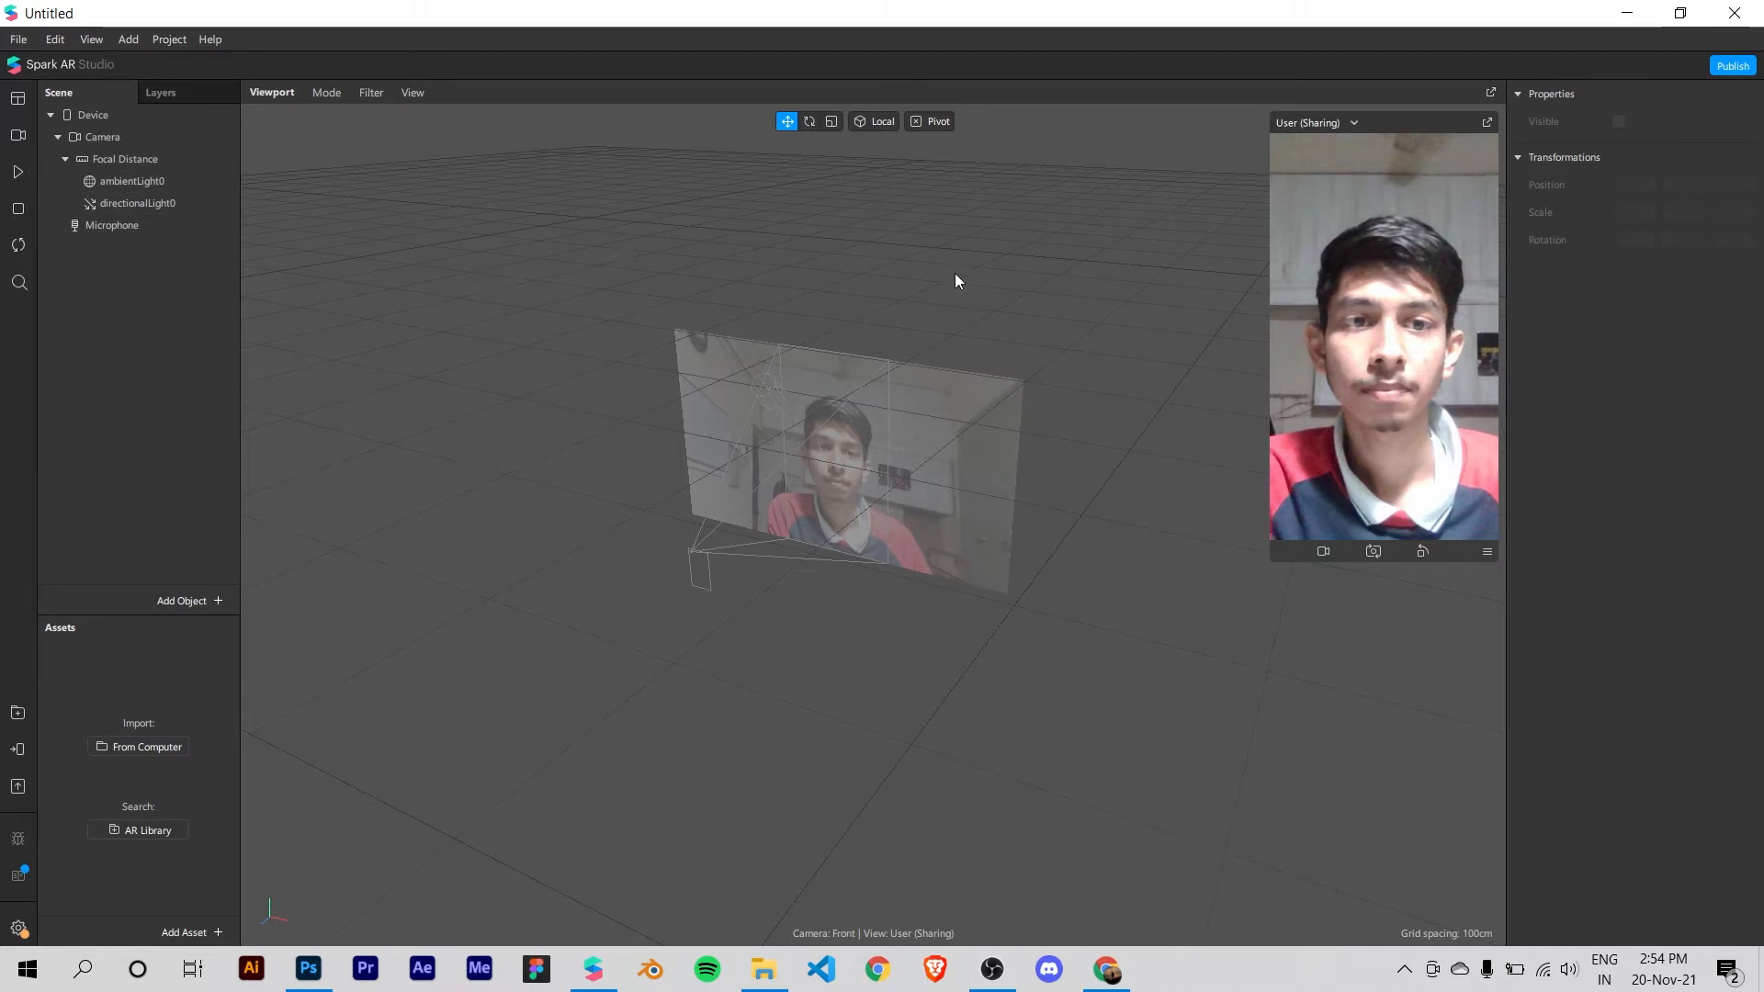
# Step: Resume playback, switch the video source to the first real-time simulation clip, and pause it
pyautogui.click(16, 139)
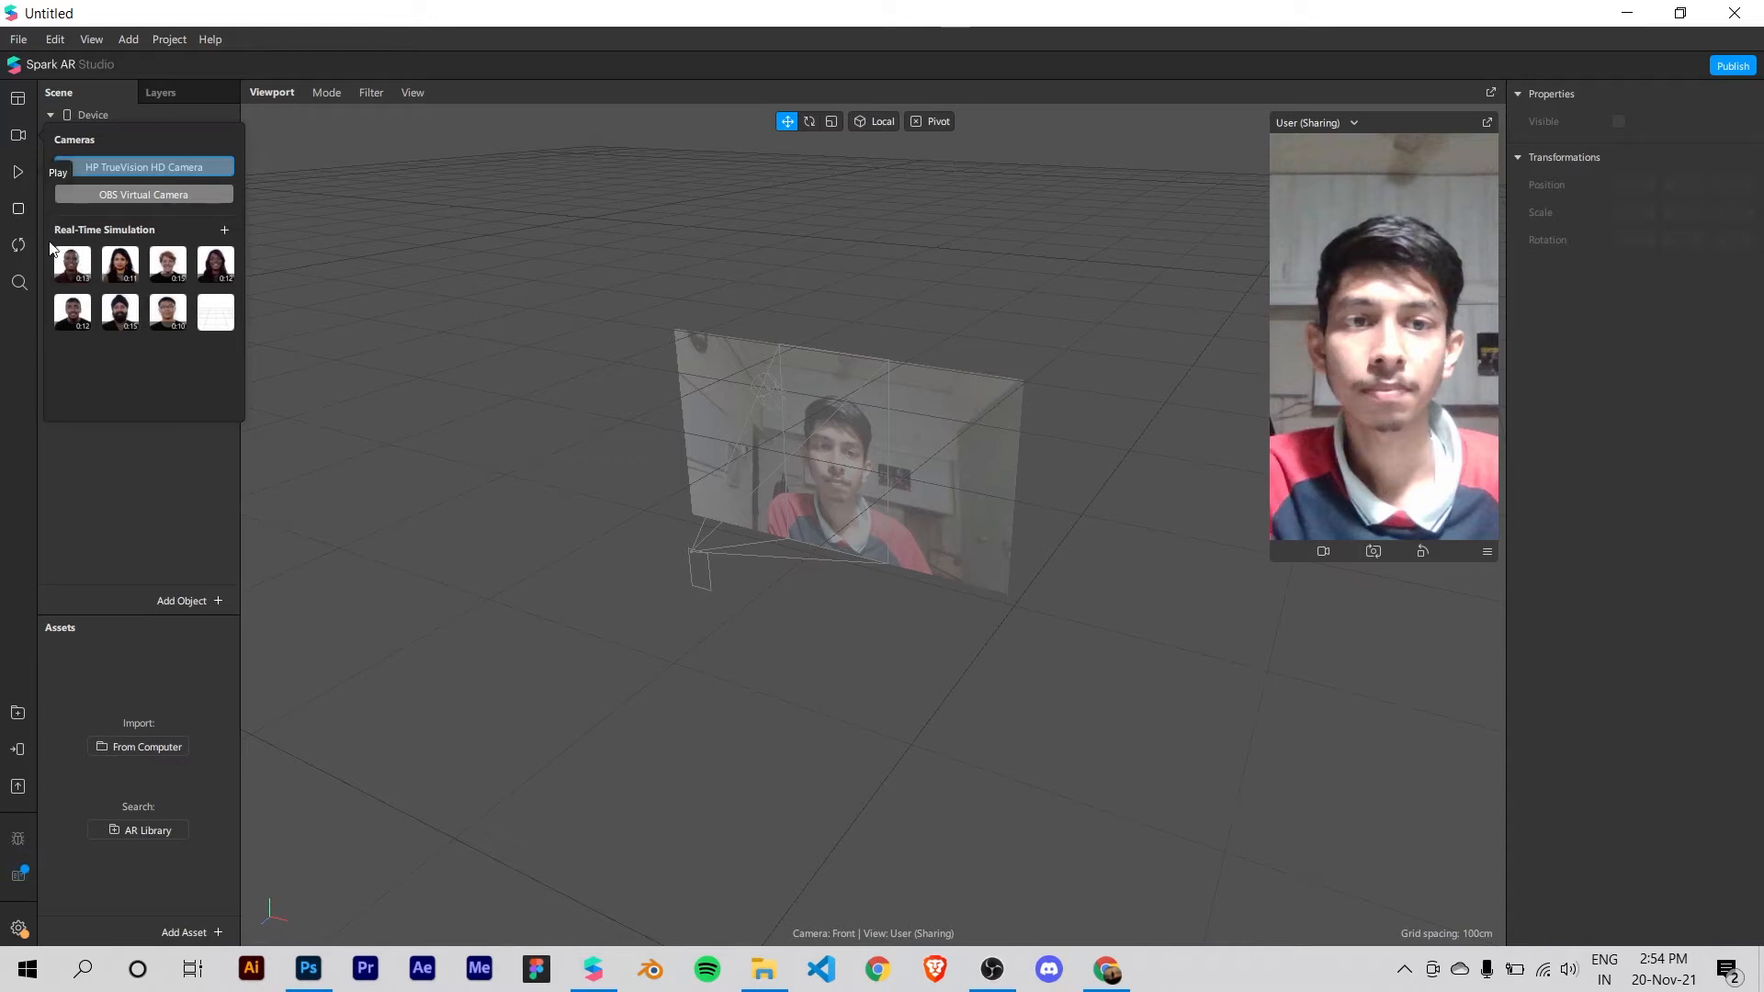
pyautogui.click(15, 171)
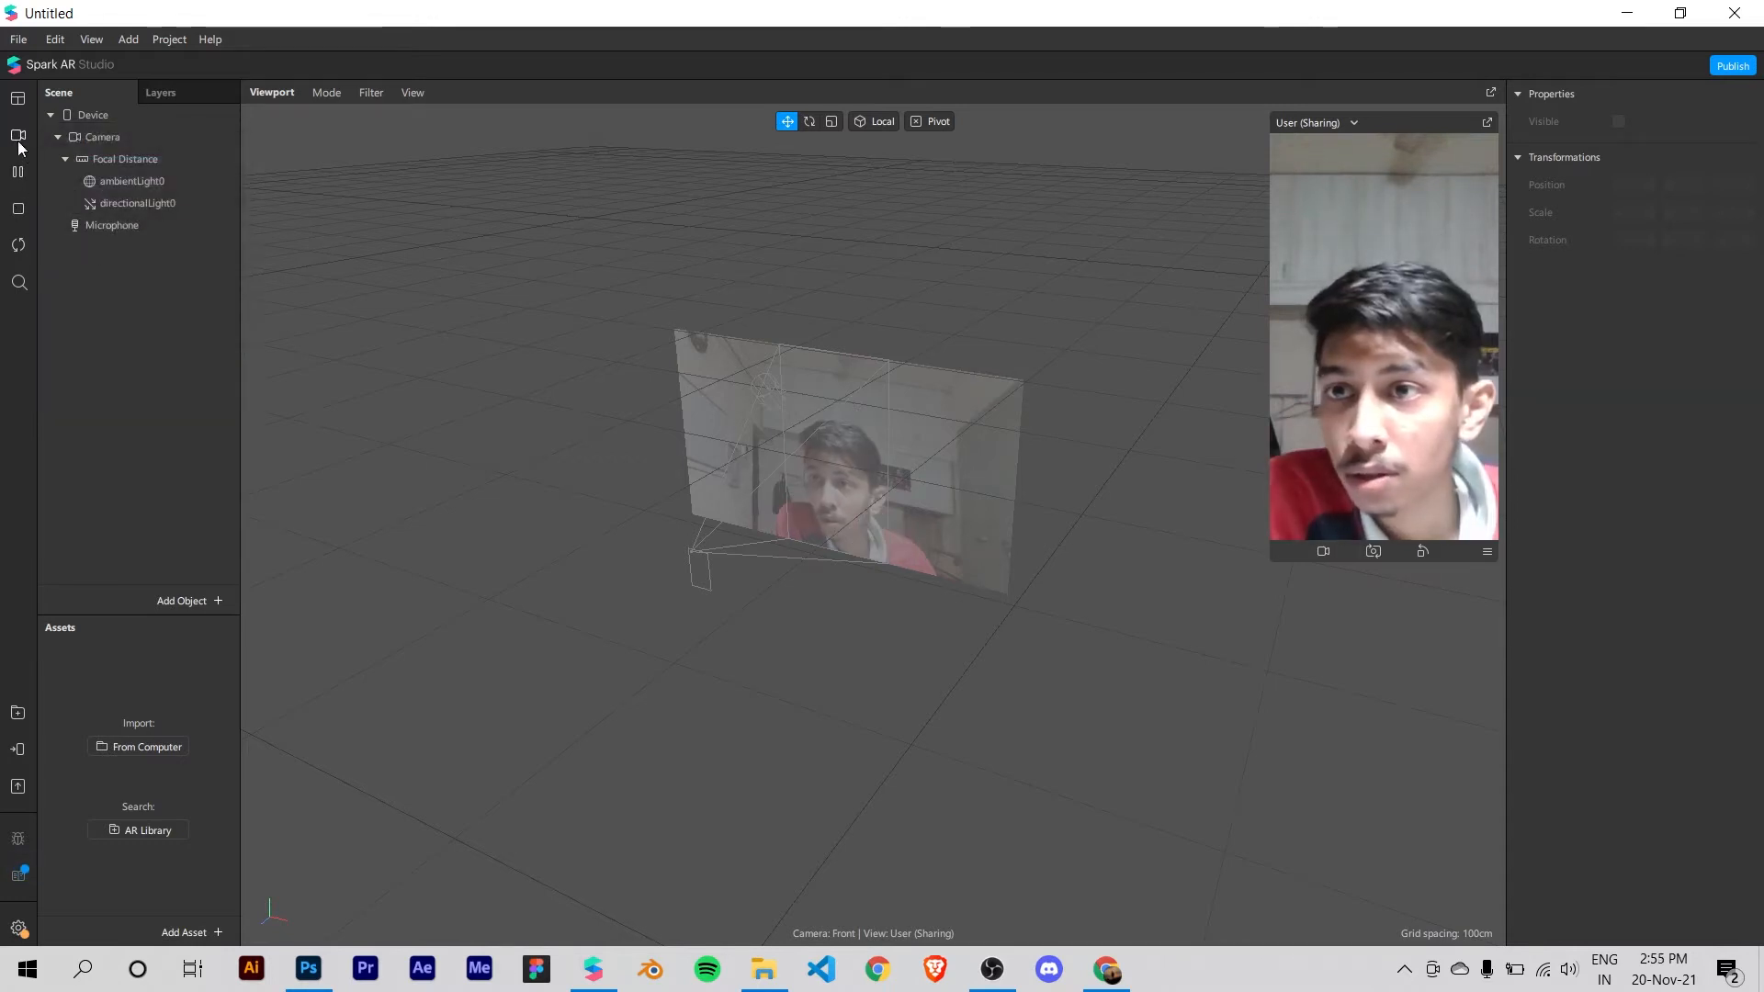
pyautogui.click(18, 135)
pyautogui.click(73, 266)
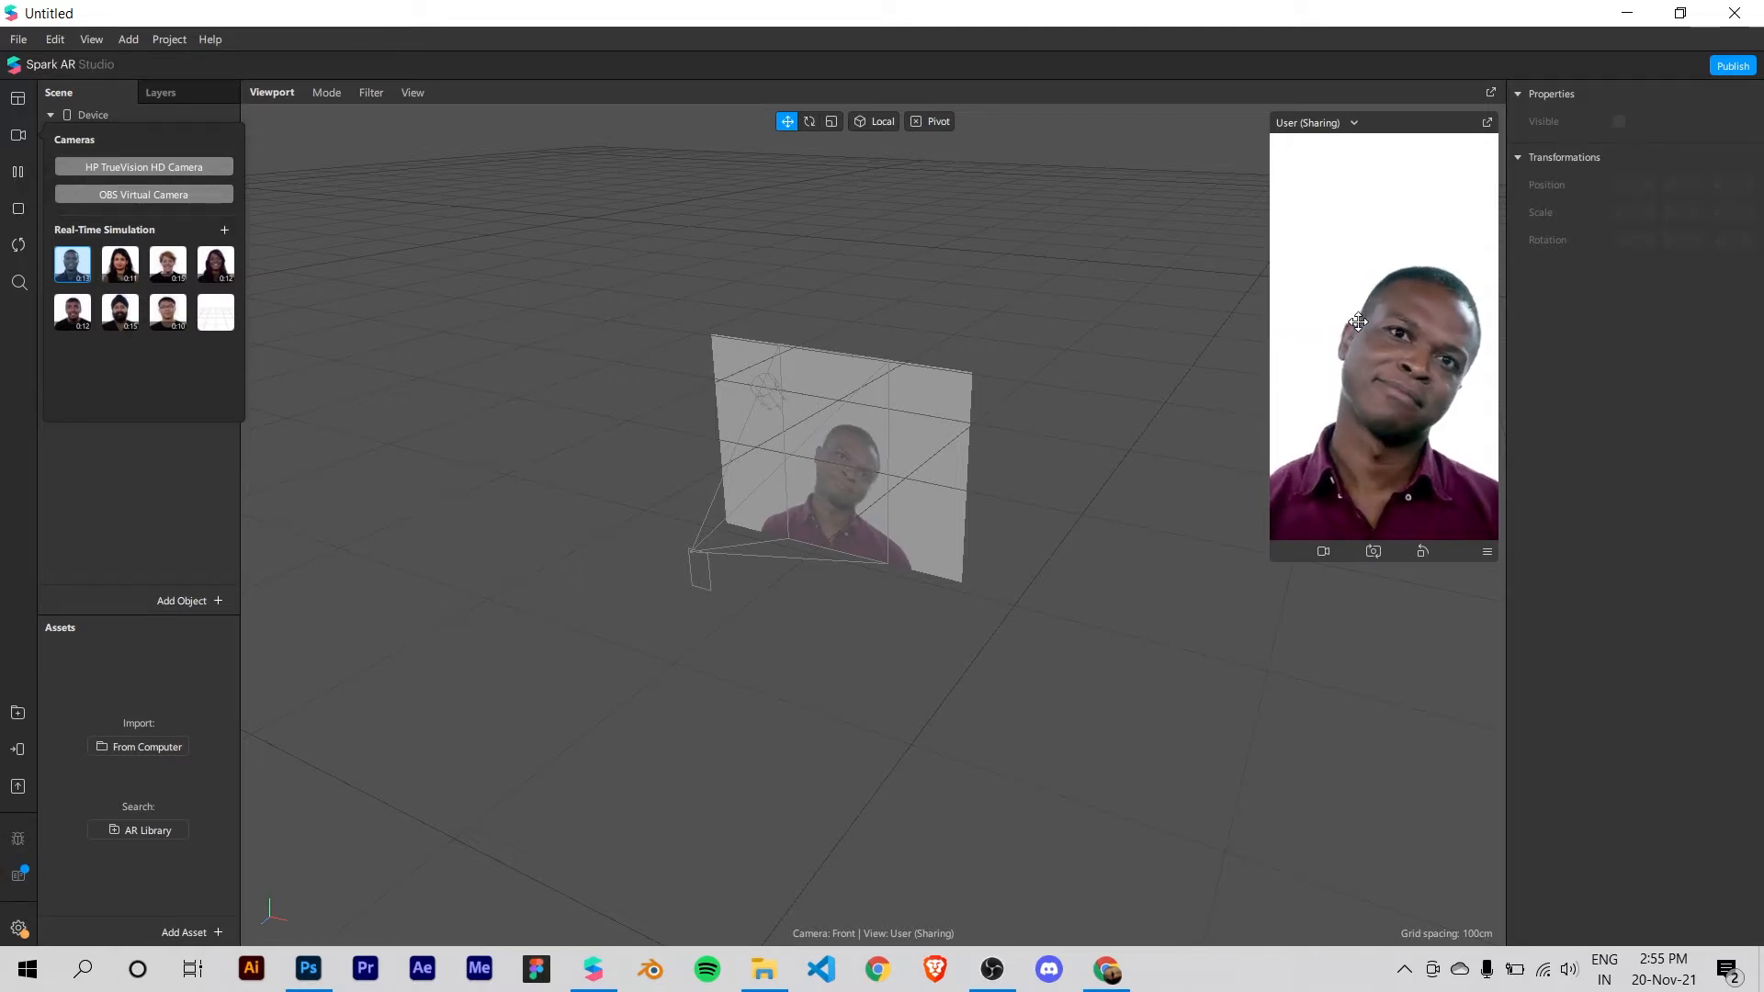
pyautogui.click(14, 173)
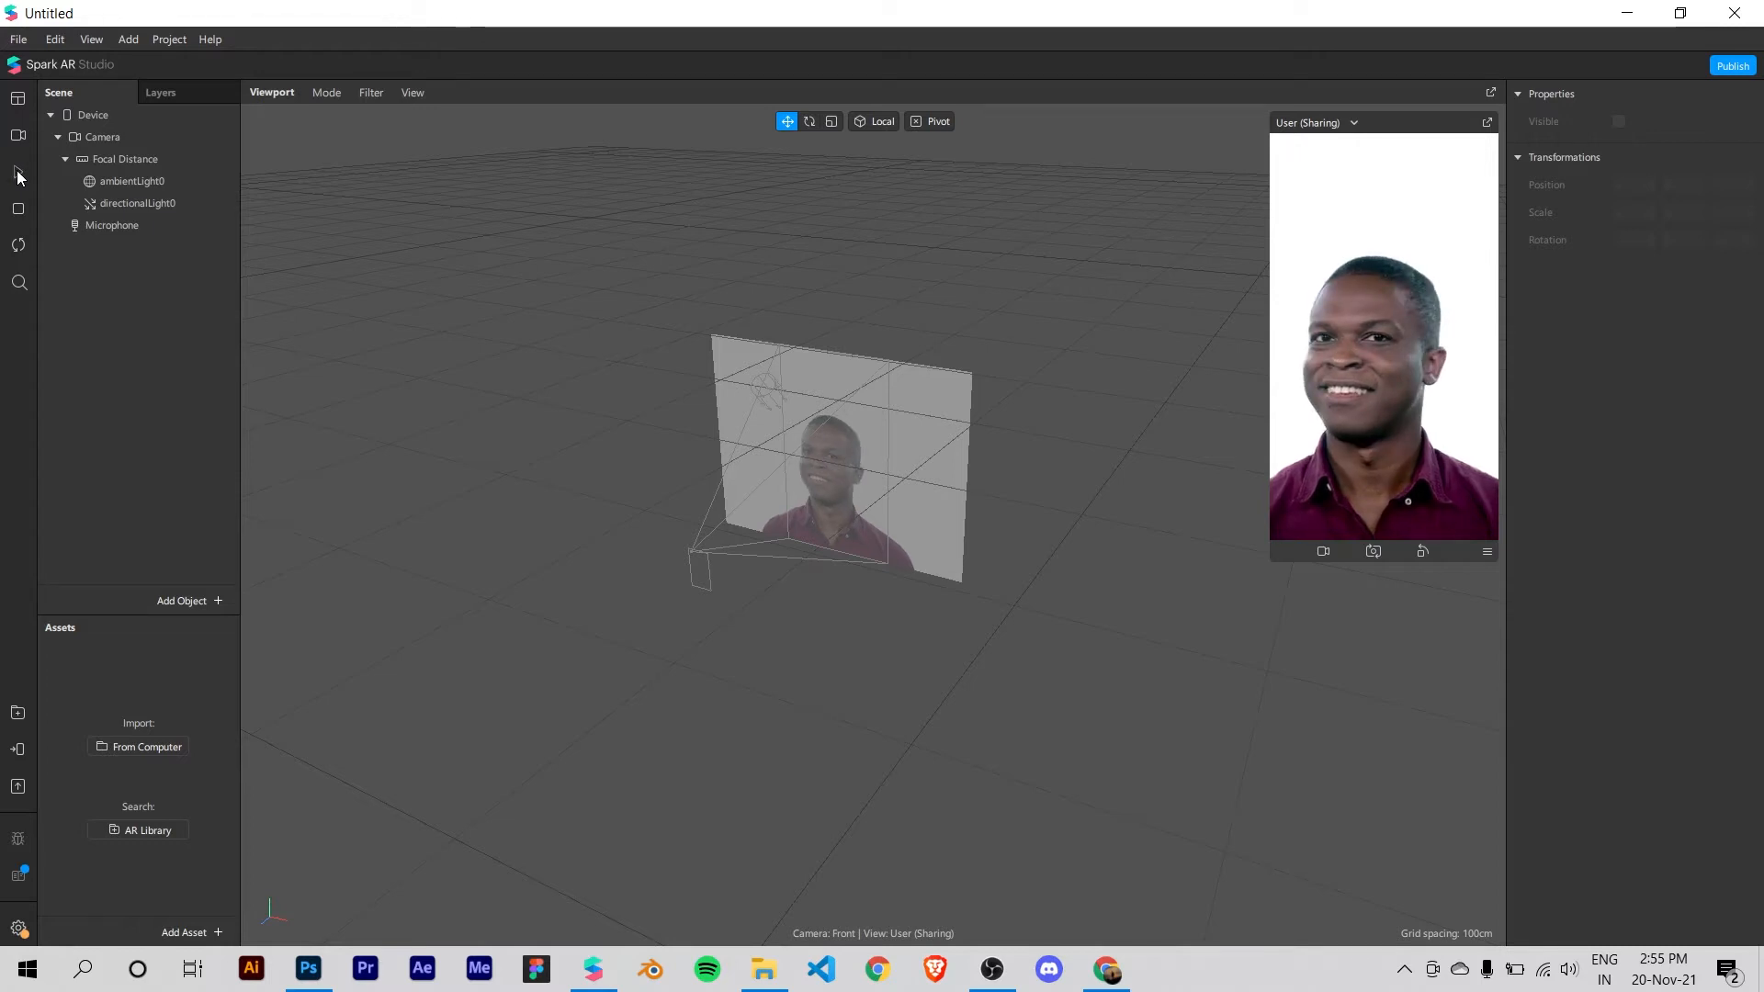
# Step: Play the HP TrueVision HD Camera feed in the simulator, and switch the video source back to the first real-time simulation clip
pyautogui.click(18, 141)
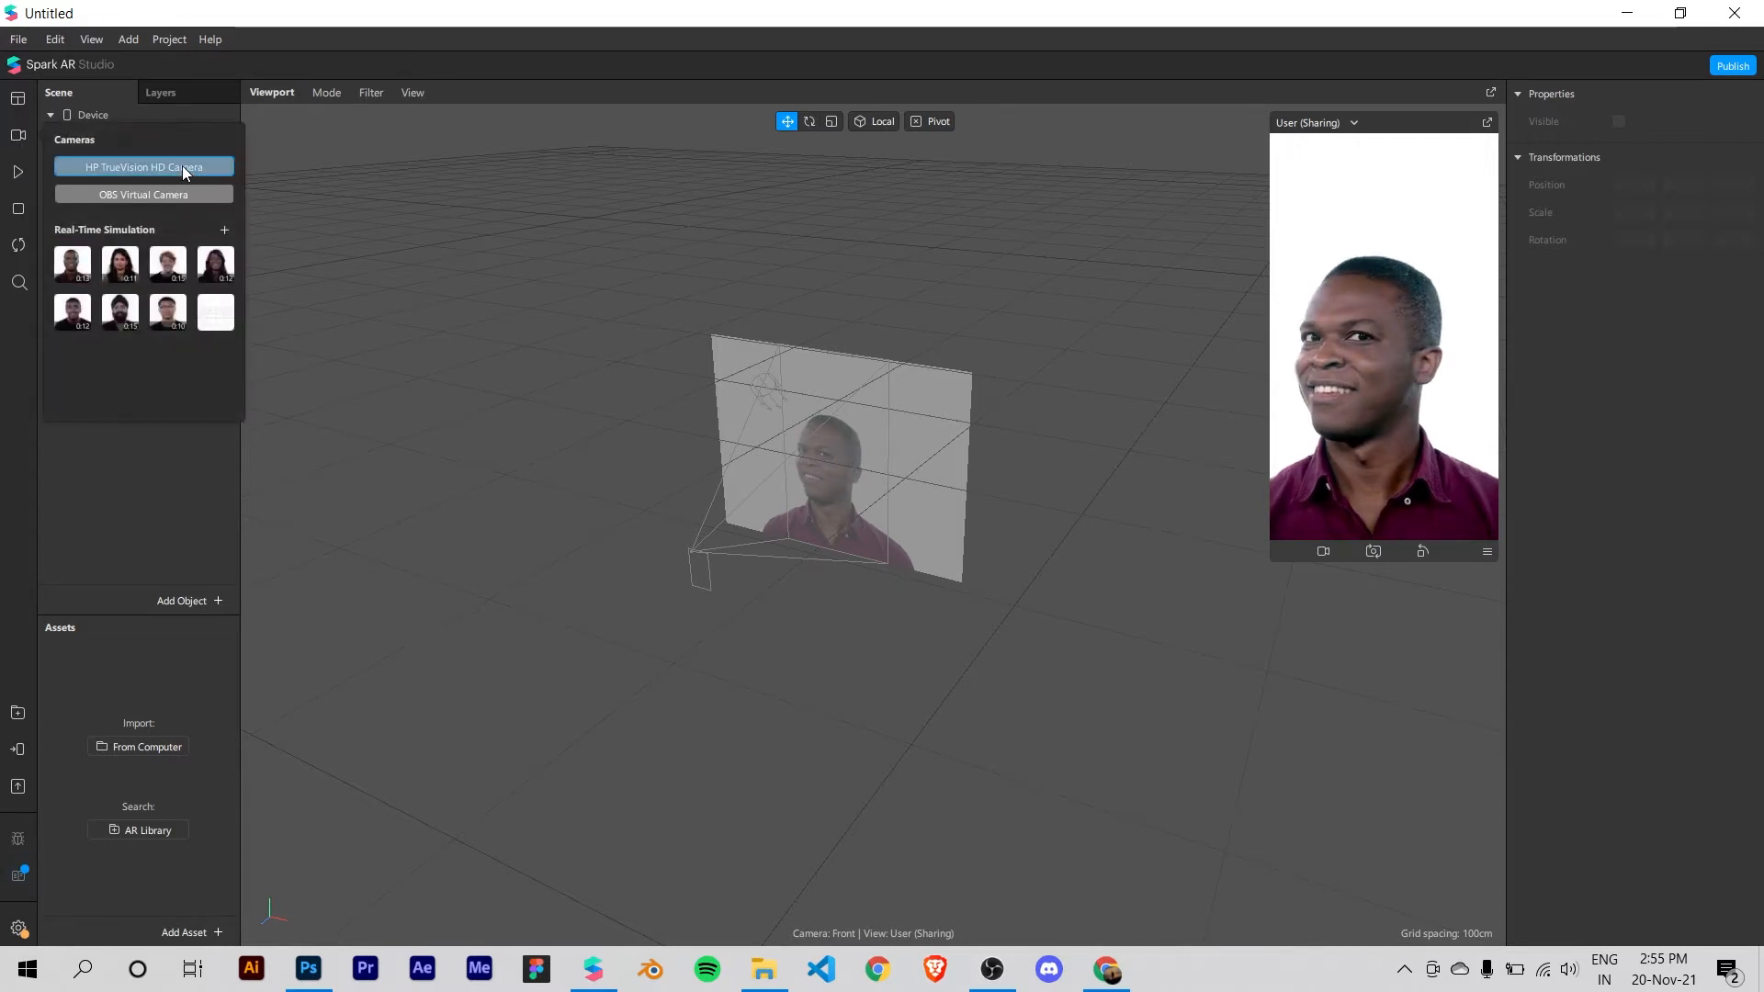
pyautogui.click(20, 173)
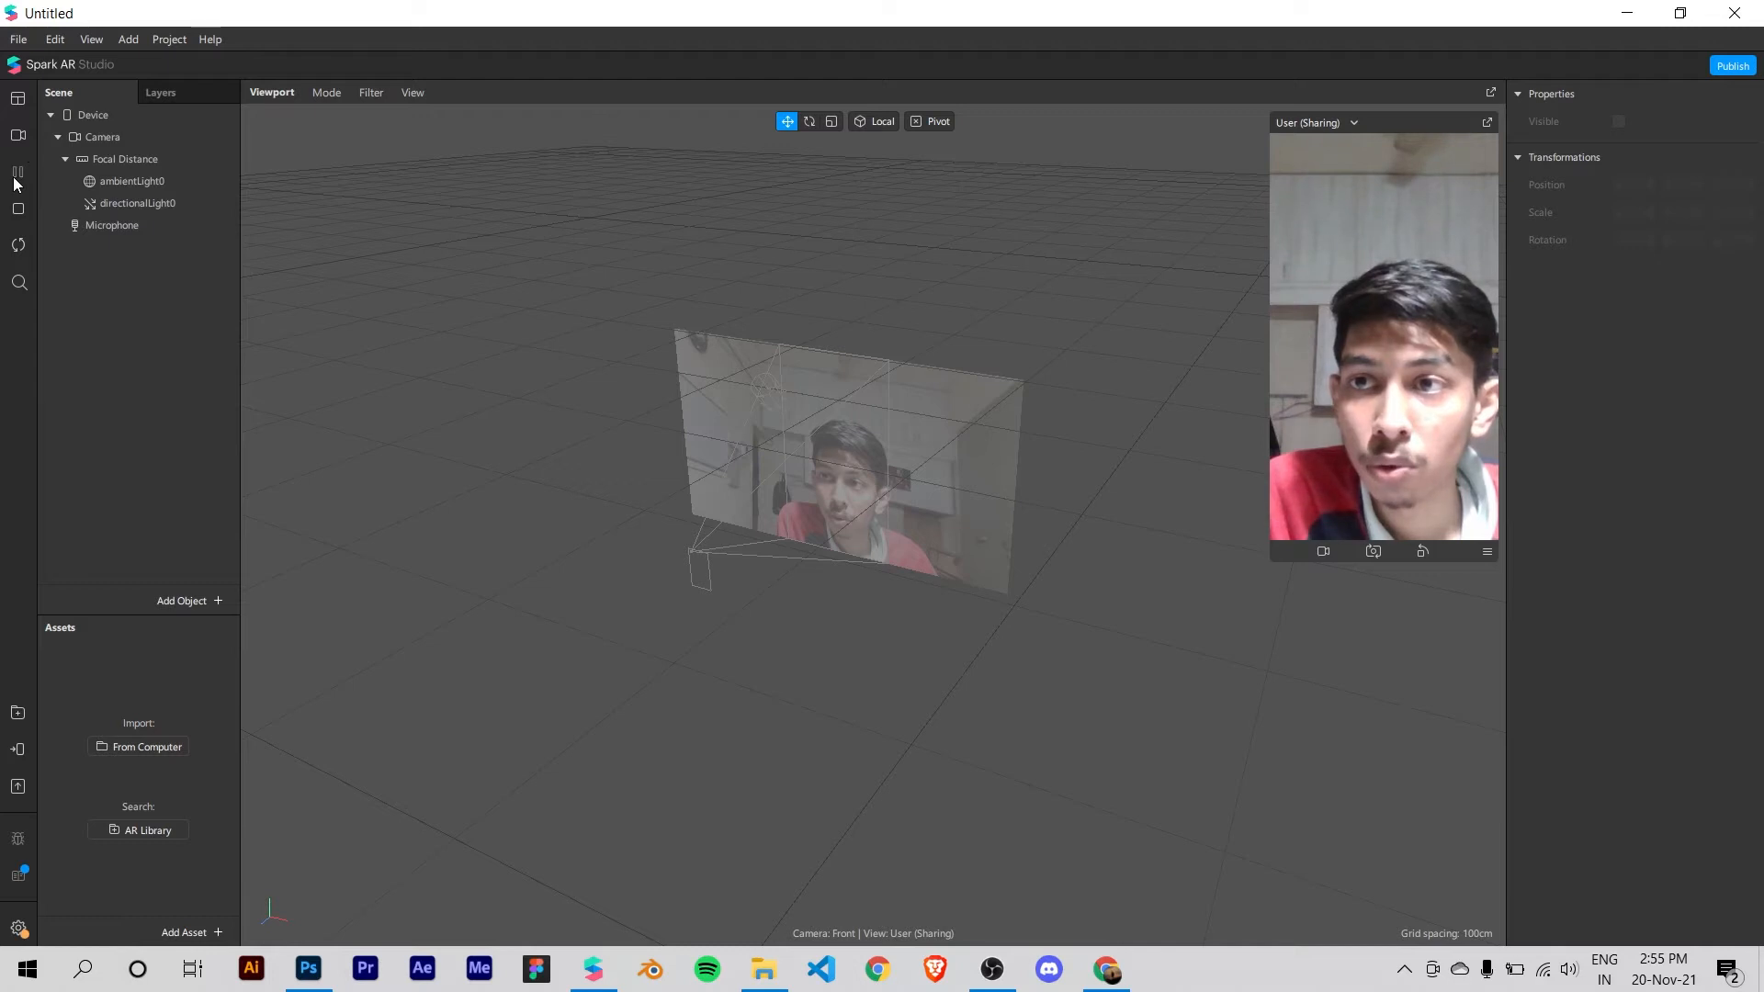
pyautogui.click(20, 138)
pyautogui.click(18, 173)
pyautogui.click(18, 136)
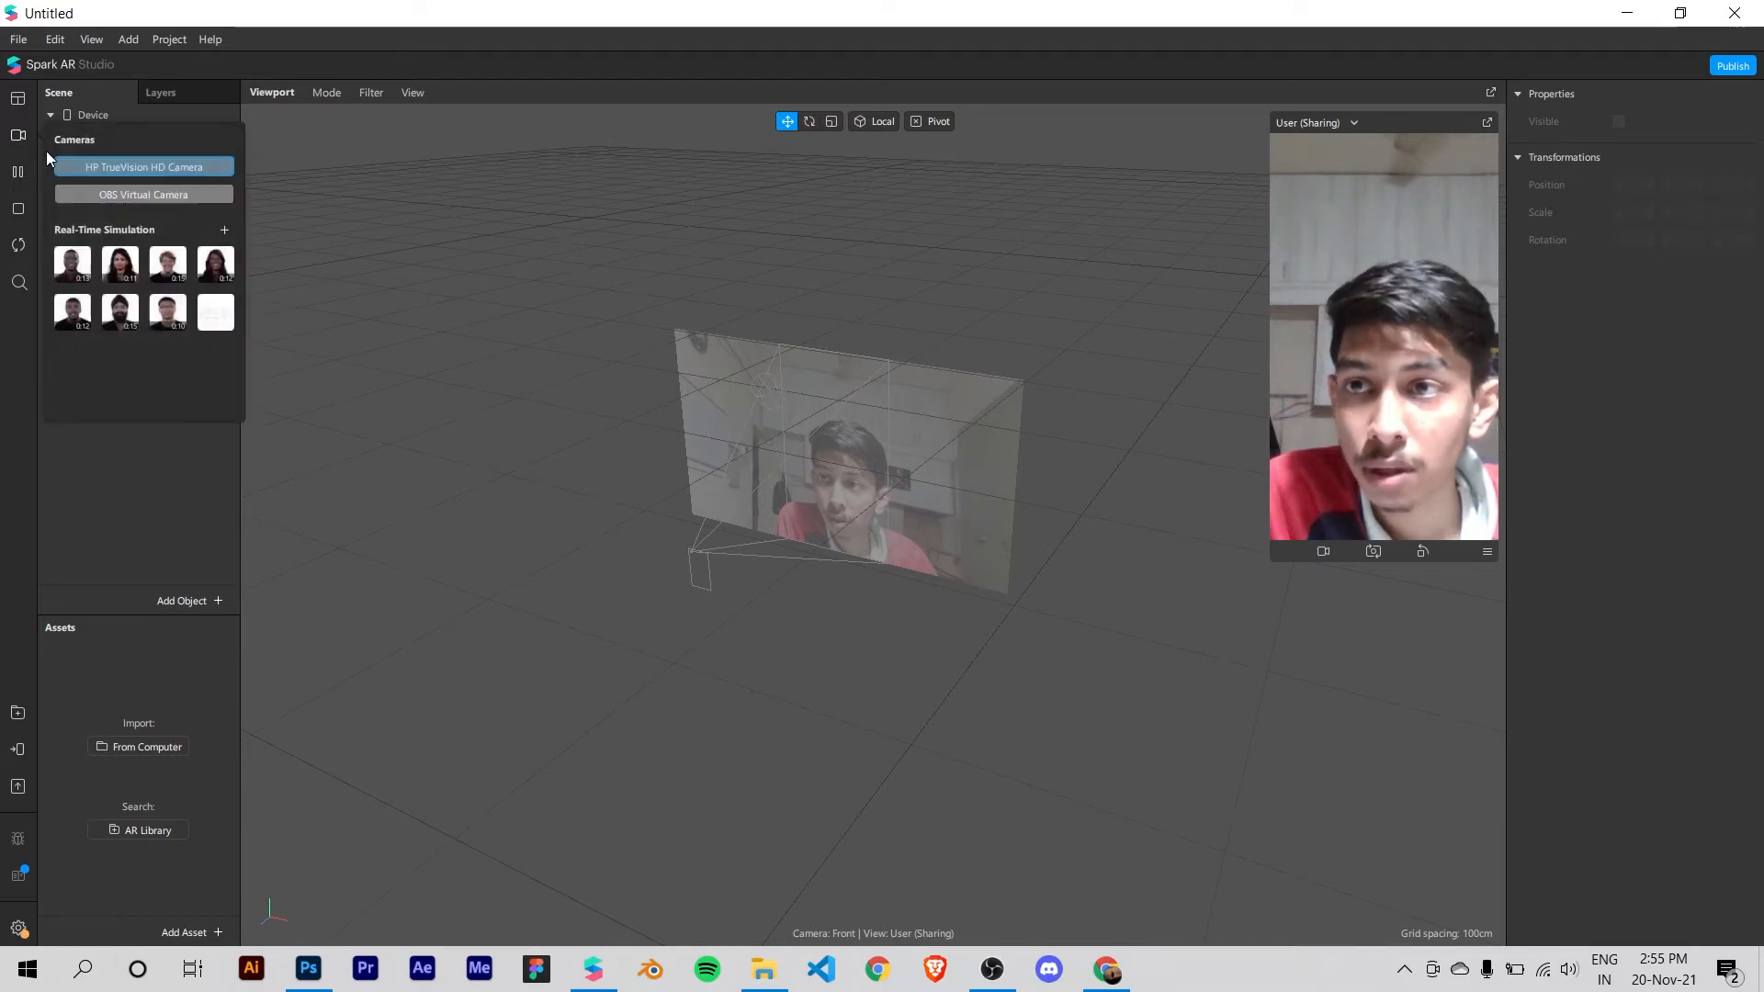
pyautogui.click(85, 266)
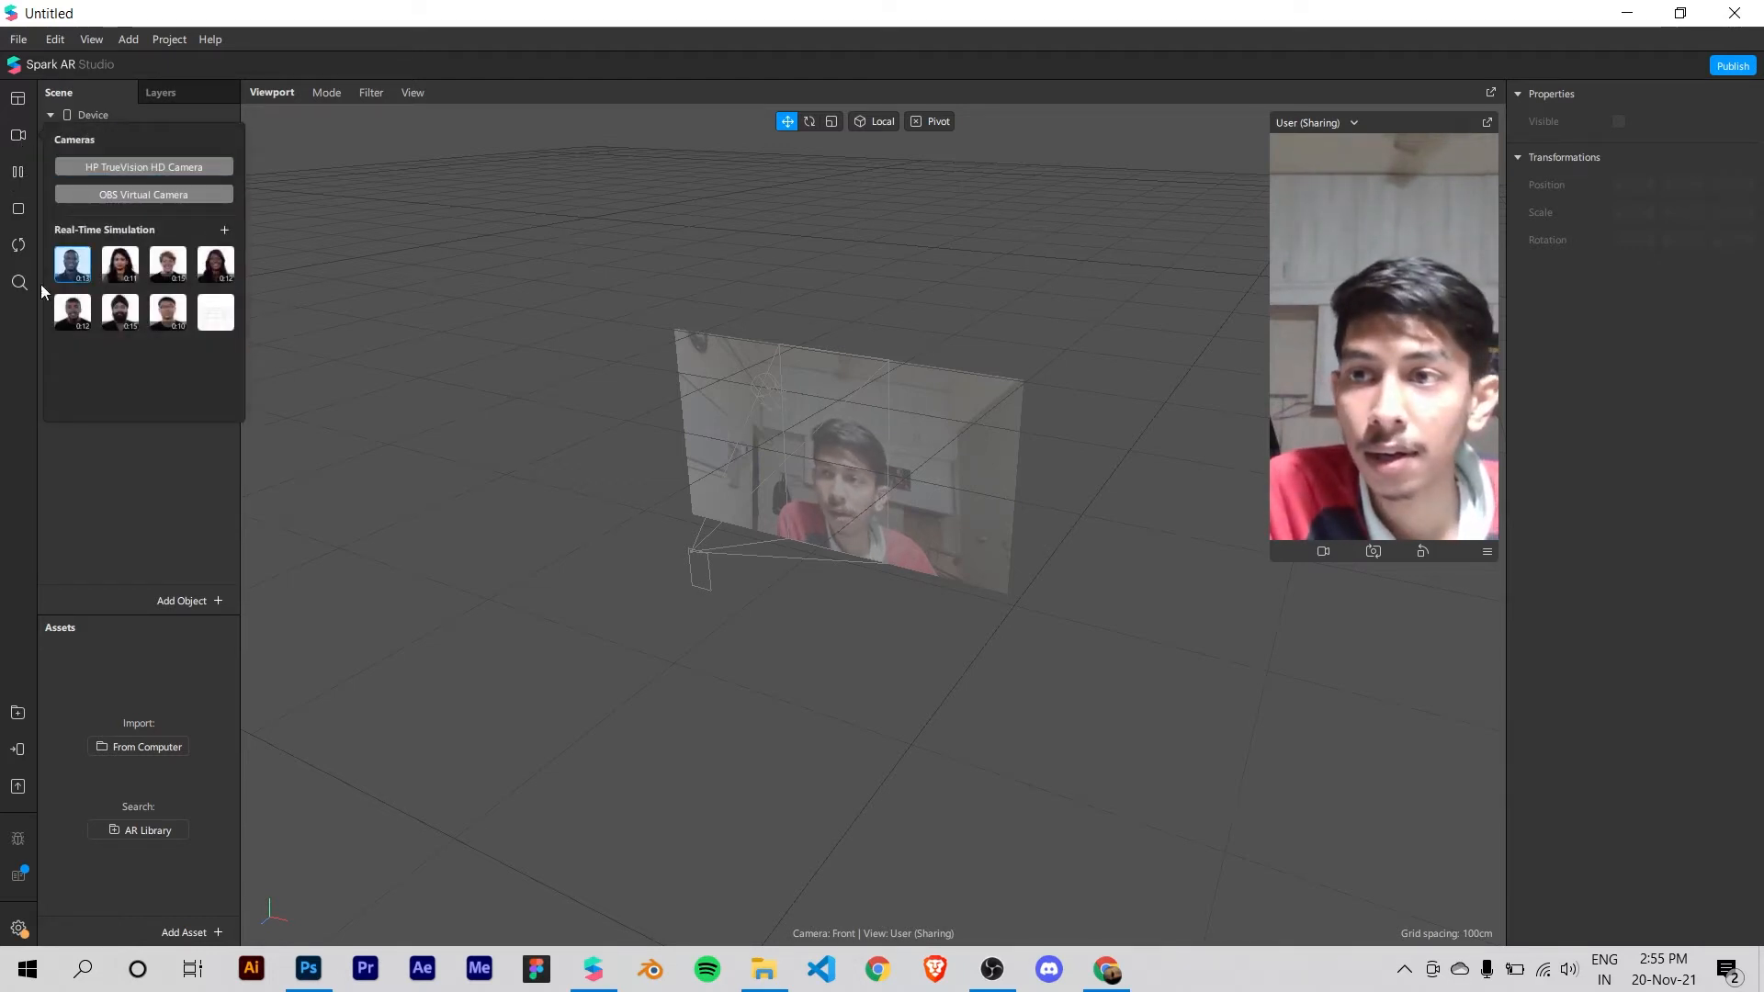
pyautogui.click(9, 337)
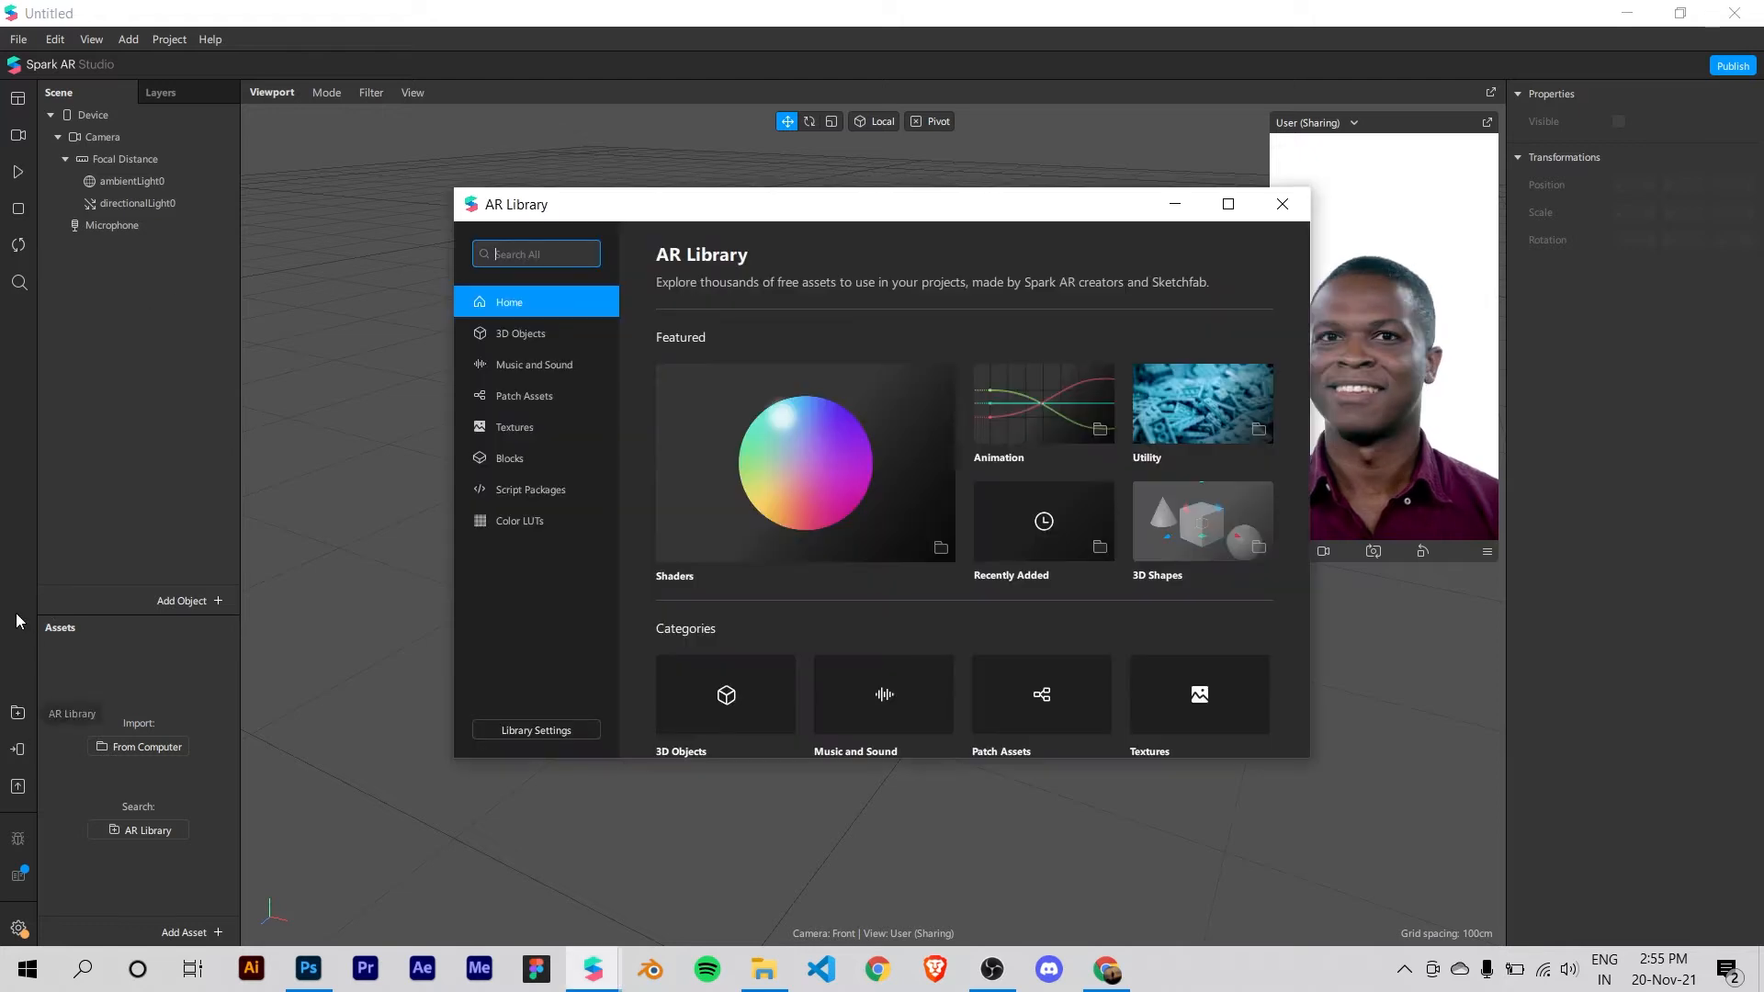
# Step: Import the free black sunglasses model from the Glasses collection of the AR Library's 3D objects
pyautogui.click(537, 335)
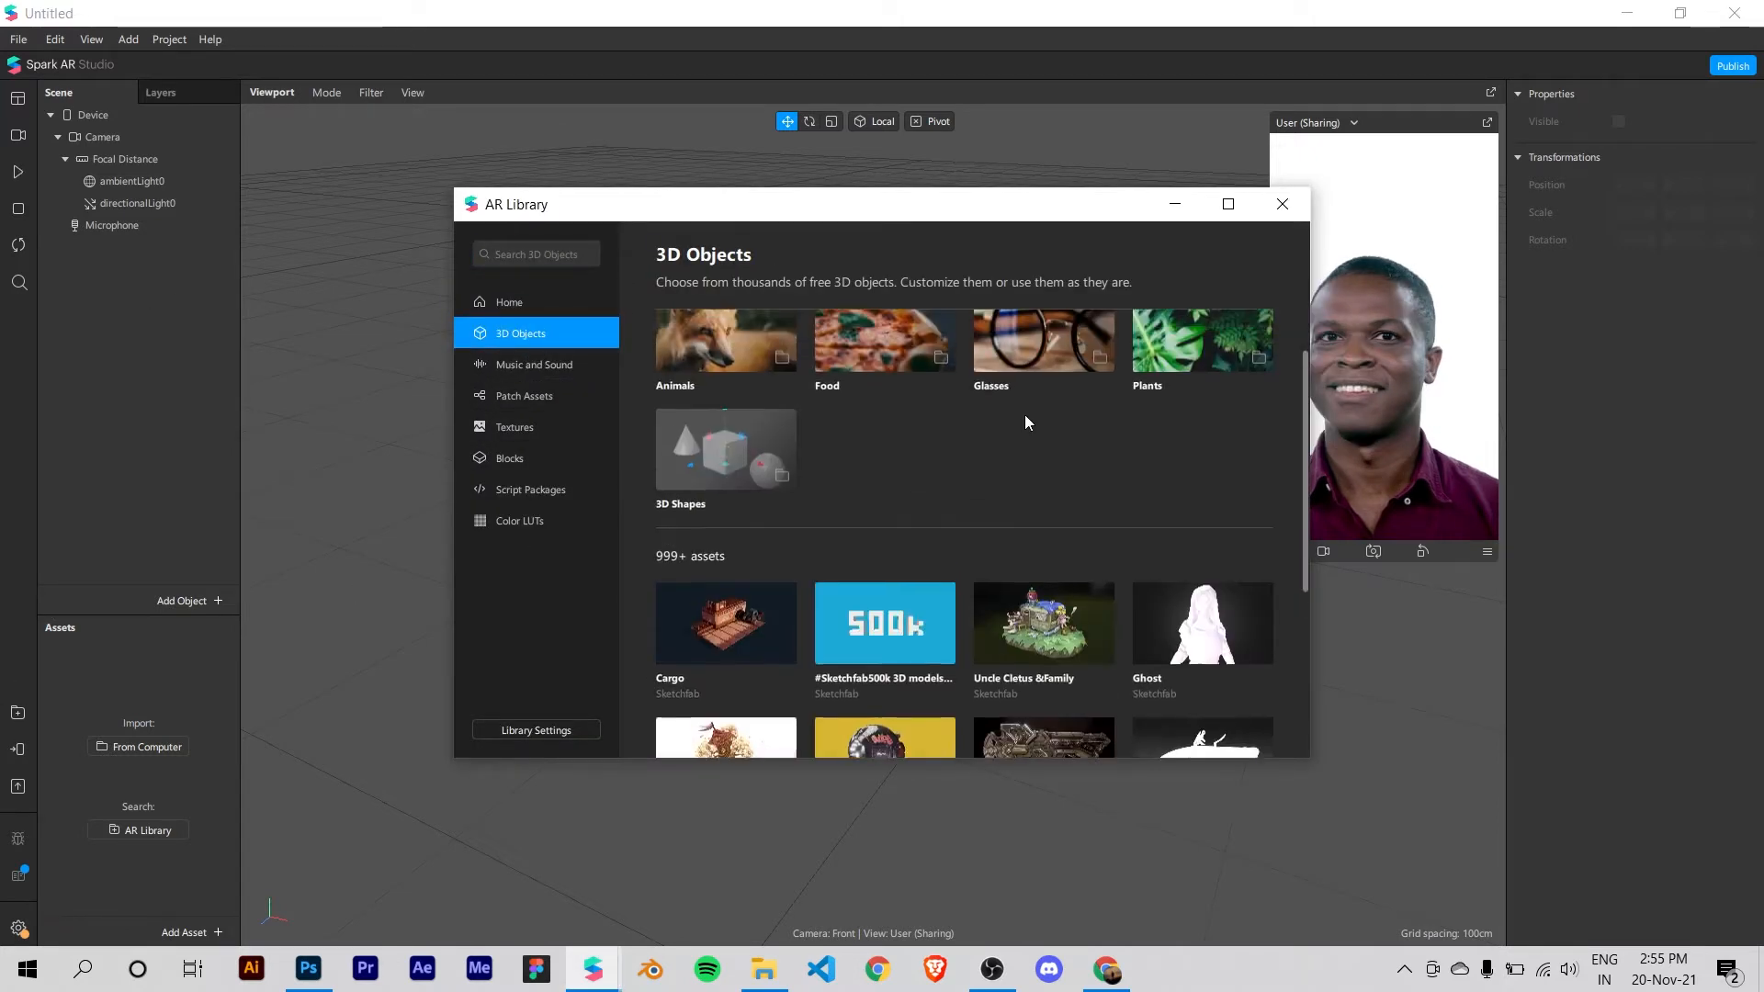
pyautogui.click(1034, 437)
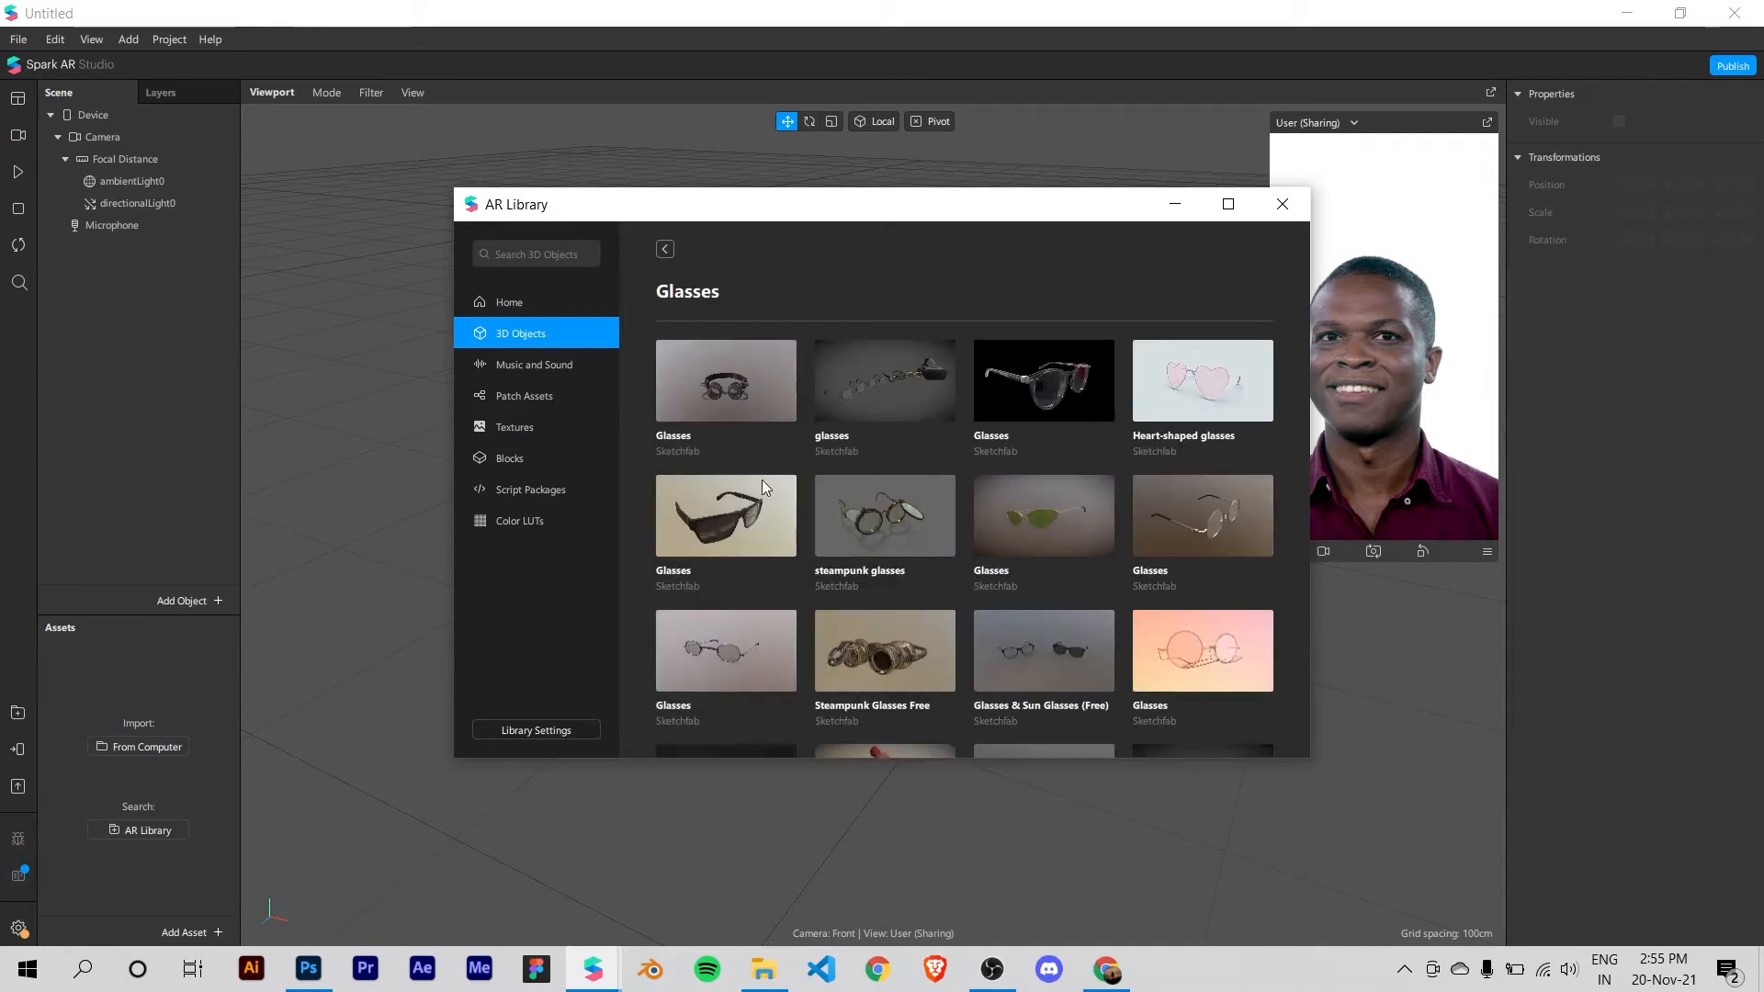
pyautogui.click(732, 517)
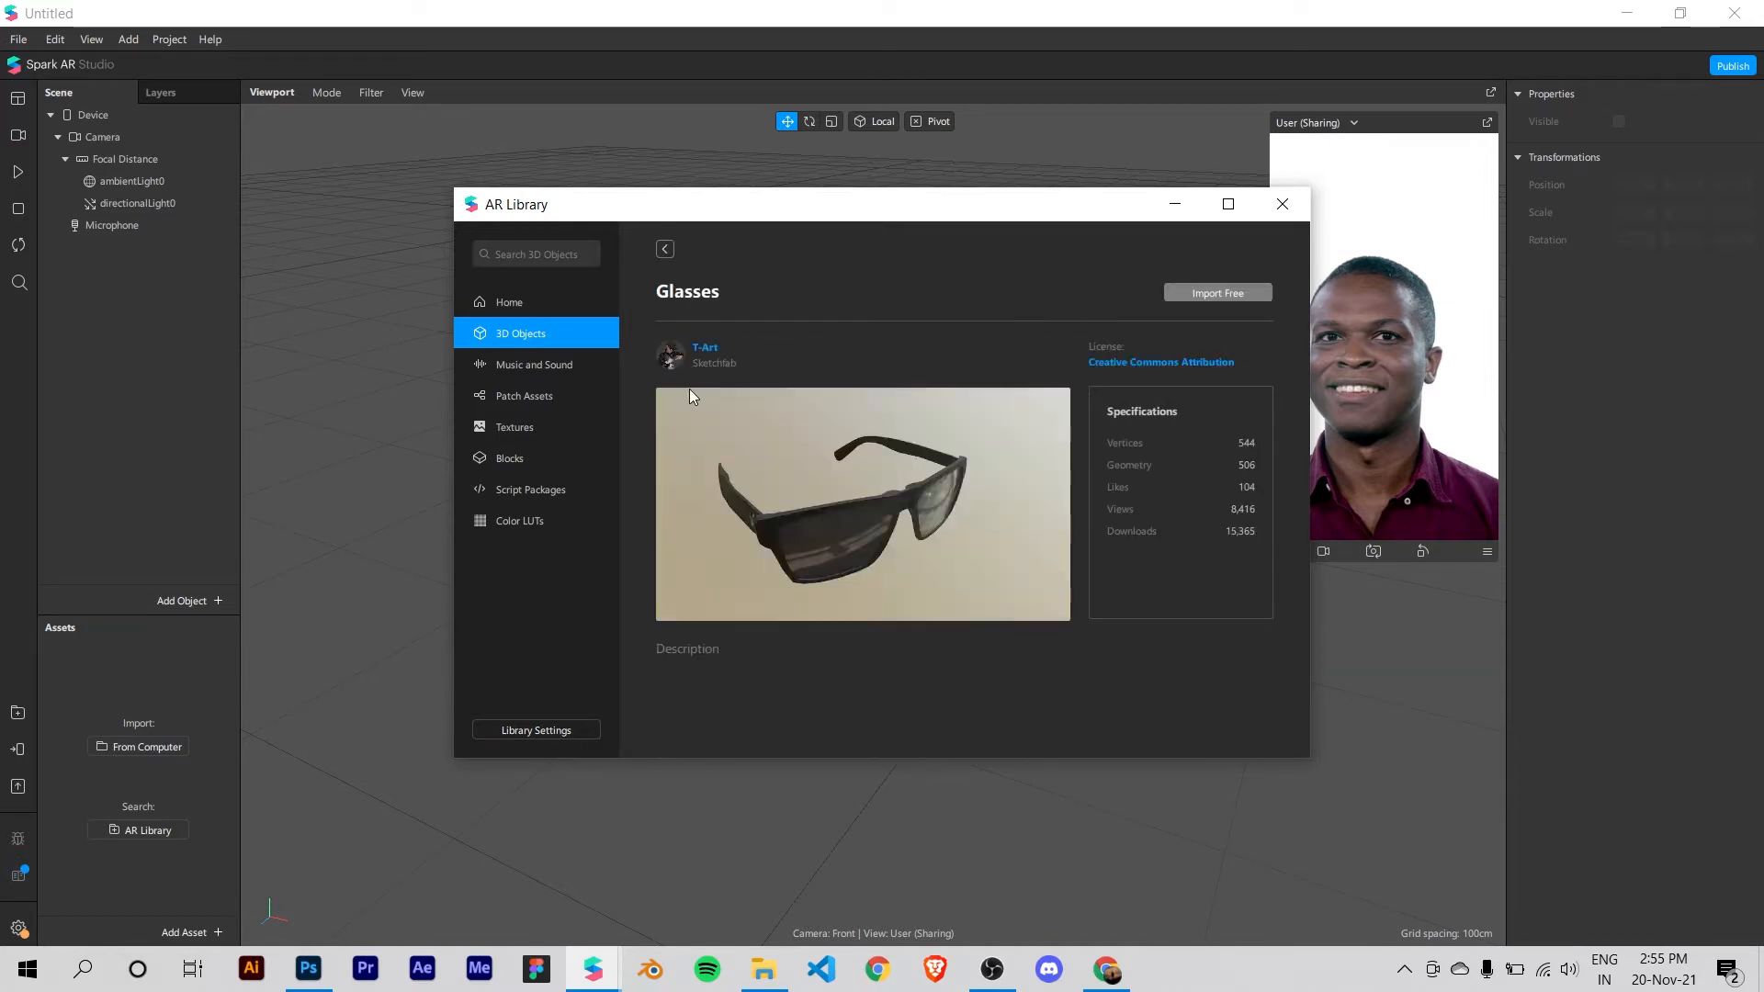
pyautogui.click(1198, 294)
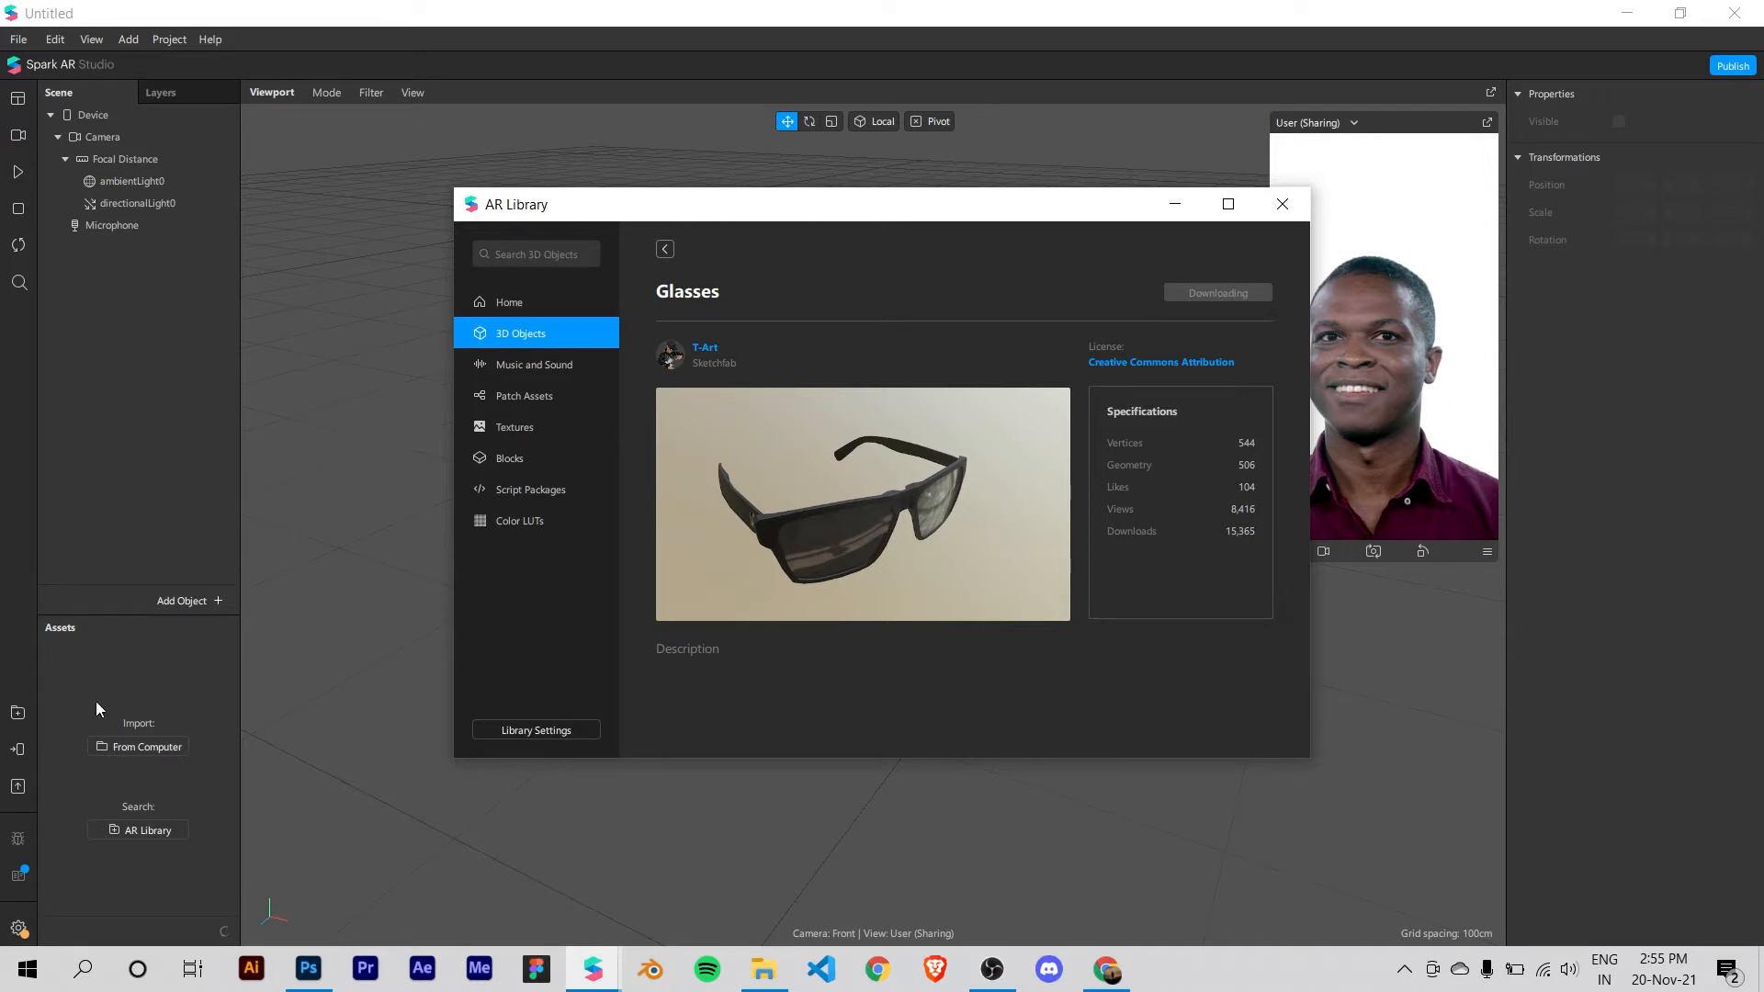
pyautogui.click(58, 731)
# Step: Place the imported Glasses asset in the scene under Focal Distance and view it from the front
pyautogui.click(122, 652)
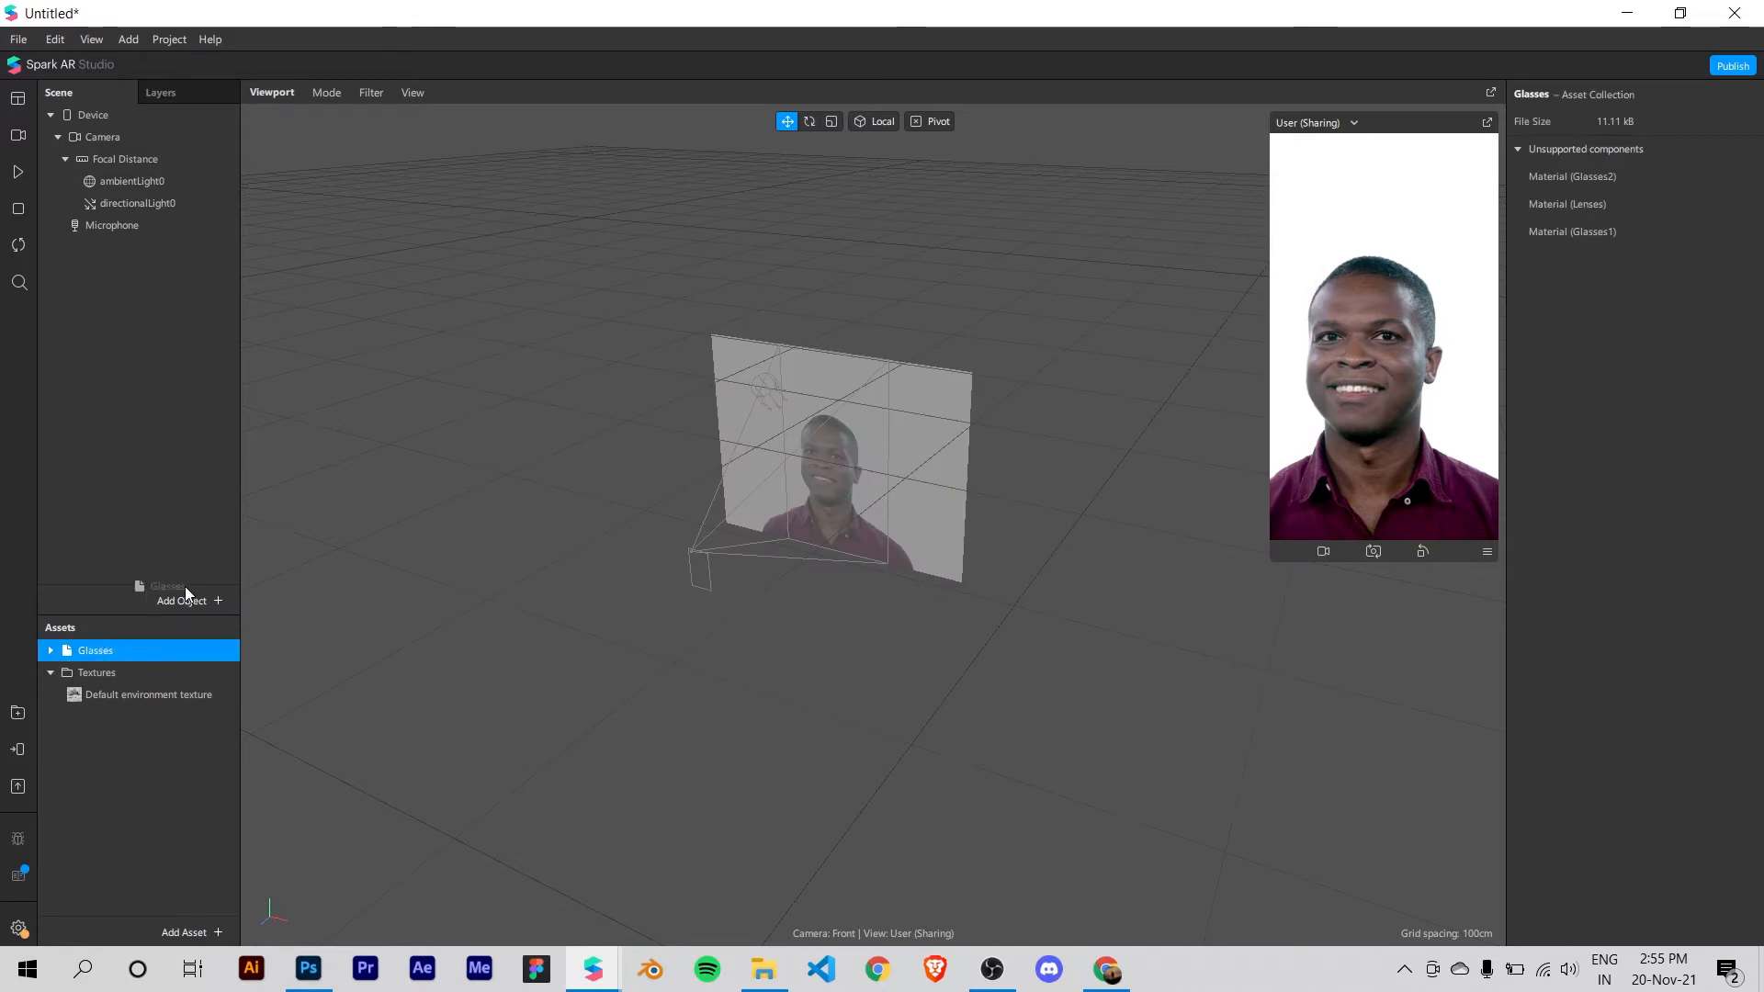
pyautogui.moveTo(147, 652); pyautogui.dragTo(145, 212)
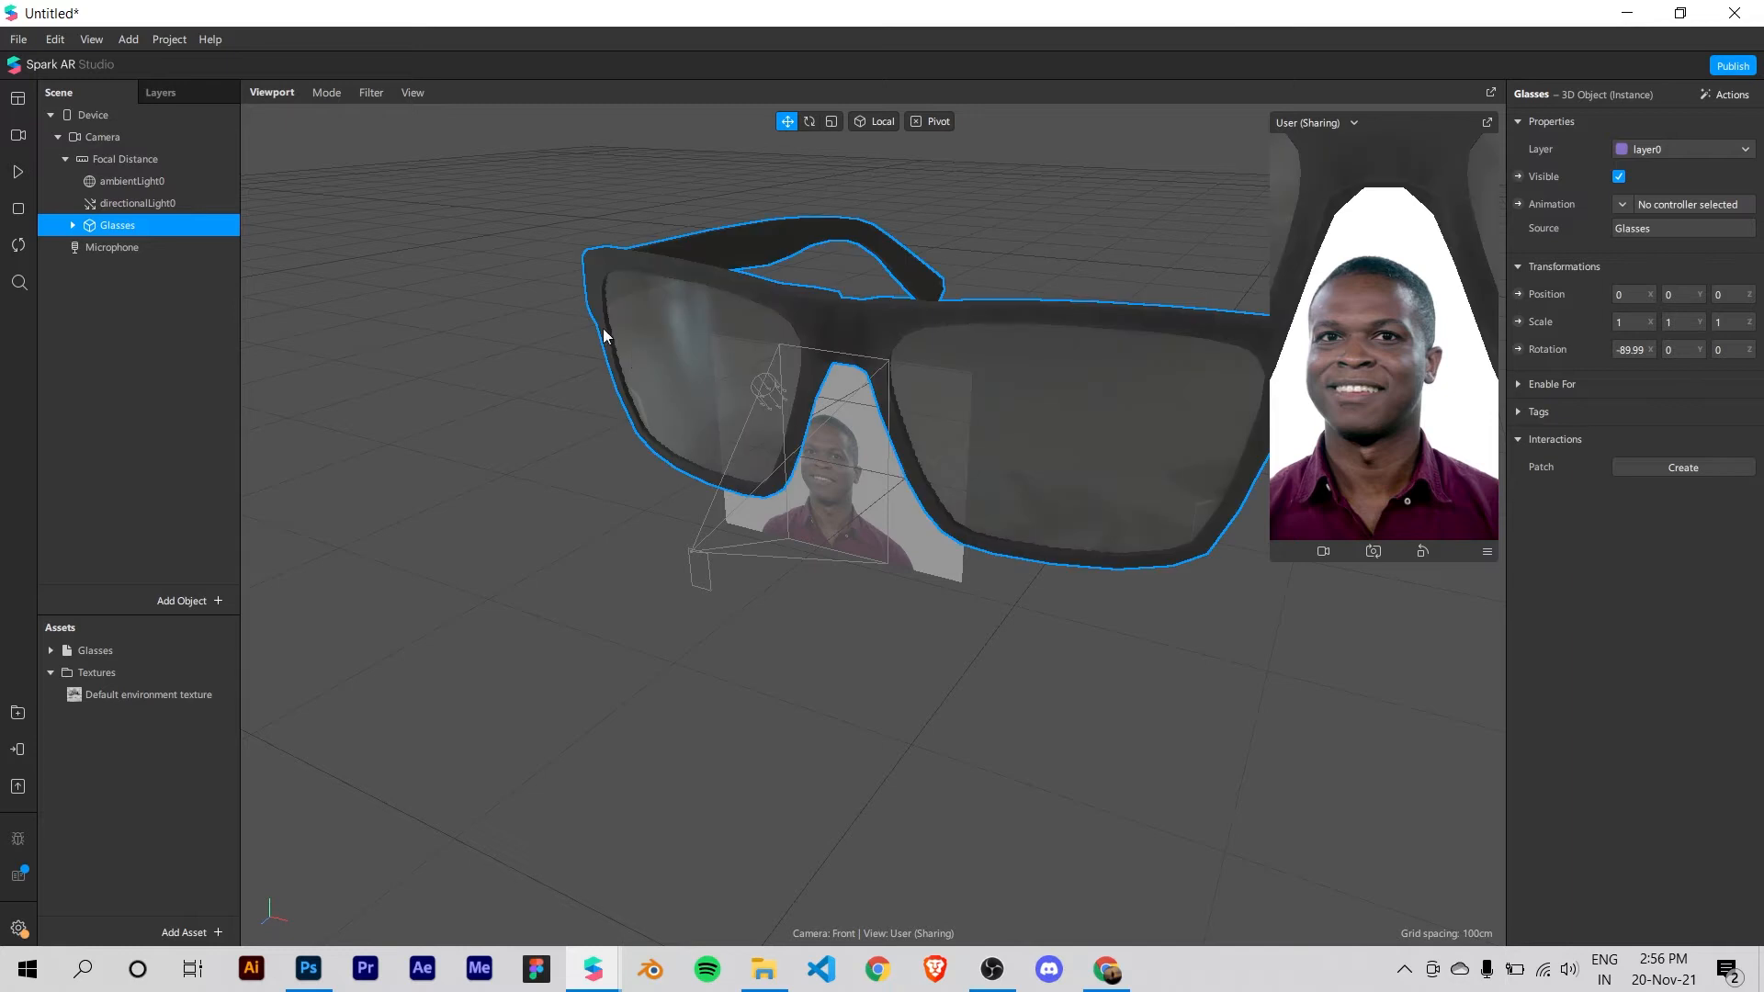
pyautogui.moveTo(749, 365); pyautogui.dragTo(1035, 403, button='right')
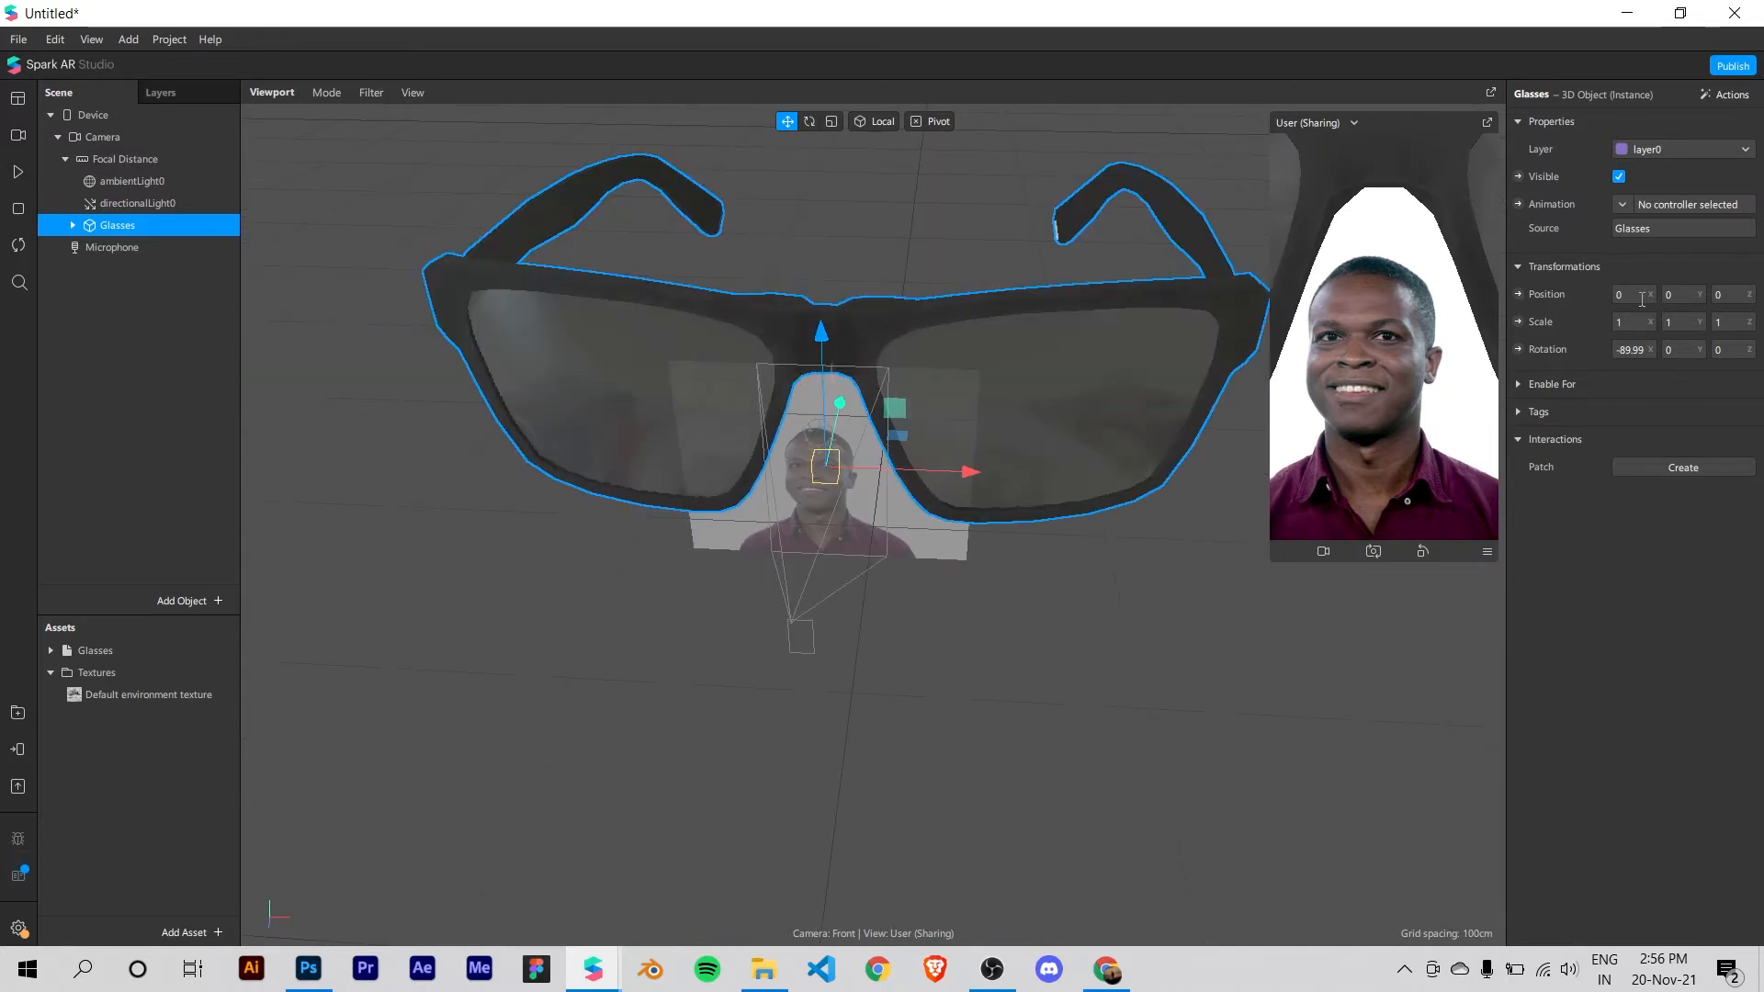
pyautogui.click(1022, 564)
# Step: Delete the Glasses object from the scene, and remove the Glasses asset and the Textures folder from the project's assets
pyautogui.click(186, 231)
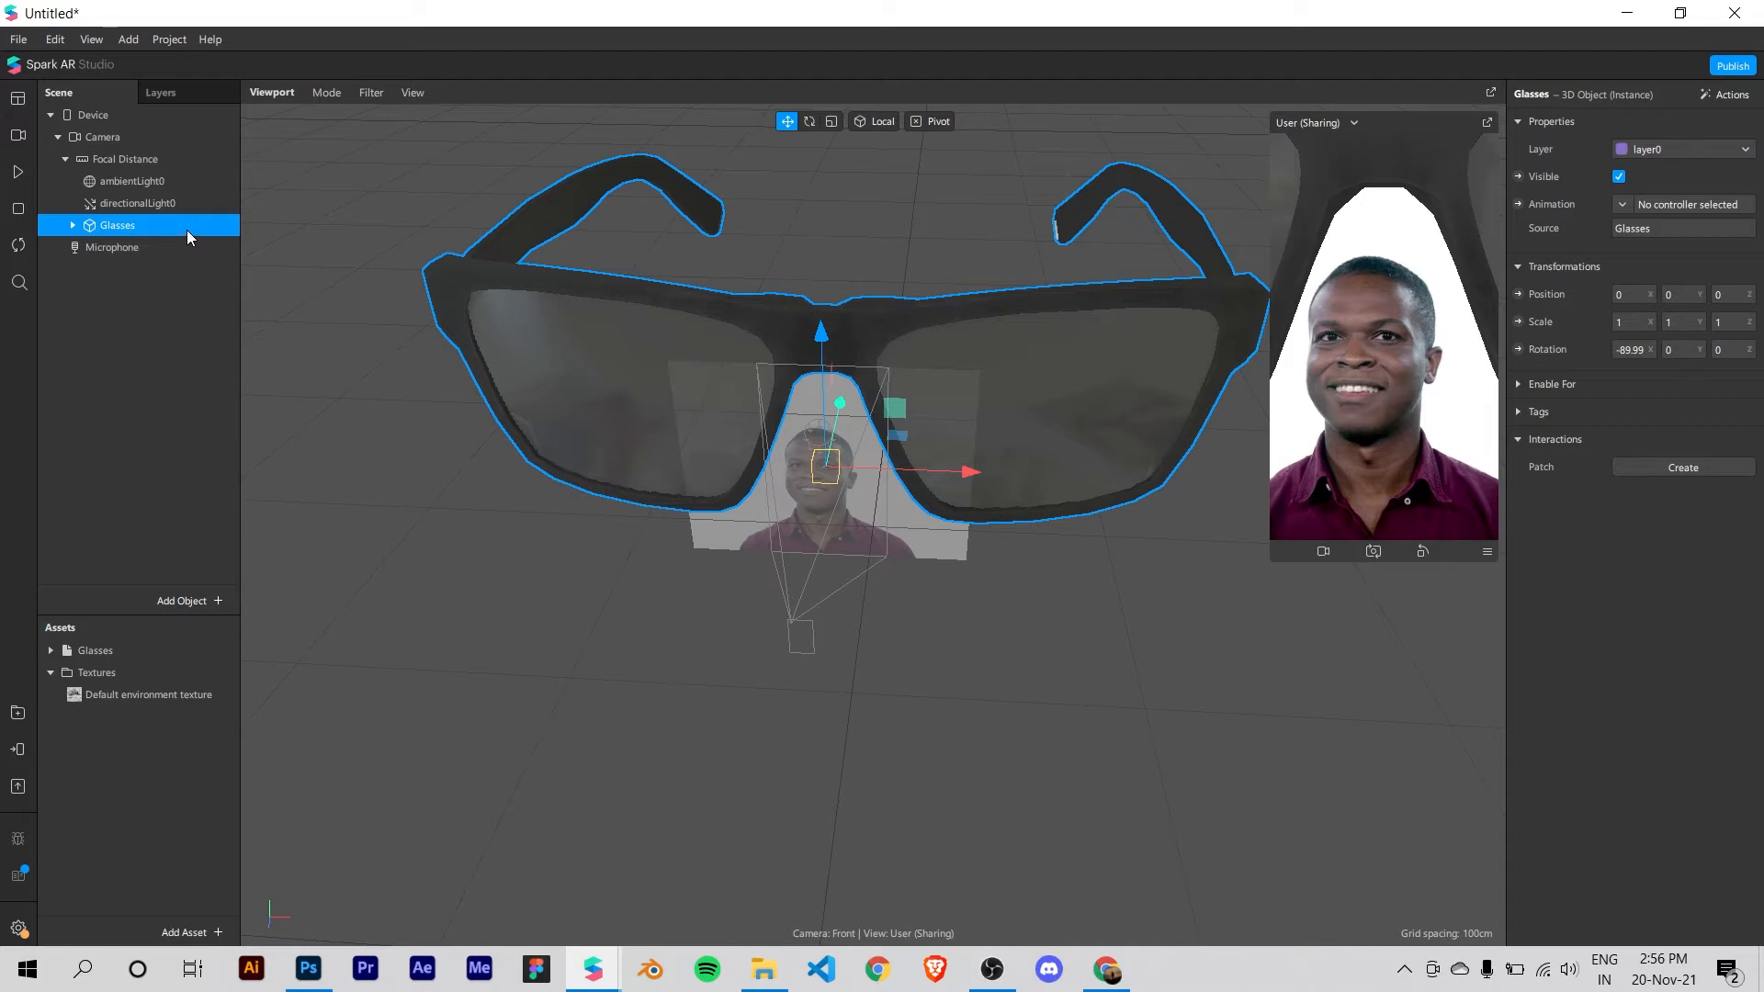
pyautogui.press('Delete')
pyautogui.moveTo(710, 460); pyautogui.dragTo(846, 726, button='right')
pyautogui.click(128, 651)
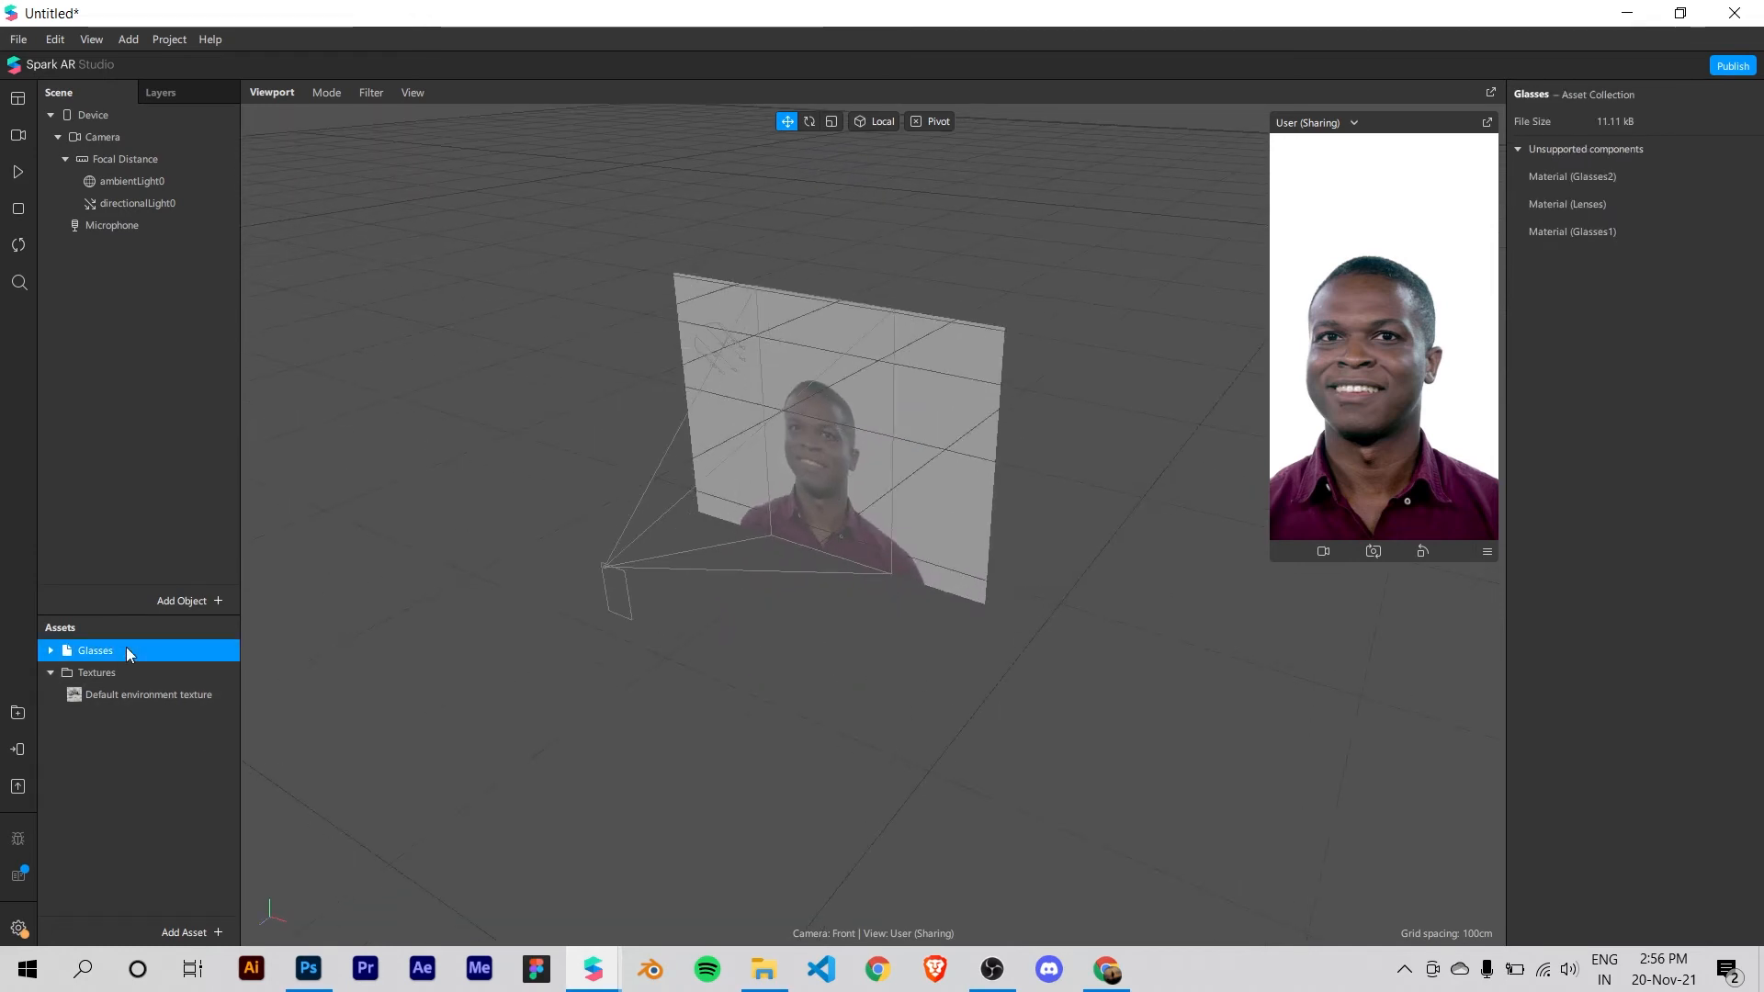
pyautogui.press('Delete')
pyautogui.click(1033, 571)
pyautogui.click(147, 672)
pyautogui.press('Delete')
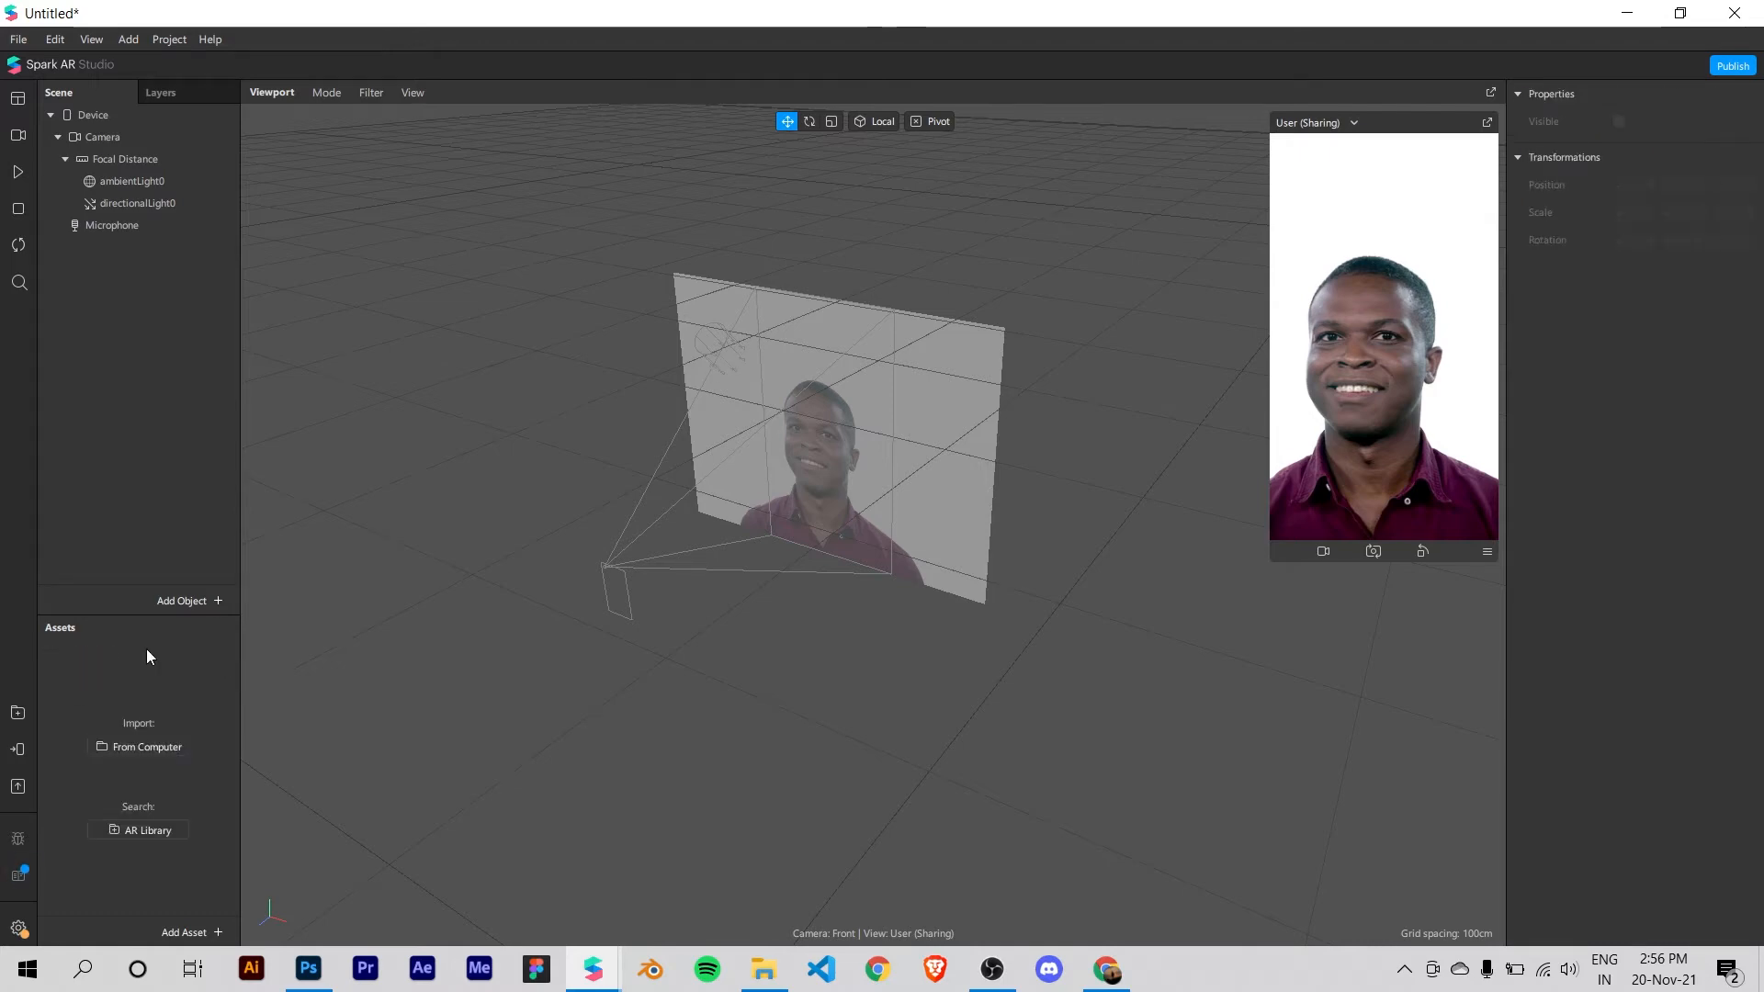
# Step: Switch to Chrome and search Google Images for "tattoo png" in a new tab
pyautogui.click(766, 969)
pyautogui.click(766, 968)
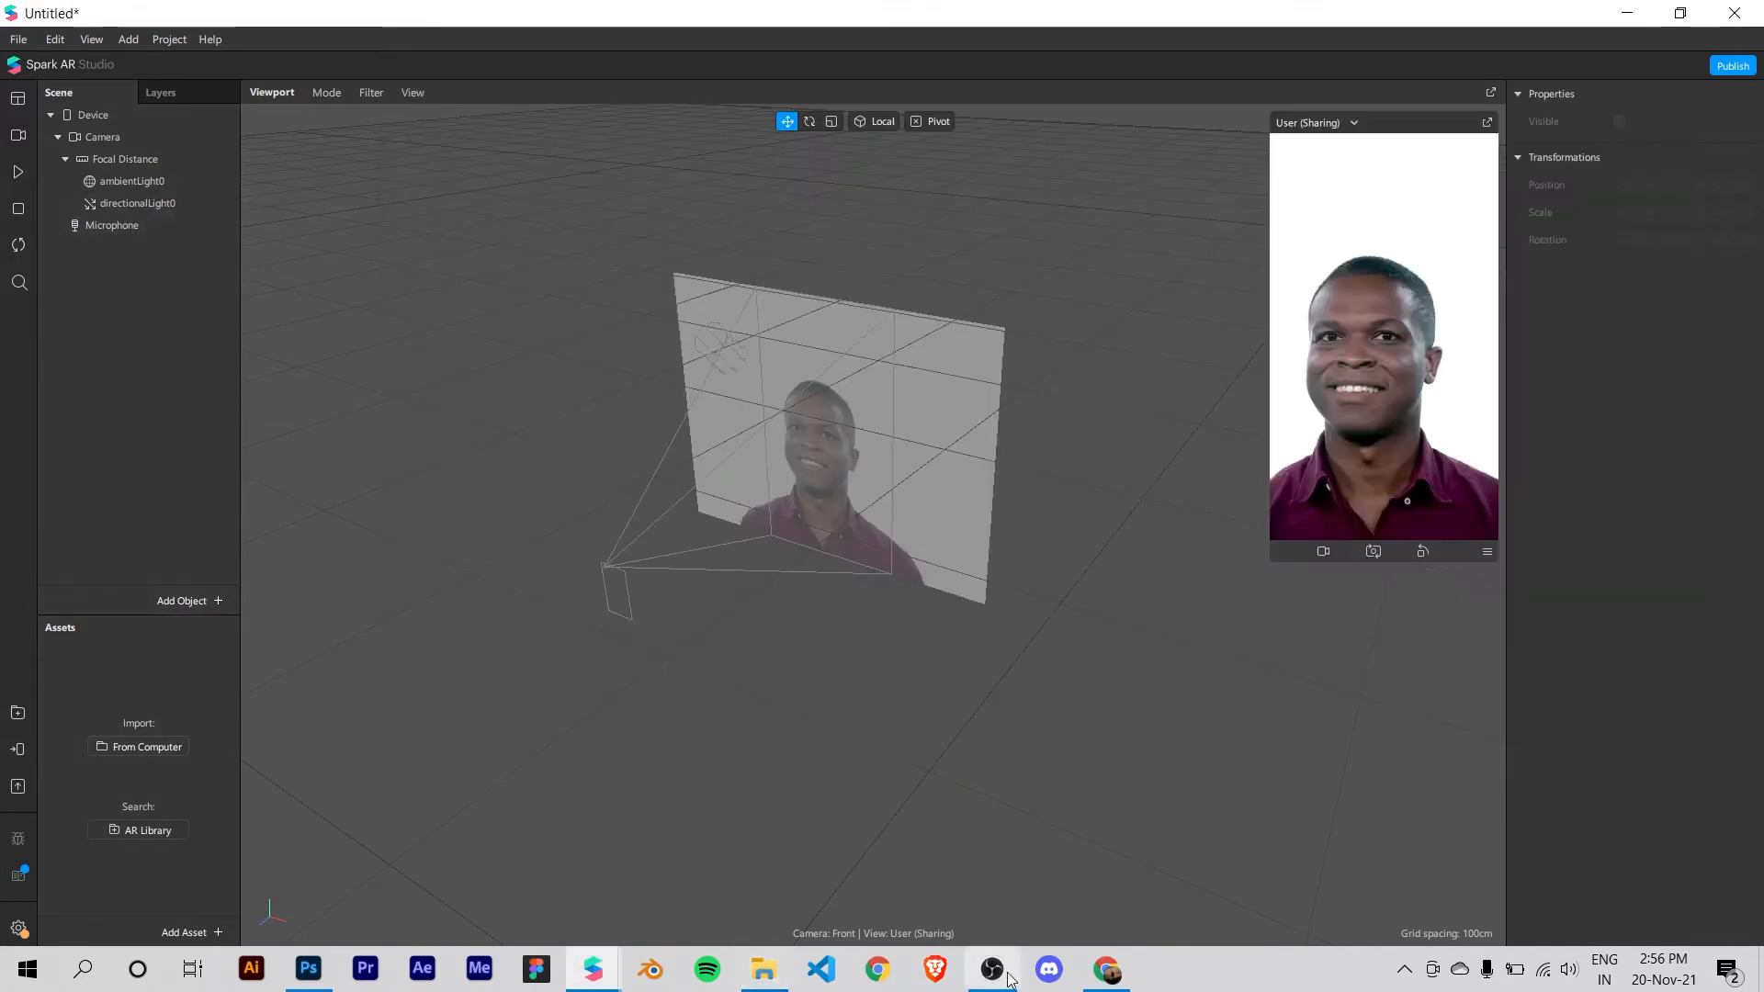
pyautogui.click(1106, 969)
pyautogui.click(310, 19)
pyautogui.click(349, 63)
pyautogui.write('tattoo')
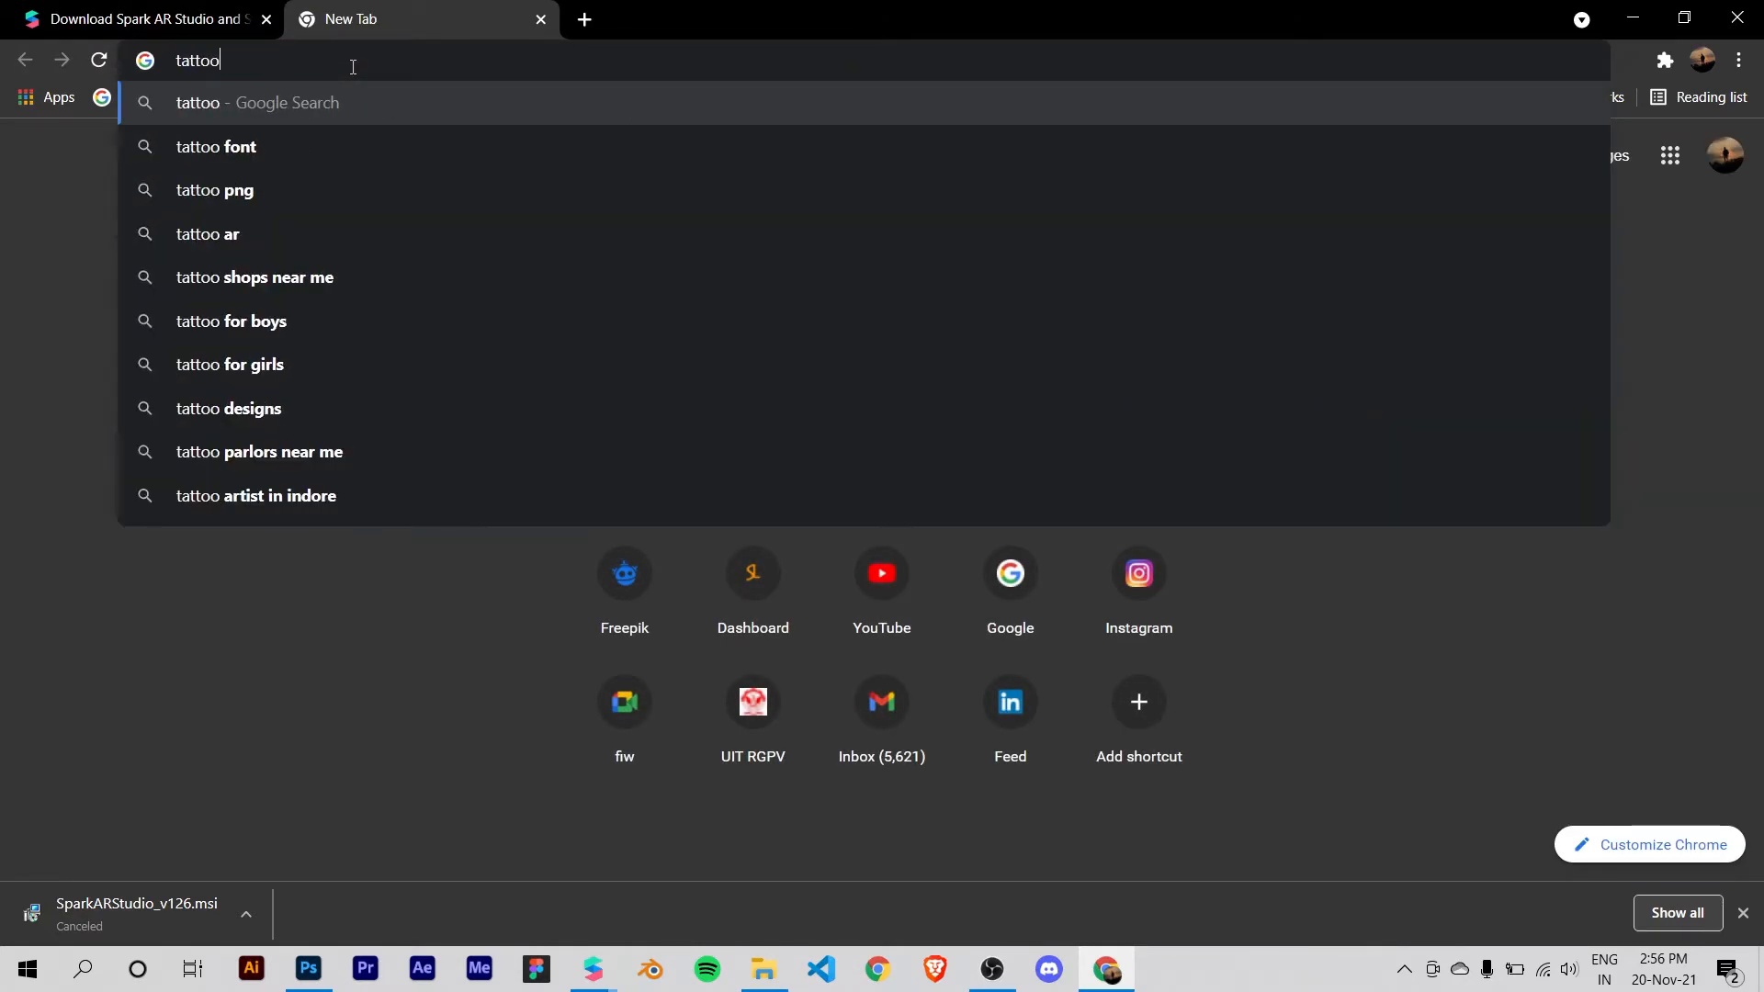
pyautogui.press('Return')
pyautogui.click(315, 177)
pyautogui.write('png')
pyautogui.press('Return')
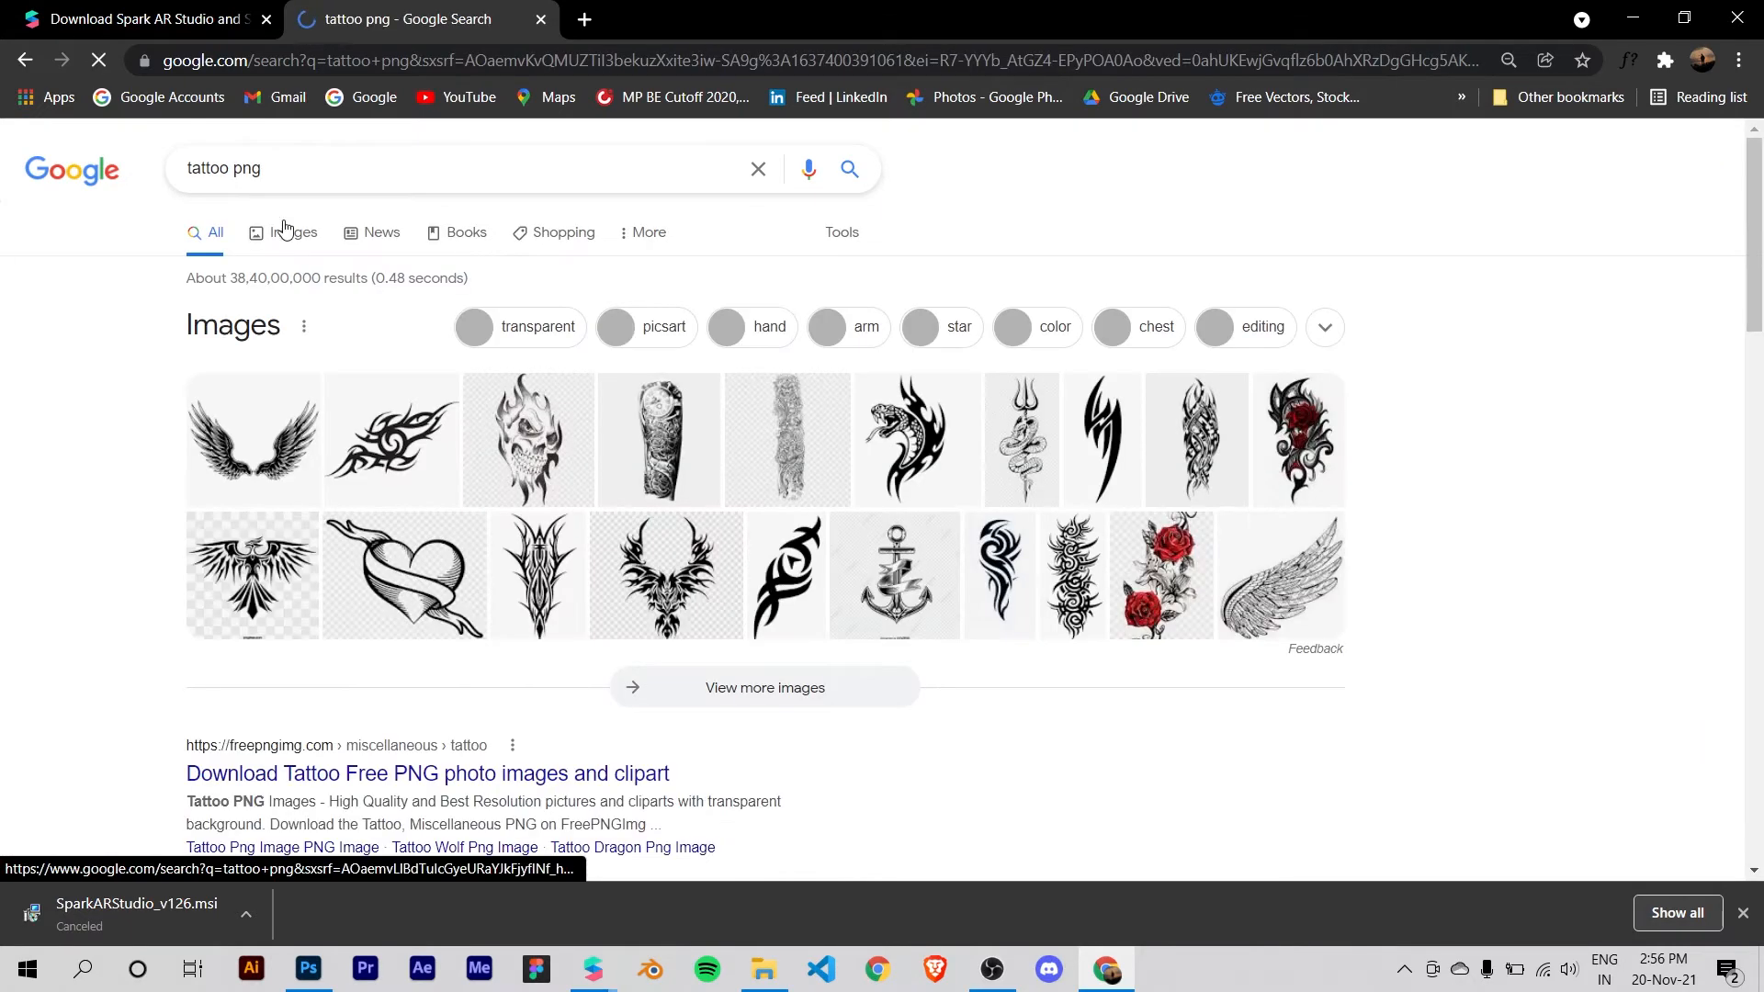
pyautogui.click(292, 233)
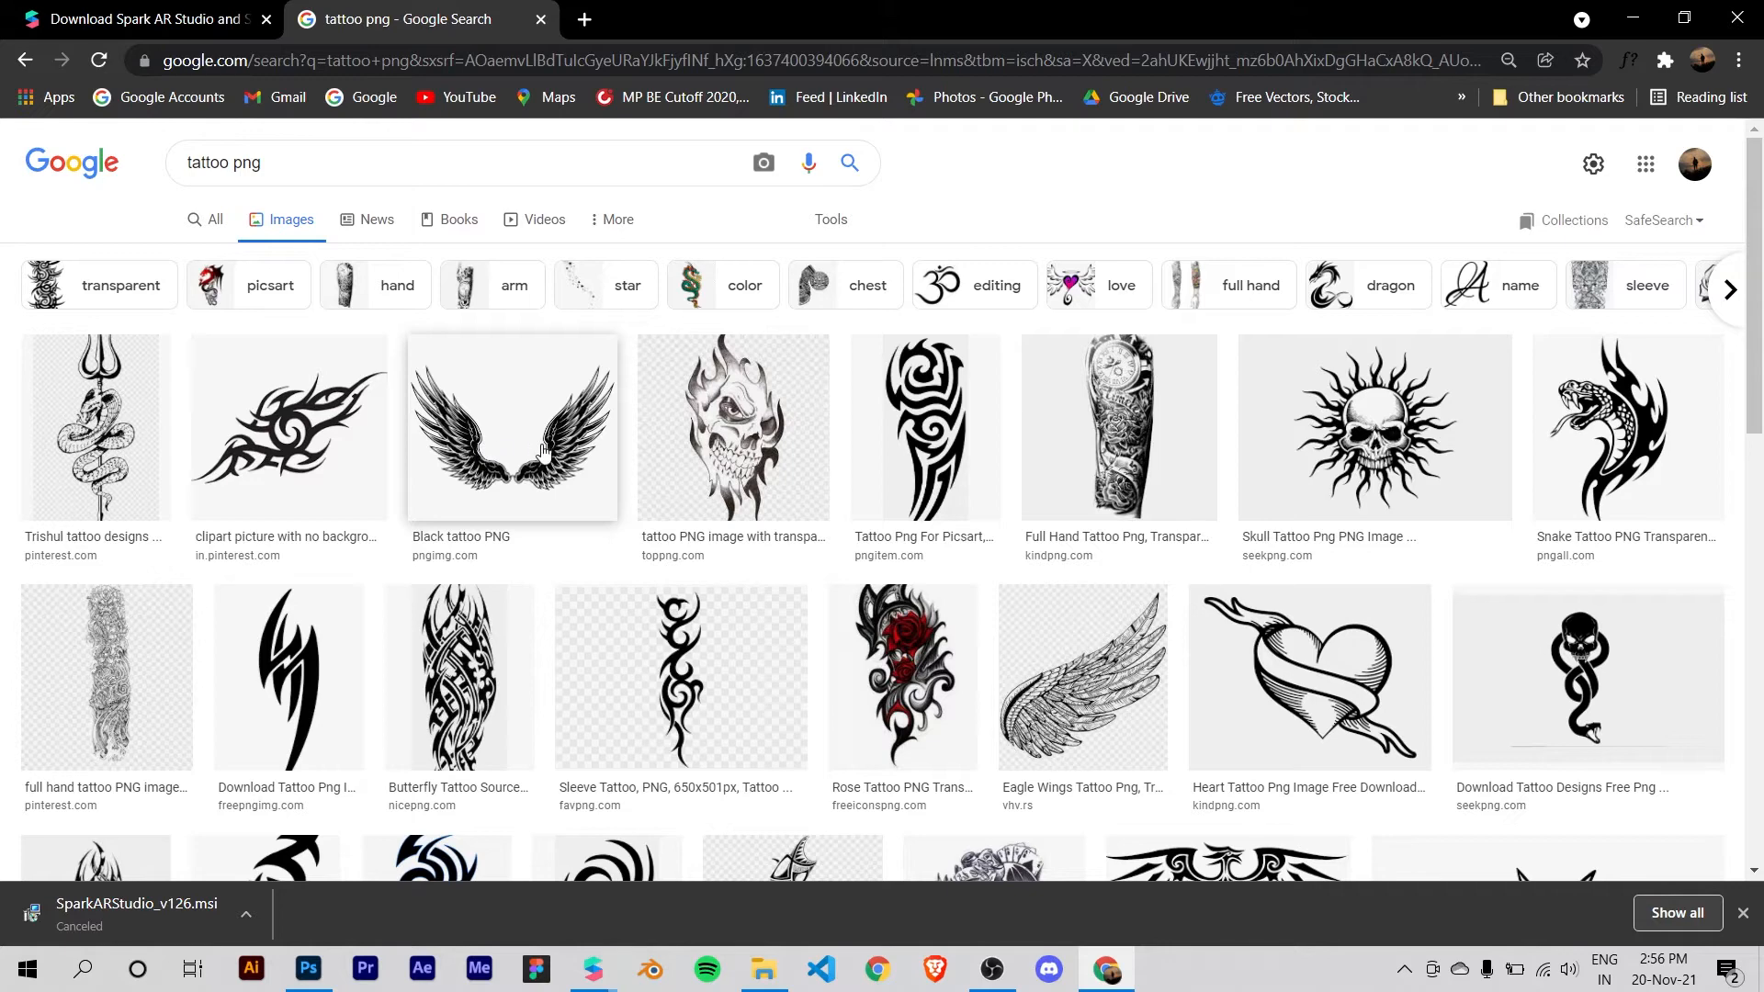
# Step: Save the "Black tattoo PNG" wings image to the Desktop as tattoo_PNG99656 in PNG format
pyautogui.click(543, 452)
pyautogui.rightClick(1431, 364)
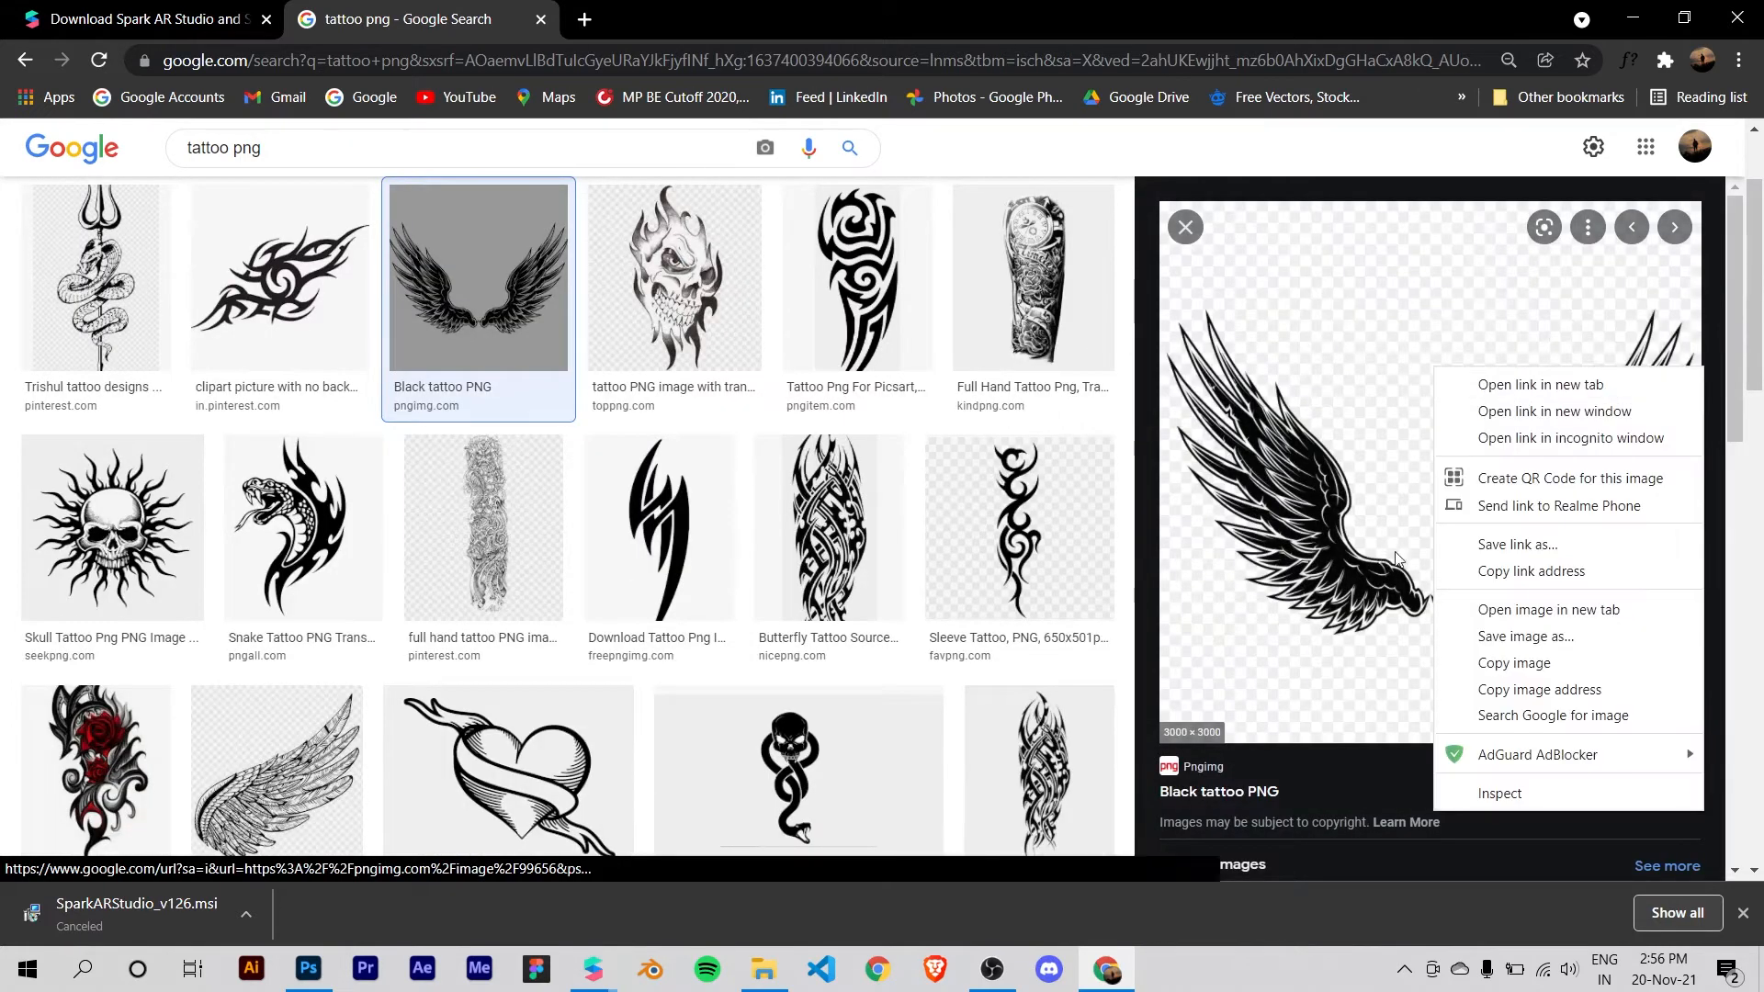
pyautogui.click(1549, 636)
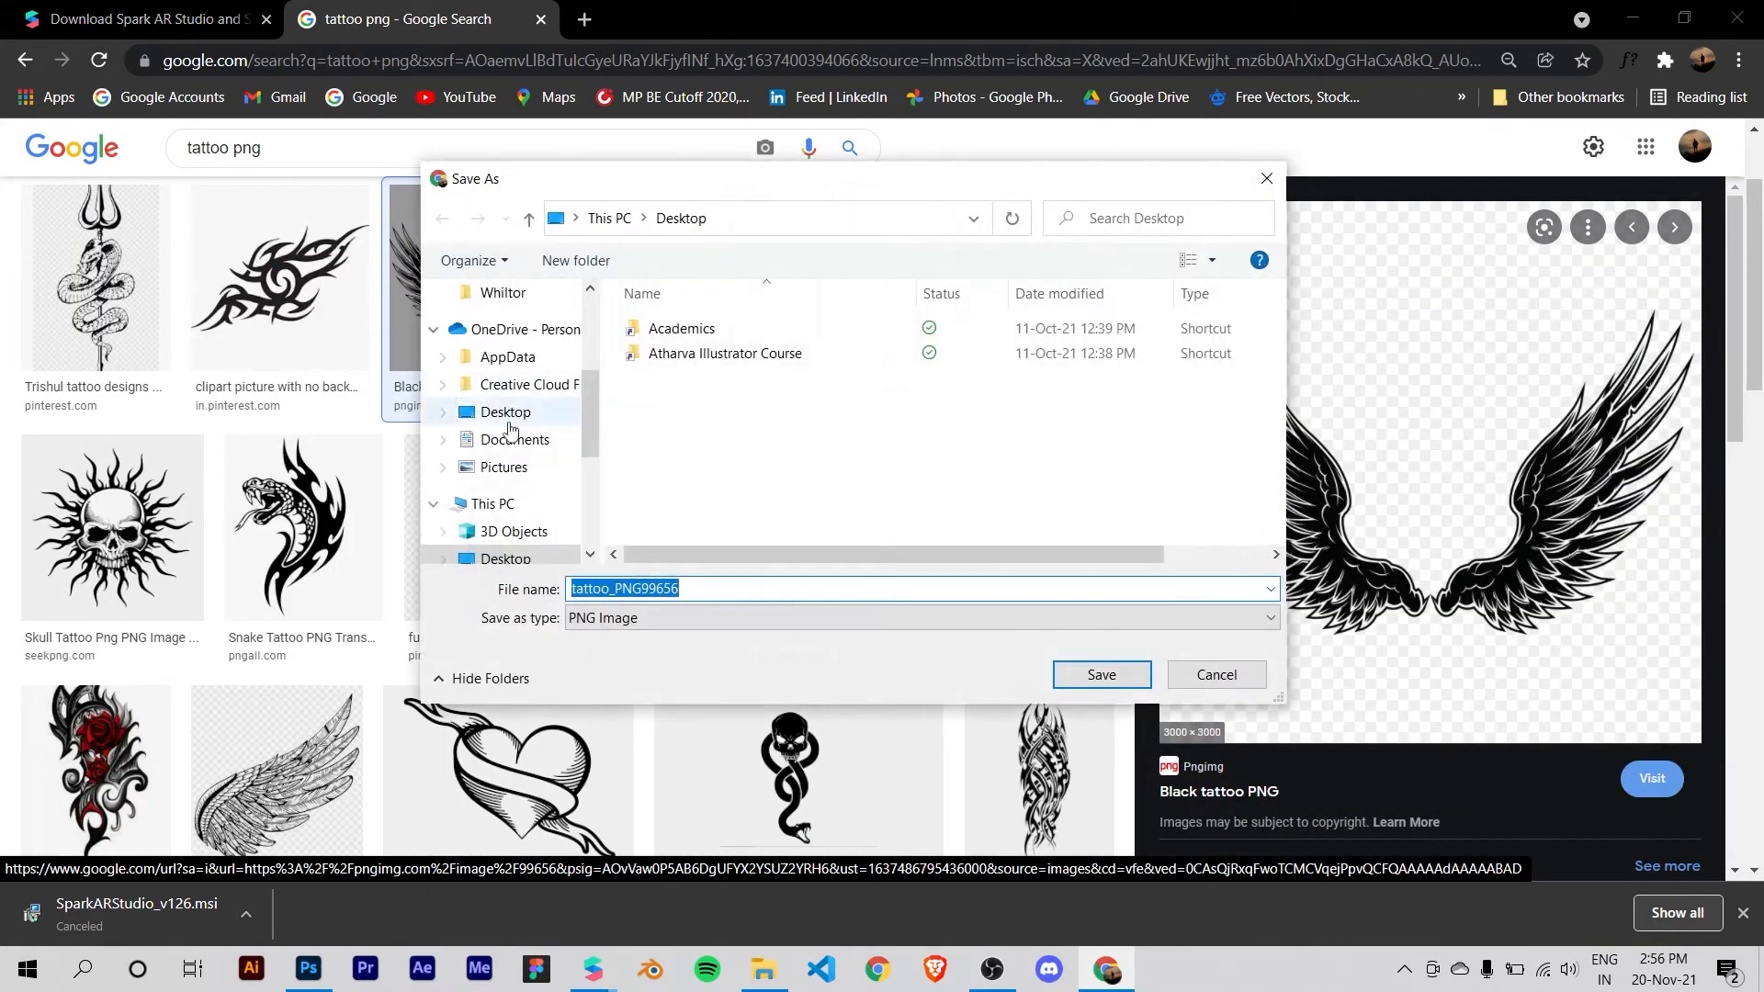
pyautogui.click(545, 557)
pyautogui.click(867, 590)
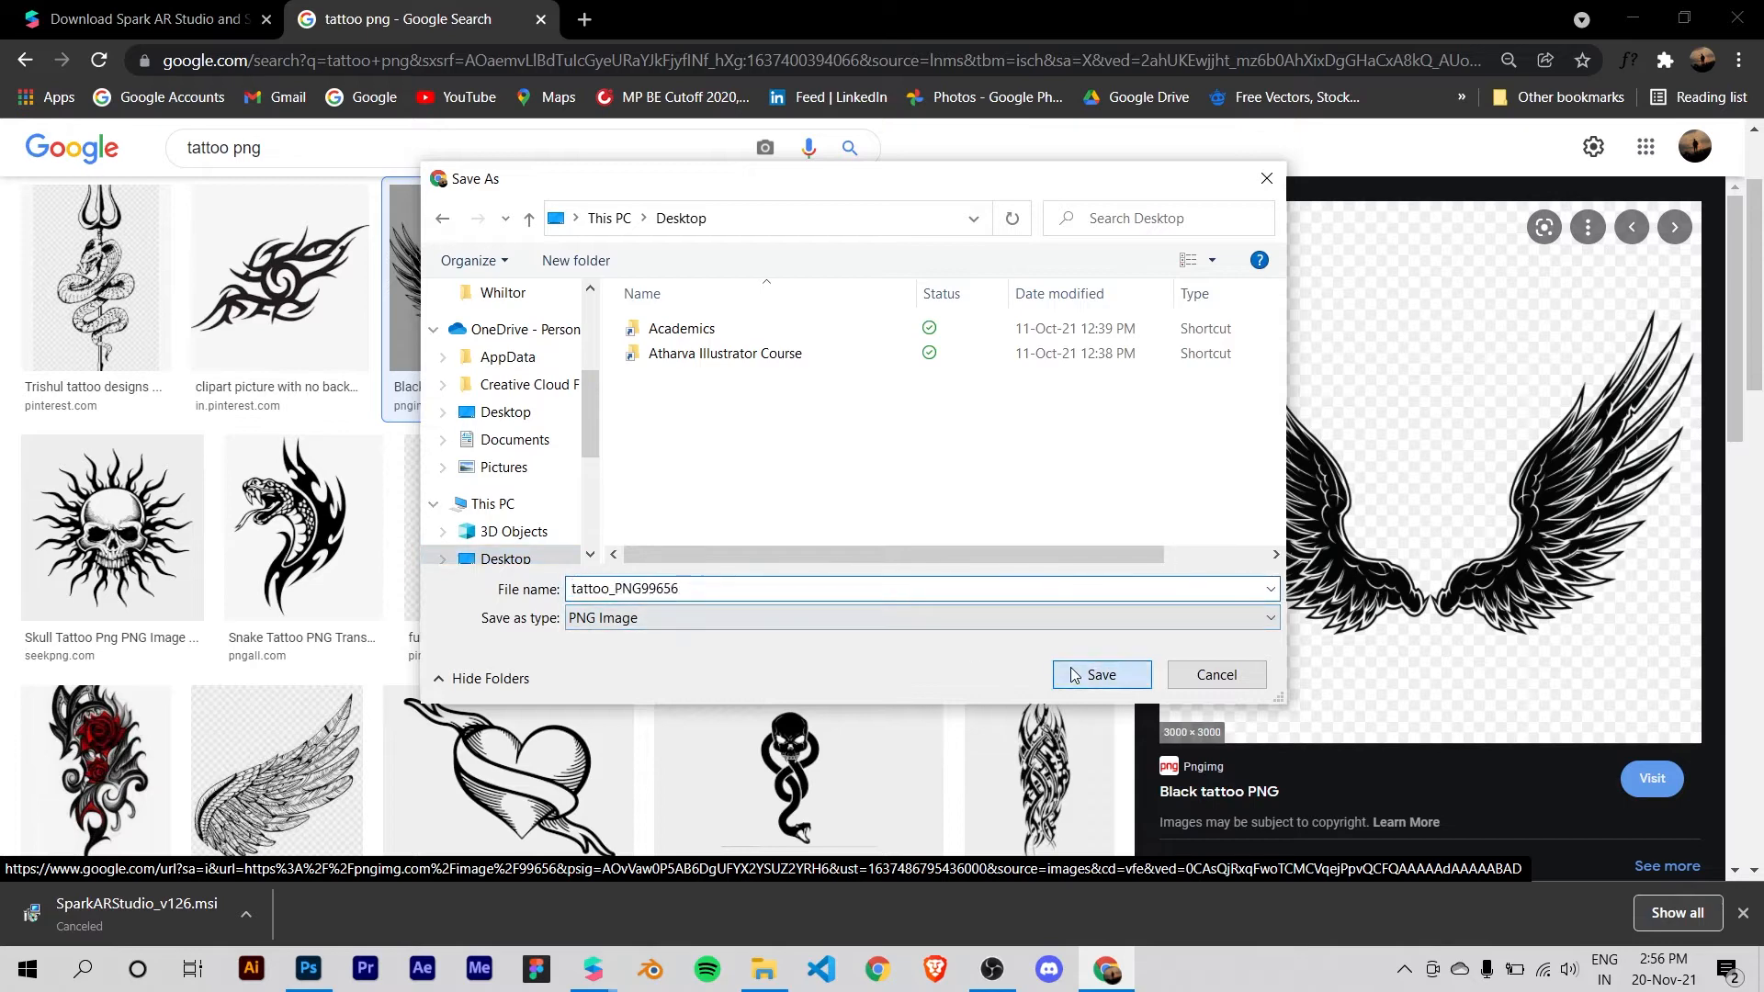
pyautogui.click(1101, 675)
# Step: Search Google for "spark assets" in a new tab and open the Spark AR Studio Face Reference Assets article
pyautogui.click(147, 19)
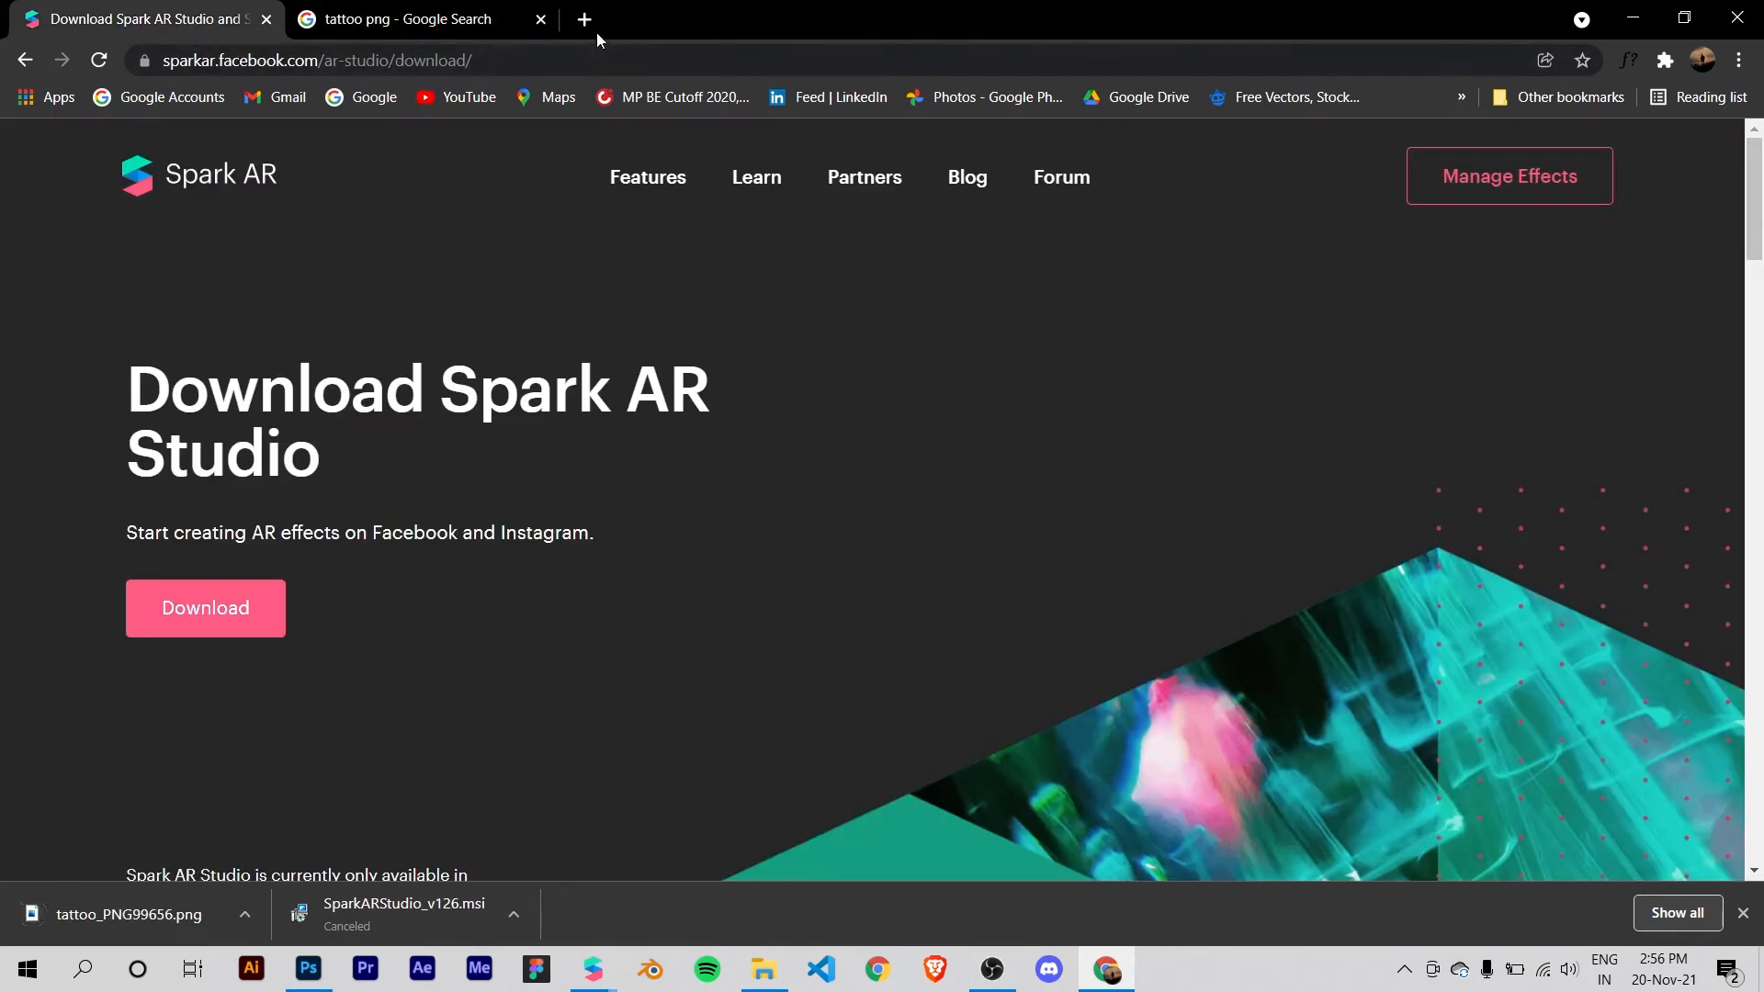
pyautogui.click(585, 25)
pyautogui.moveTo(577, 30); pyautogui.dragTo(401, 40)
pyautogui.click(409, 55)
pyautogui.write('spark ar')
pyautogui.press('BackSpace')
pyautogui.press('BackSpace')
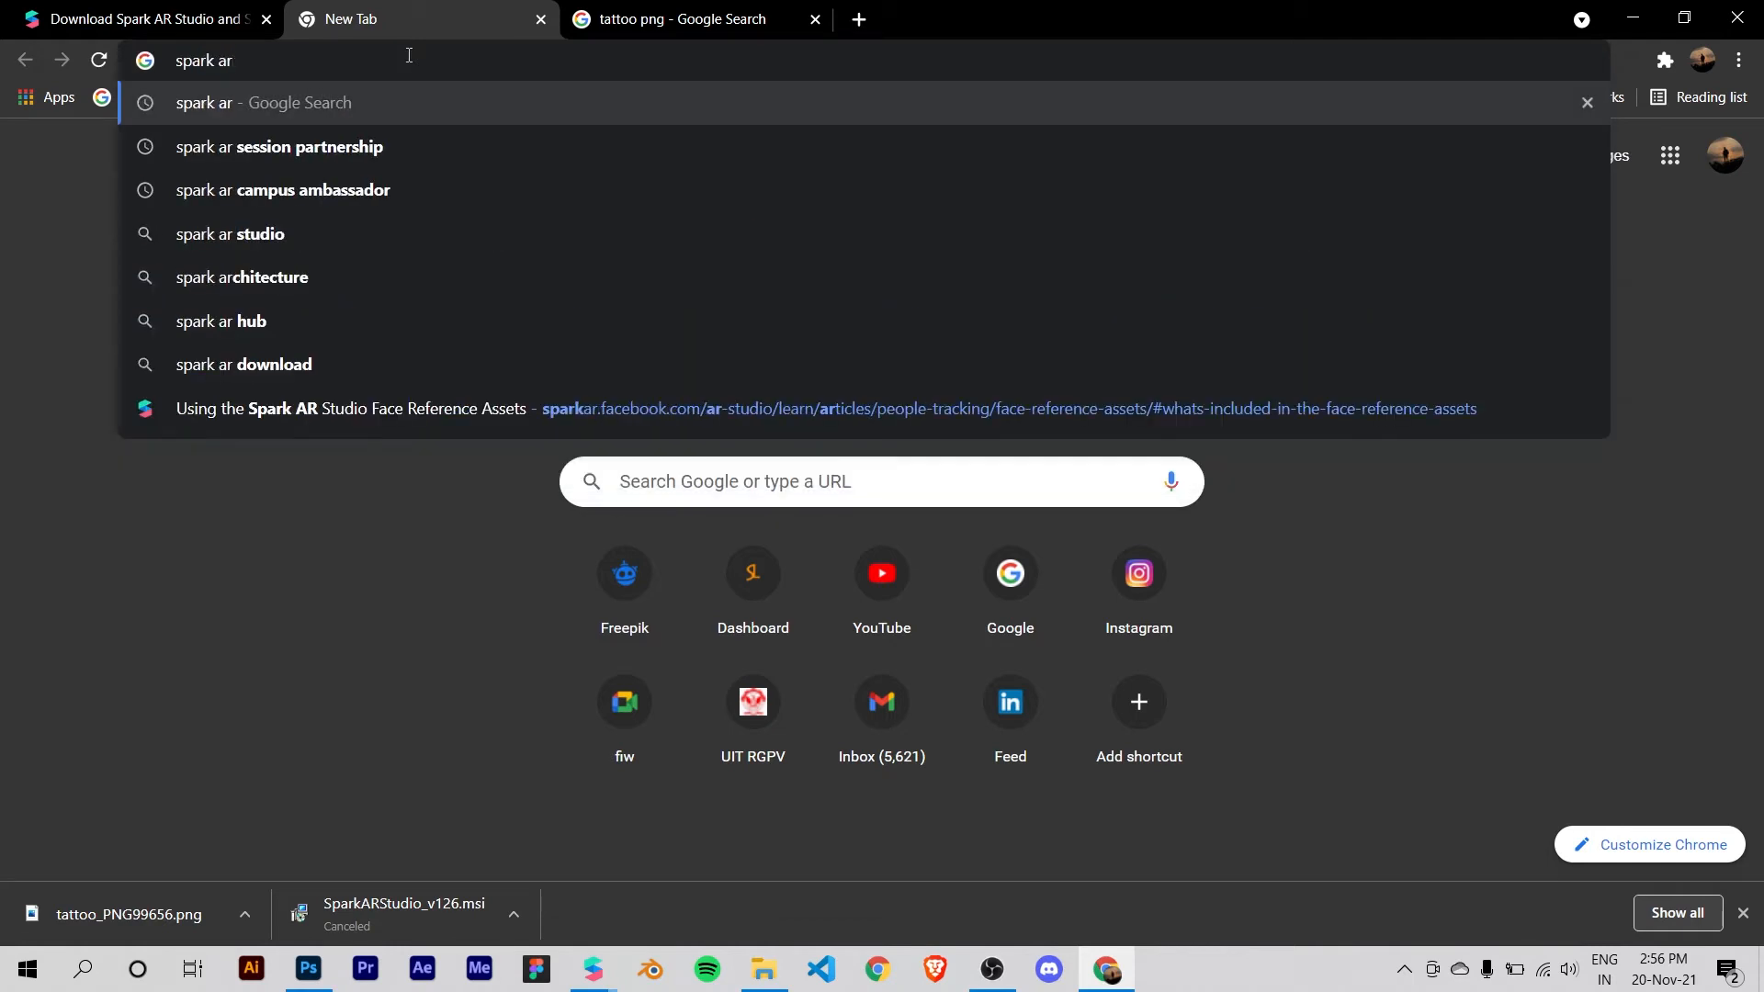
pyautogui.write('ass')
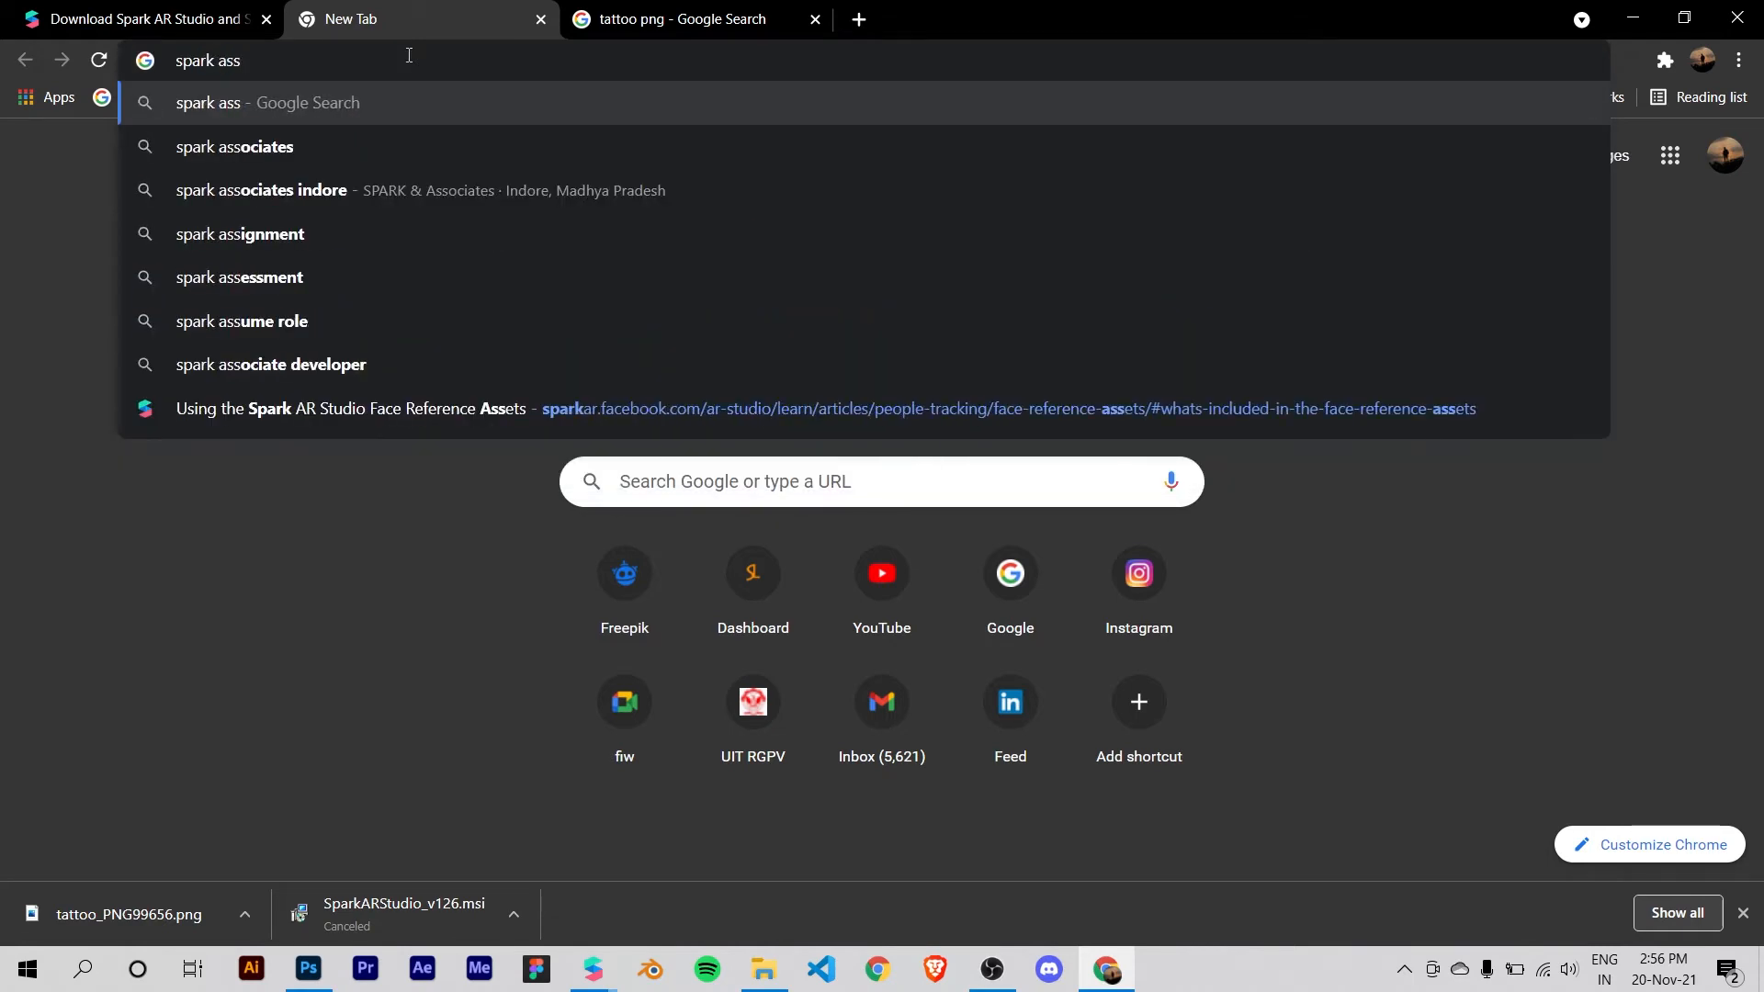
pyautogui.write('ey')
pyautogui.press('BackSpace')
pyautogui.write('ts')
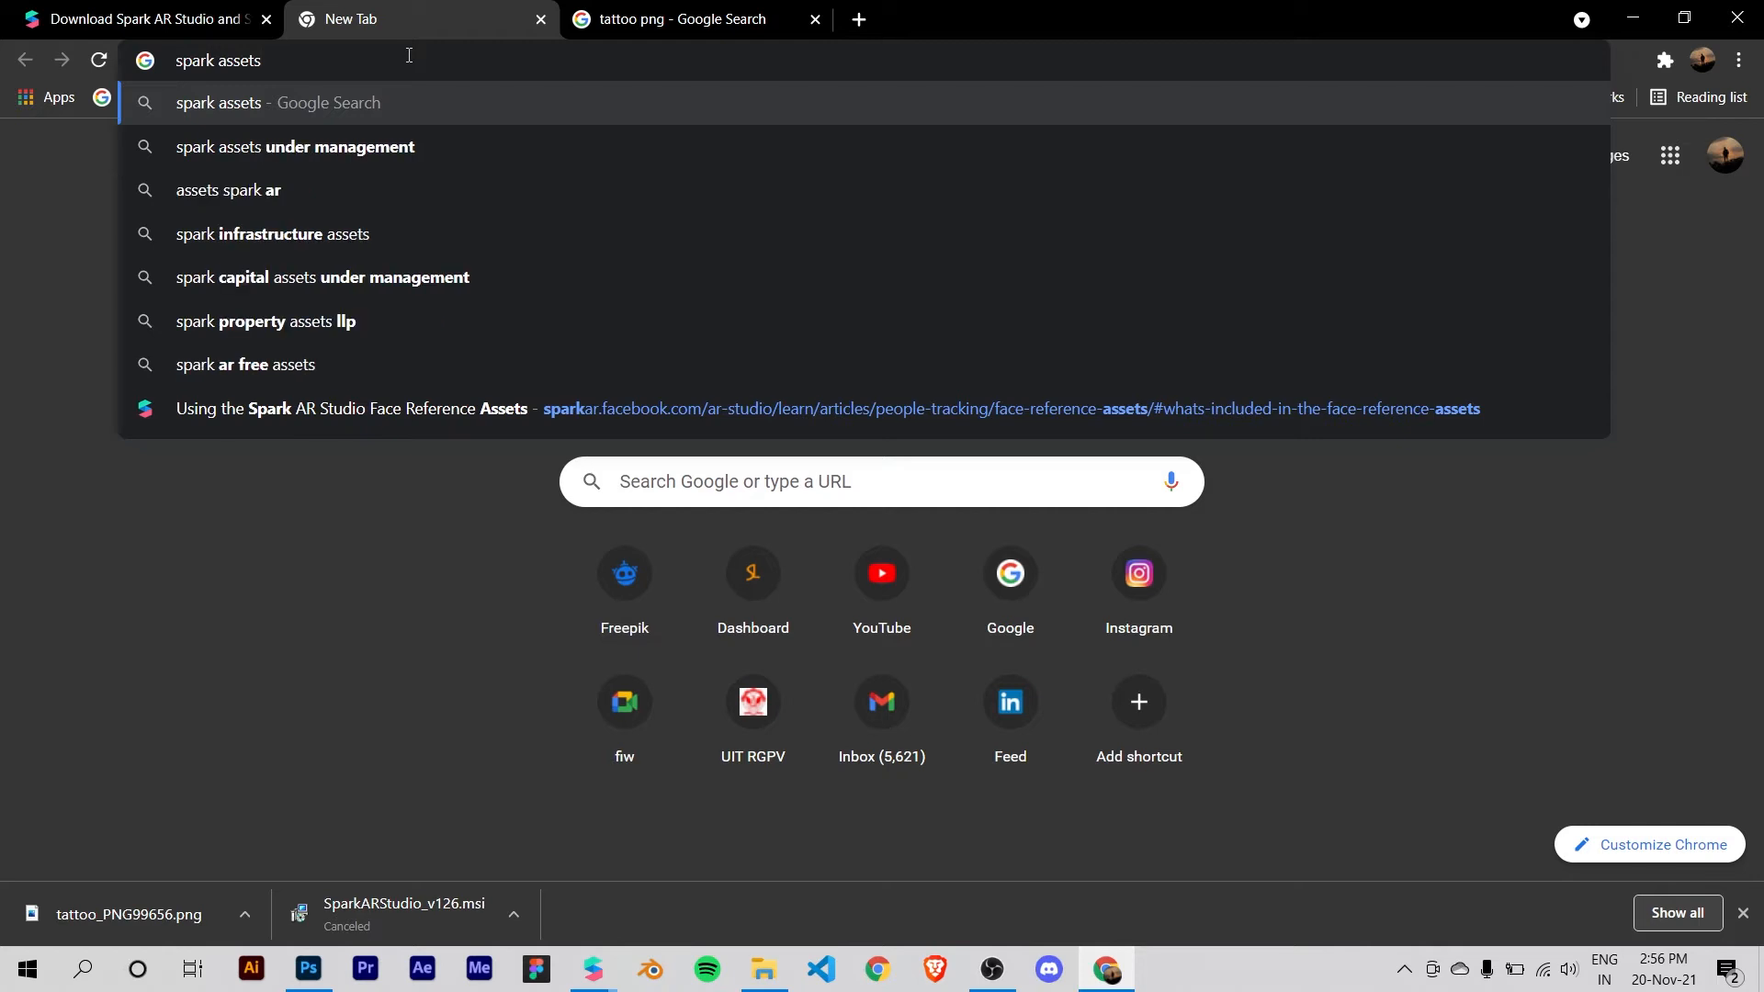
pyautogui.press('Return')
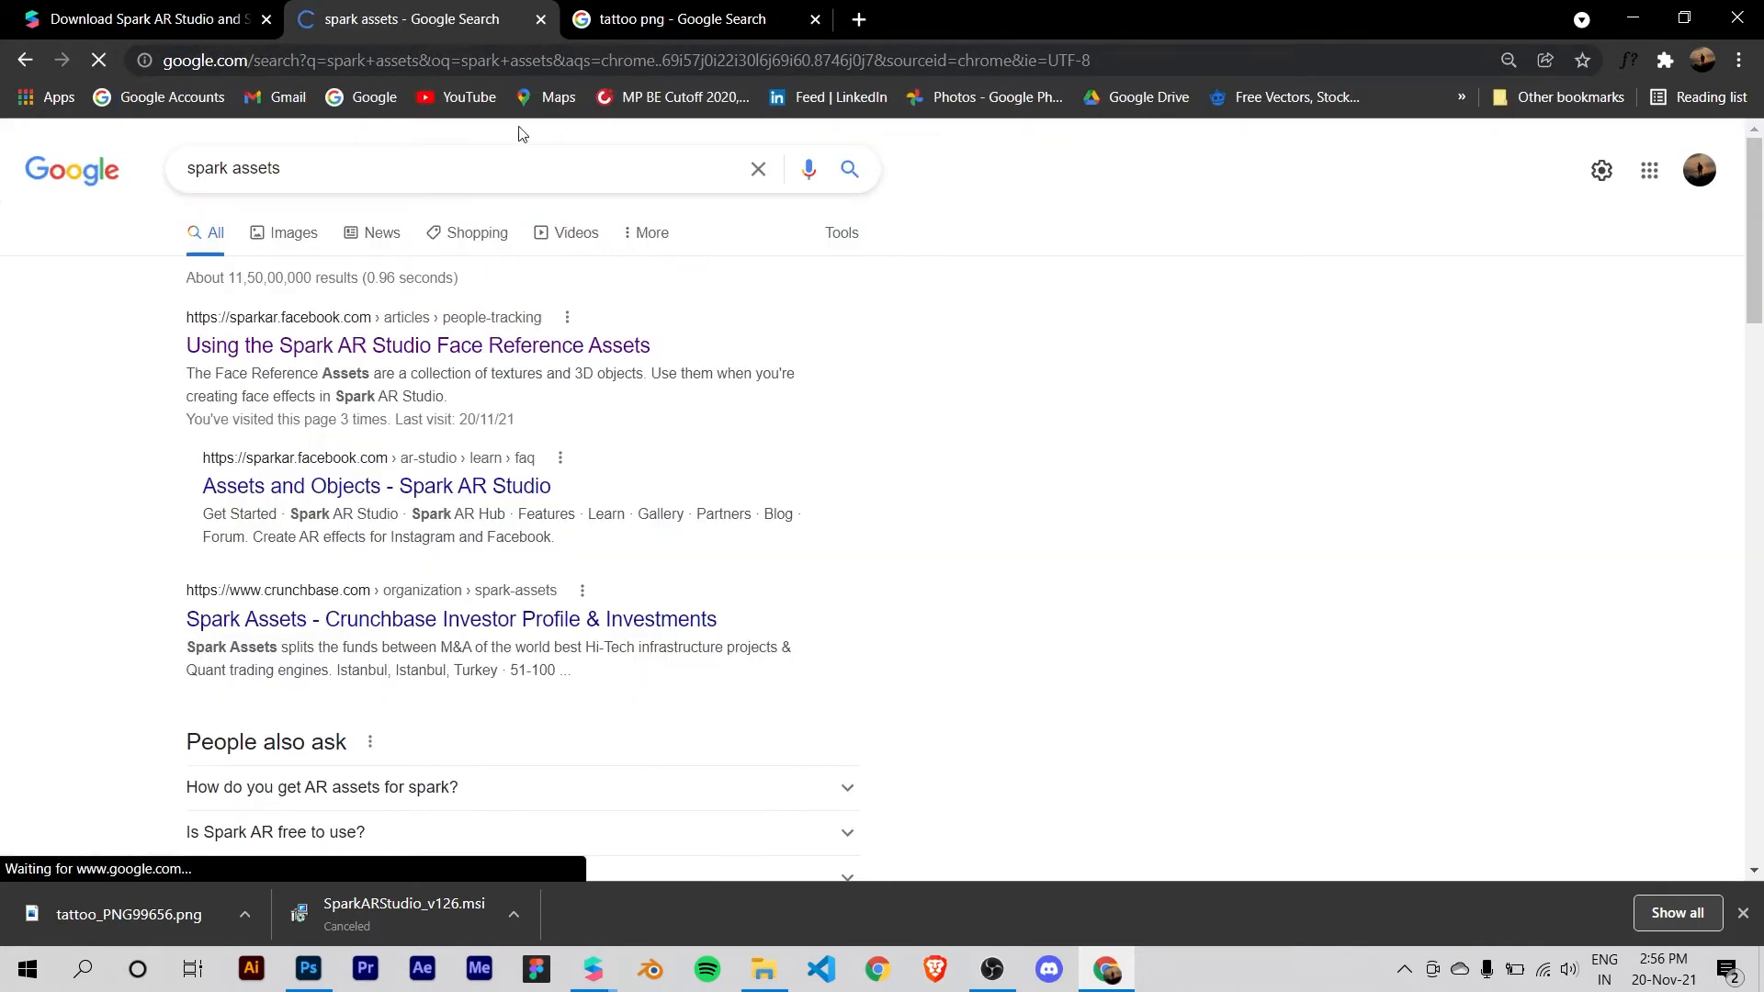
pyautogui.click(450, 346)
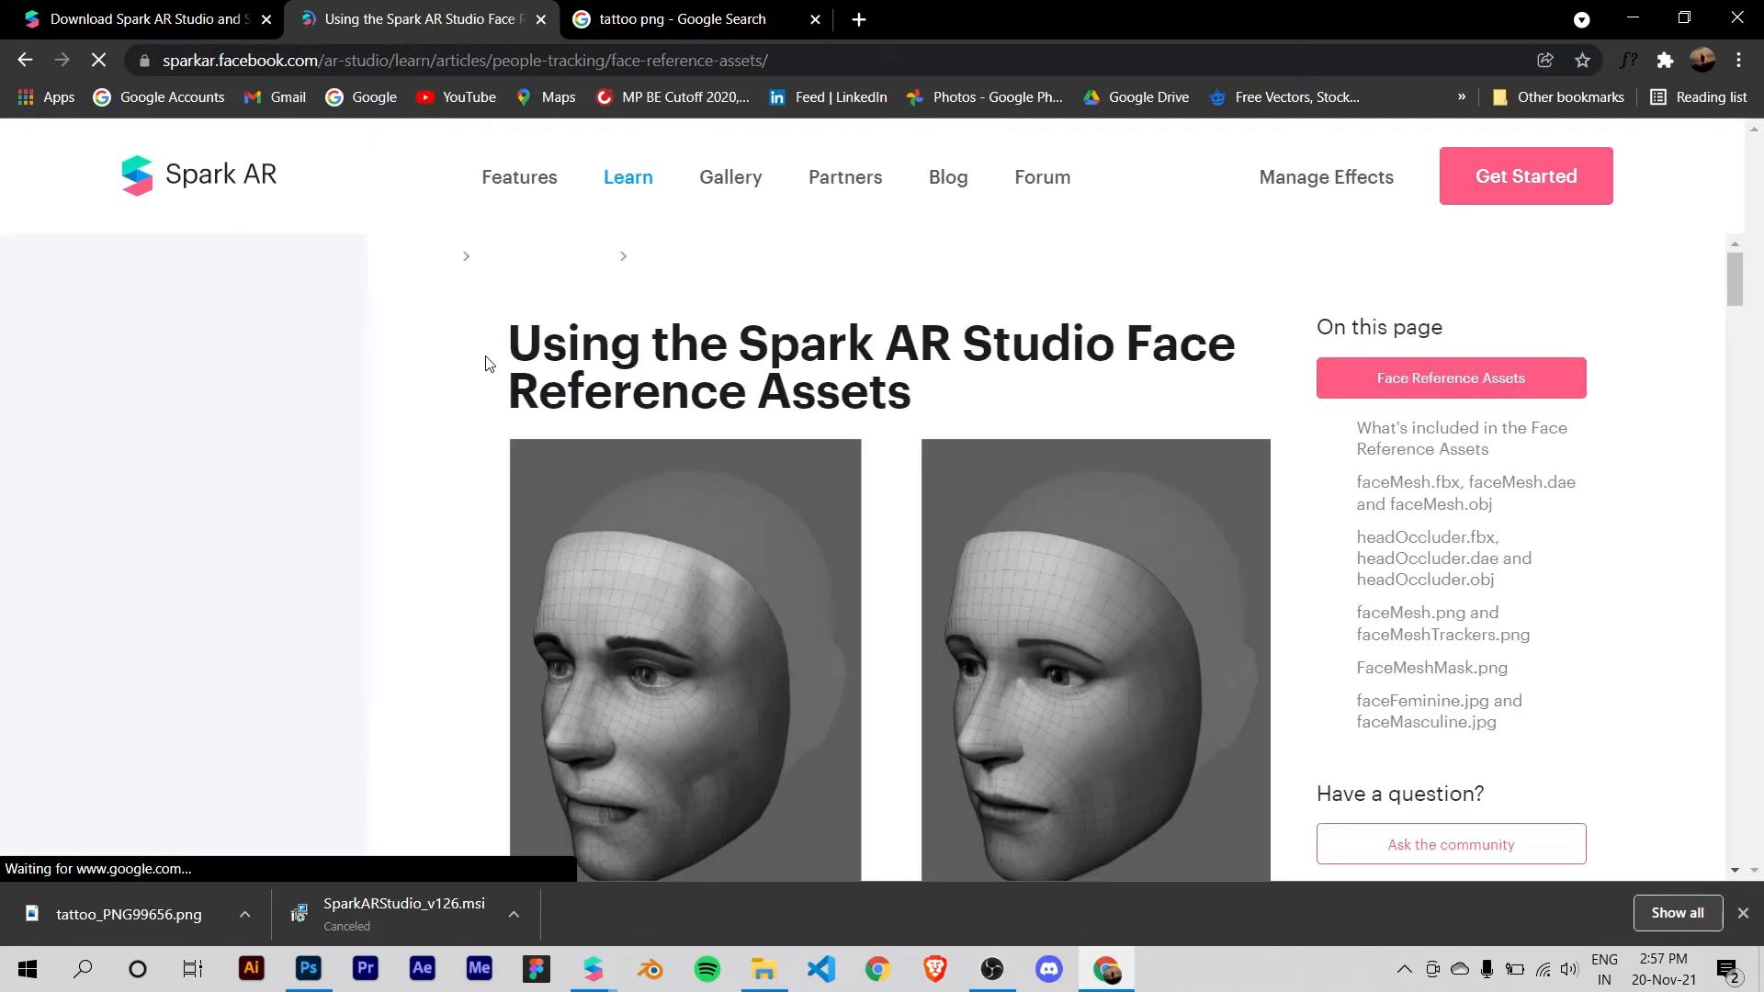
# Step: Read the Face Reference Assets article, examining its face mesh, head occluder and face texture sections
pyautogui.scroll(-3, 1470, 303)
pyautogui.scroll(3, 1141, 365)
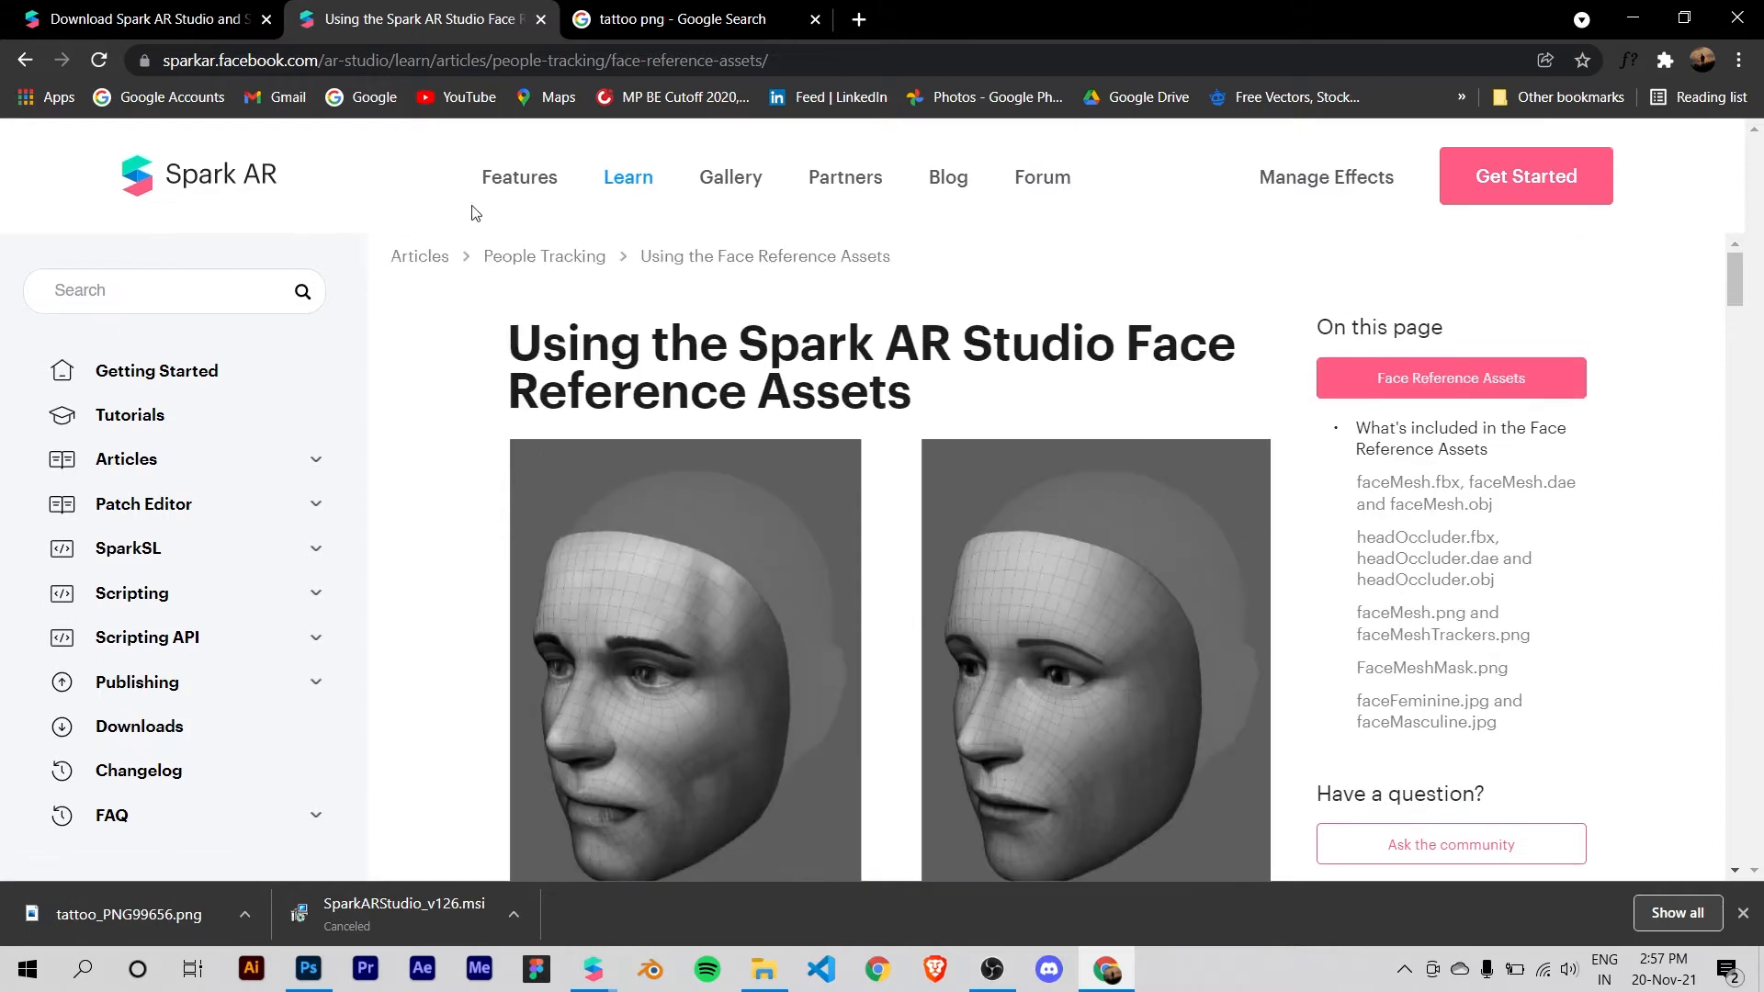
pyautogui.scroll(-4, 1374, 354)
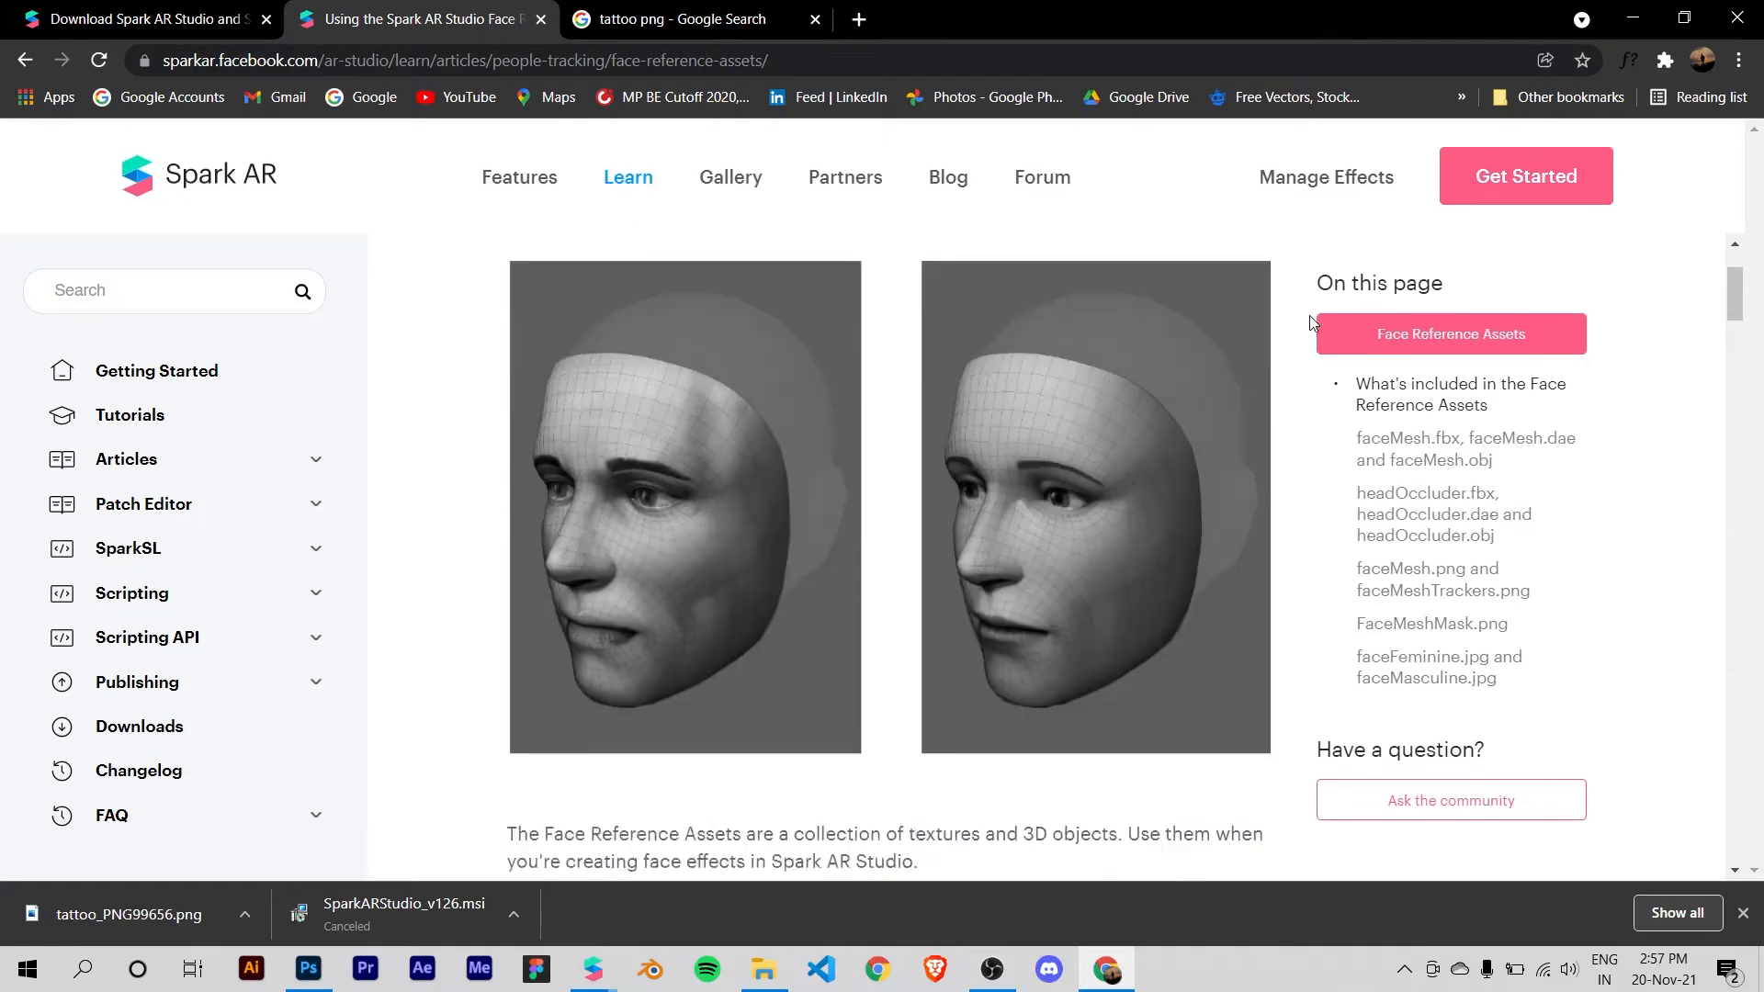
pyautogui.scroll(4, 1360, 347)
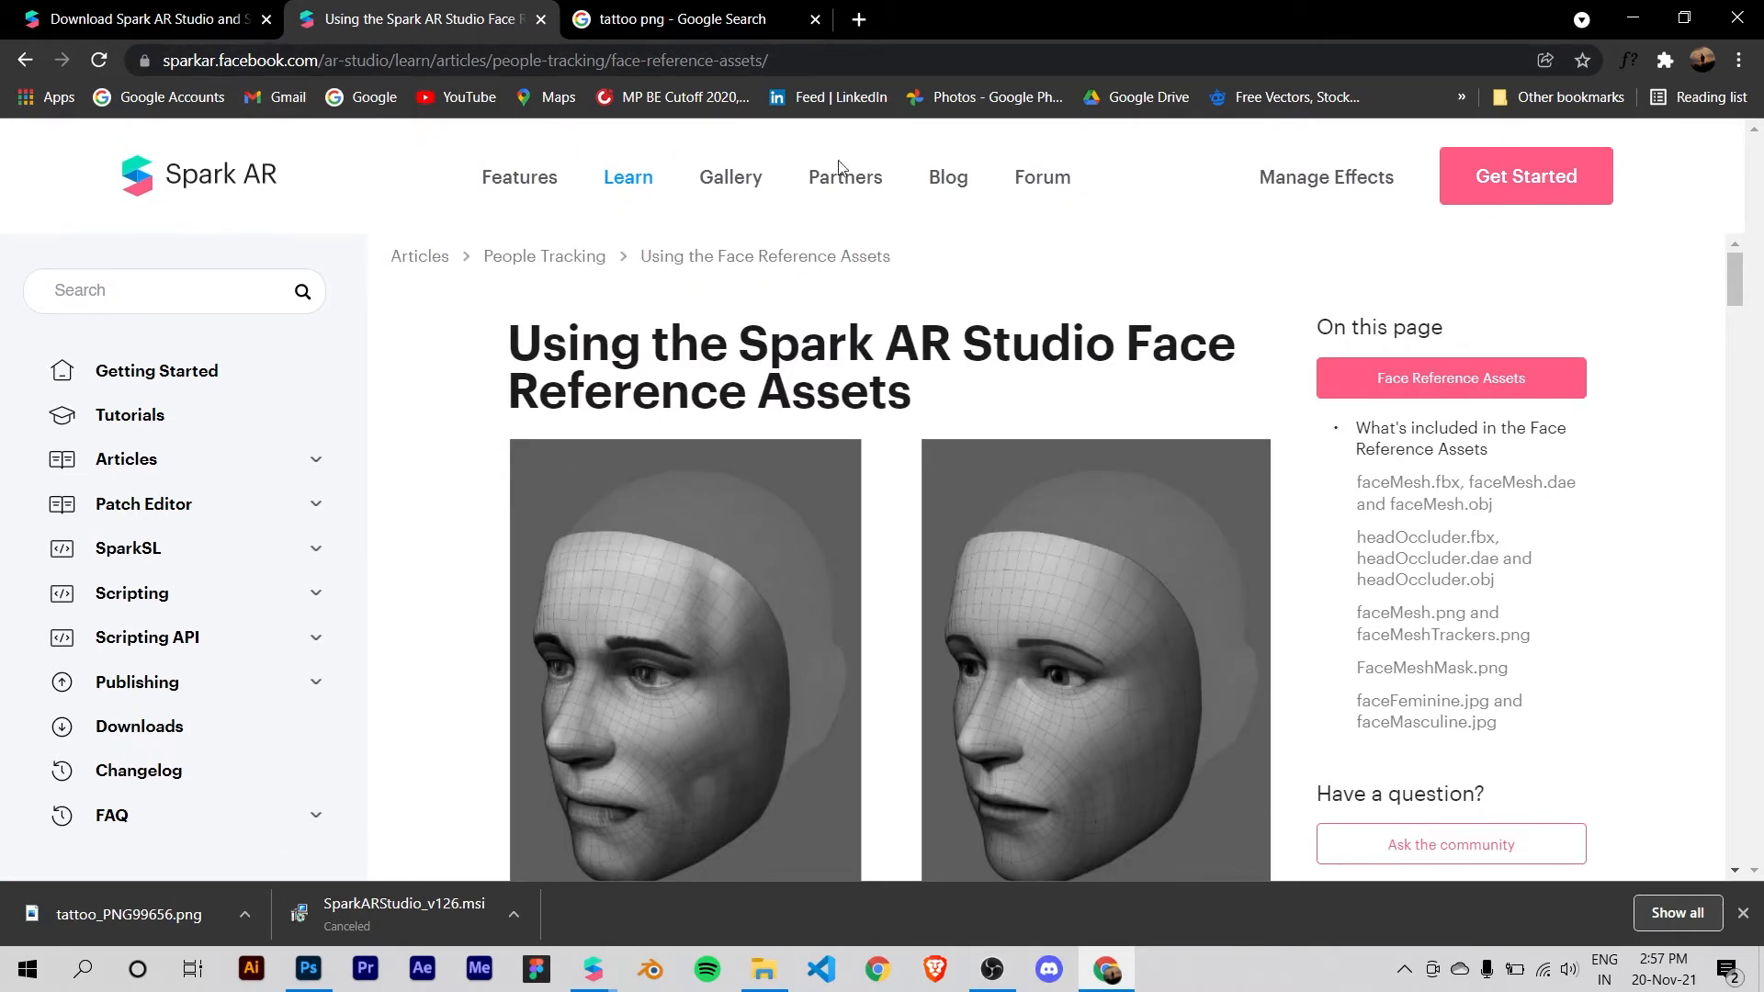
pyautogui.scroll(-5, 874, 374)
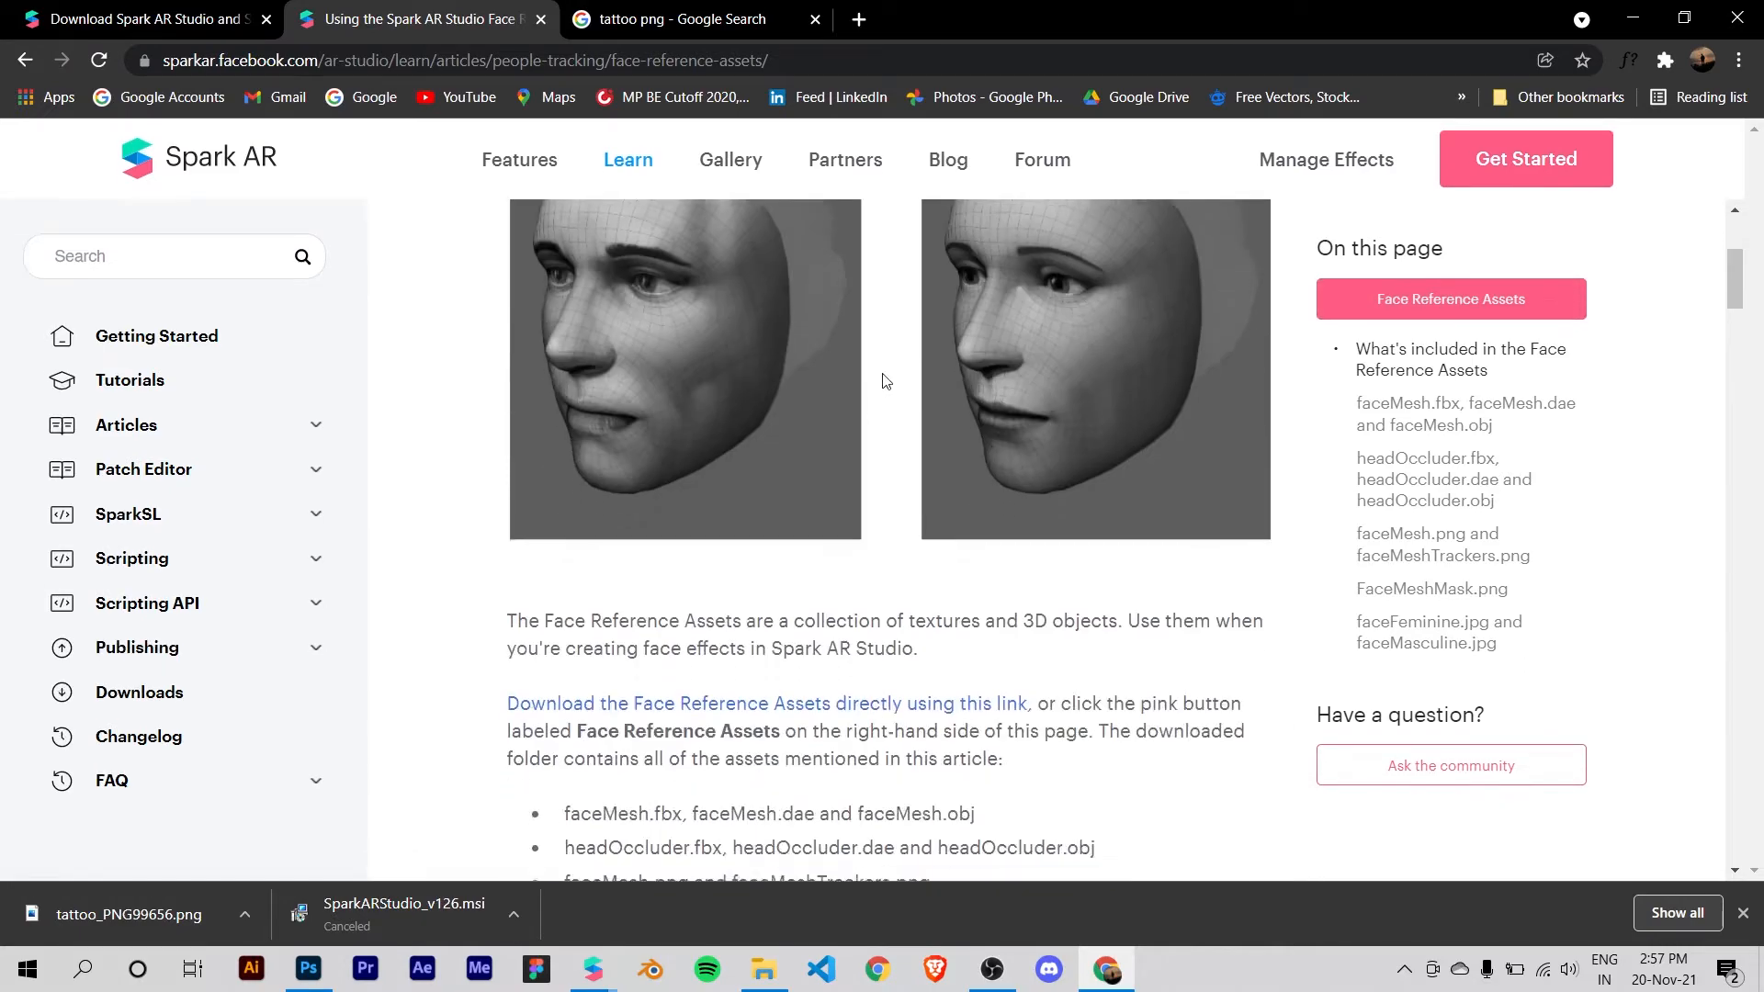
pyautogui.scroll(-10, 610, 410)
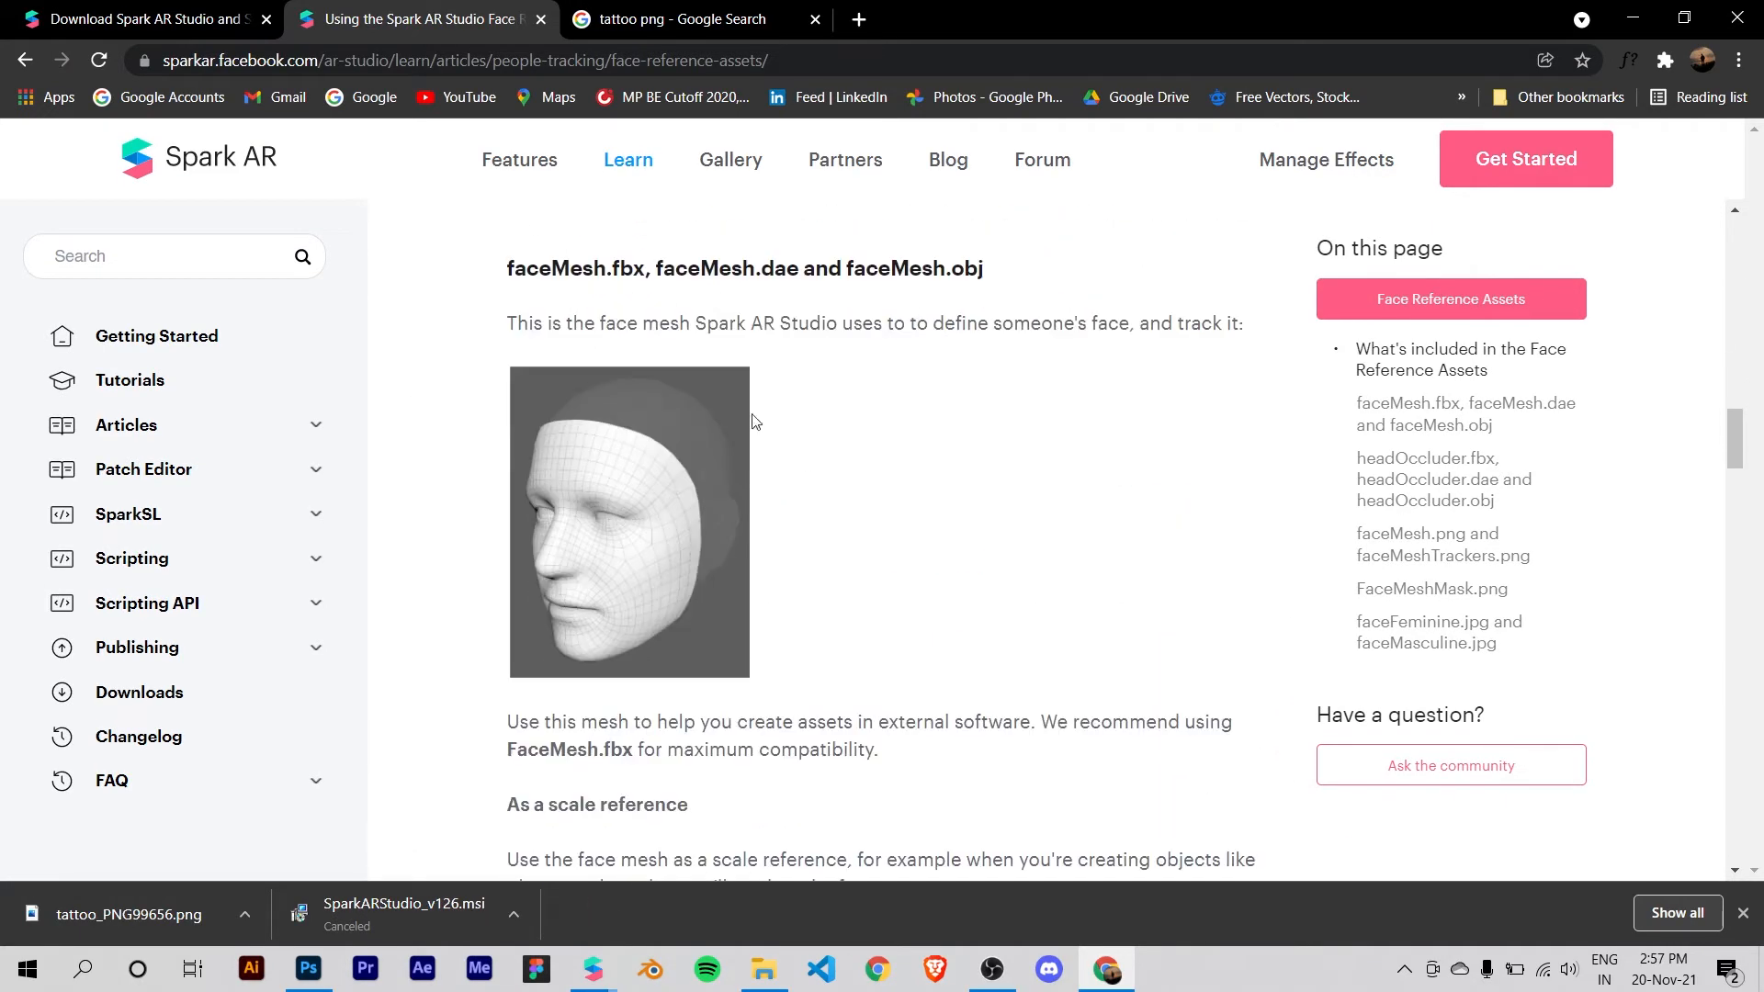
pyautogui.scroll(-10, 831, 521)
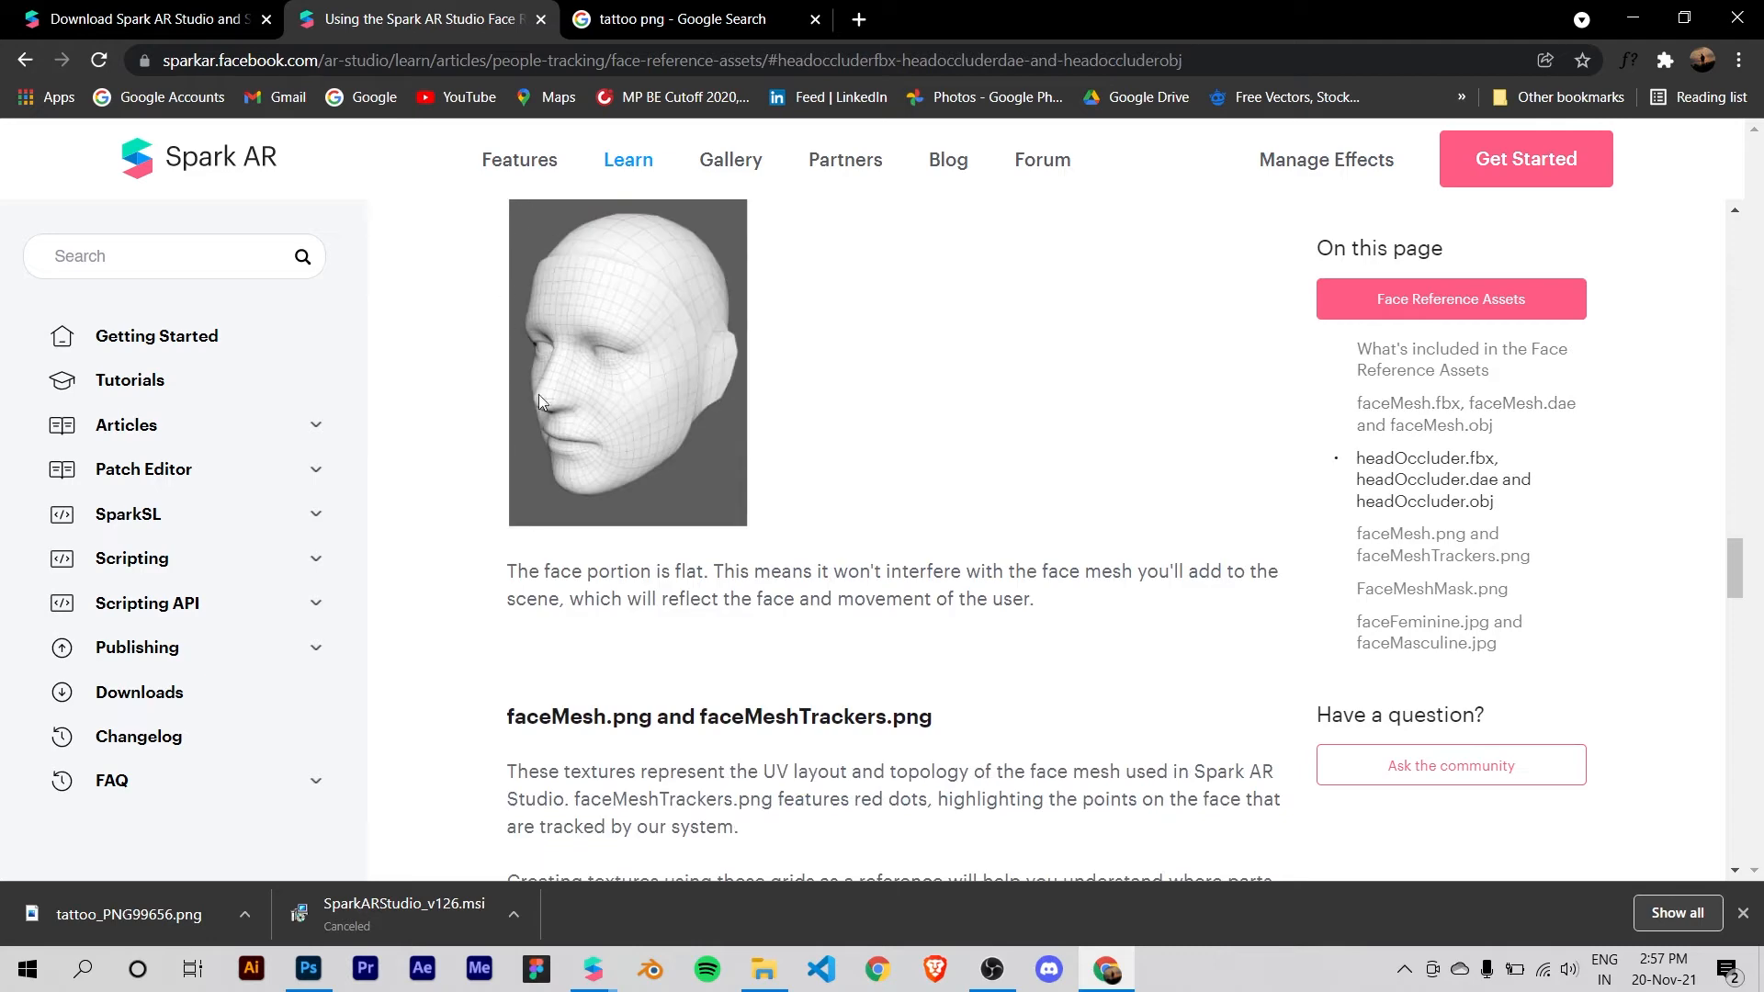
pyautogui.scroll(-10, 836, 524)
pyautogui.scroll(4, 806, 543)
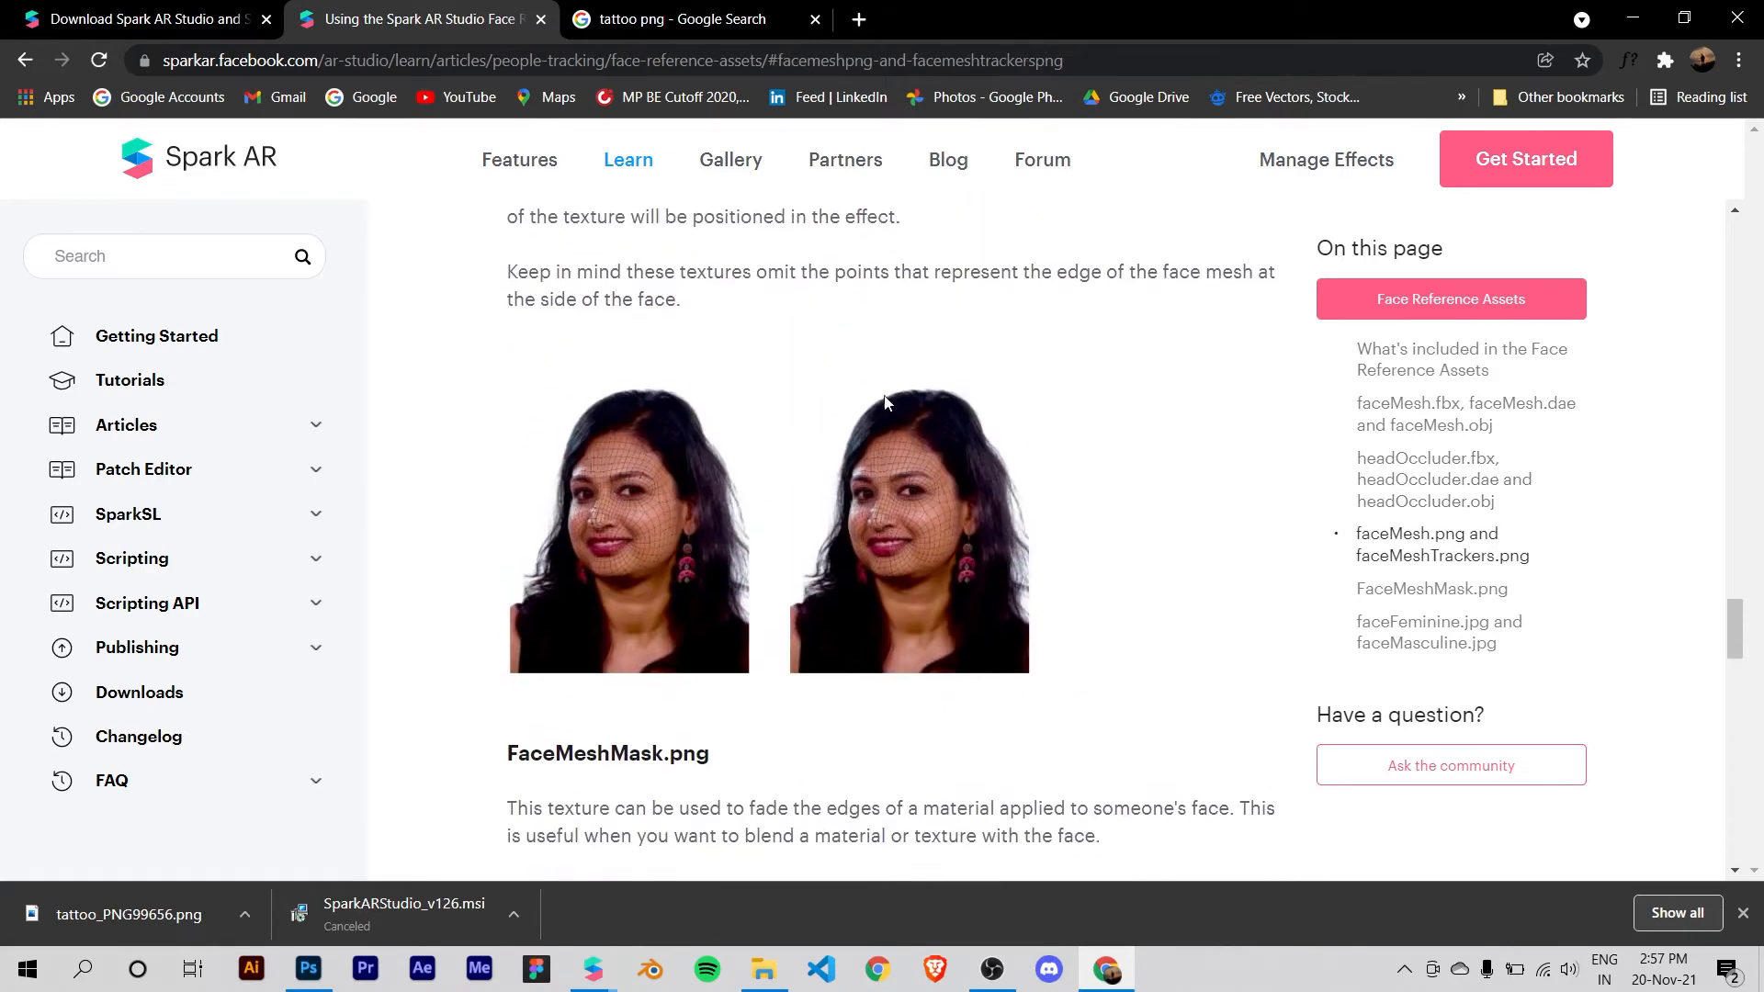
# Step: Read the rest of the Face Reference Assets article, examining the FaceMeshMask, faceFeminine and faceMasculine texture sections
pyautogui.scroll(-2, 1194, 441)
pyautogui.scroll(-1, 933, 548)
pyautogui.scroll(-12, 933, 547)
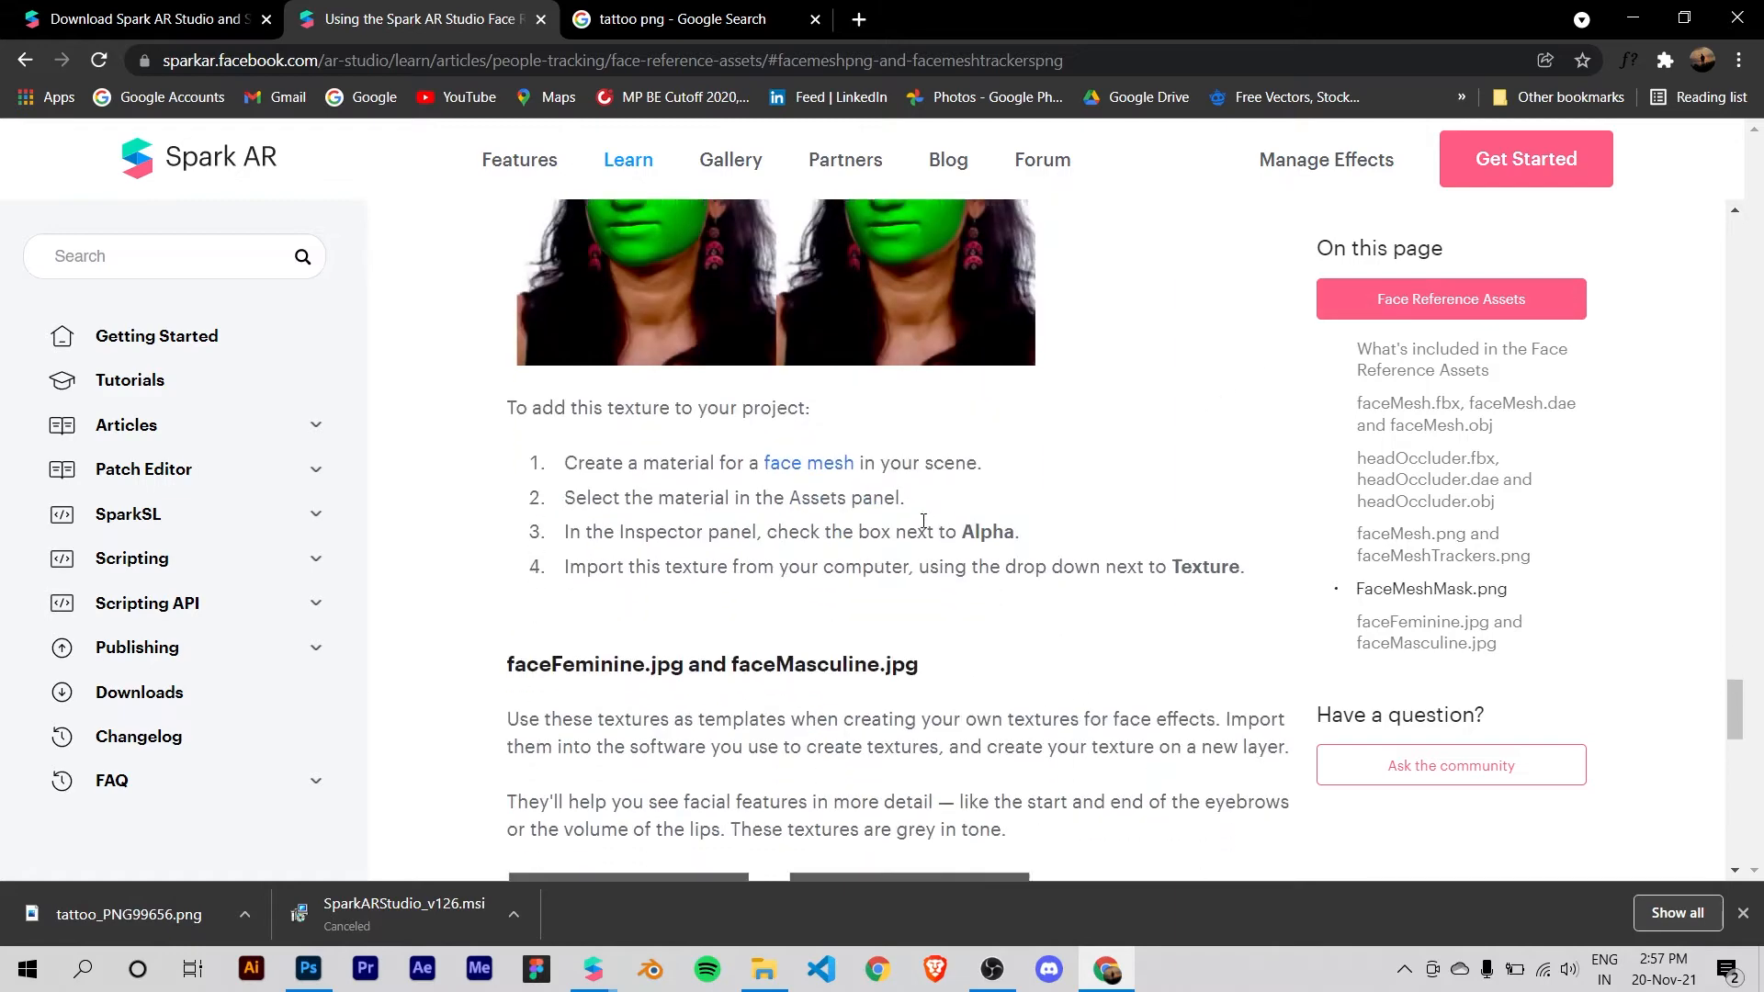
pyautogui.scroll(-5, 931, 580)
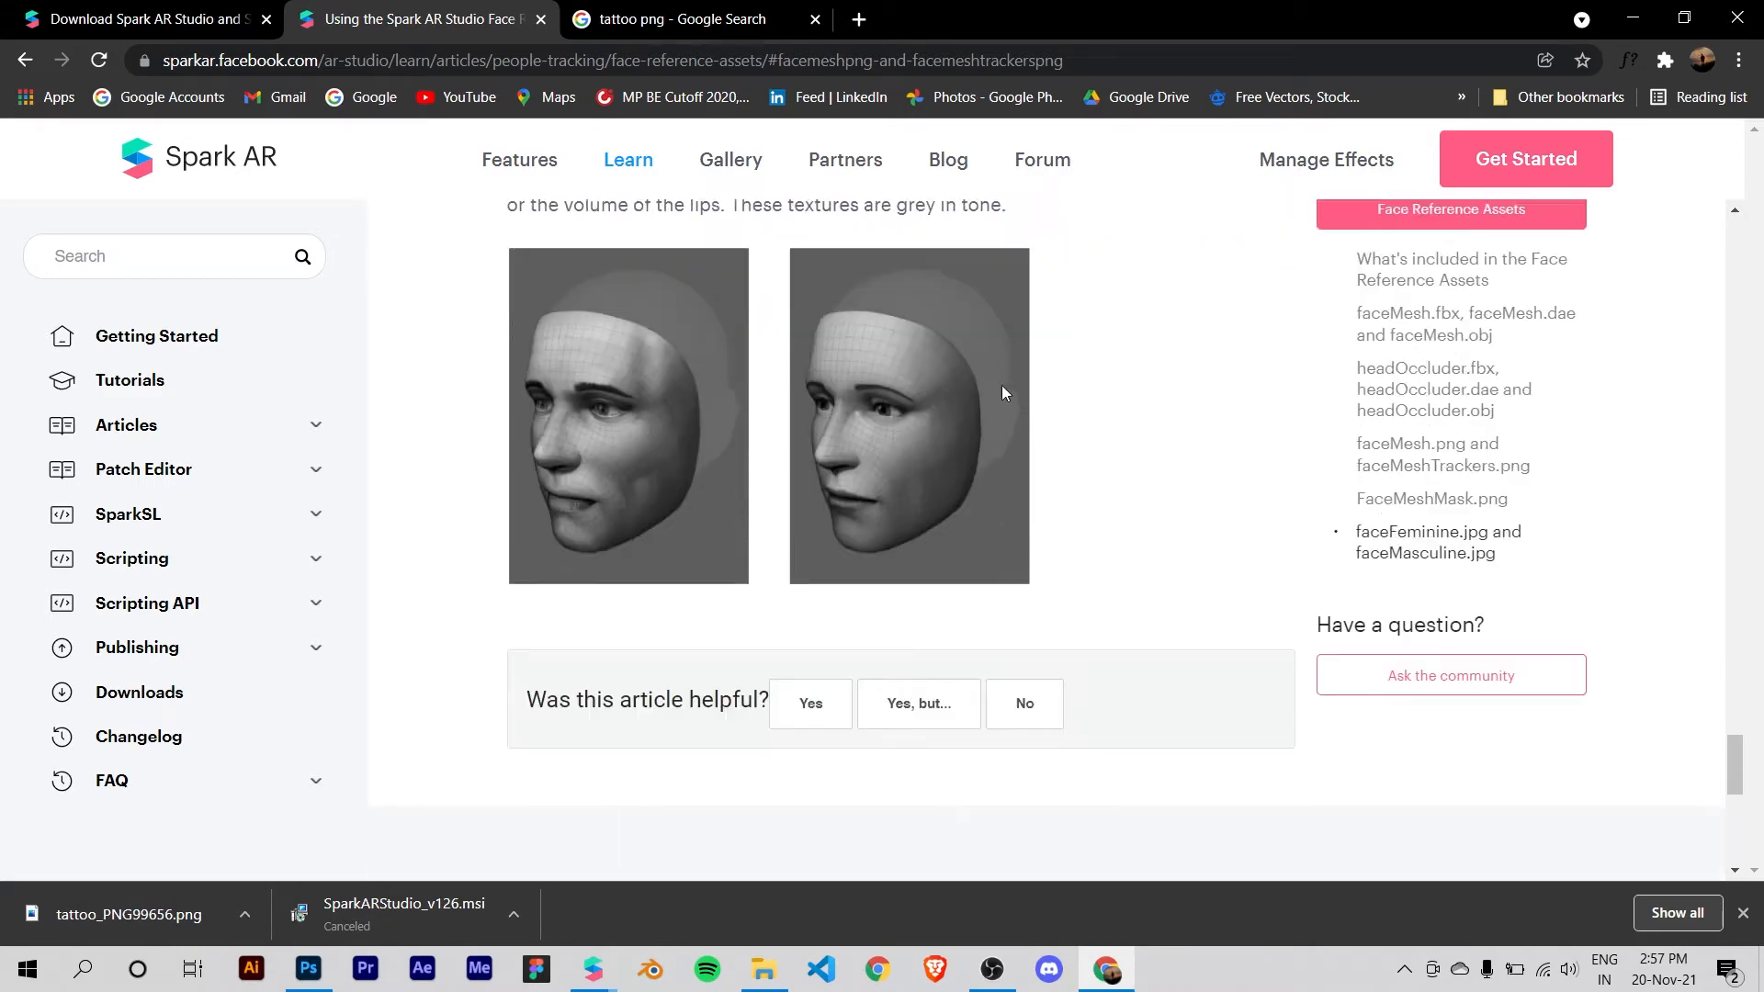
pyautogui.scroll(10, 1110, 404)
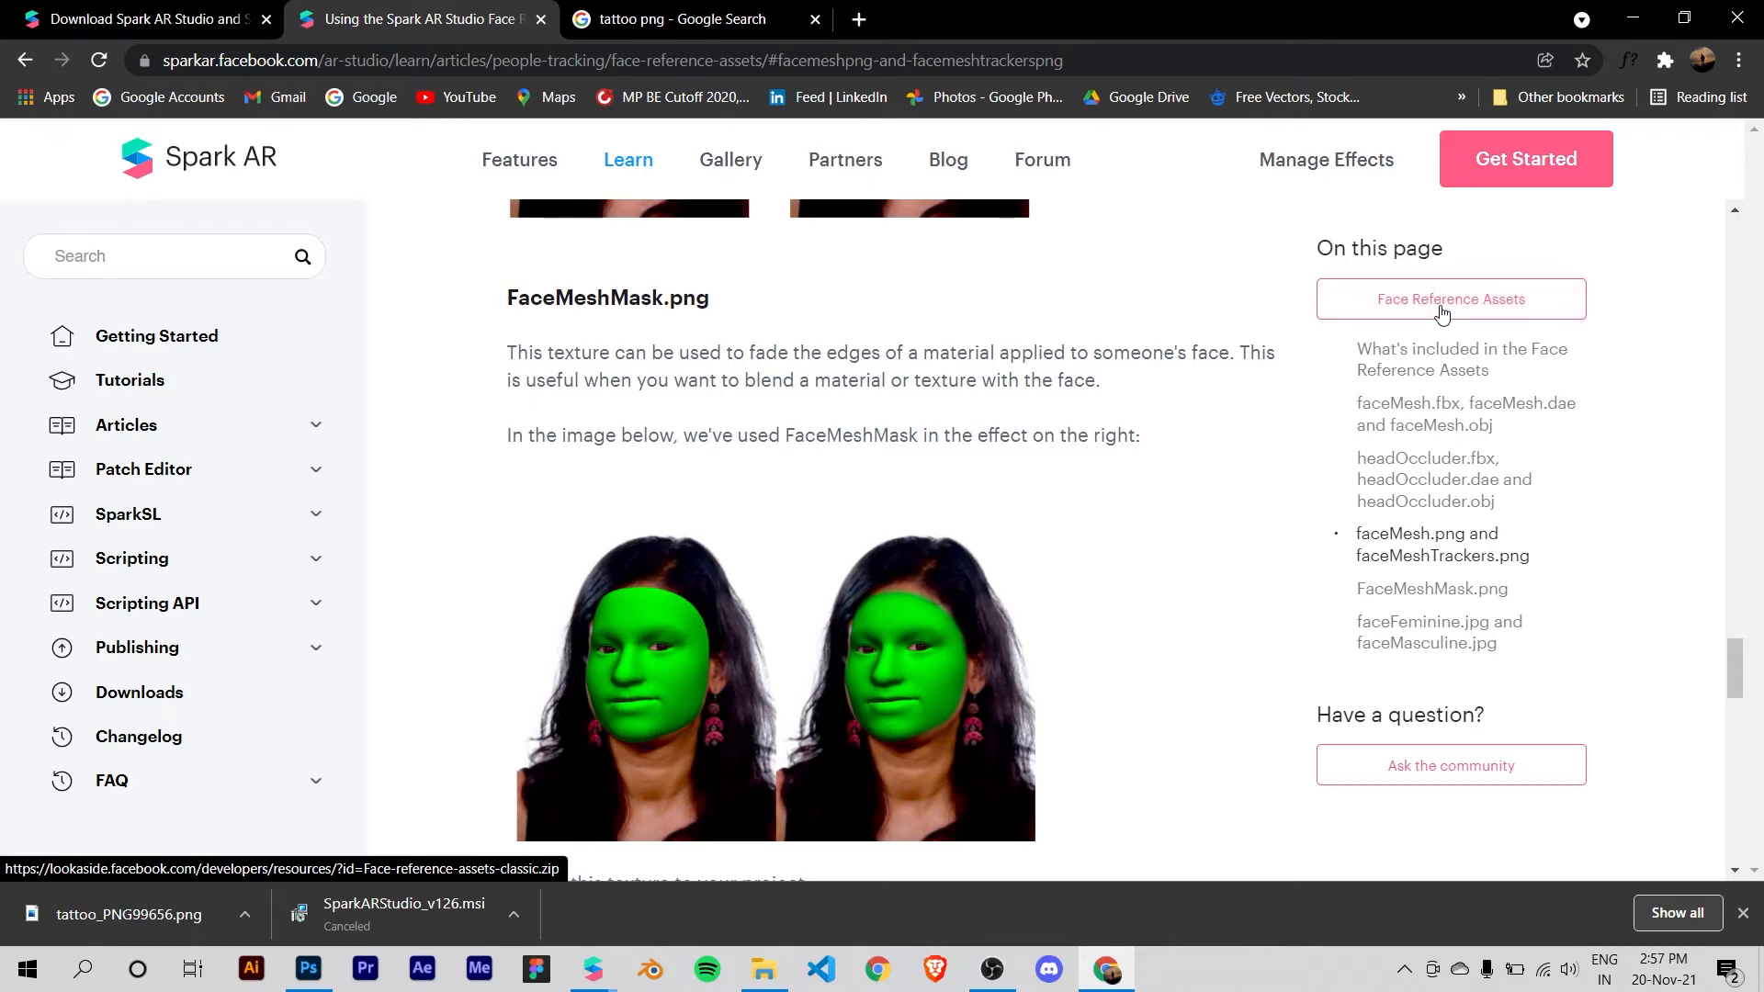
pyautogui.scroll(-4, 913, 485)
pyautogui.scroll(3, 599, 311)
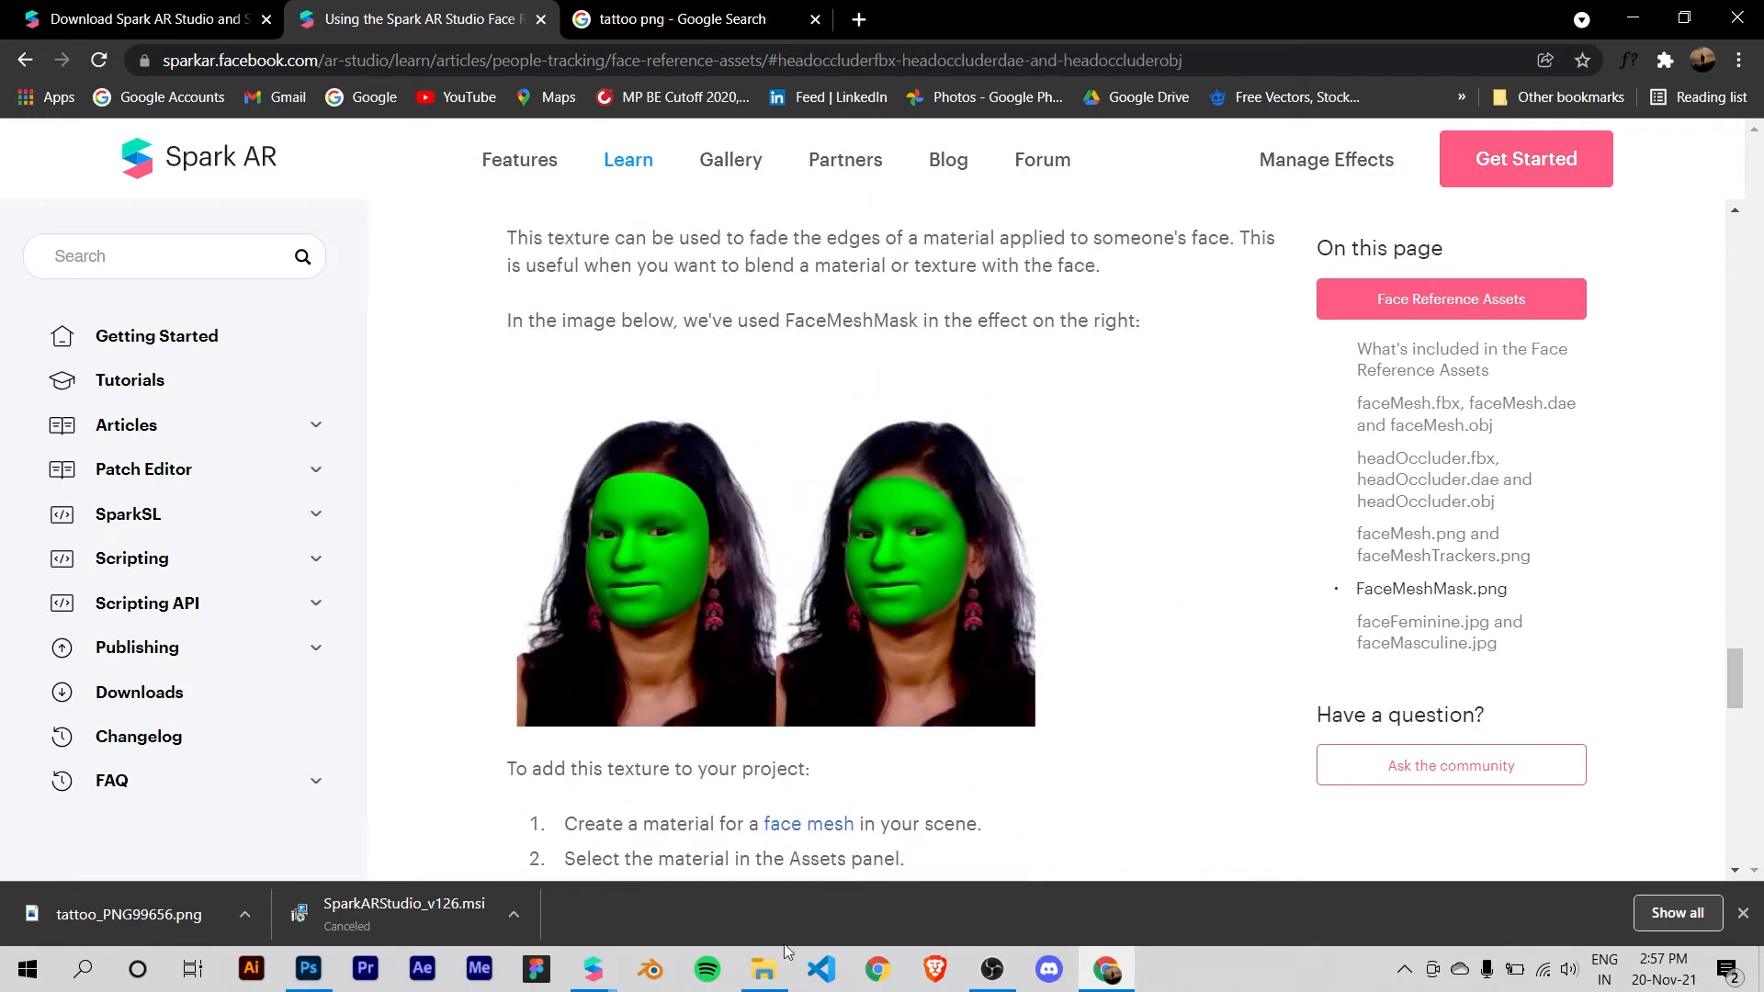
# Step: Switch to File Explorer and open the Textures folder inside FaceAssets in the Spark folder on Local Disk (D:)
pyautogui.click(785, 977)
pyautogui.click(482, 625)
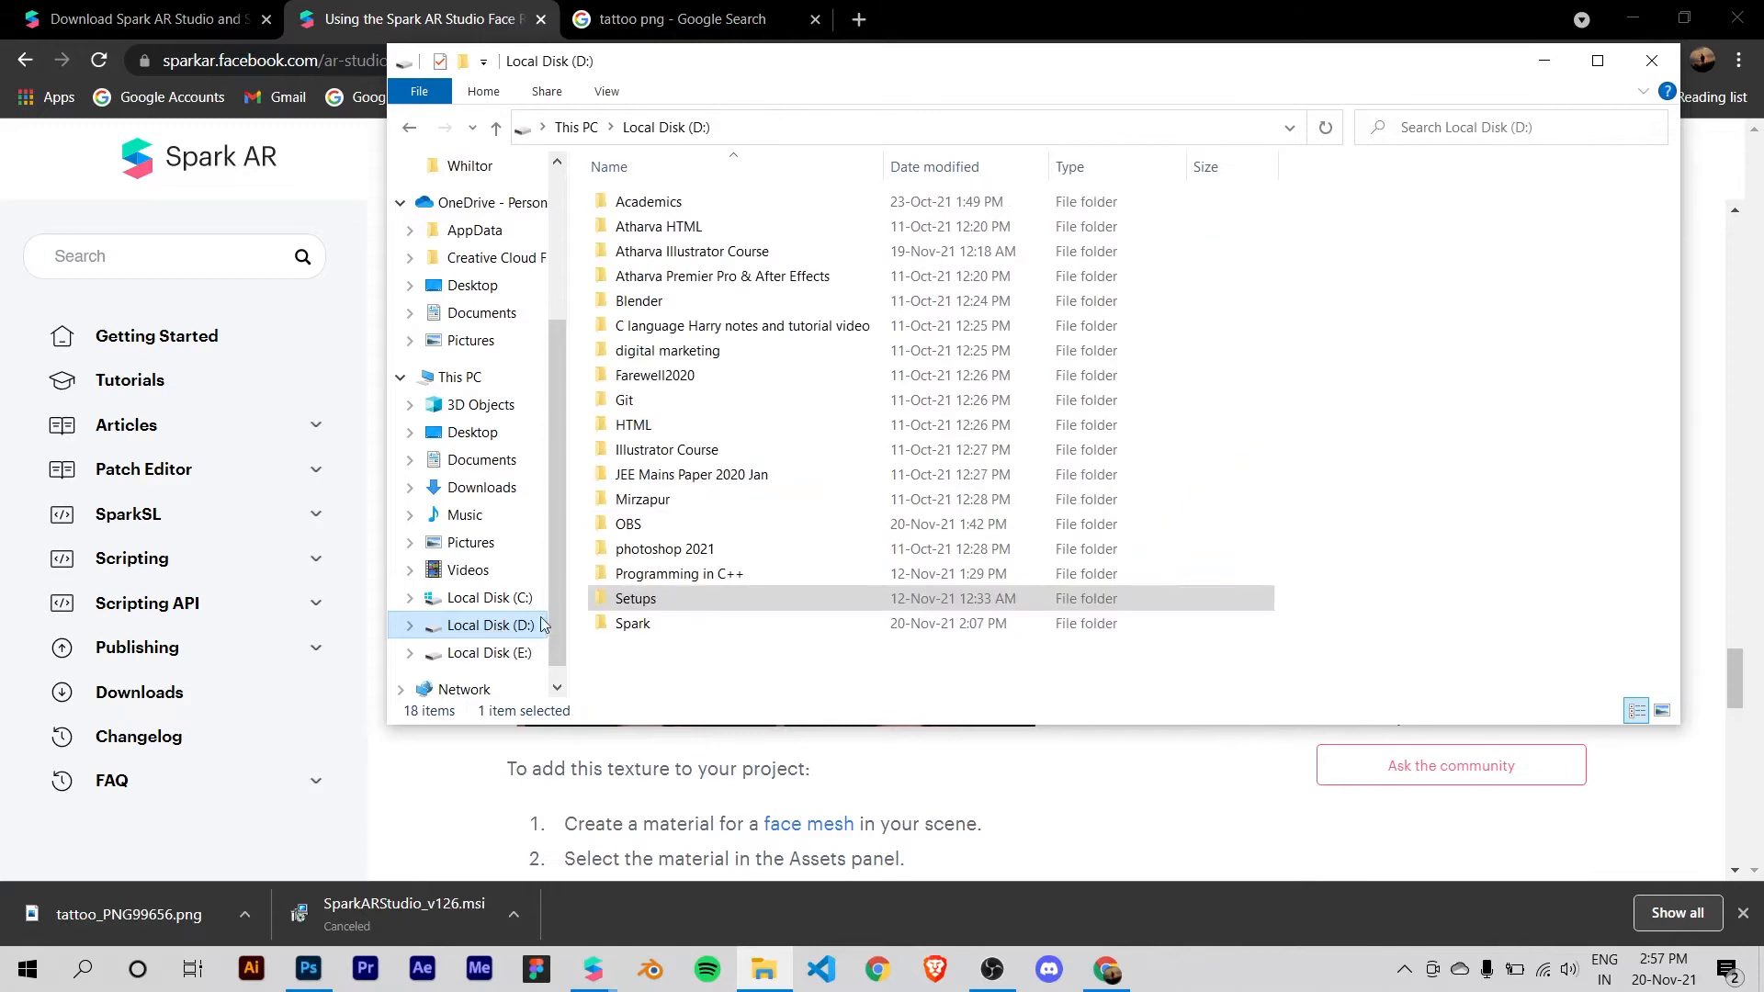
pyautogui.doubleClick(694, 623)
pyautogui.doubleClick(1036, 213)
pyautogui.click(792, 227)
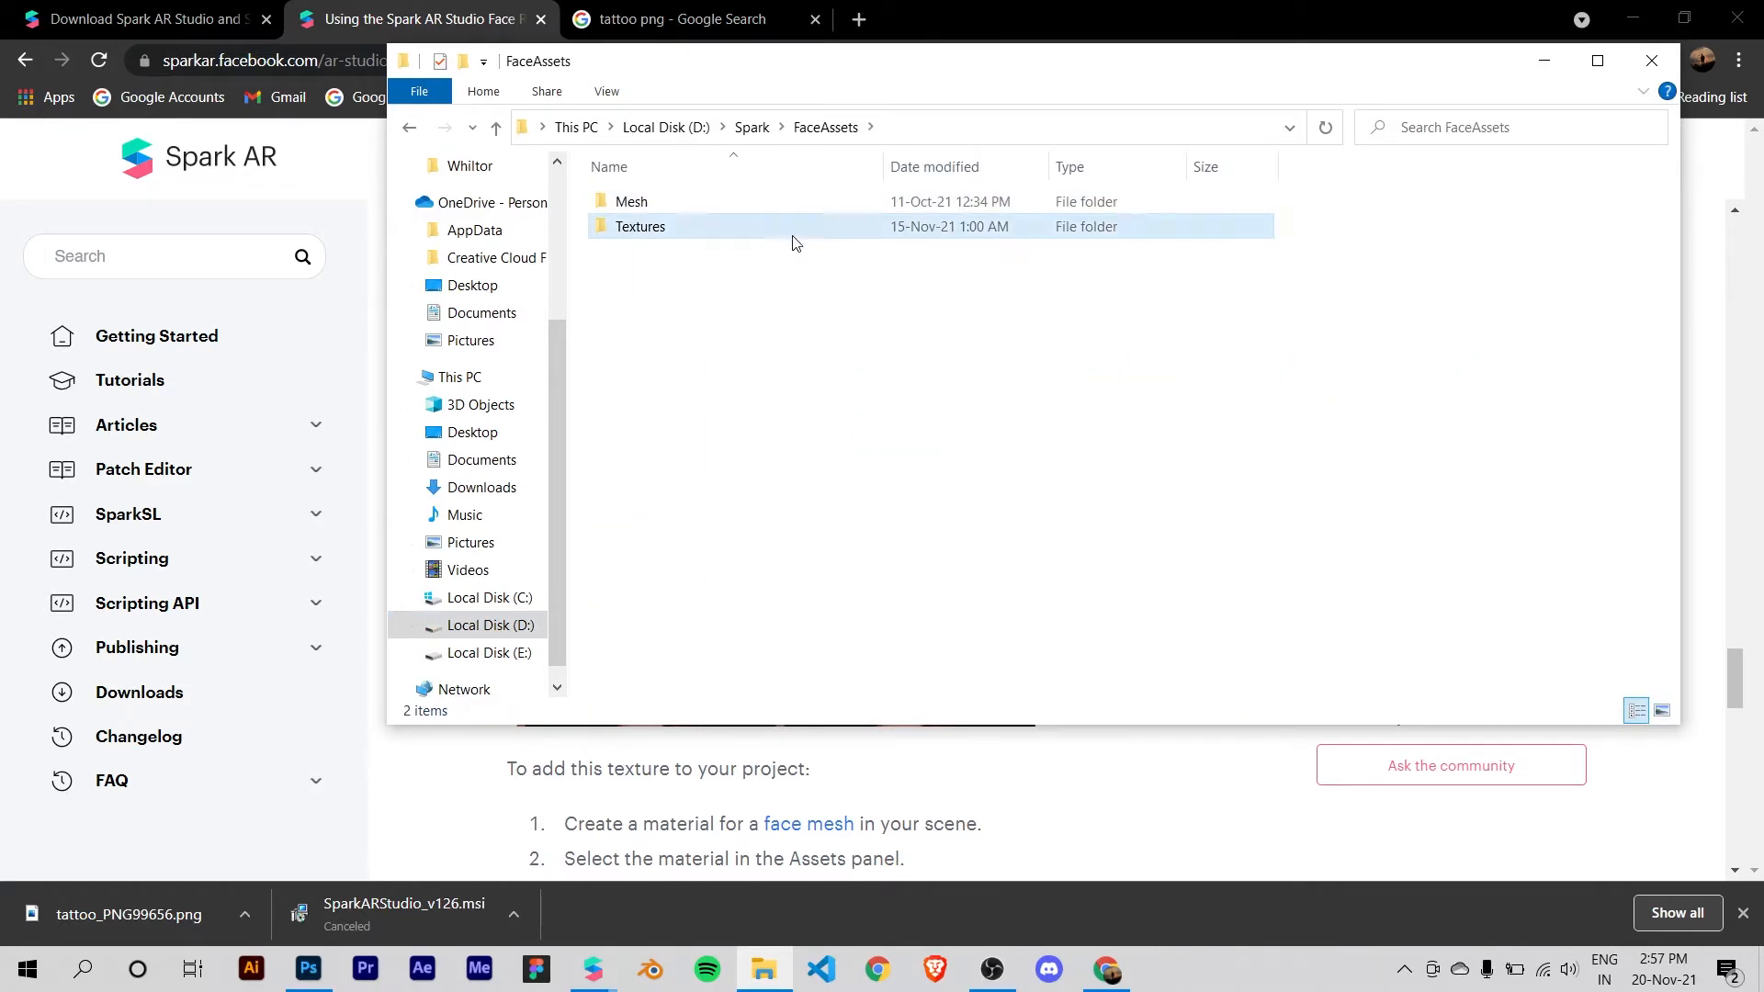
pyautogui.click(1016, 752)
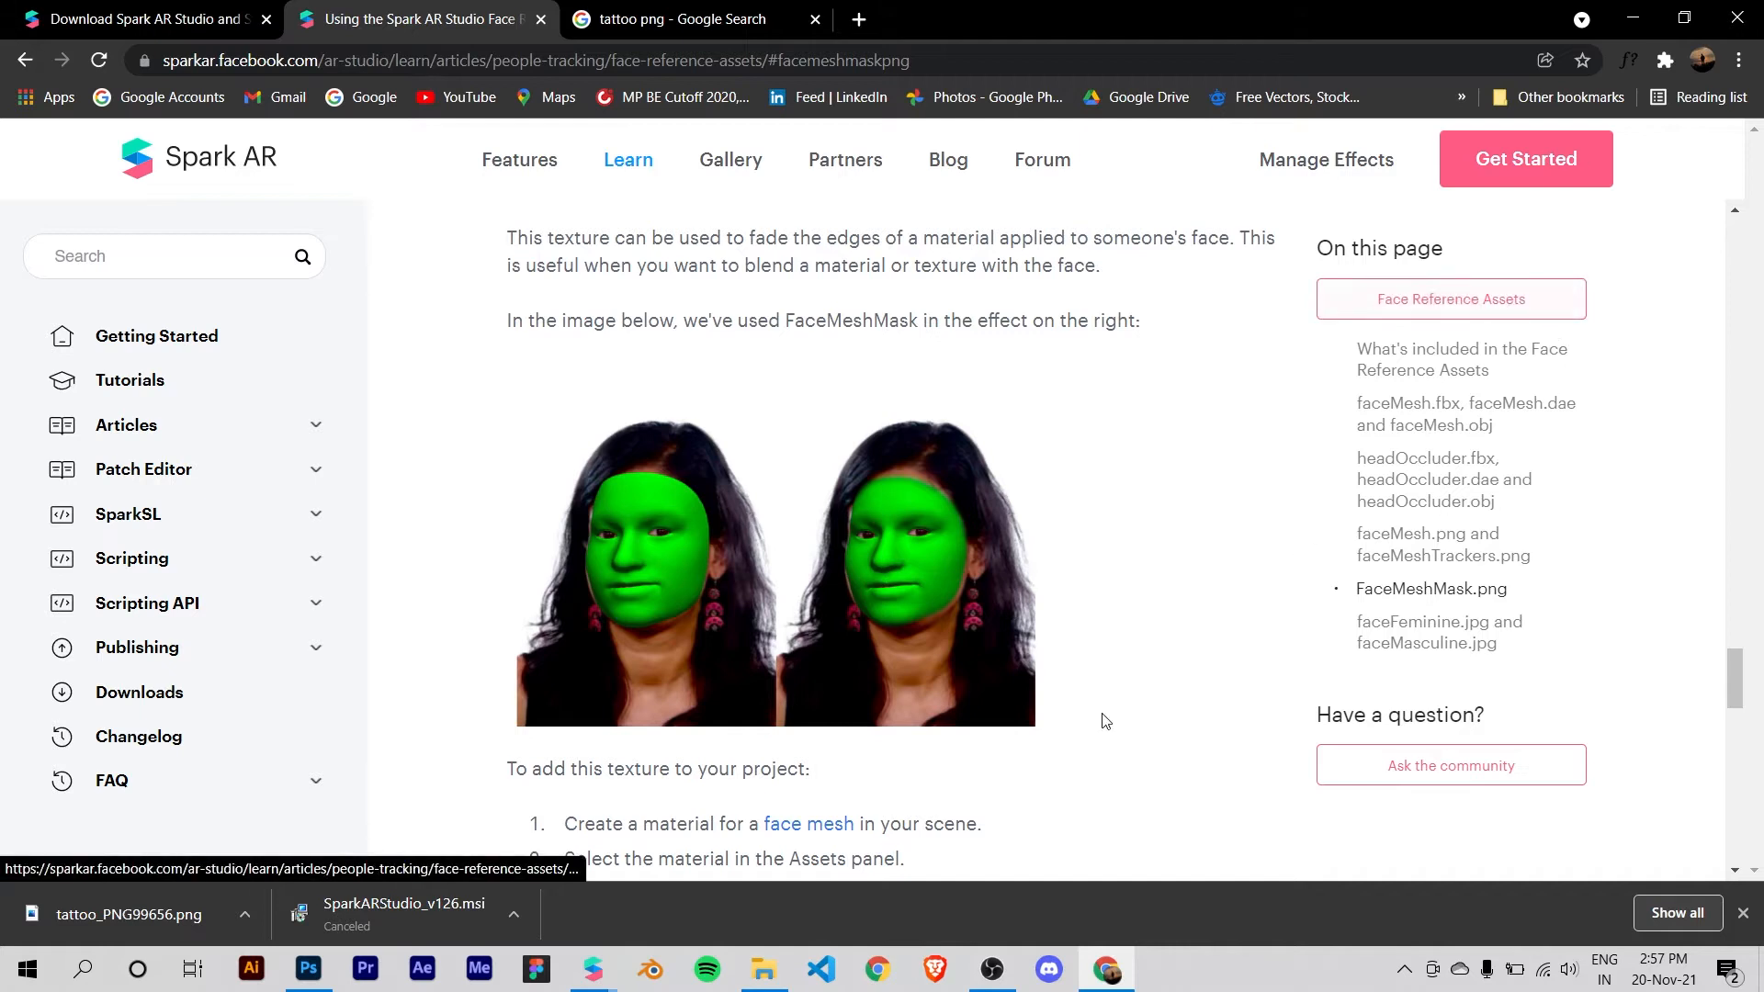
pyautogui.click(751, 982)
pyautogui.doubleClick(685, 227)
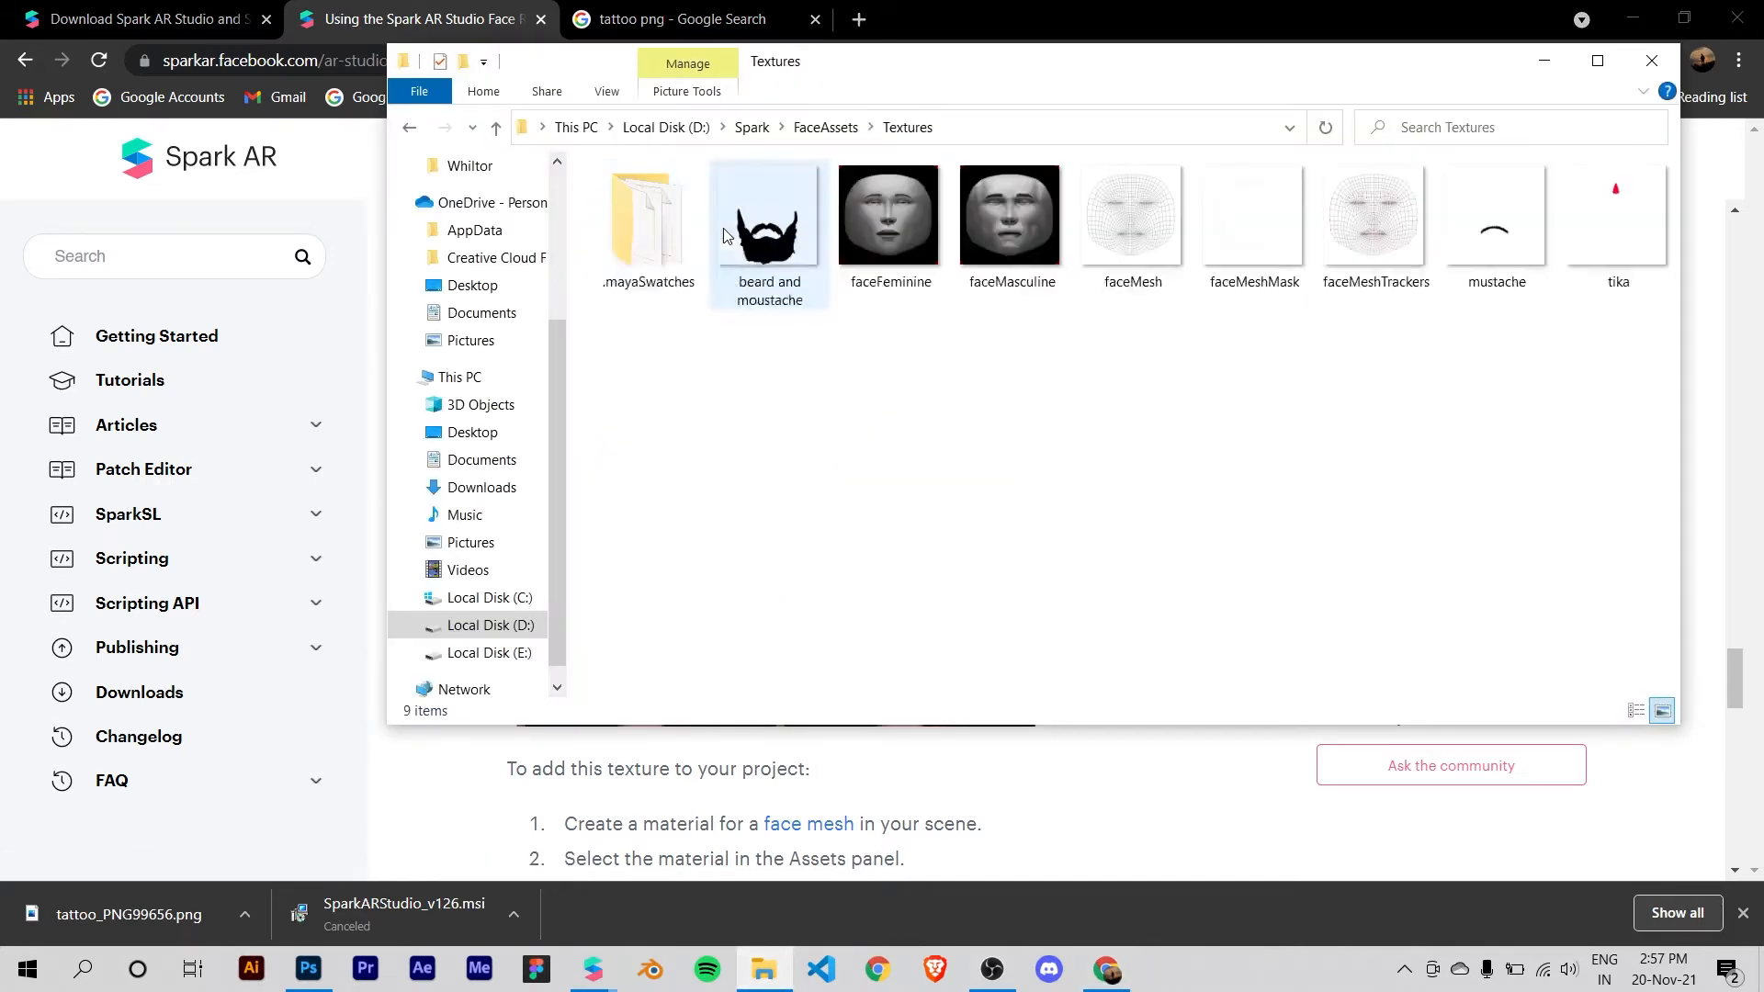
pyautogui.click(825, 127)
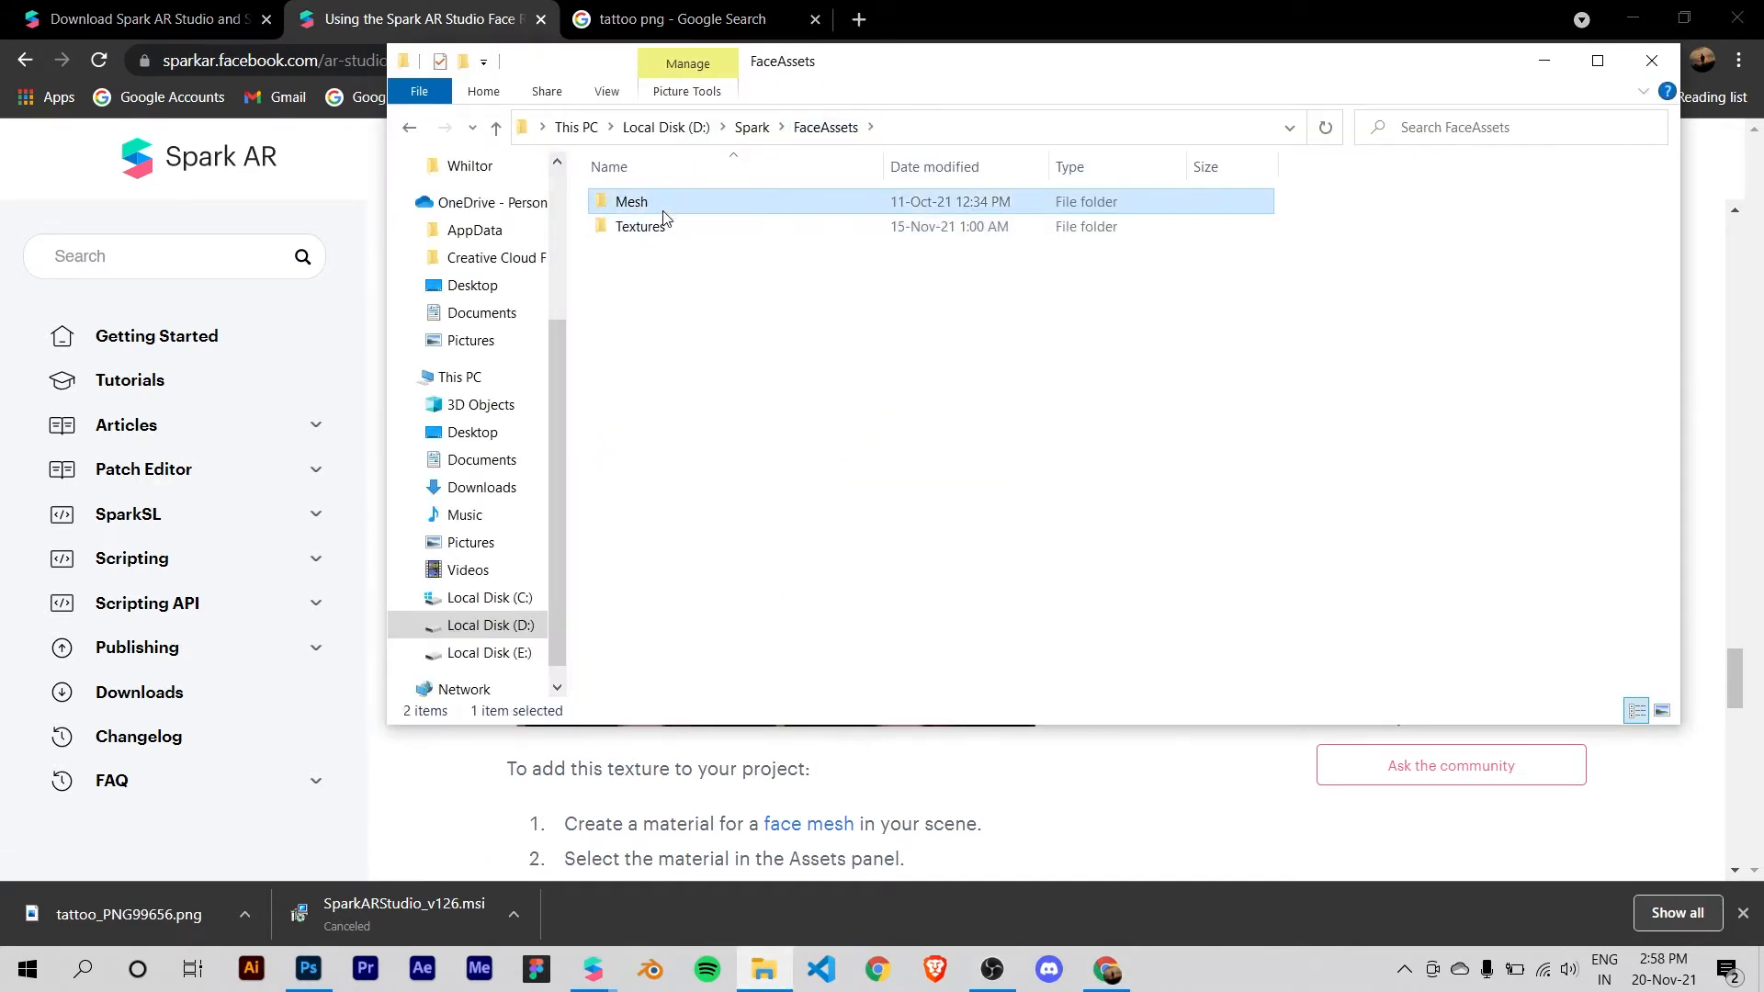
pyautogui.doubleClick(669, 228)
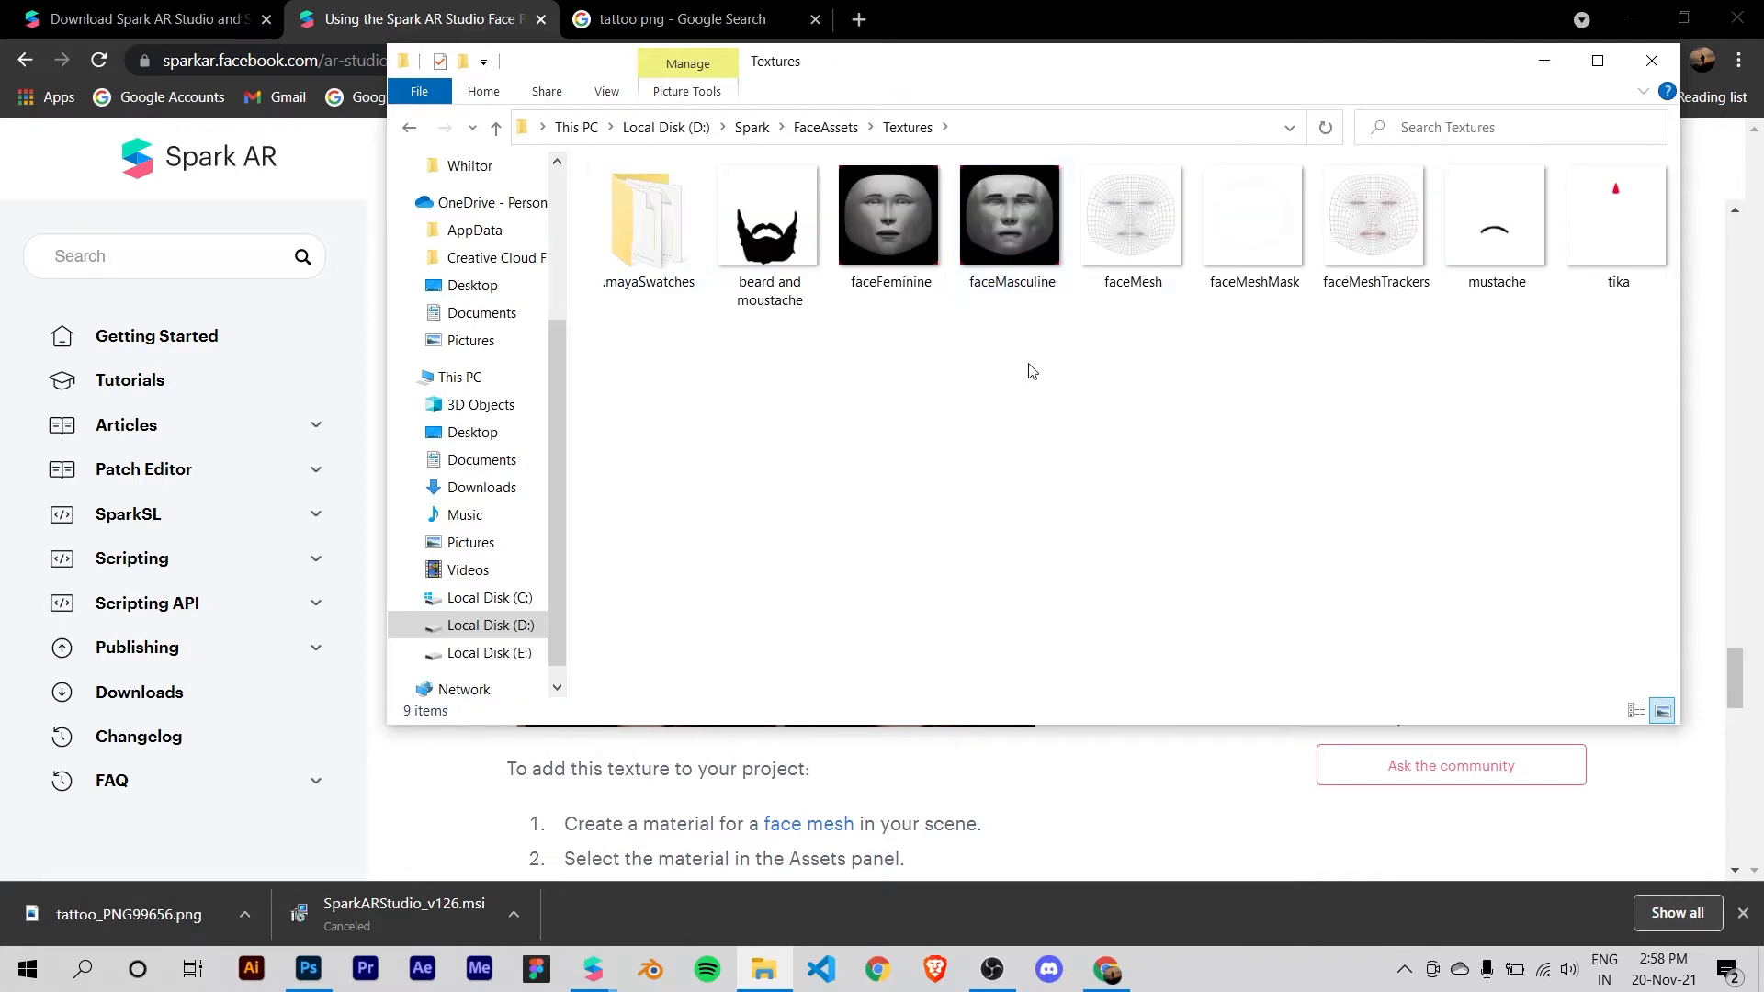
# Step: Open the faceMasculine texture from the Textures folder in Photoshop
pyautogui.click(1010, 248)
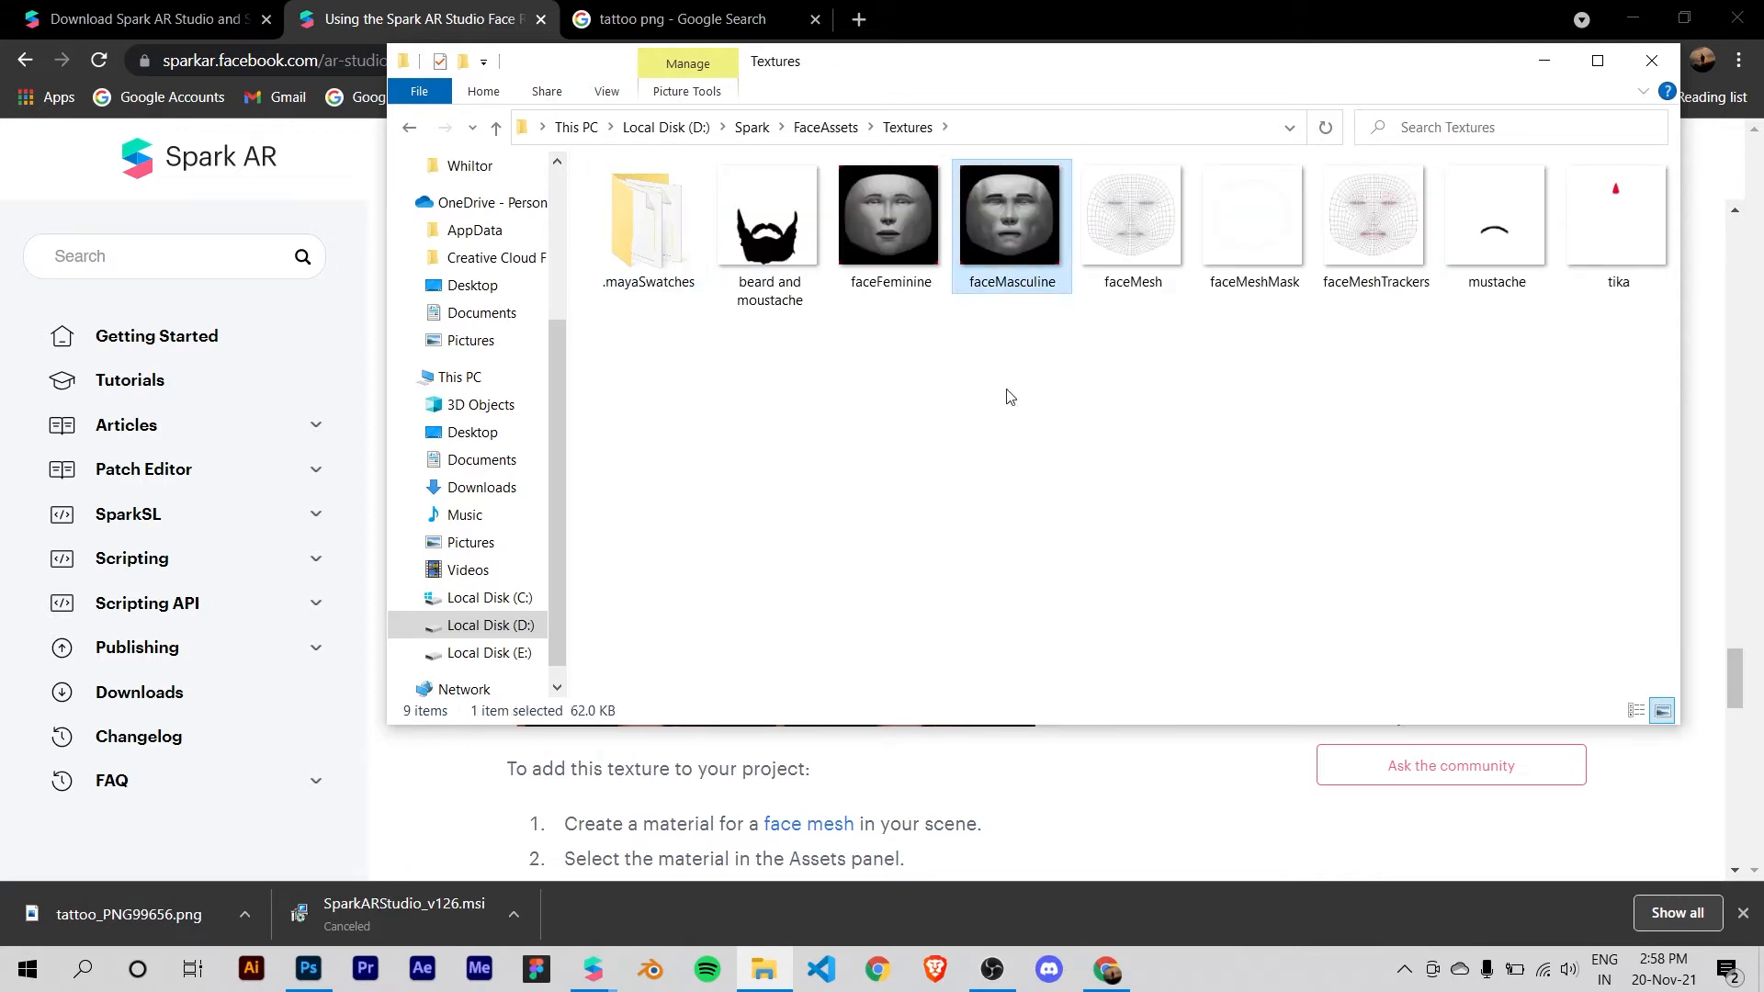
pyautogui.click(891, 275)
pyautogui.click(985, 363)
pyautogui.click(915, 287)
pyautogui.click(1038, 262)
pyautogui.click(1079, 372)
pyautogui.click(1017, 235)
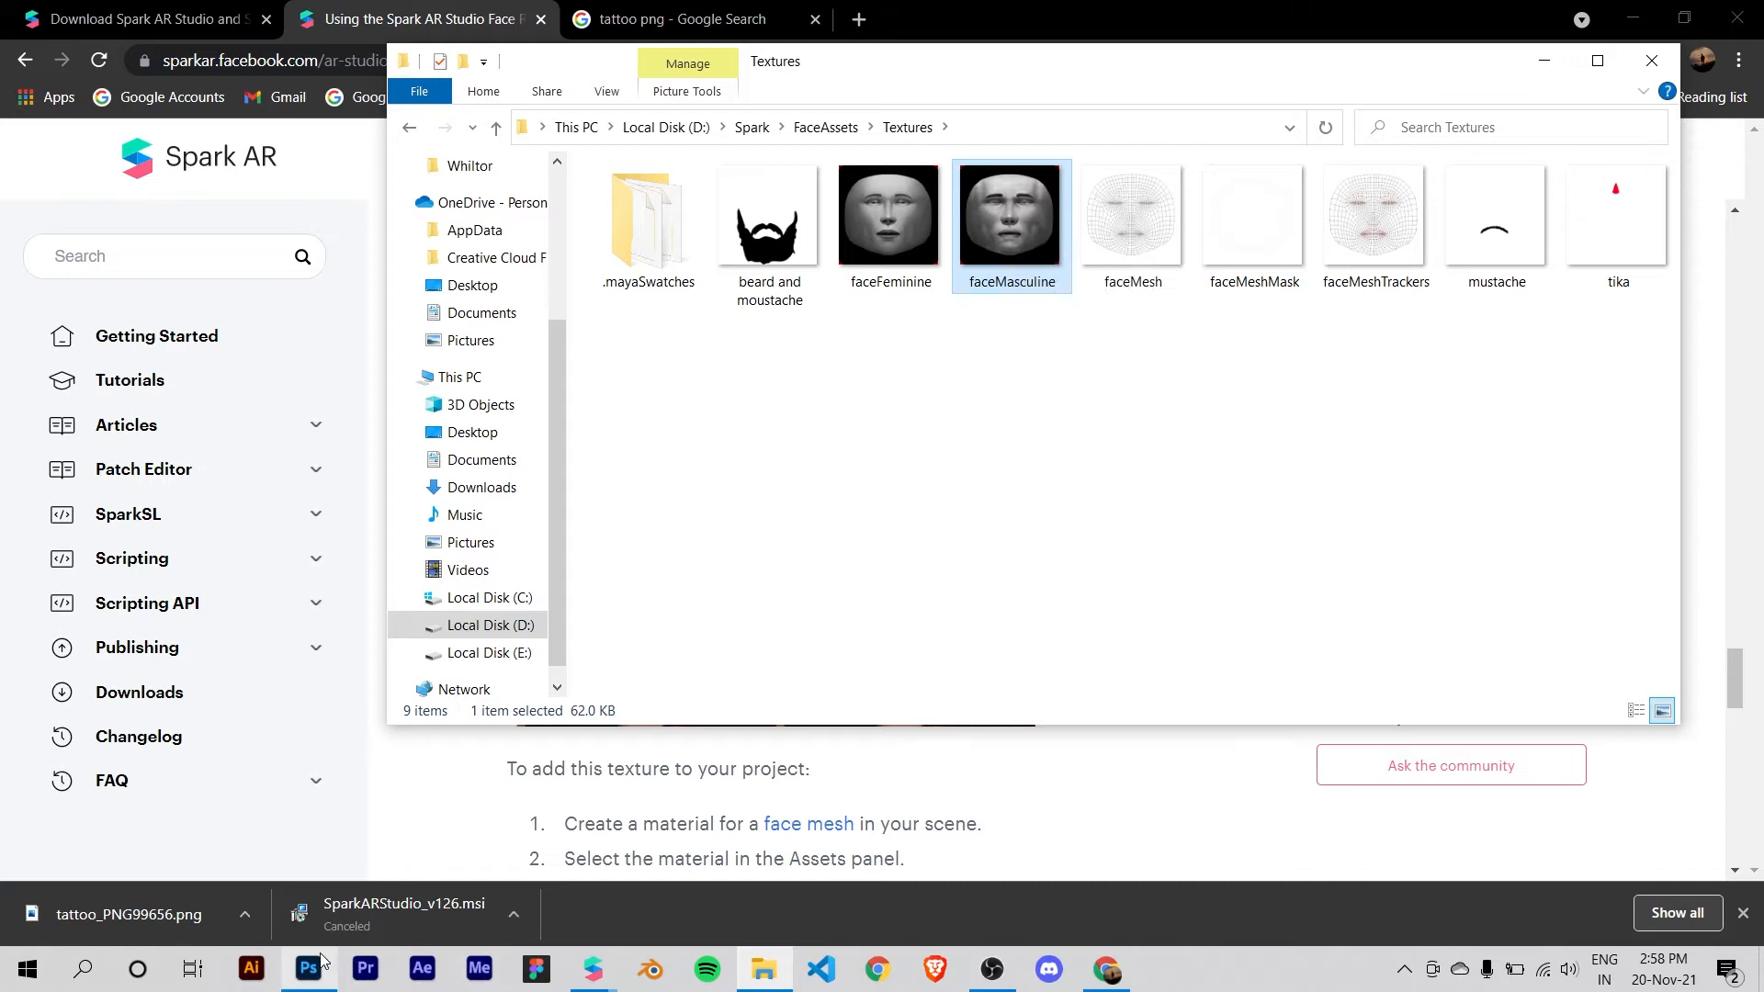
pyautogui.moveTo(1010, 290); pyautogui.dragTo(788, 347)
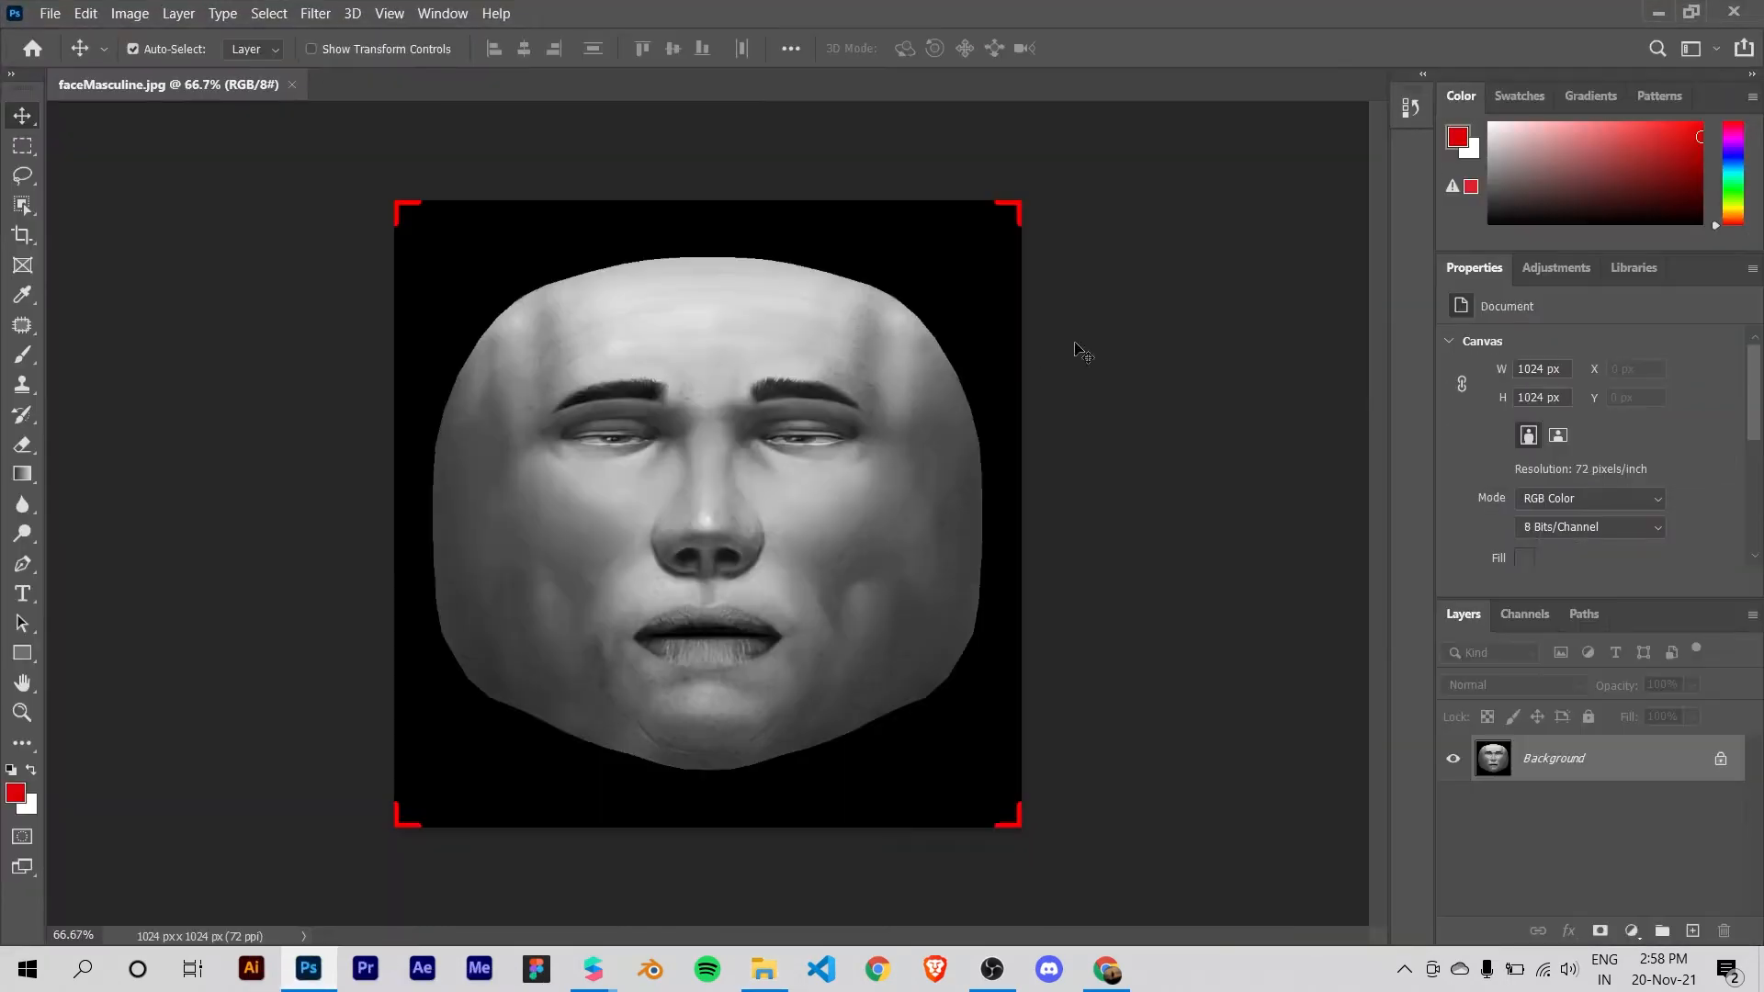
# Step: Switch to Chrome and save the FreePNGImg tribal tattoo from the "tattoo png" image results to the Desktop as tattoo 2 in PNG format
pyautogui.click(1106, 970)
pyautogui.click(721, 14)
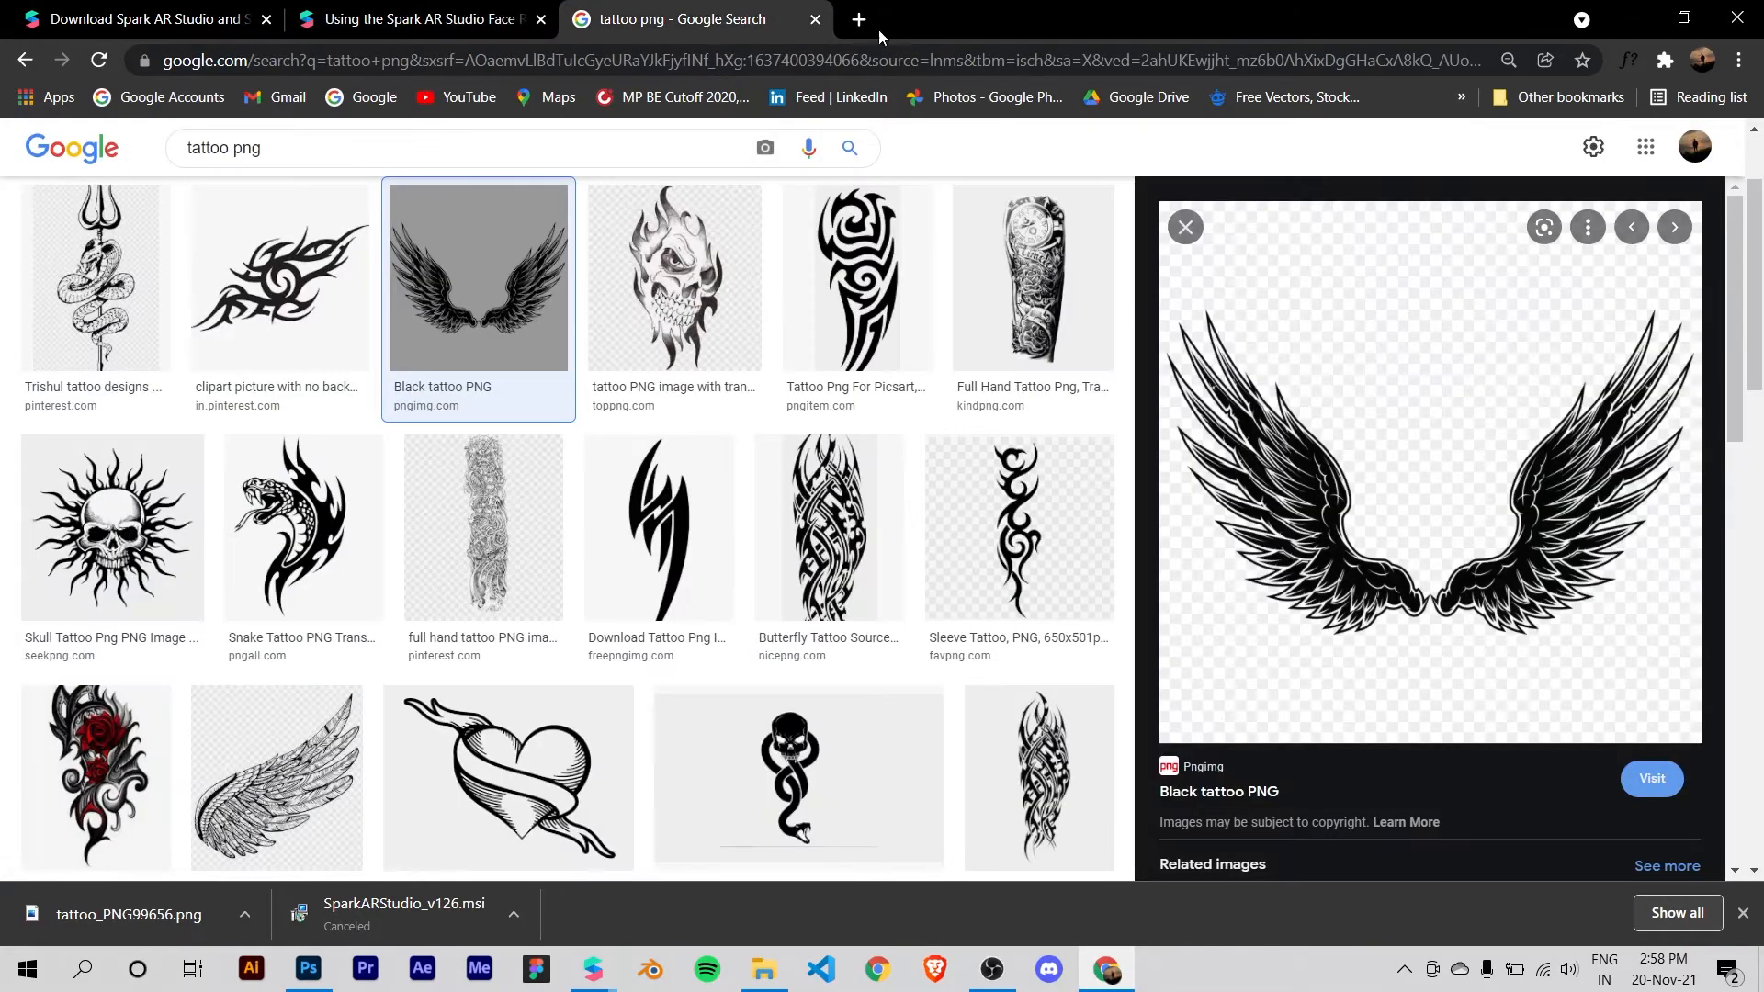
pyautogui.scroll(-2, 311, 514)
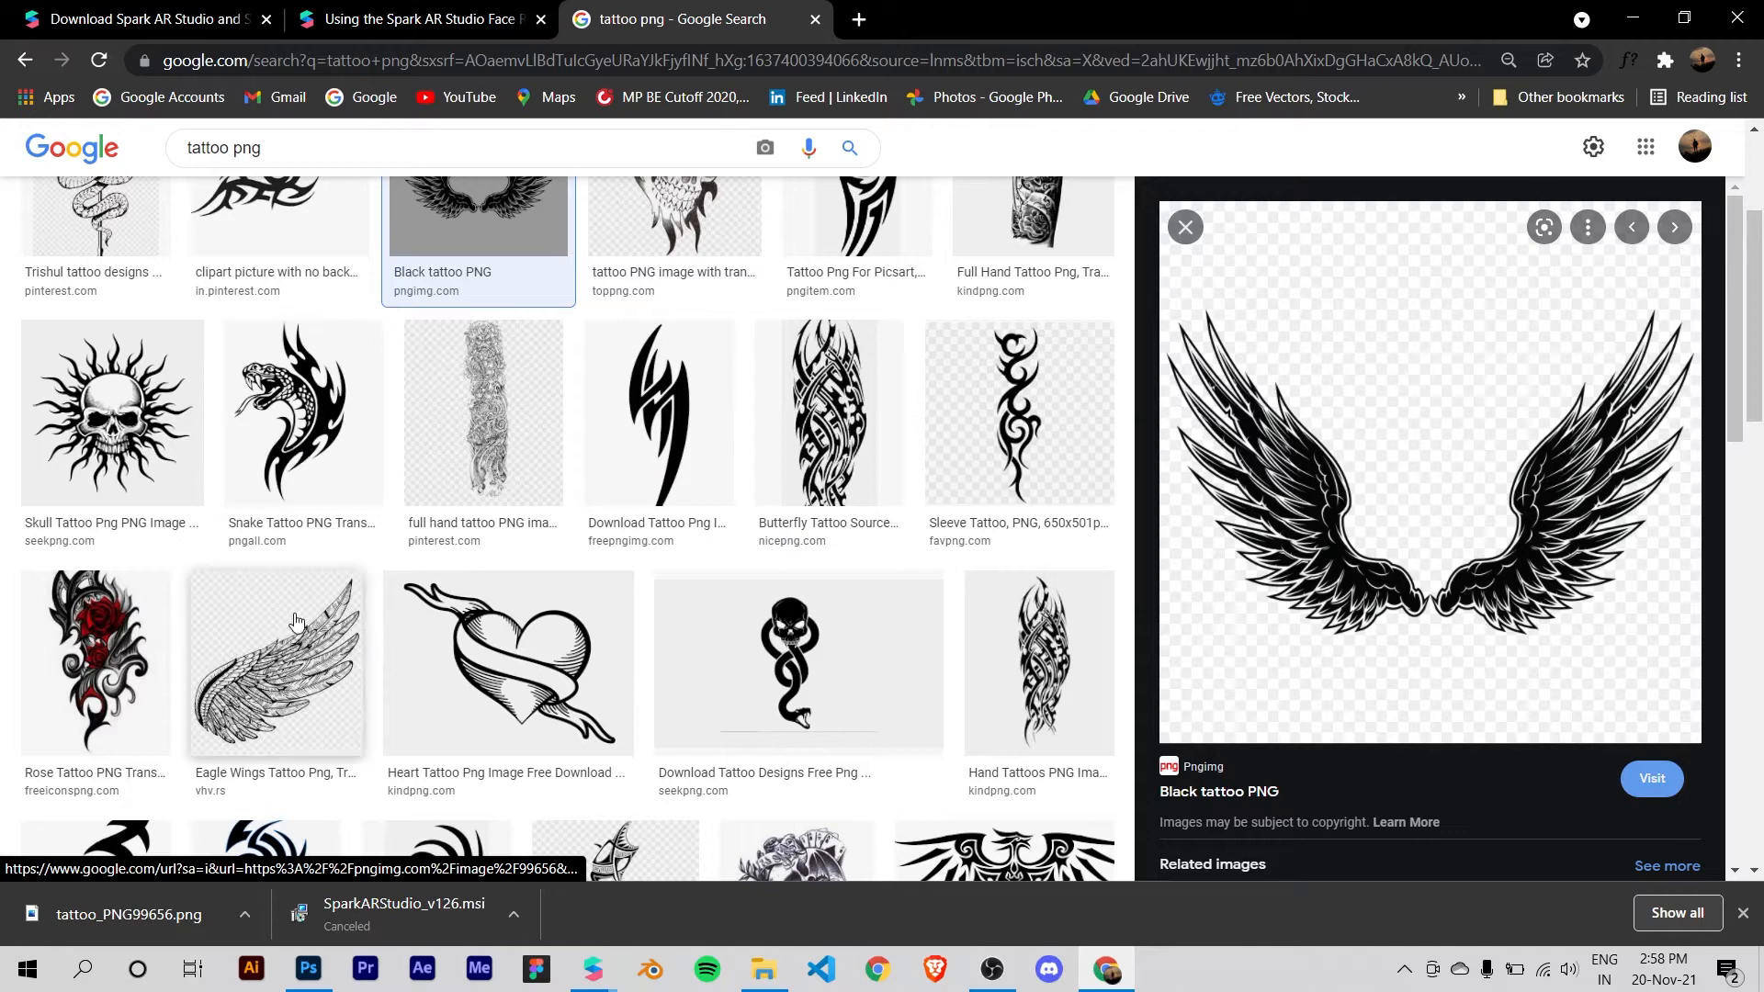
pyautogui.click(299, 669)
pyautogui.click(866, 470)
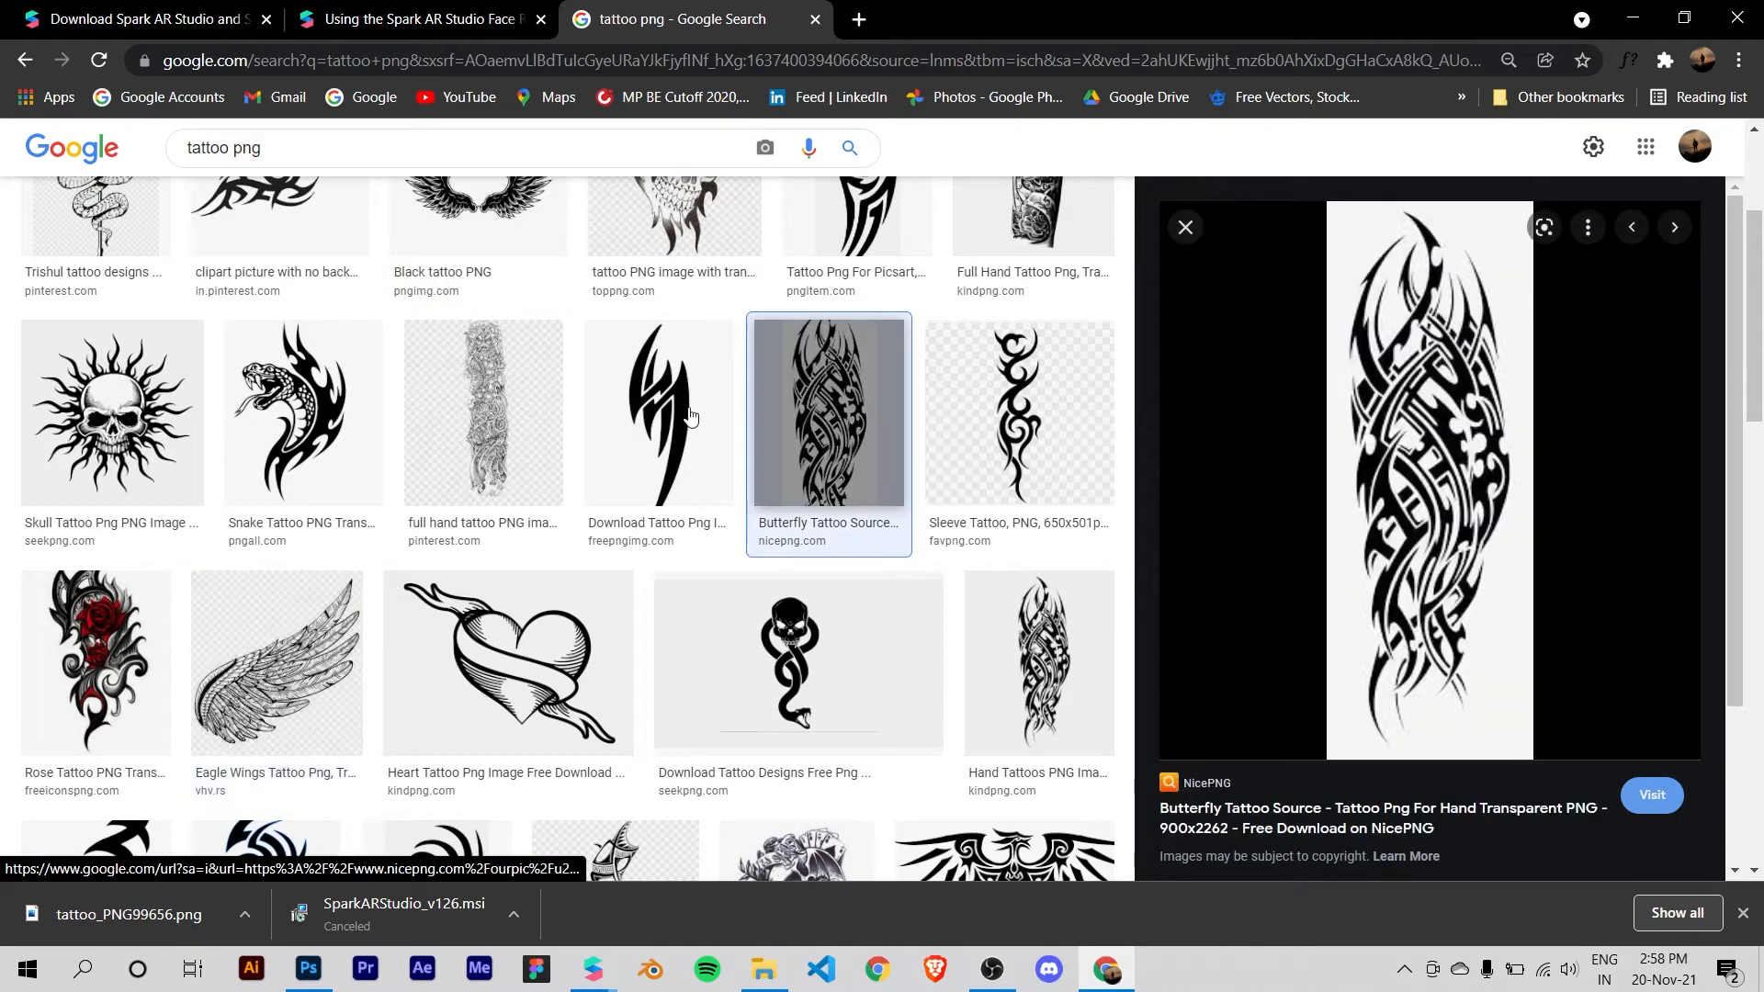
pyautogui.click(713, 412)
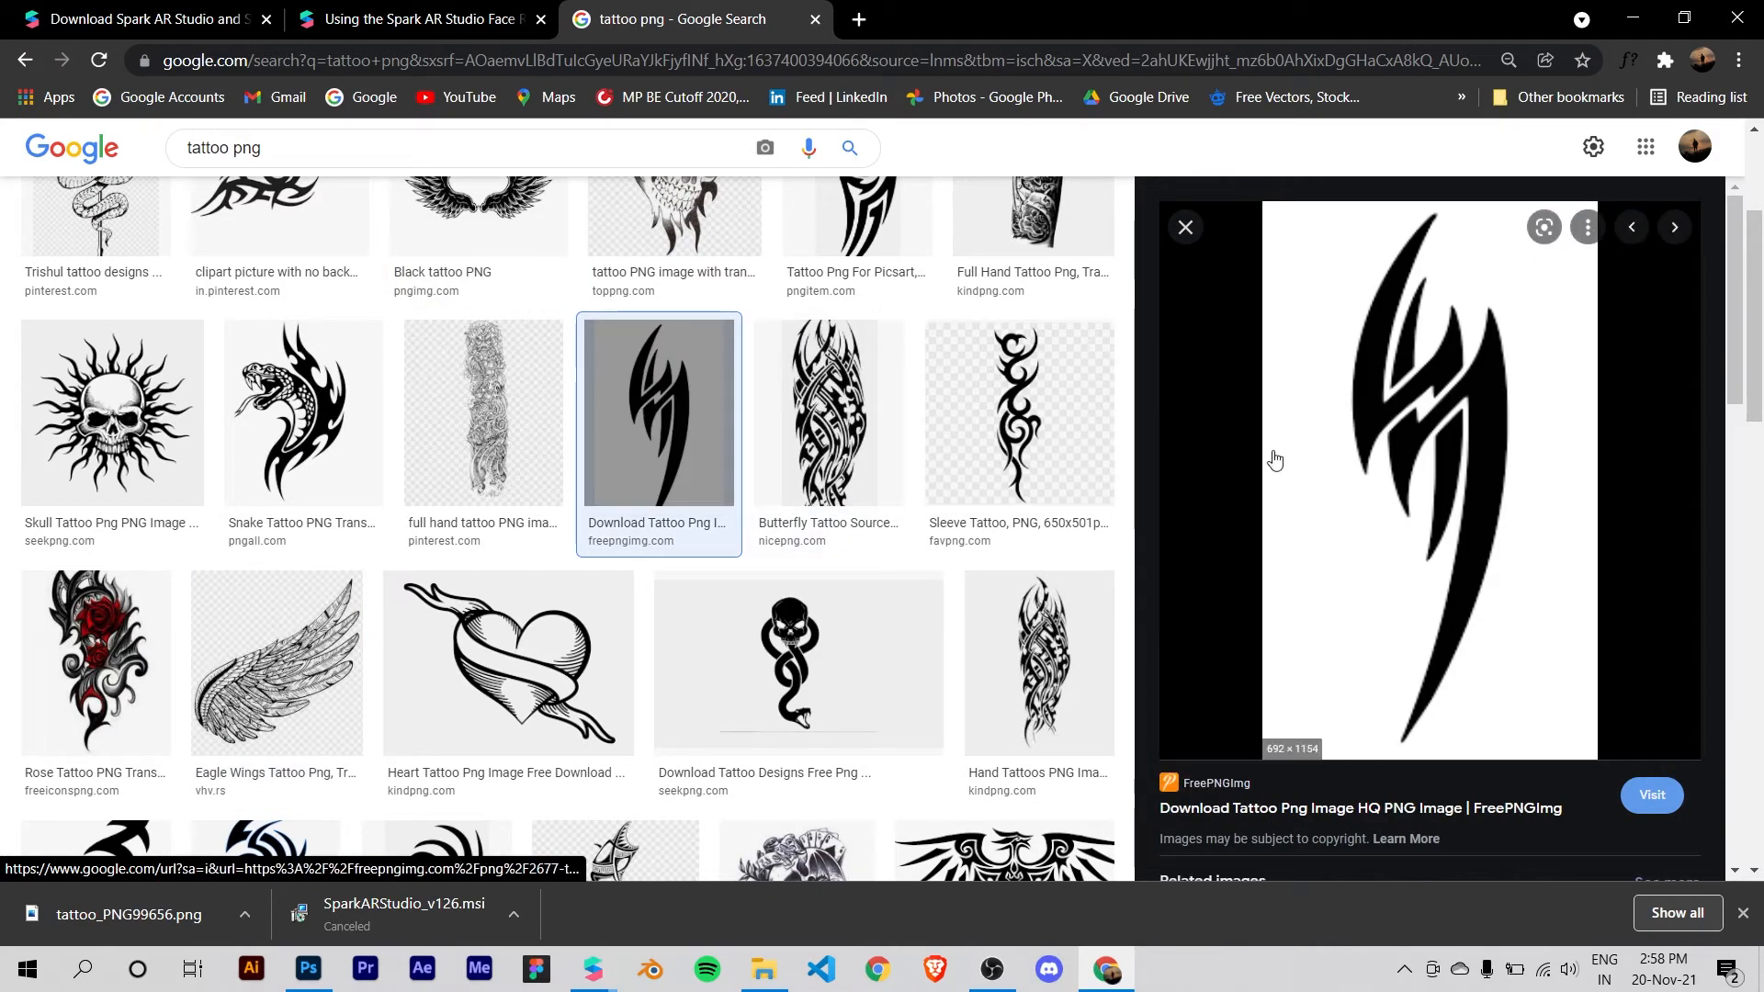
pyautogui.scroll(3, 889, 415)
pyautogui.rightClick(1384, 579)
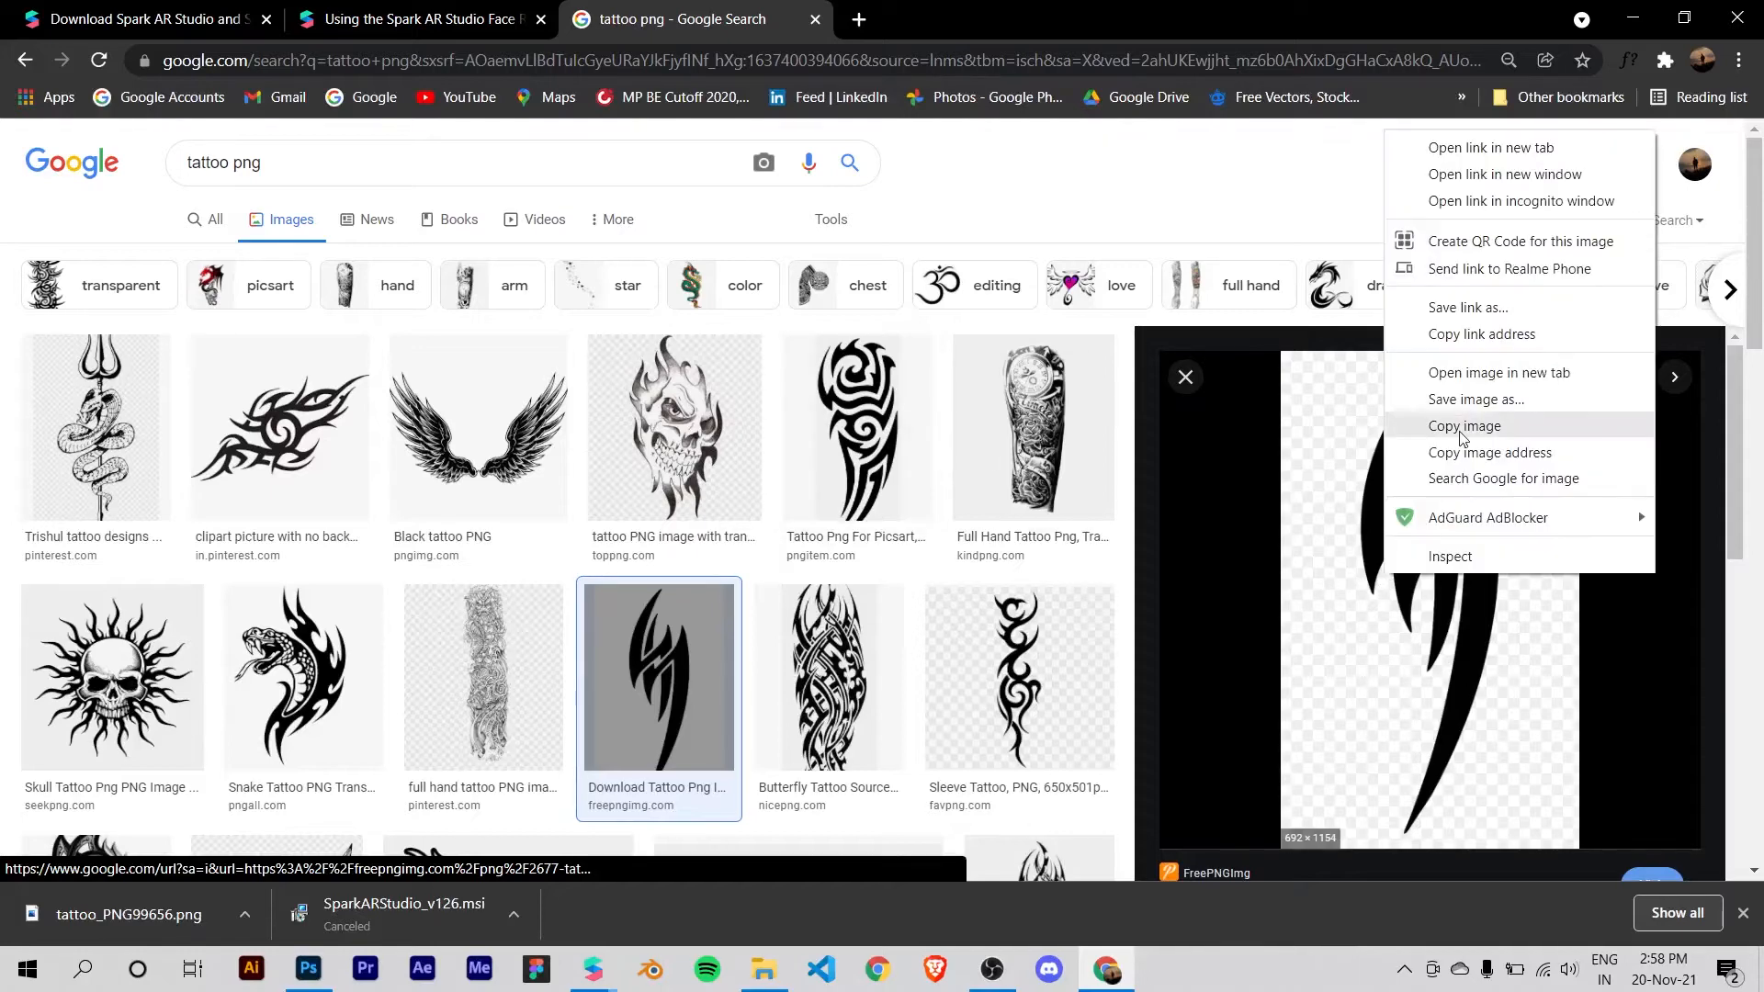
pyautogui.click(1469, 400)
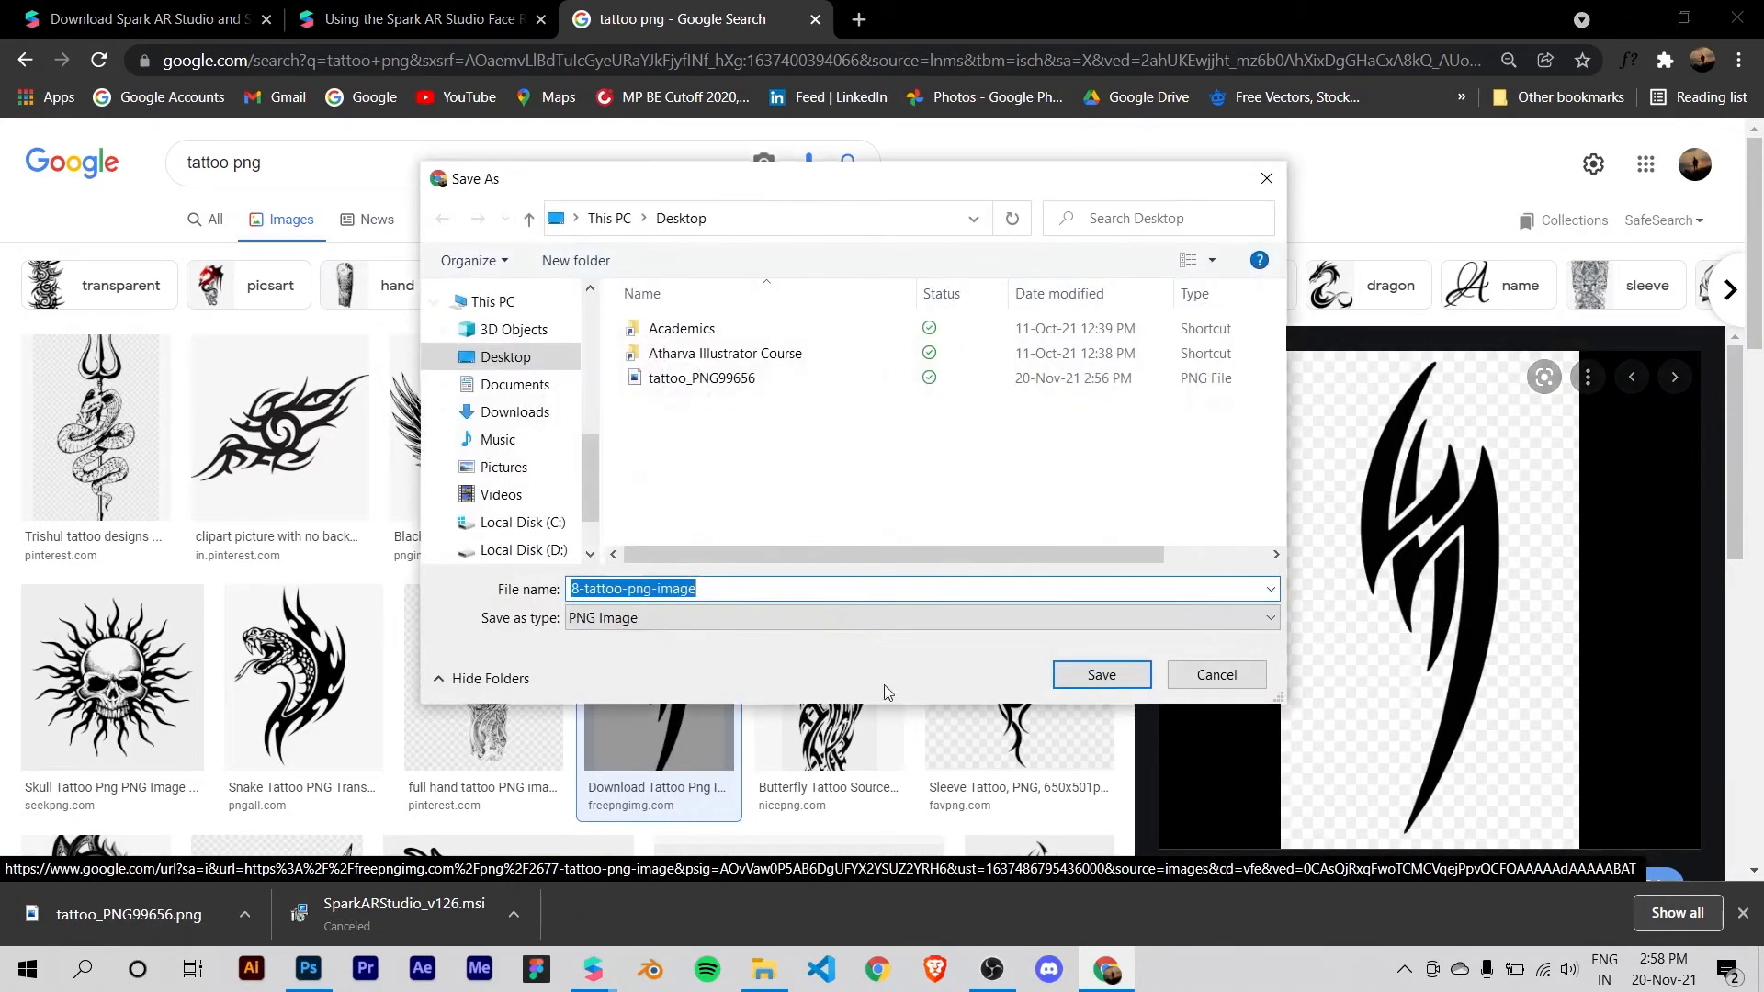
pyautogui.write('tattoo 2')
pyautogui.press('Return')
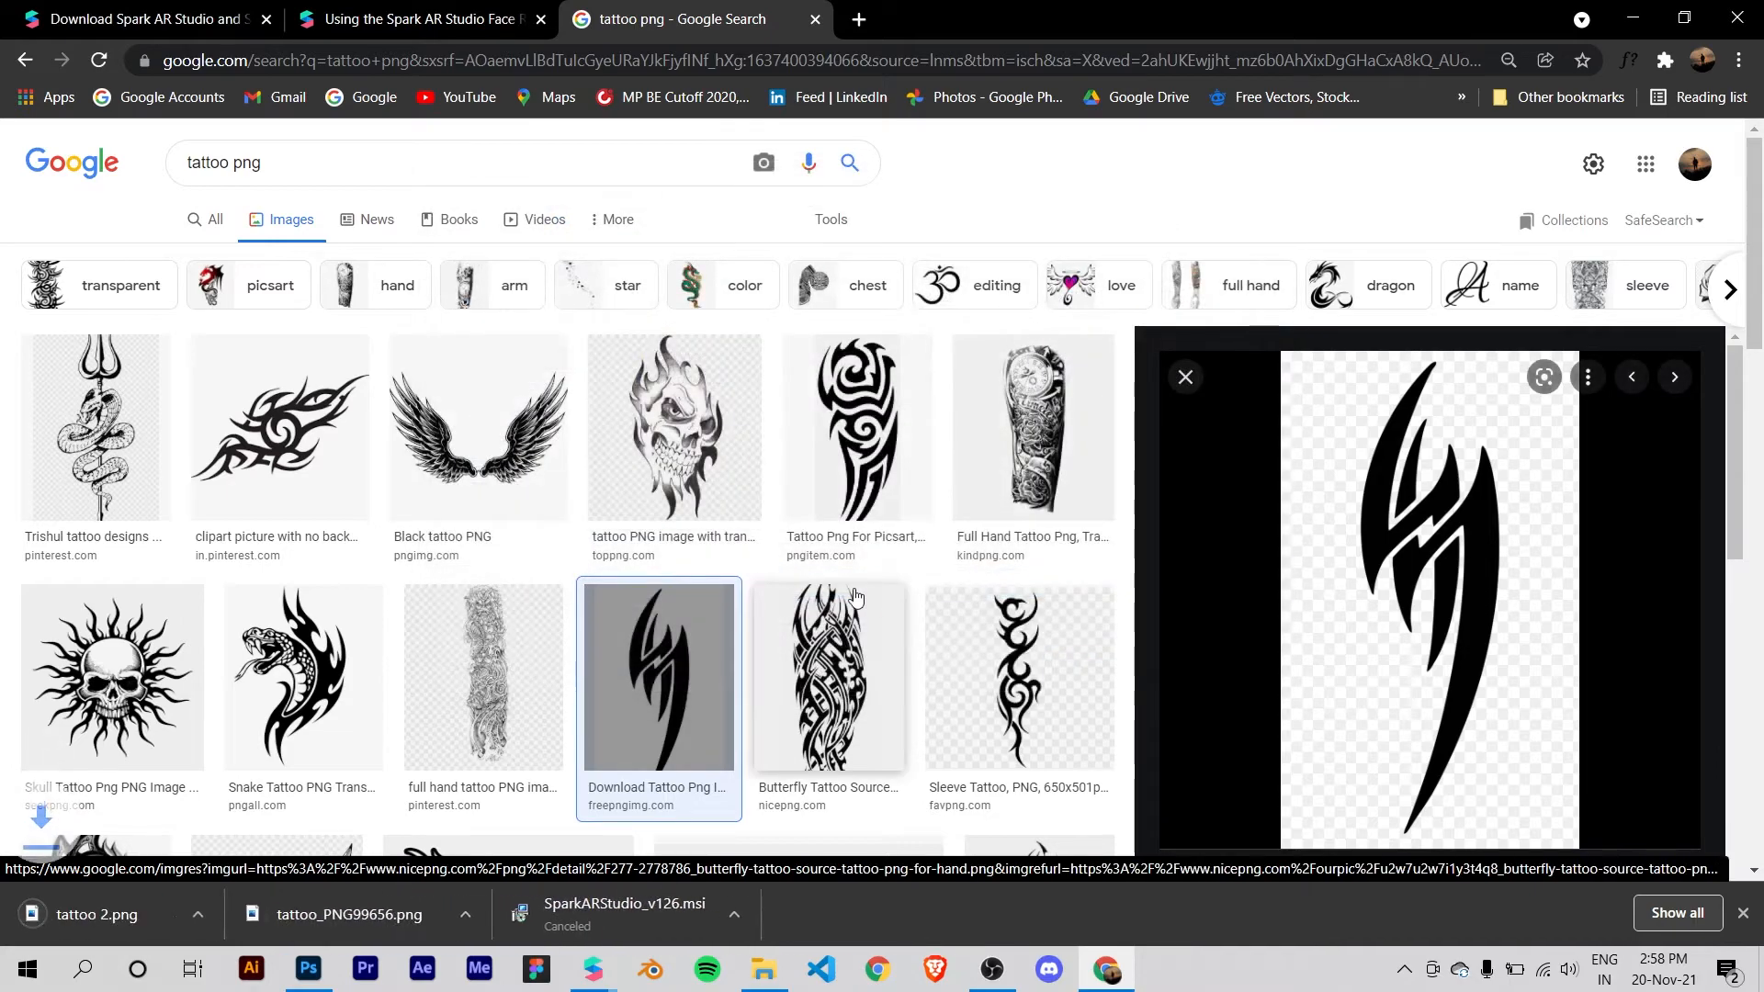
# Step: Show the Desktop and rename the tattoo_PNG99656 file to tattoo1
pyautogui.press('super+d')
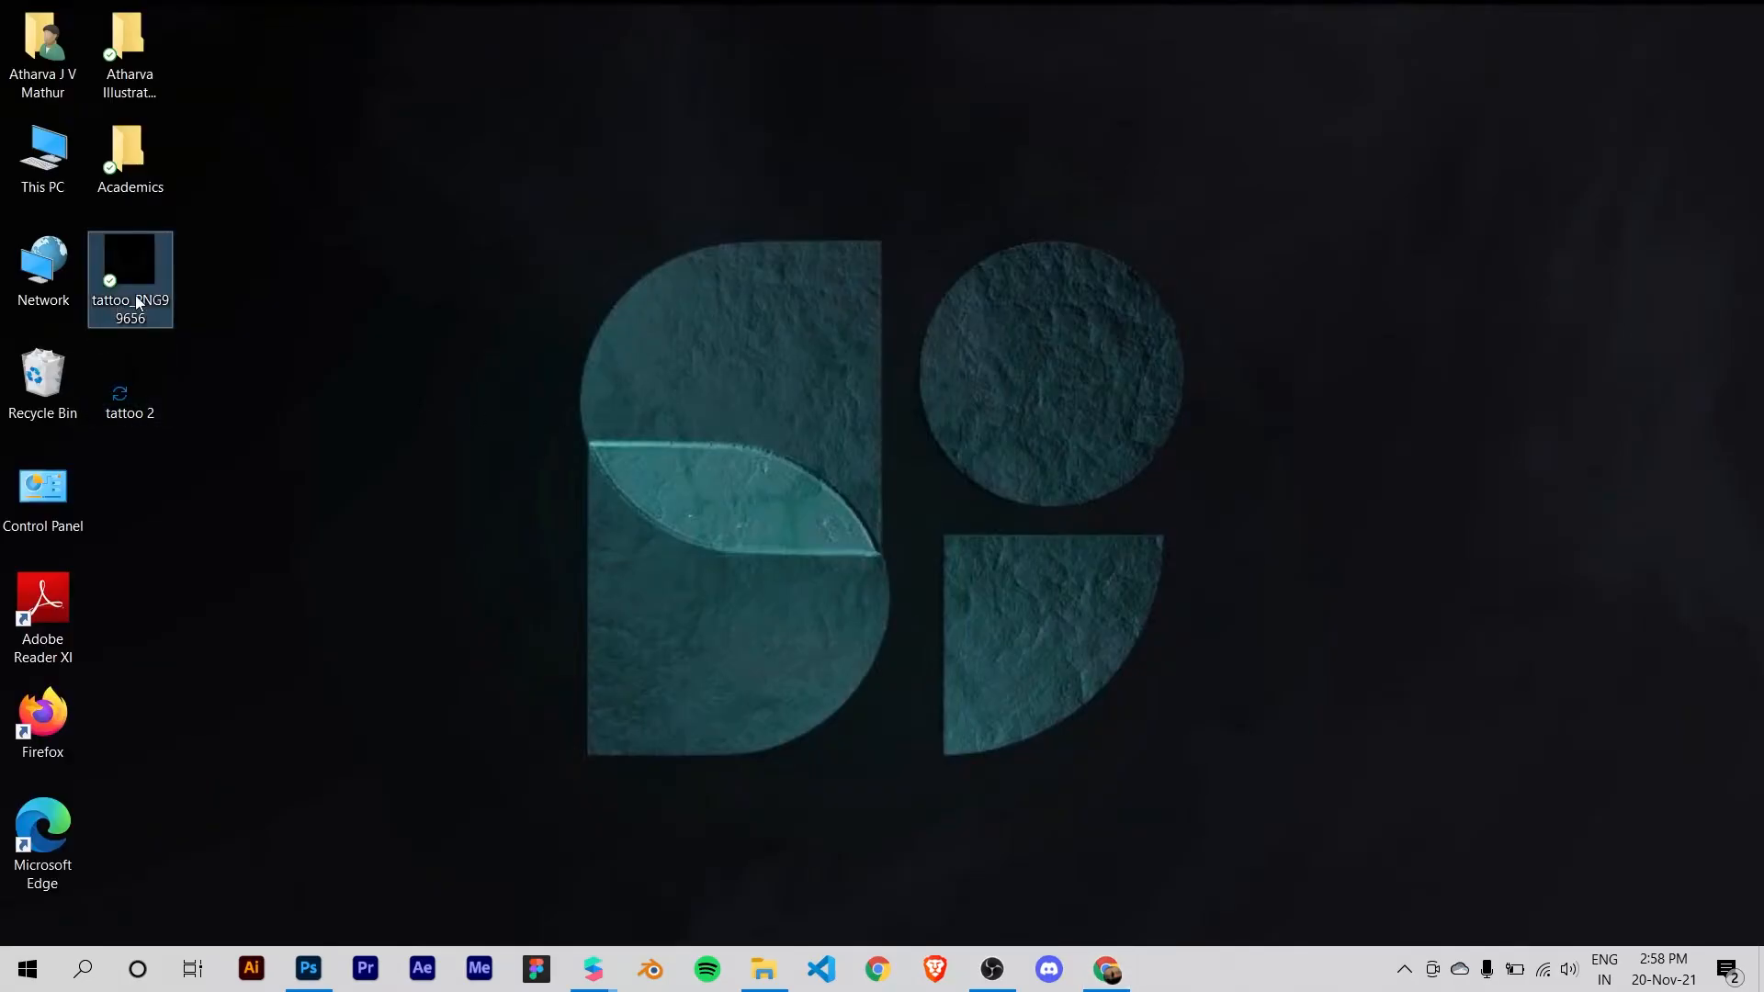
pyautogui.click(135, 295)
pyautogui.write('tatto')
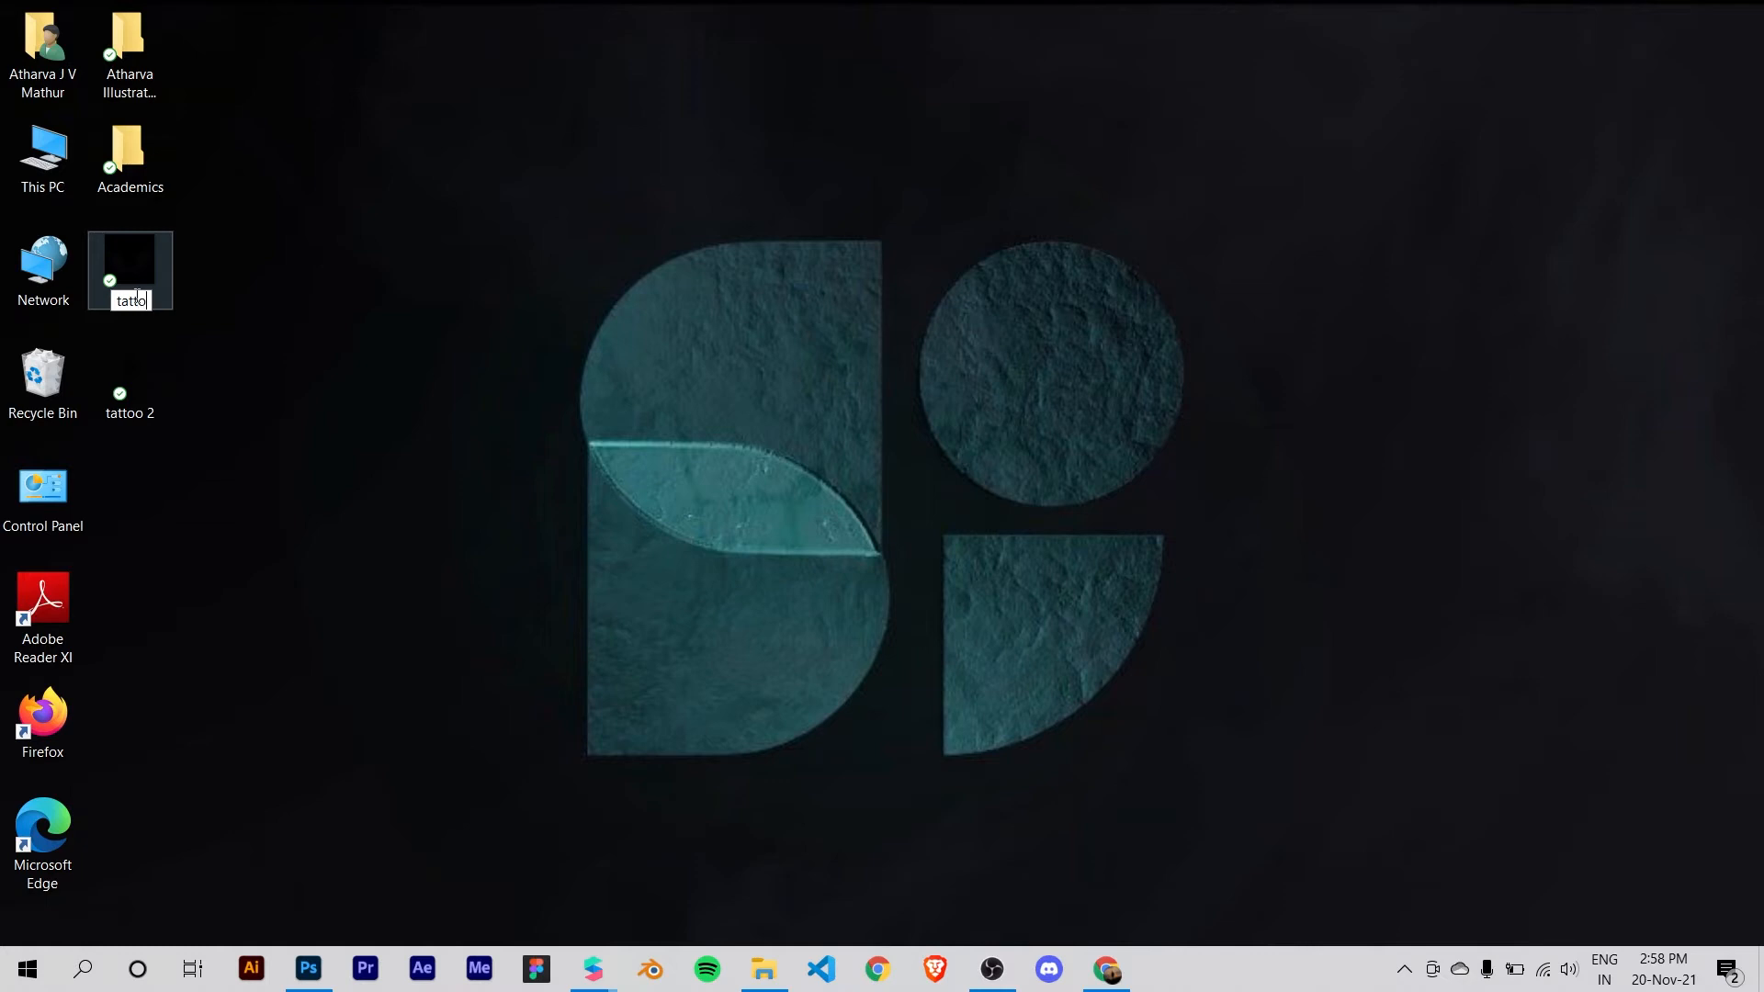
pyautogui.write('o1')
pyautogui.press('Return')
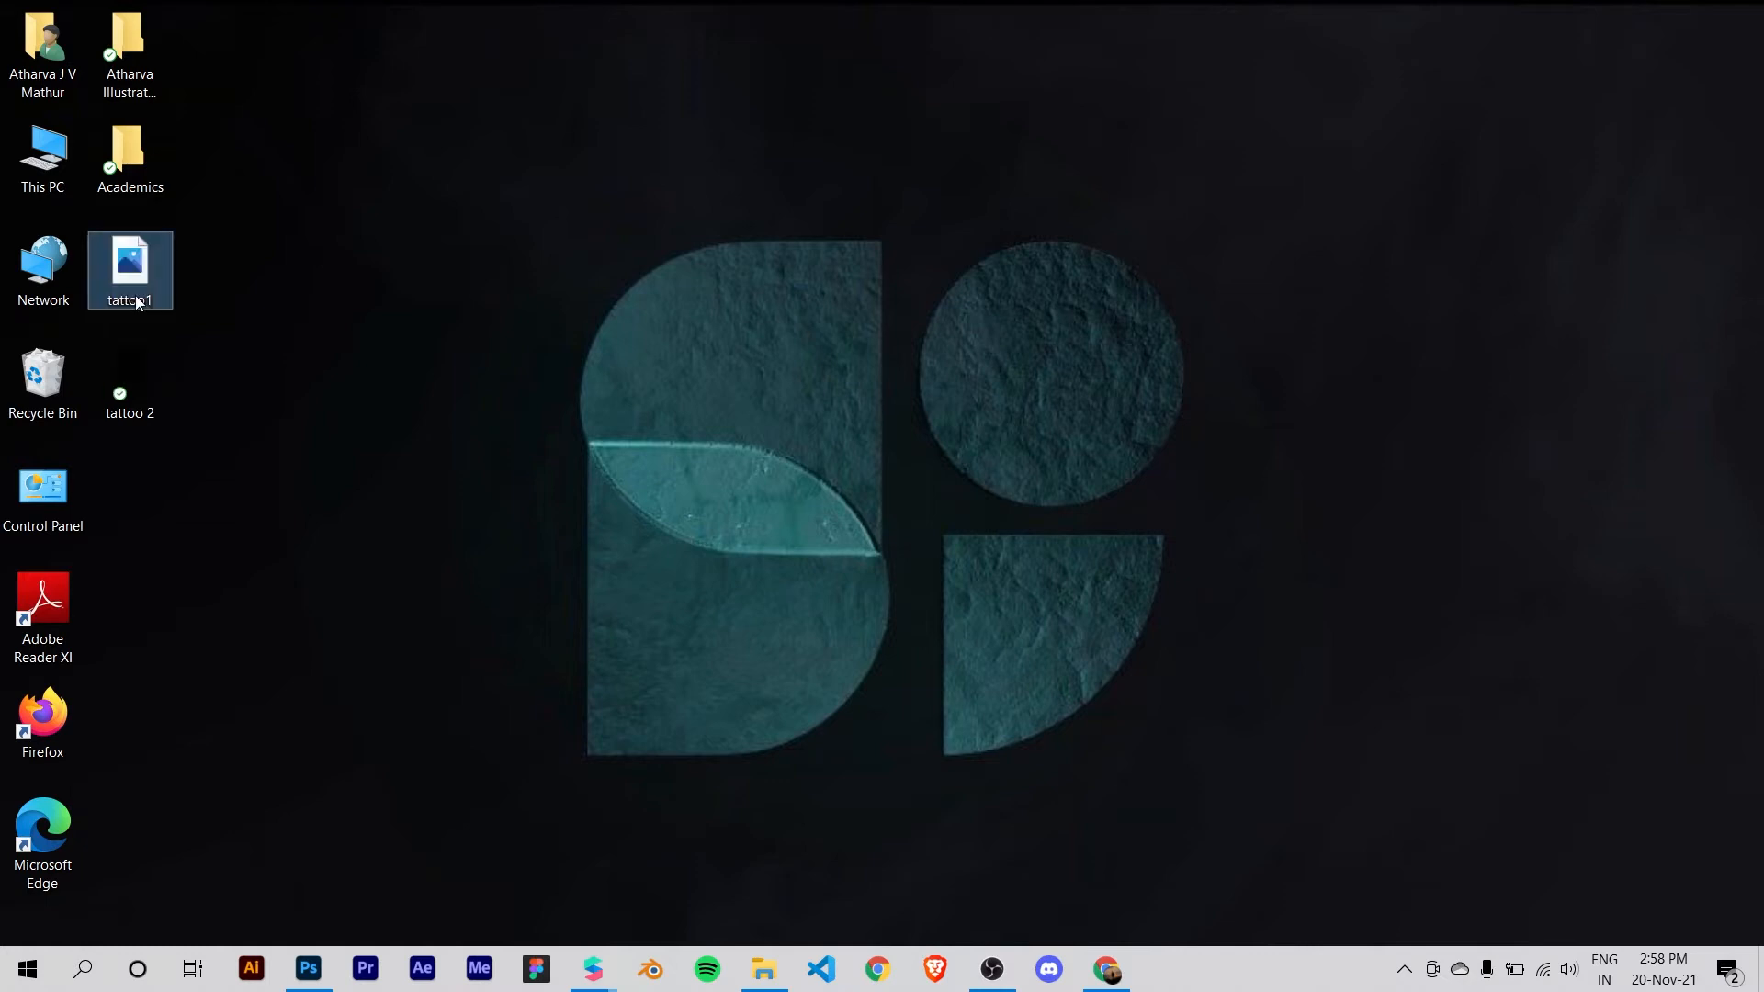
pyautogui.click(187, 298)
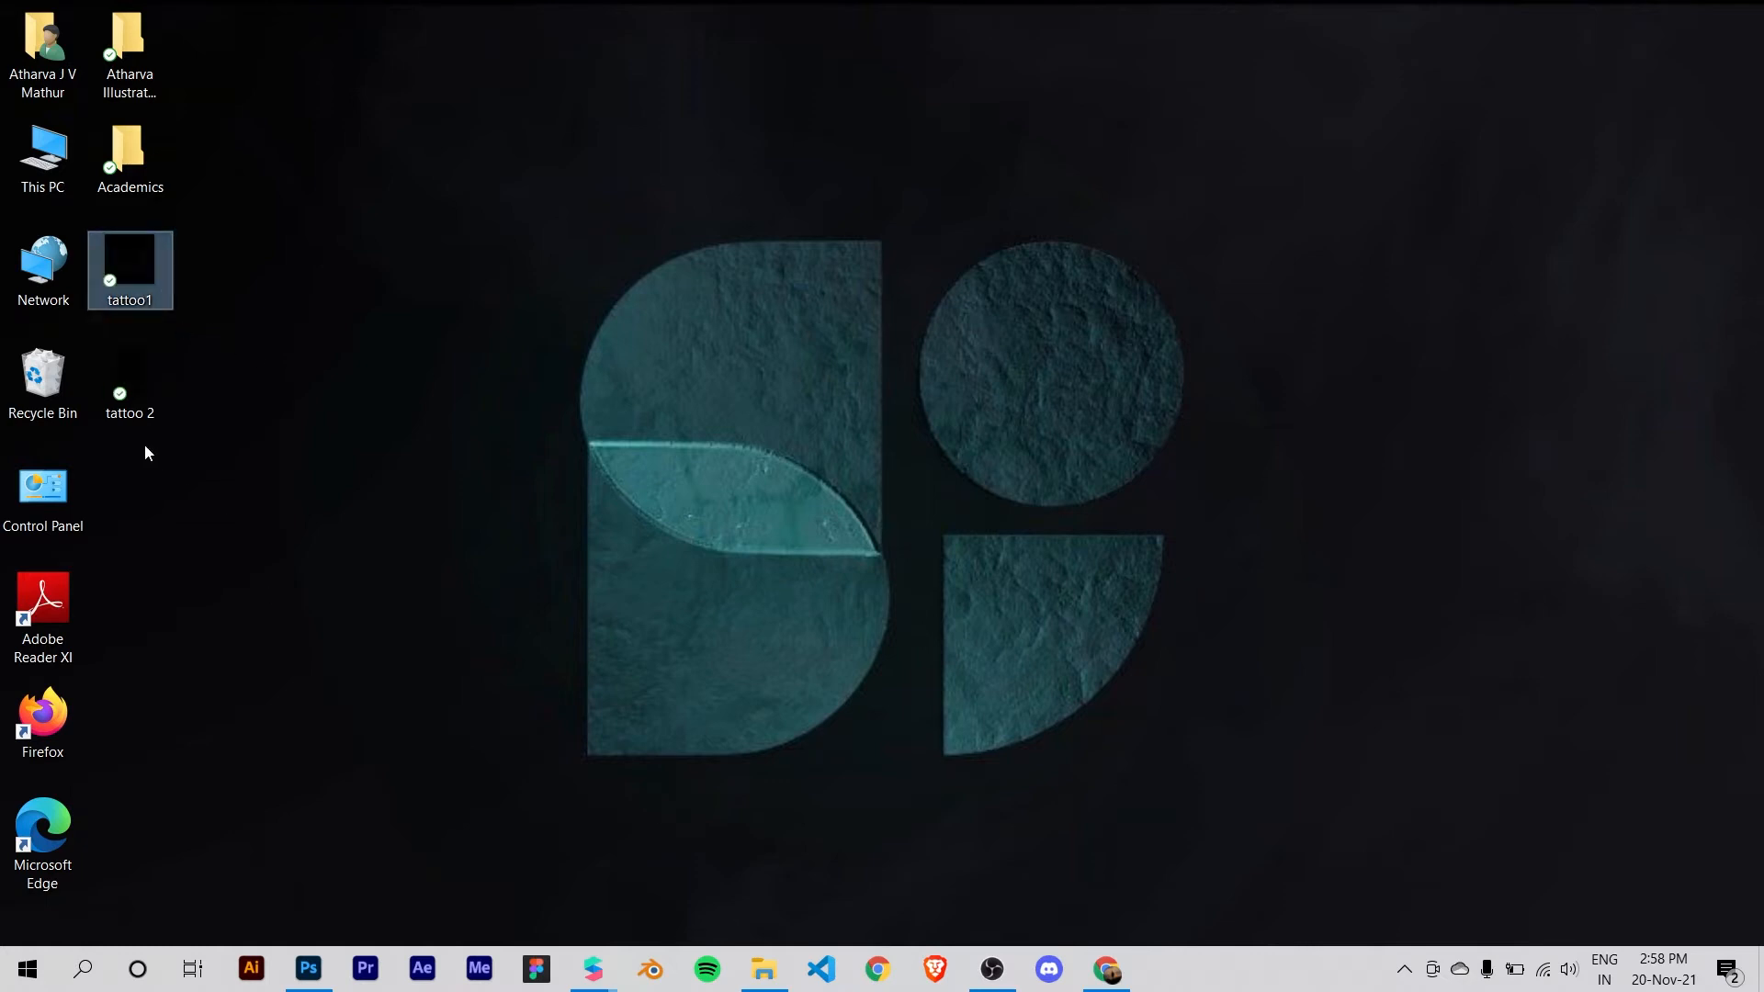
# Step: Place tattoo1 and tattoo 2 from the Desktop into the faceMasculine document in Photoshop, scaling the wings down onto the face's right-hand cheek
pyautogui.moveTo(292, 449); pyautogui.dragTo(345, 691)
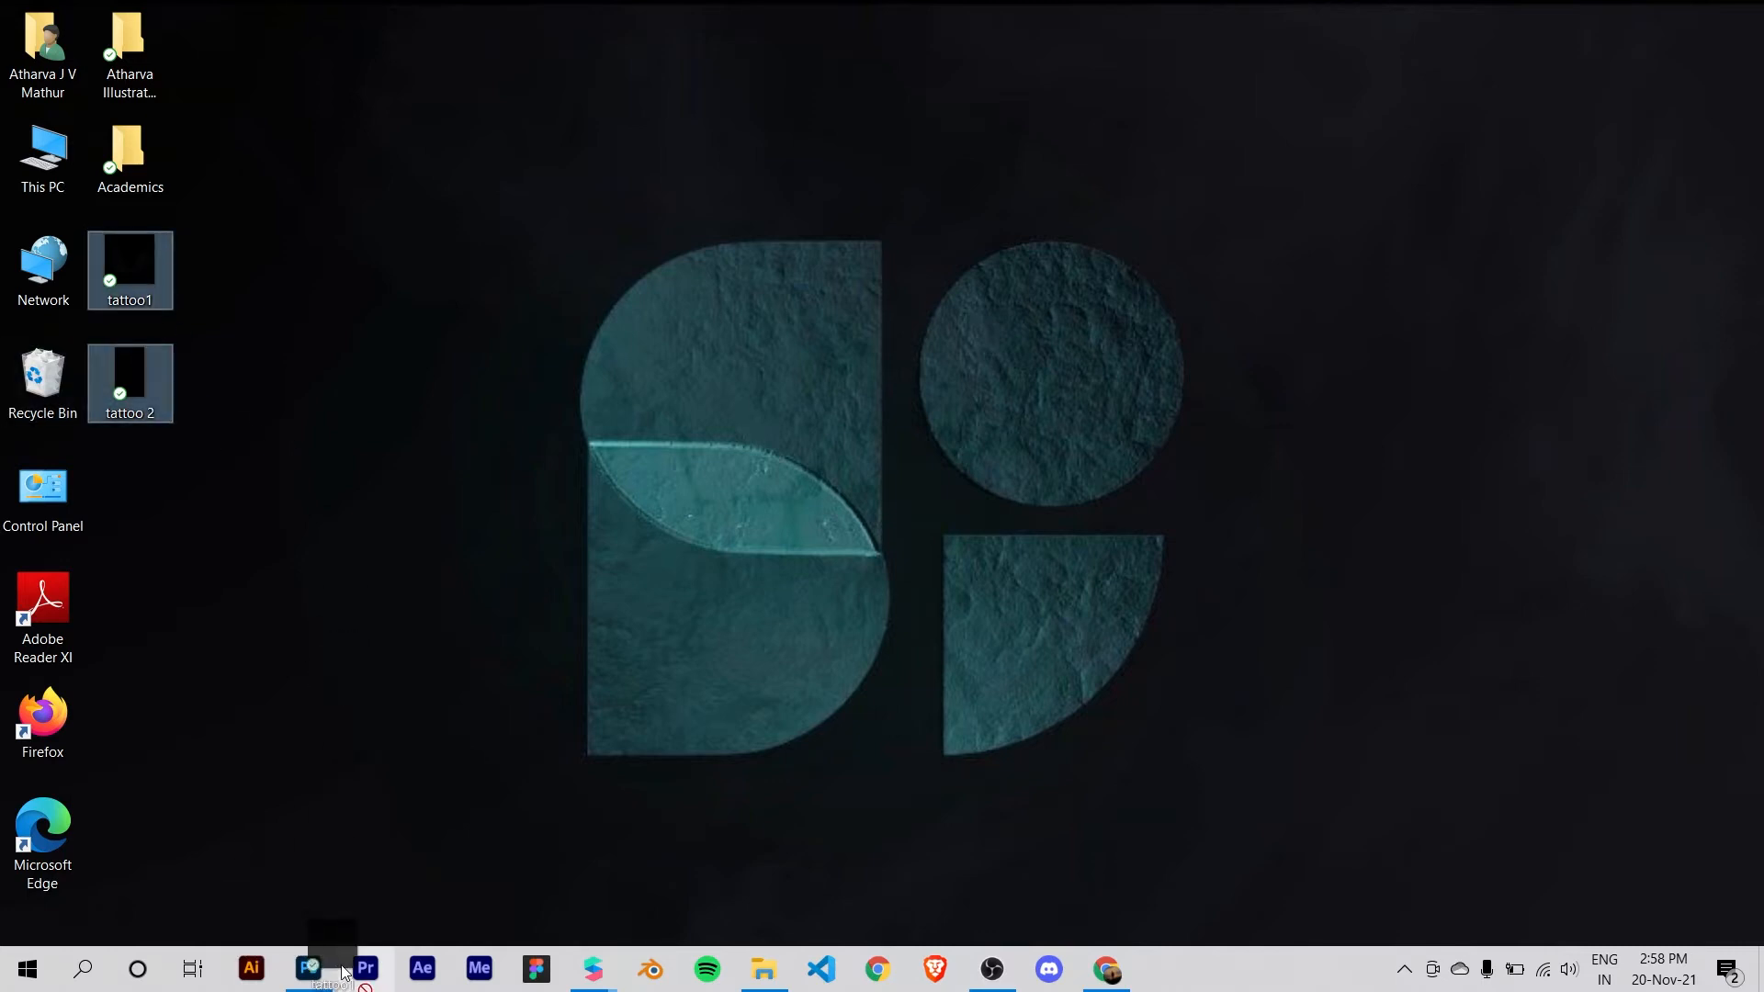
pyautogui.moveTo(324, 977); pyautogui.dragTo(748, 527)
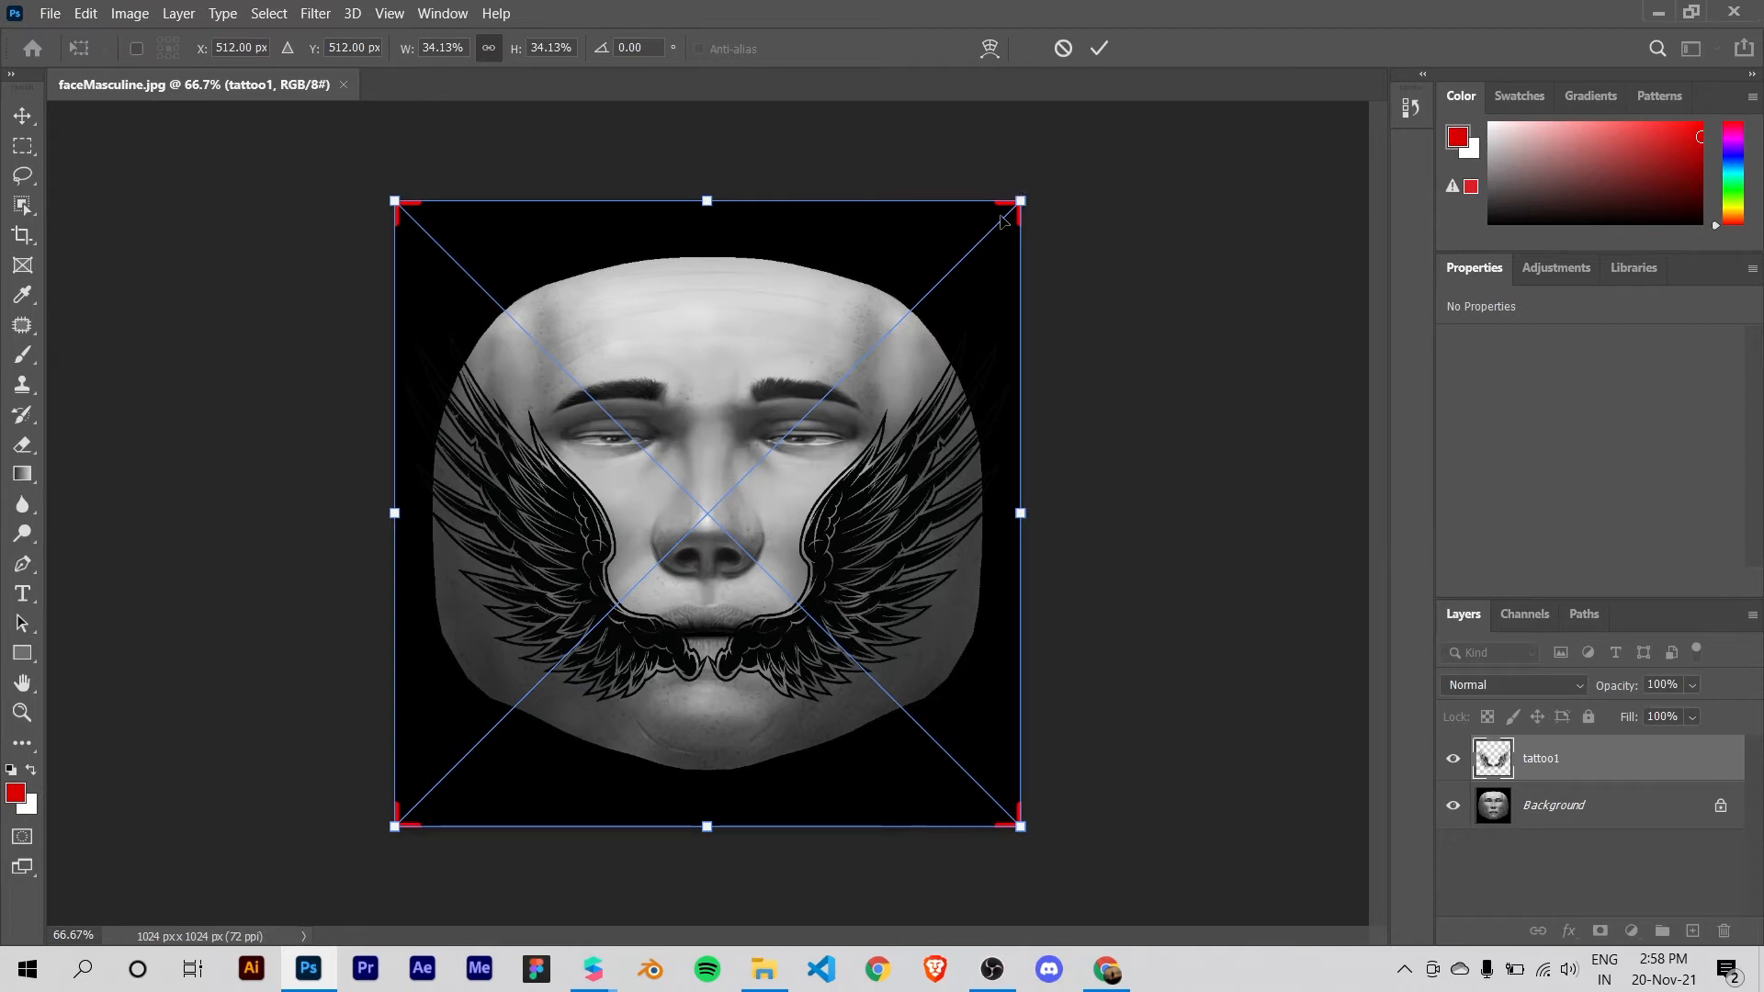
pyautogui.moveTo(1021, 195); pyautogui.dragTo(858, 362)
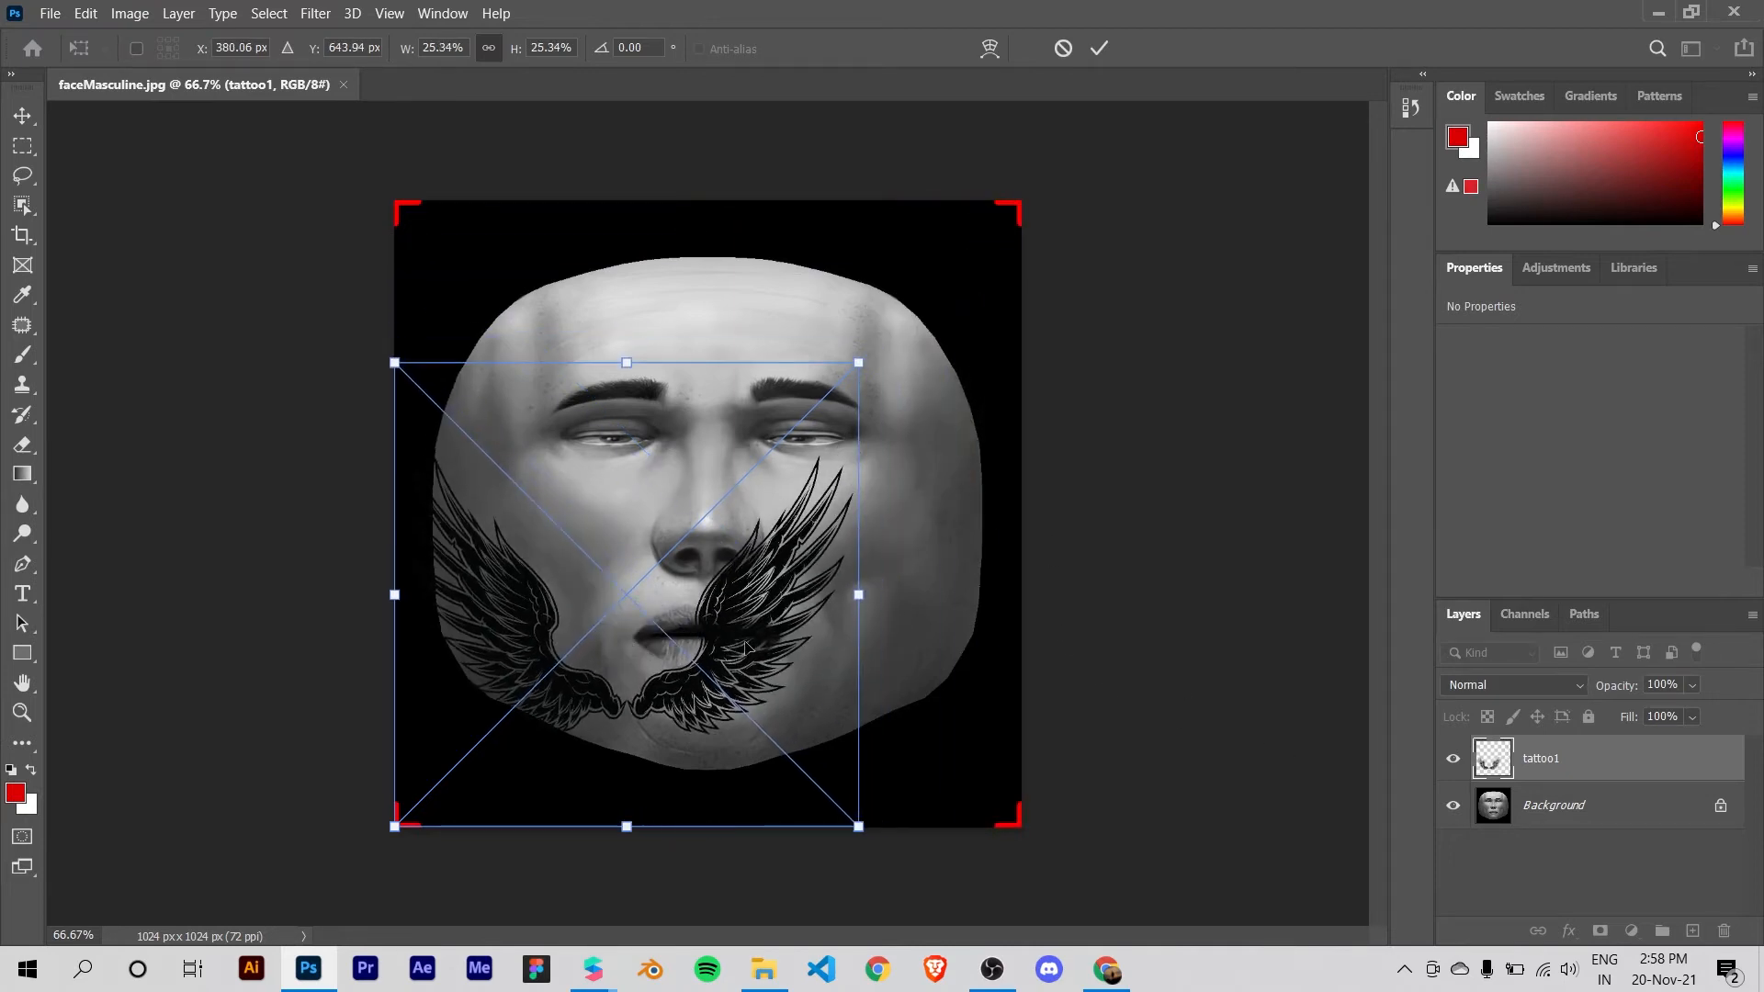
pyautogui.moveTo(740, 668); pyautogui.dragTo(821, 520)
pyautogui.moveTo(937, 680); pyautogui.dragTo(658, 471)
pyautogui.moveTo(618, 362); pyautogui.dragTo(850, 570)
pyautogui.moveTo(708, 421); pyautogui.dragTo(789, 502)
pyautogui.moveTo(902, 609); pyautogui.dragTo(887, 574)
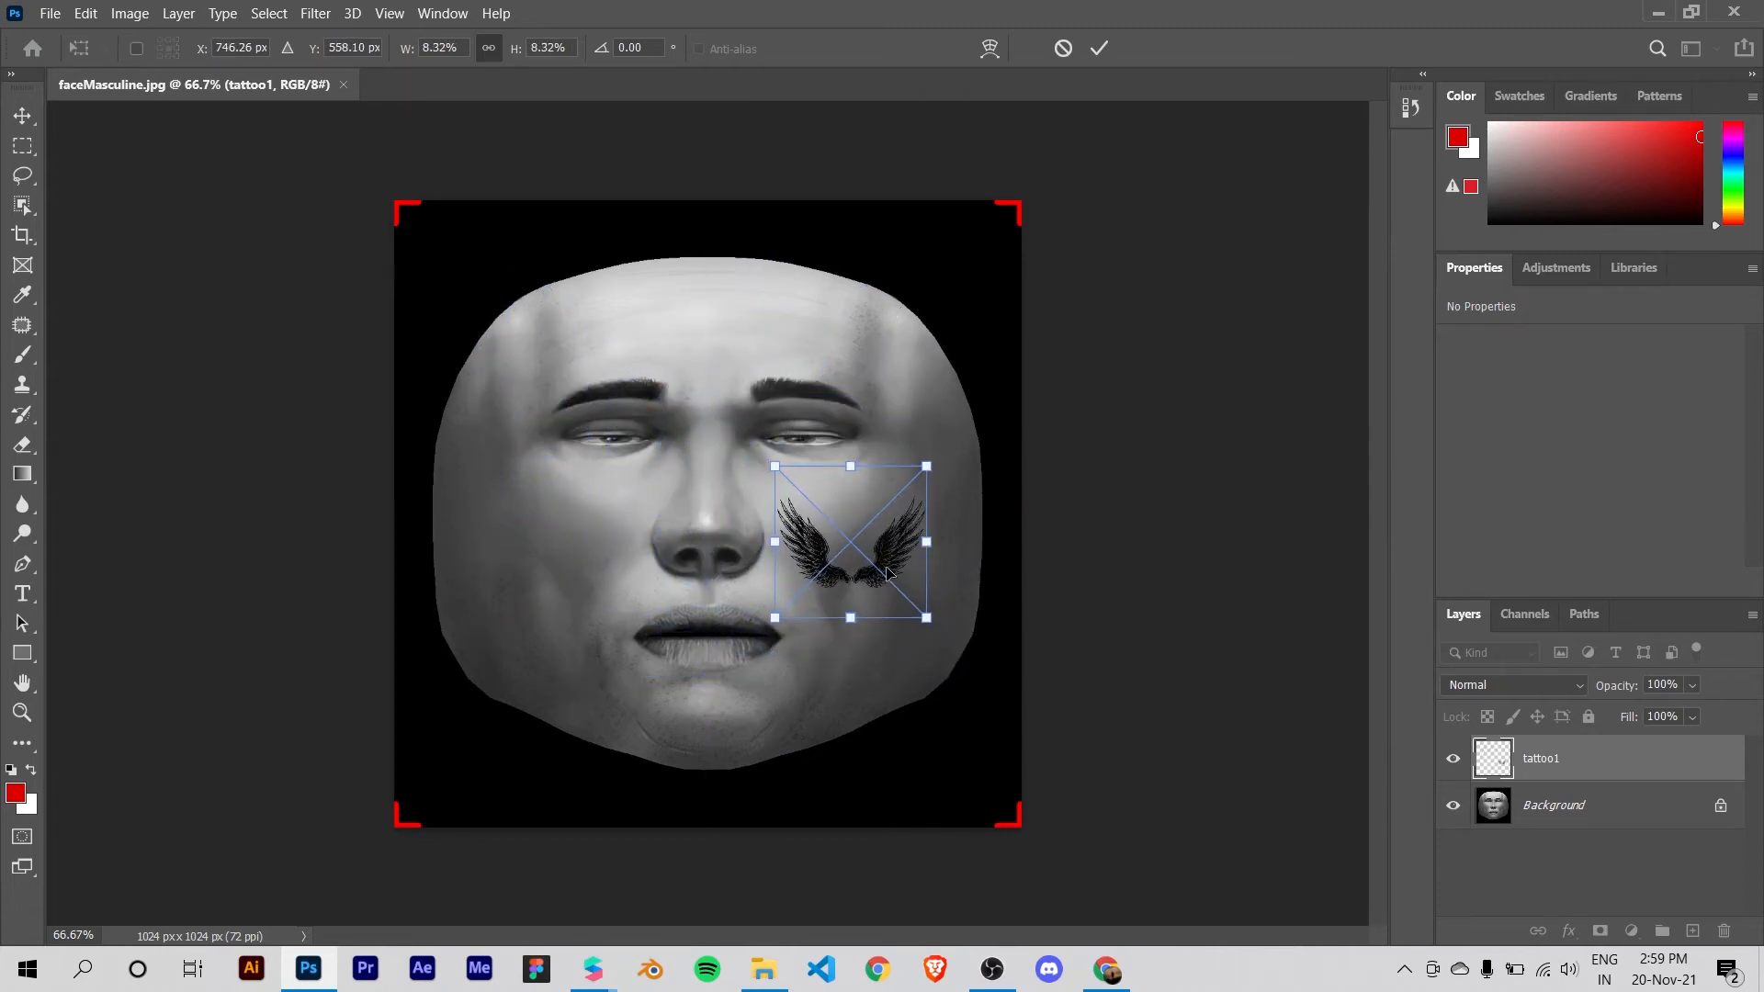
pyautogui.moveTo(927, 465); pyautogui.dragTo(907, 485)
pyautogui.moveTo(873, 570); pyautogui.dragTo(885, 565)
pyautogui.click(1097, 57)
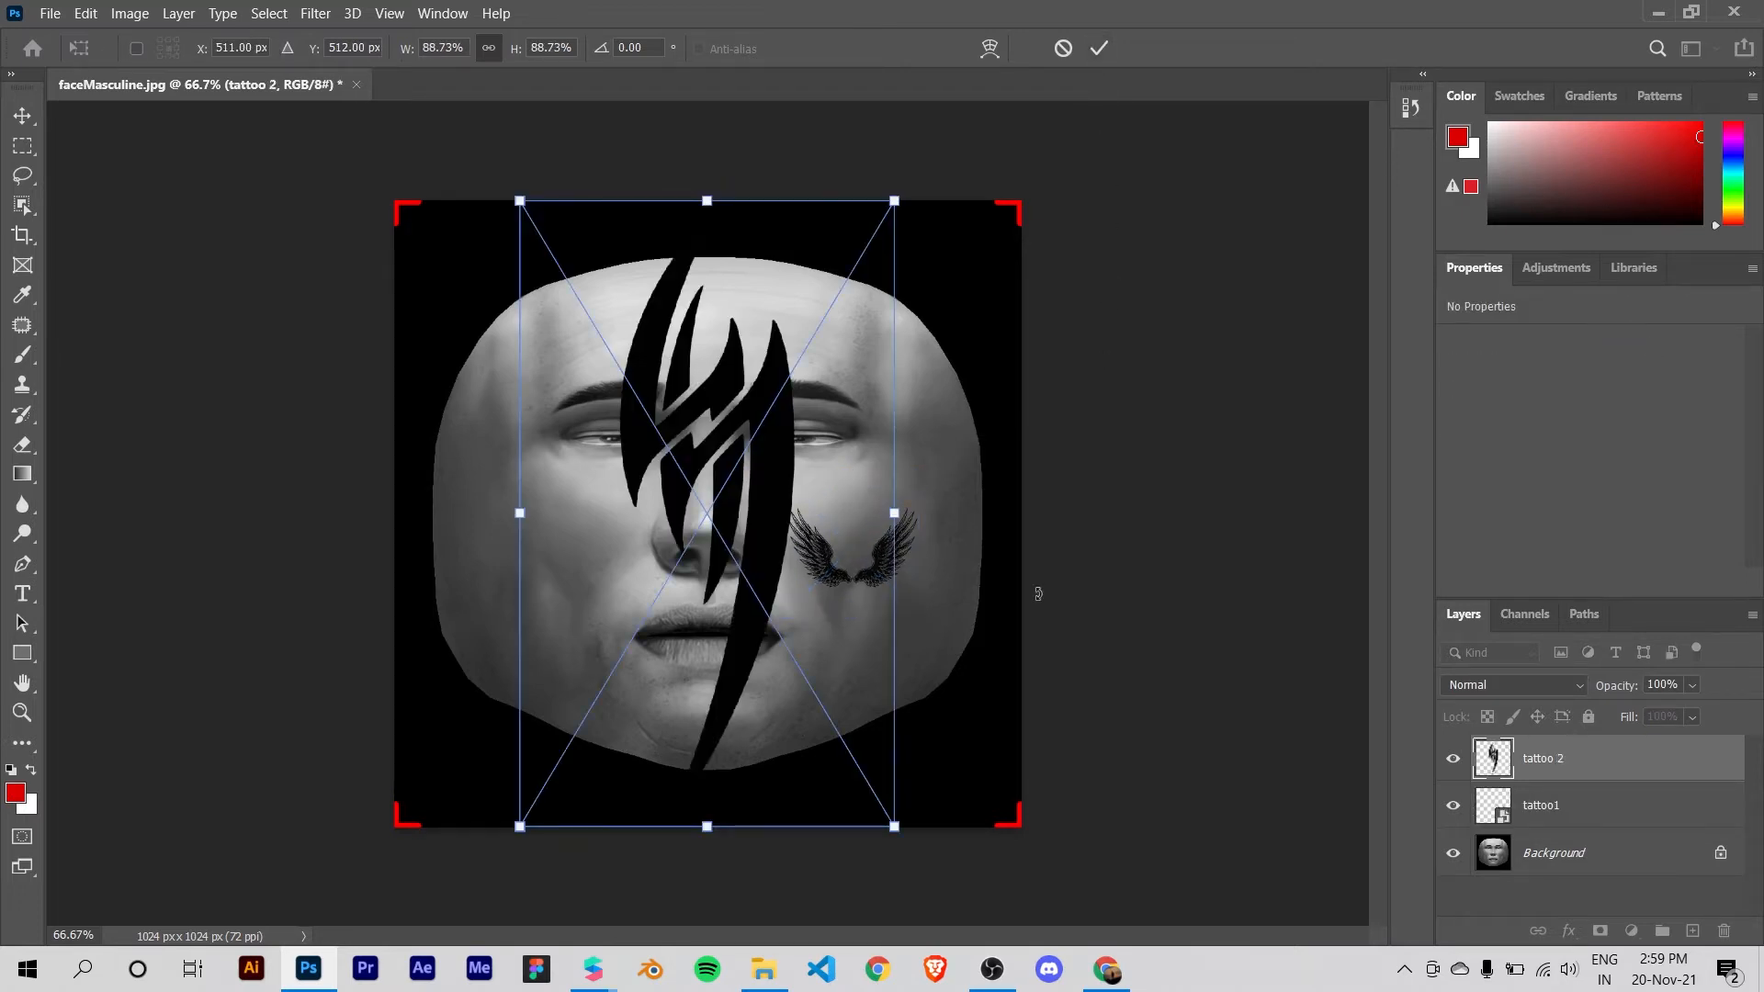
# Step: Scale the placed tattoo 2 artwork down to about 18% and position it on the cheek opposite the wings
pyautogui.moveTo(898, 216); pyautogui.dragTo(643, 621)
pyautogui.moveTo(603, 716); pyautogui.dragTo(591, 579)
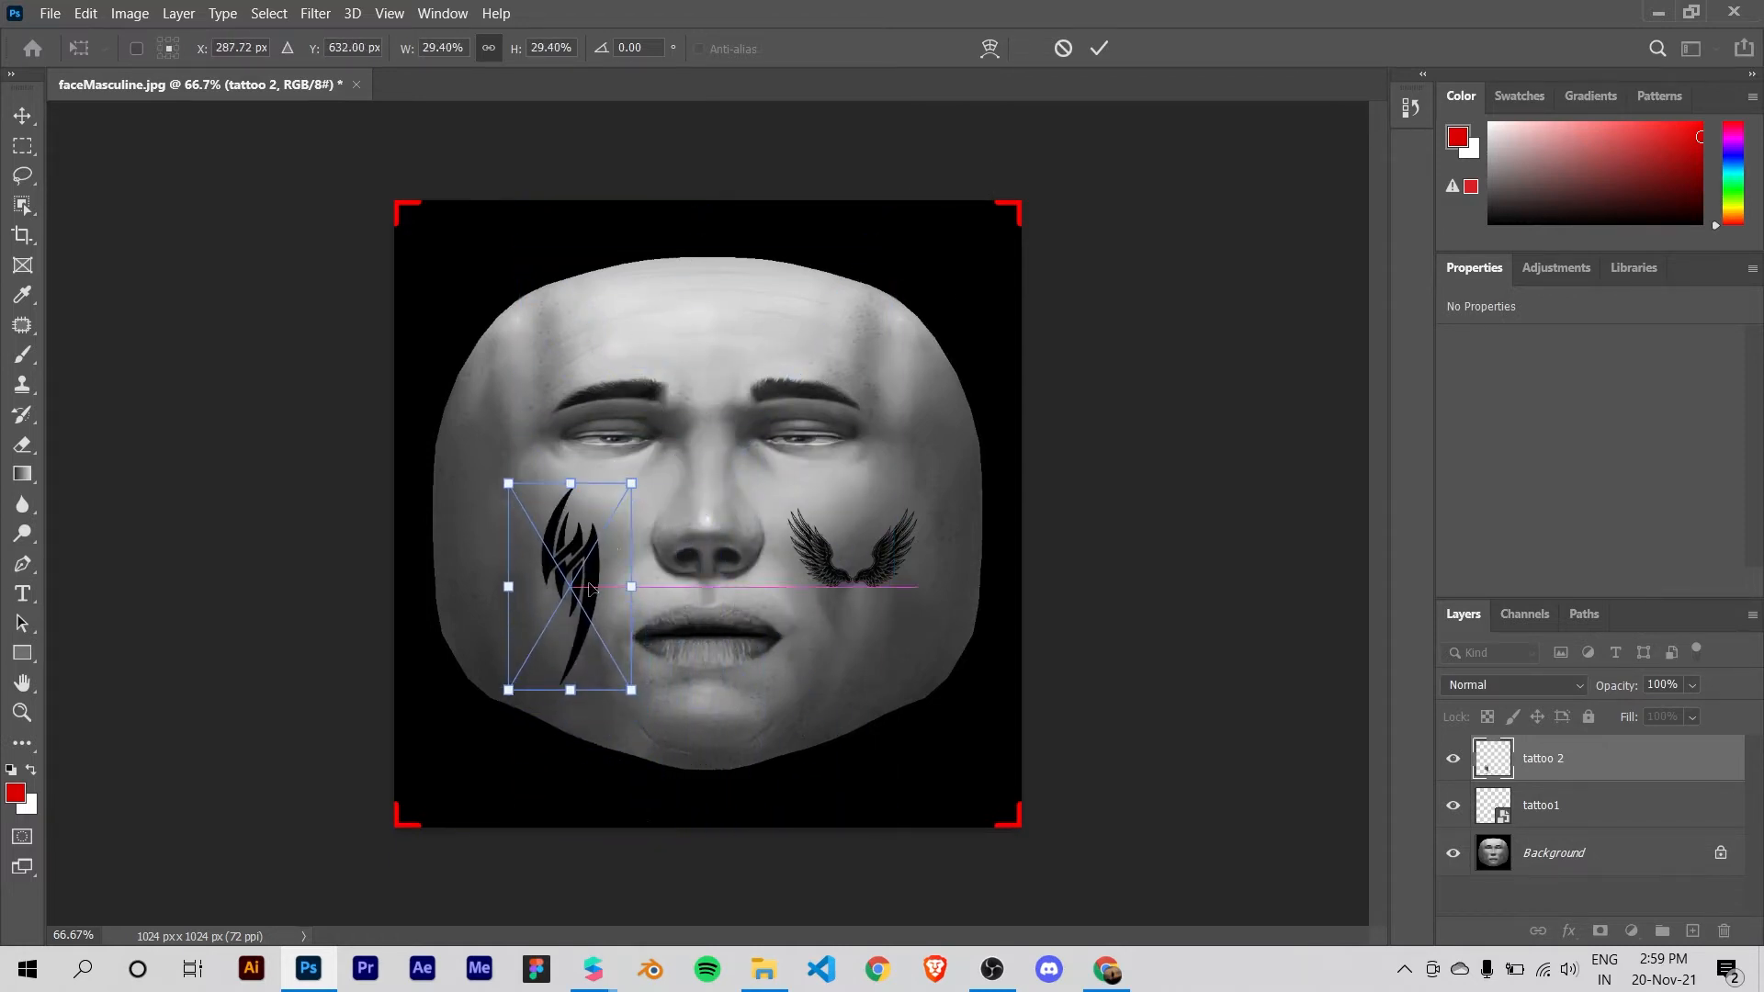
pyautogui.moveTo(631, 483); pyautogui.dragTo(602, 533)
pyautogui.moveTo(591, 595)
pyautogui.mouseDown()
pyautogui.moveTo(602, 547)
pyautogui.moveTo(596, 563)
pyautogui.mouseUp()
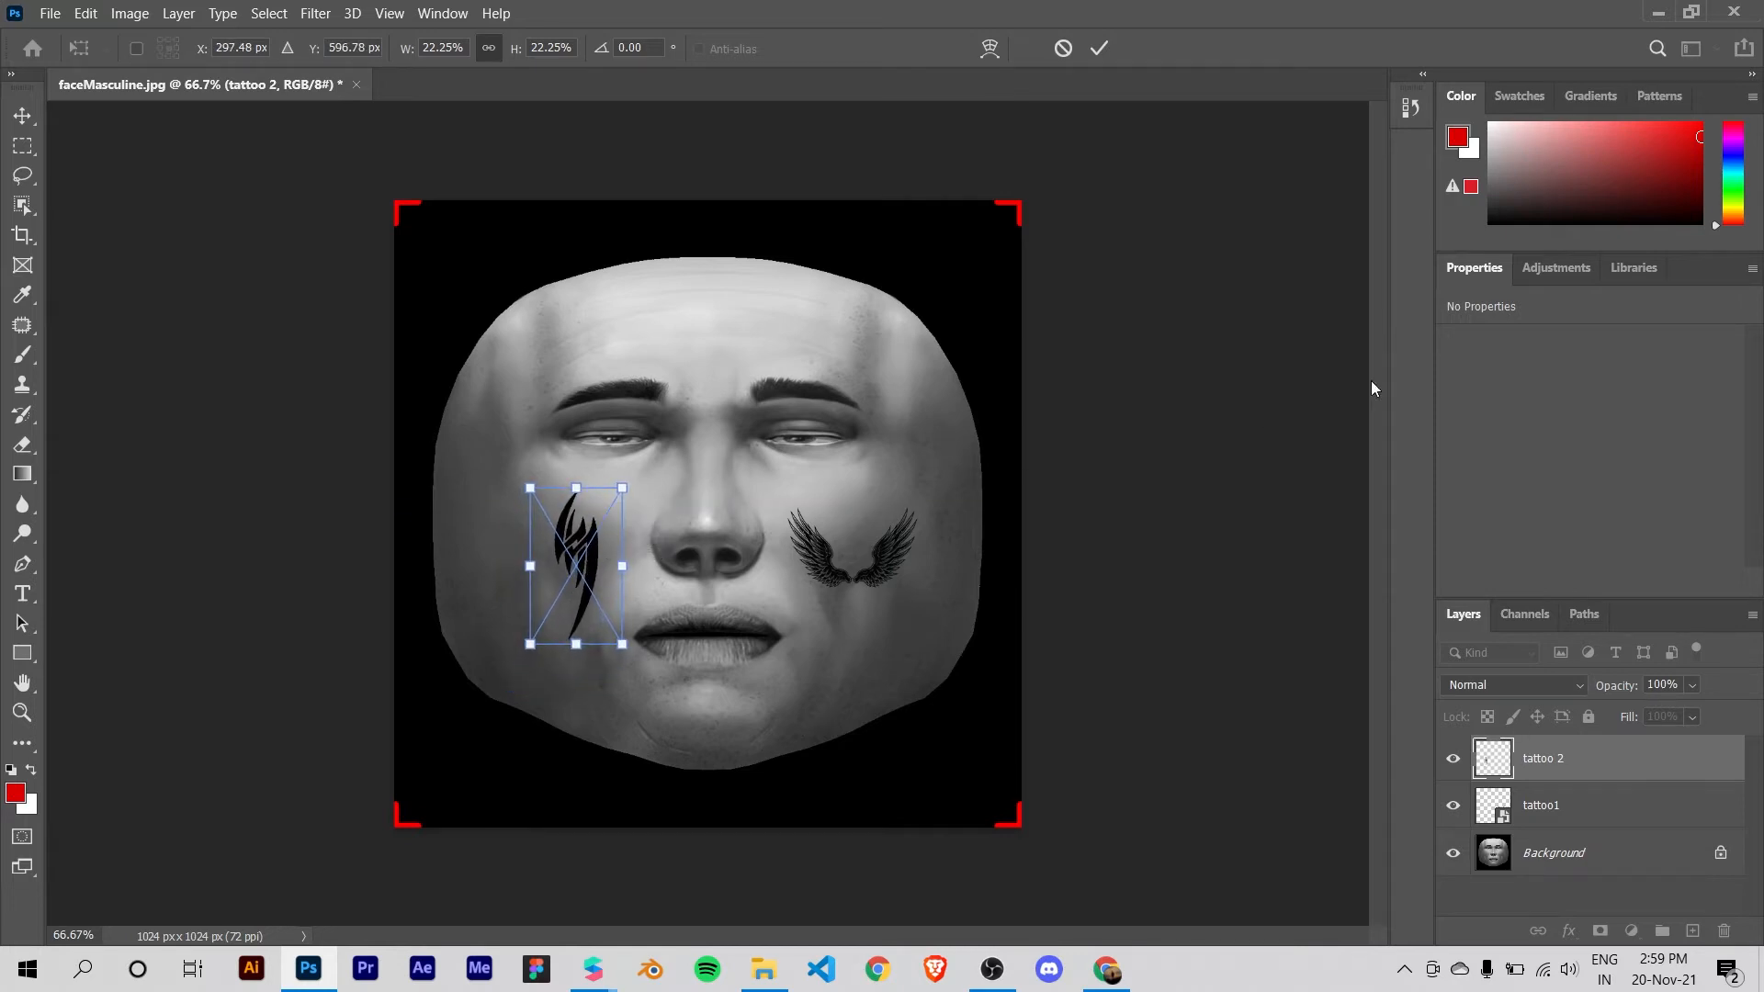
pyautogui.moveTo(625, 488); pyautogui.dragTo(581, 546)
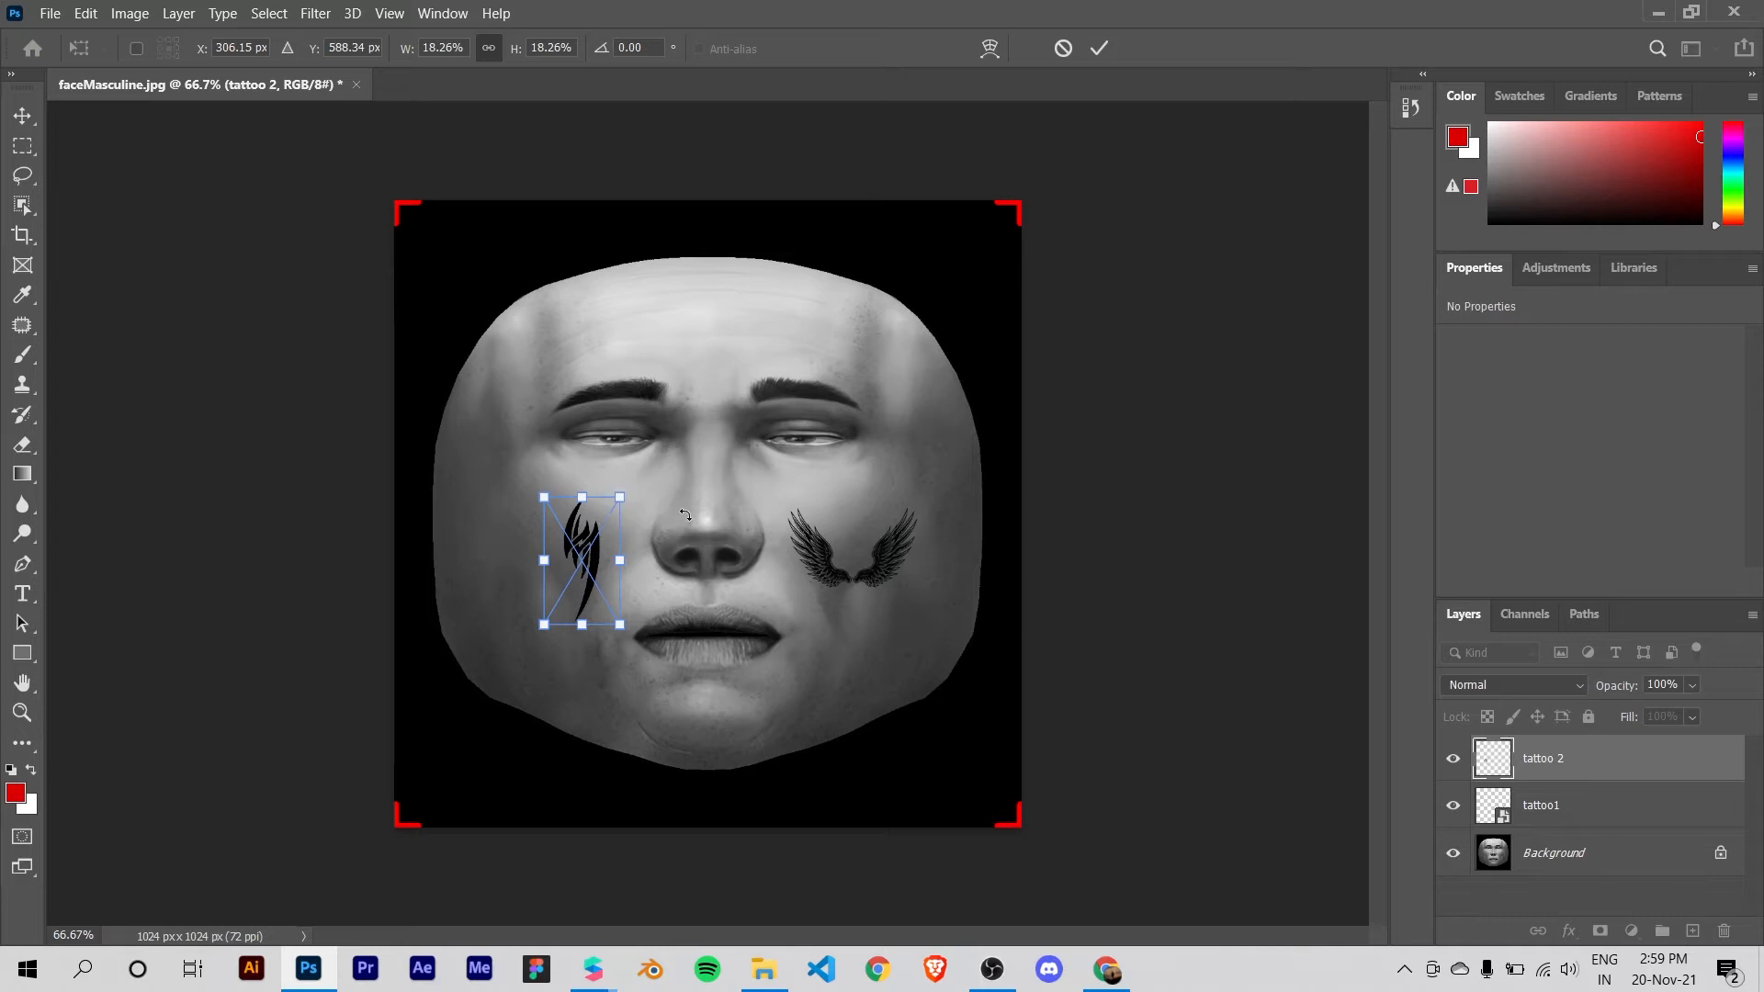
pyautogui.click(1100, 49)
# Step: Fine-tune the positions of the wings and the tribal tattoo on the cheeks, placing tattoo 2 at about X 283 px, Y 471 px
pyautogui.moveTo(855, 579); pyautogui.dragTo(821, 563)
pyautogui.moveTo(593, 563); pyautogui.dragTo(606, 549)
pyautogui.moveTo(837, 563); pyautogui.dragTo(828, 563)
pyautogui.moveTo(602, 539); pyautogui.dragTo(593, 543)
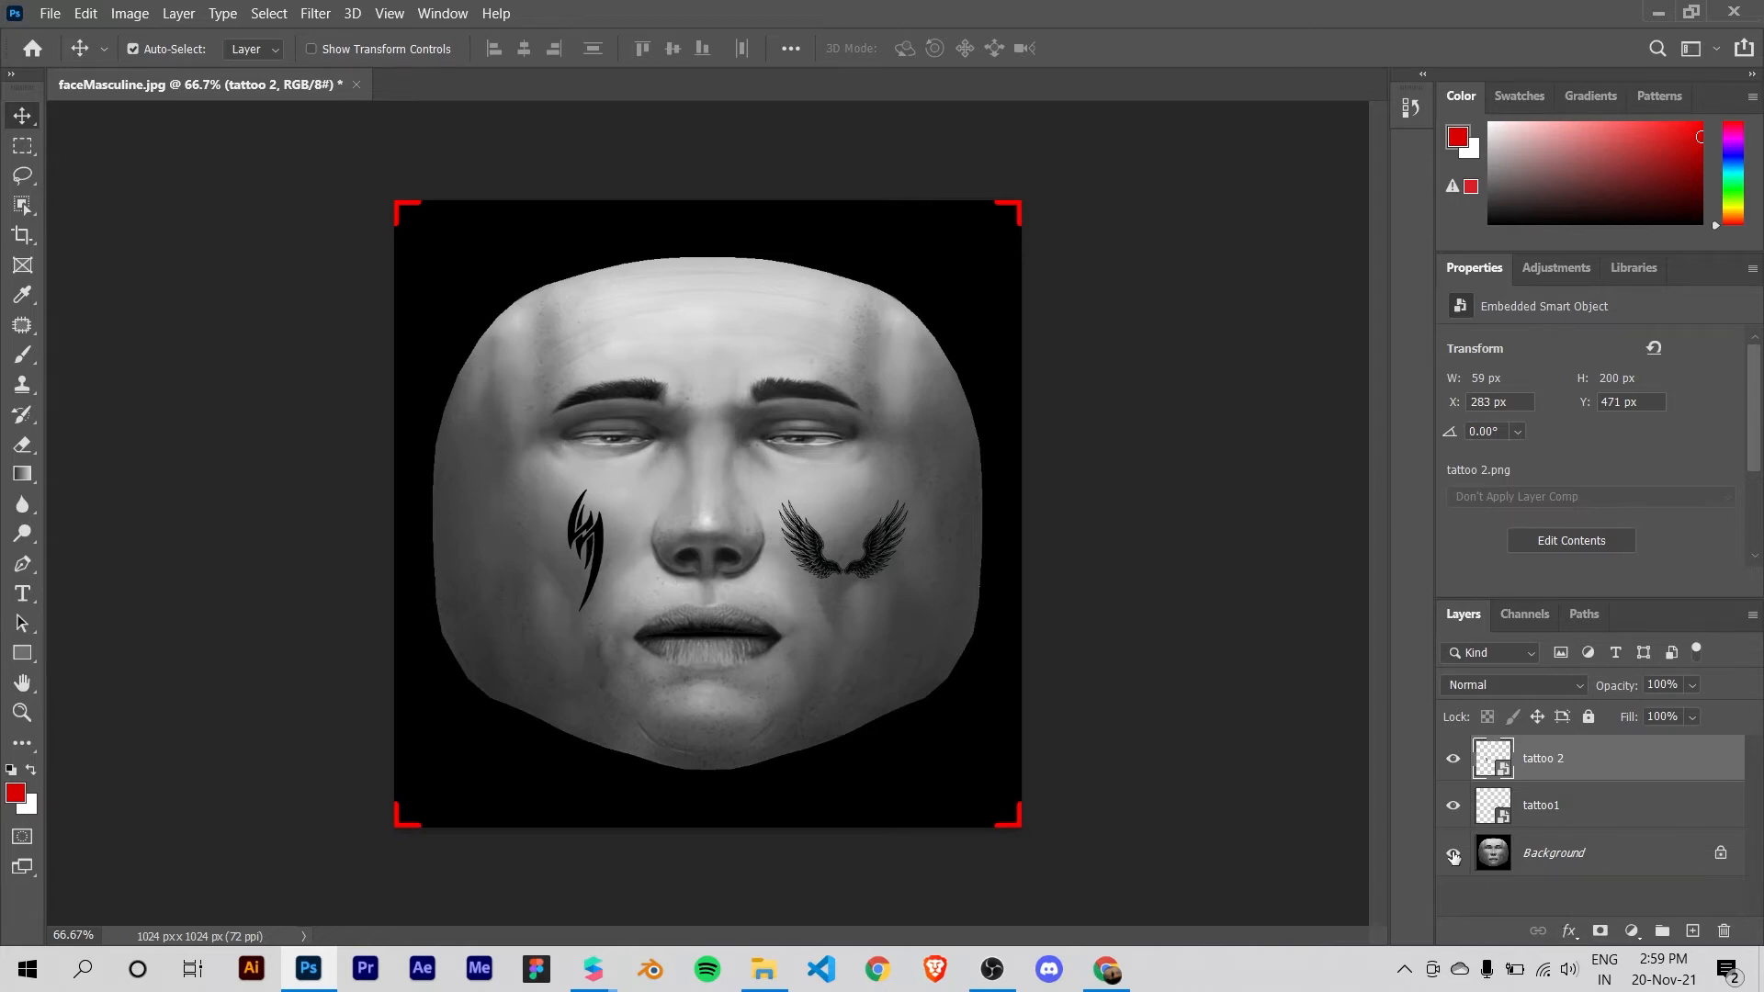
# Step: Hide the Background face layer and quick-export the transparent tattoo artwork to the Desktop as a PNG named spark asset
pyautogui.click(1454, 855)
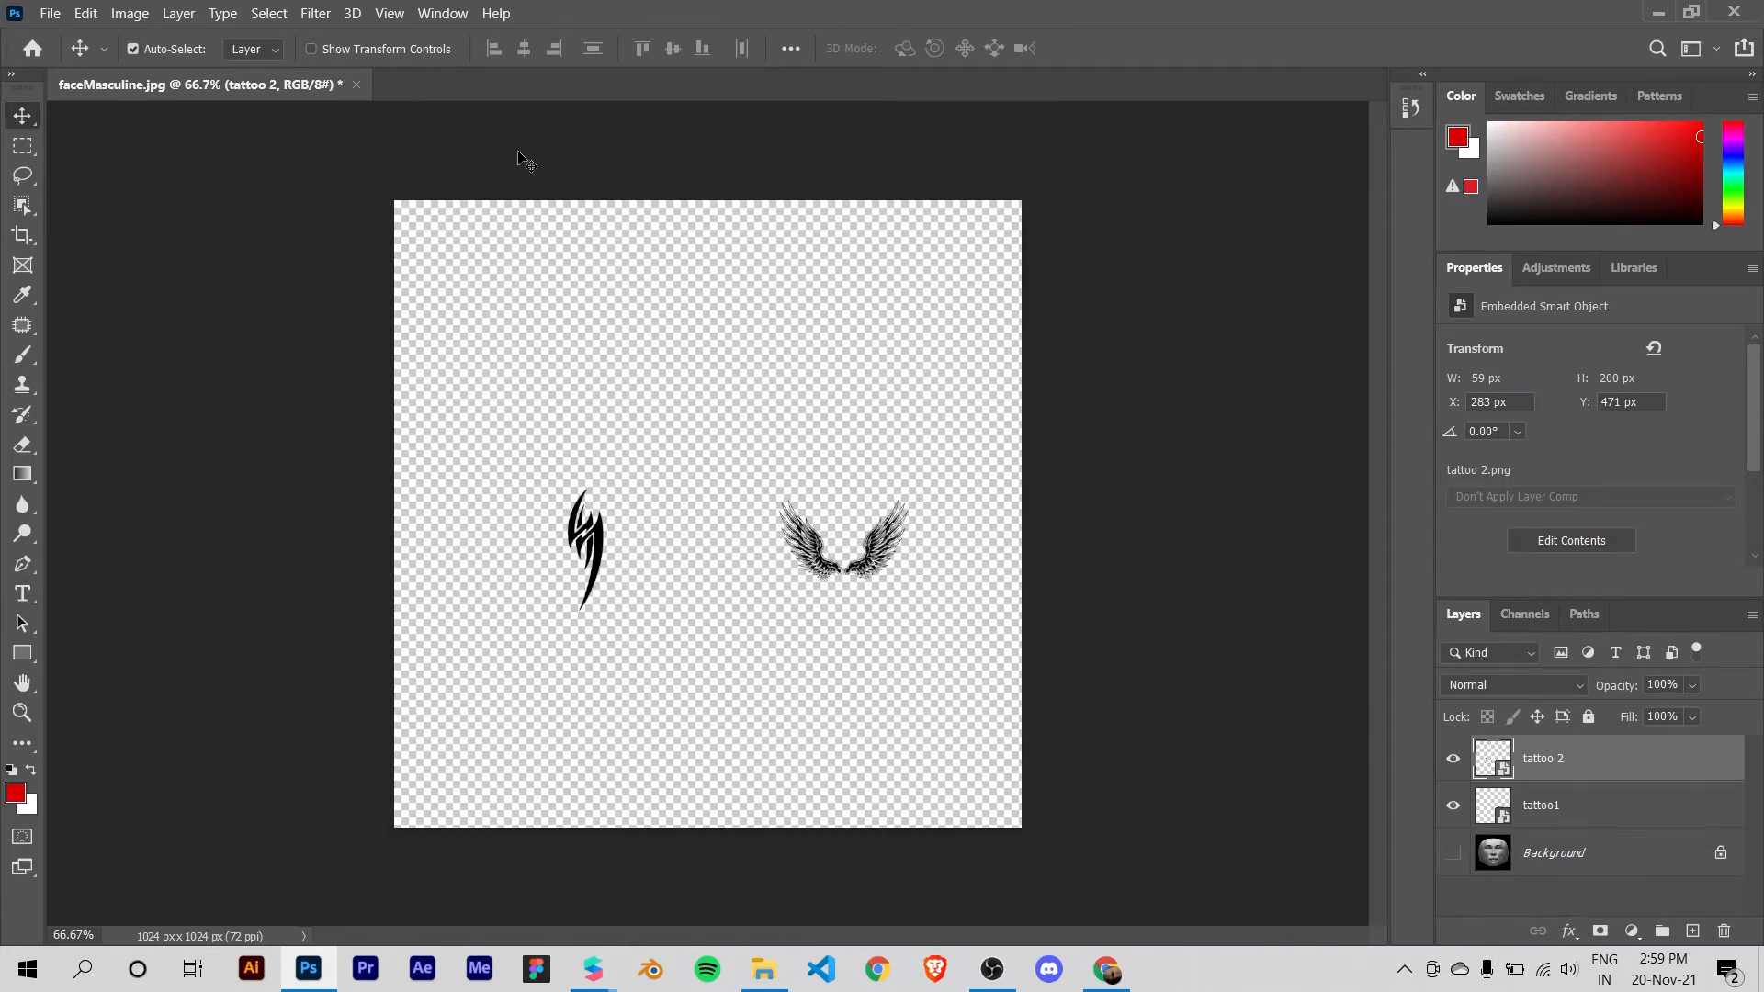
pyautogui.click(42, 13)
pyautogui.moveTo(129, 332)
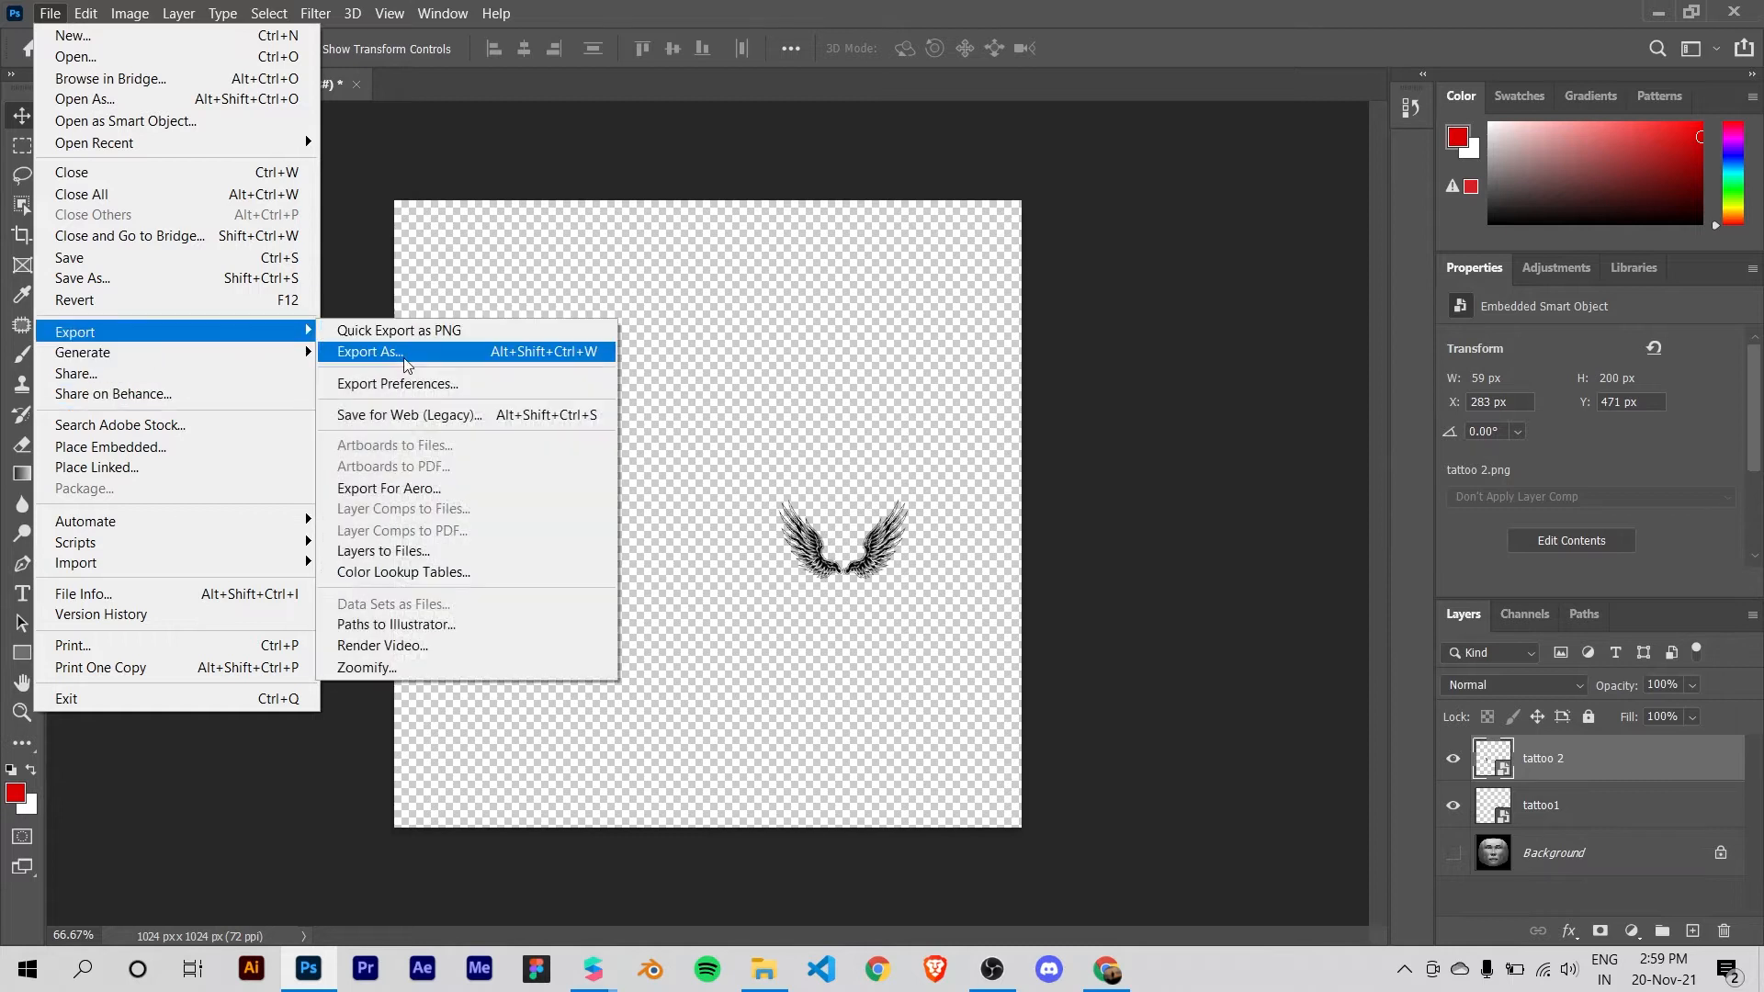
pyautogui.click(432, 330)
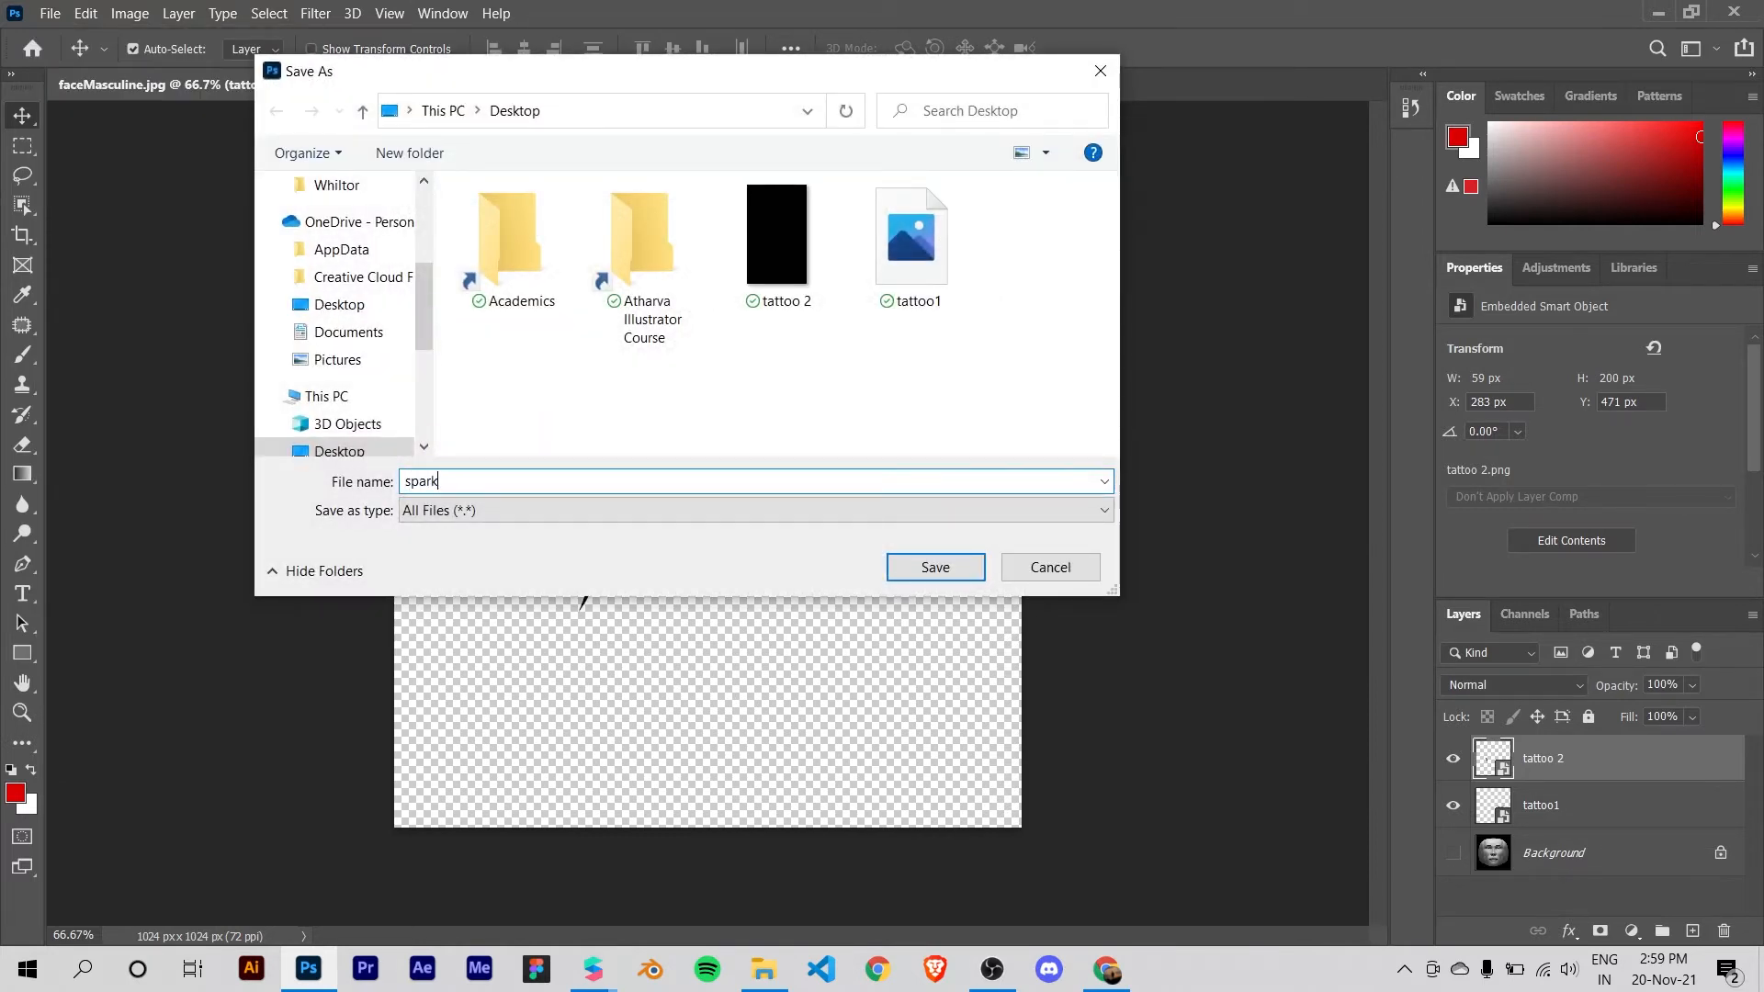
pyautogui.write('spark asses')
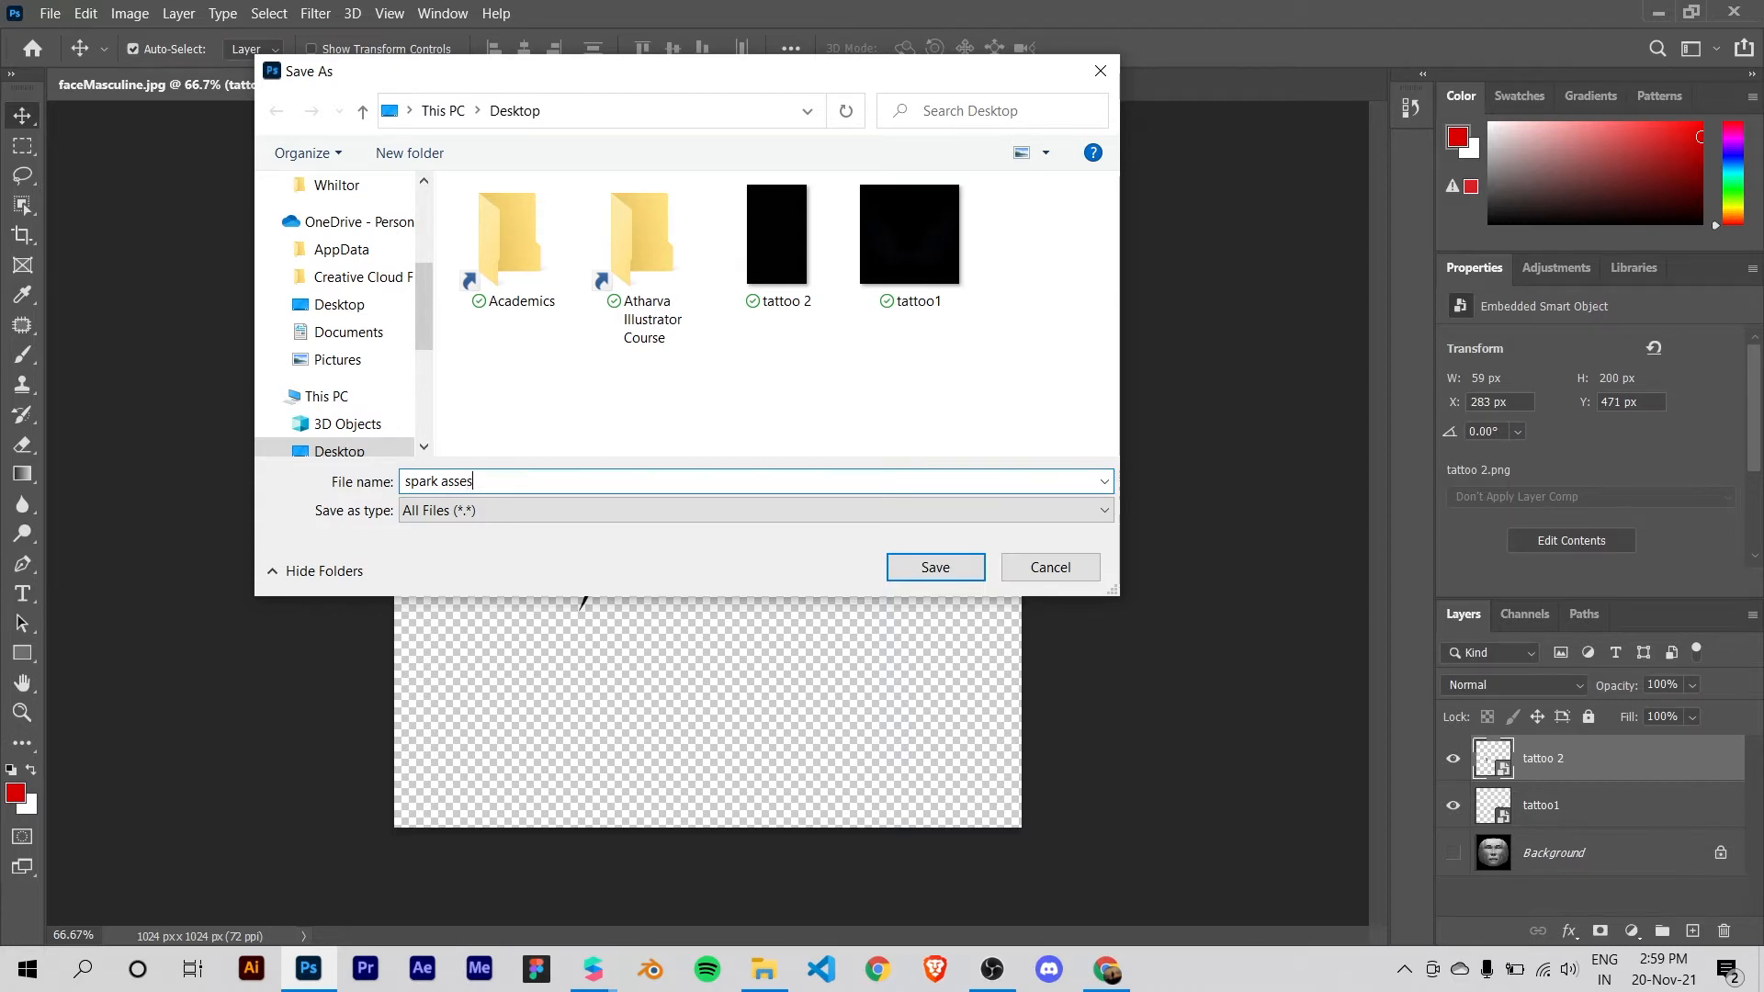
pyautogui.write('t')
pyautogui.press('Return')
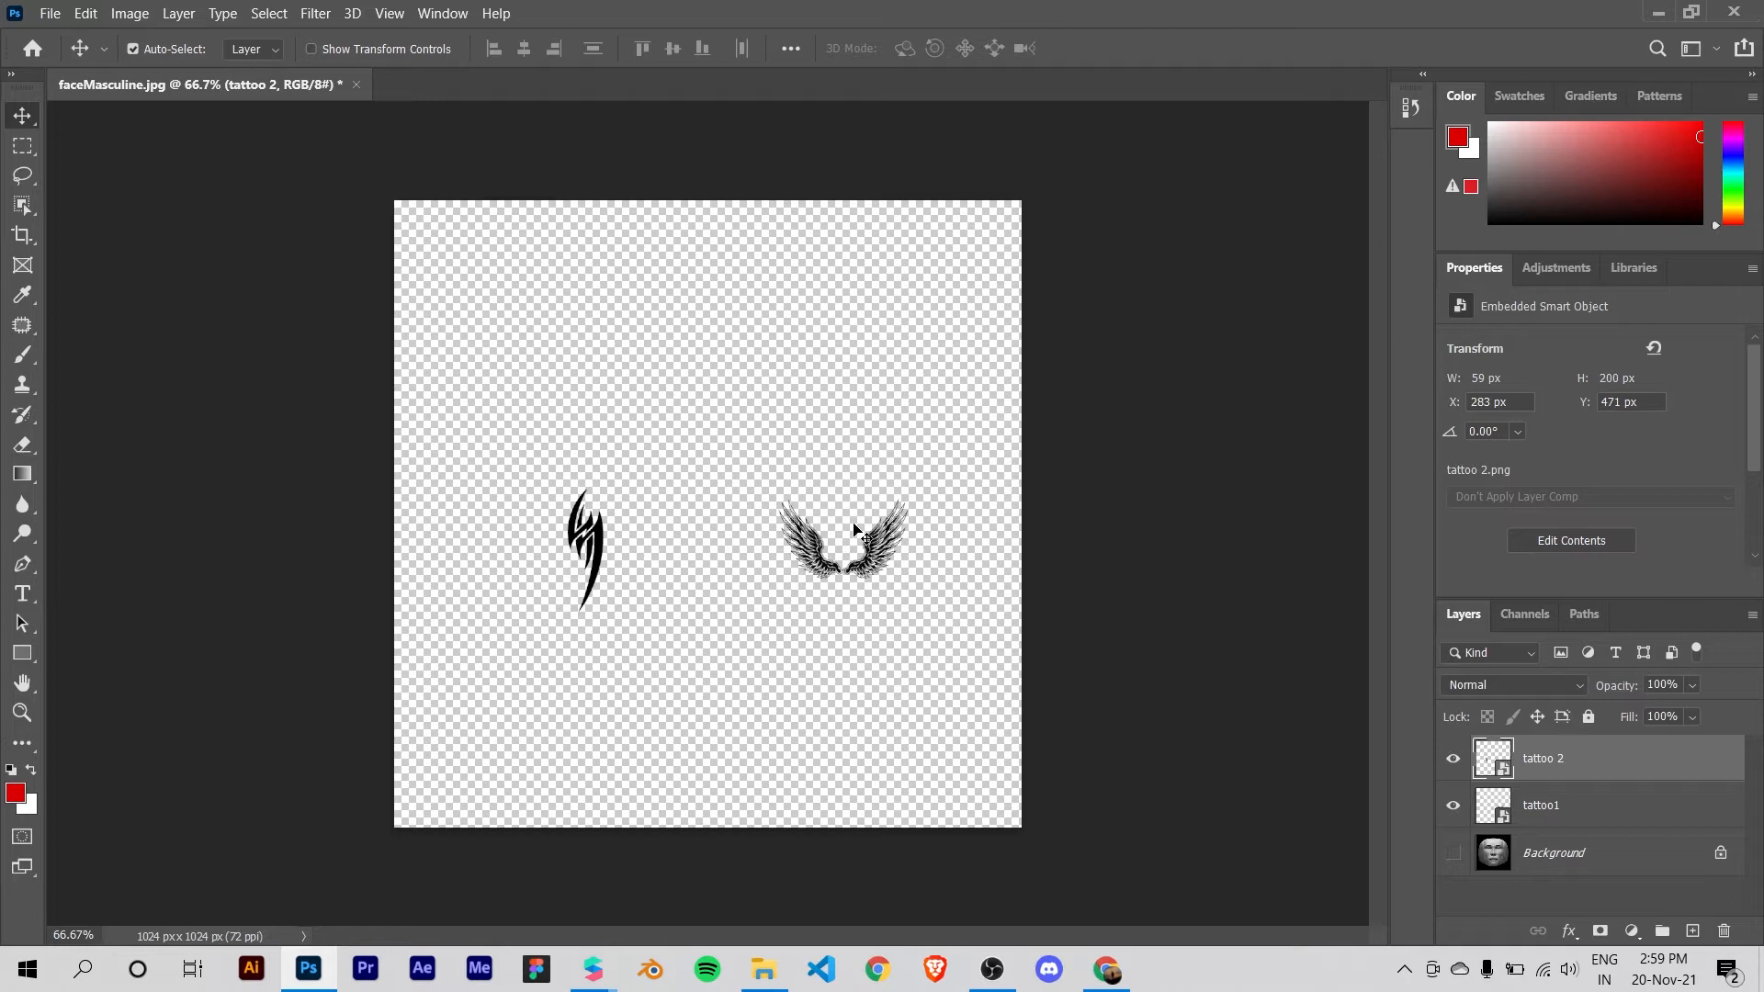
# Step: Switch to Spark AR Studio, importing the spark asset file from the Desktop as a texture, and close the AR Library window
pyautogui.click(1655, 14)
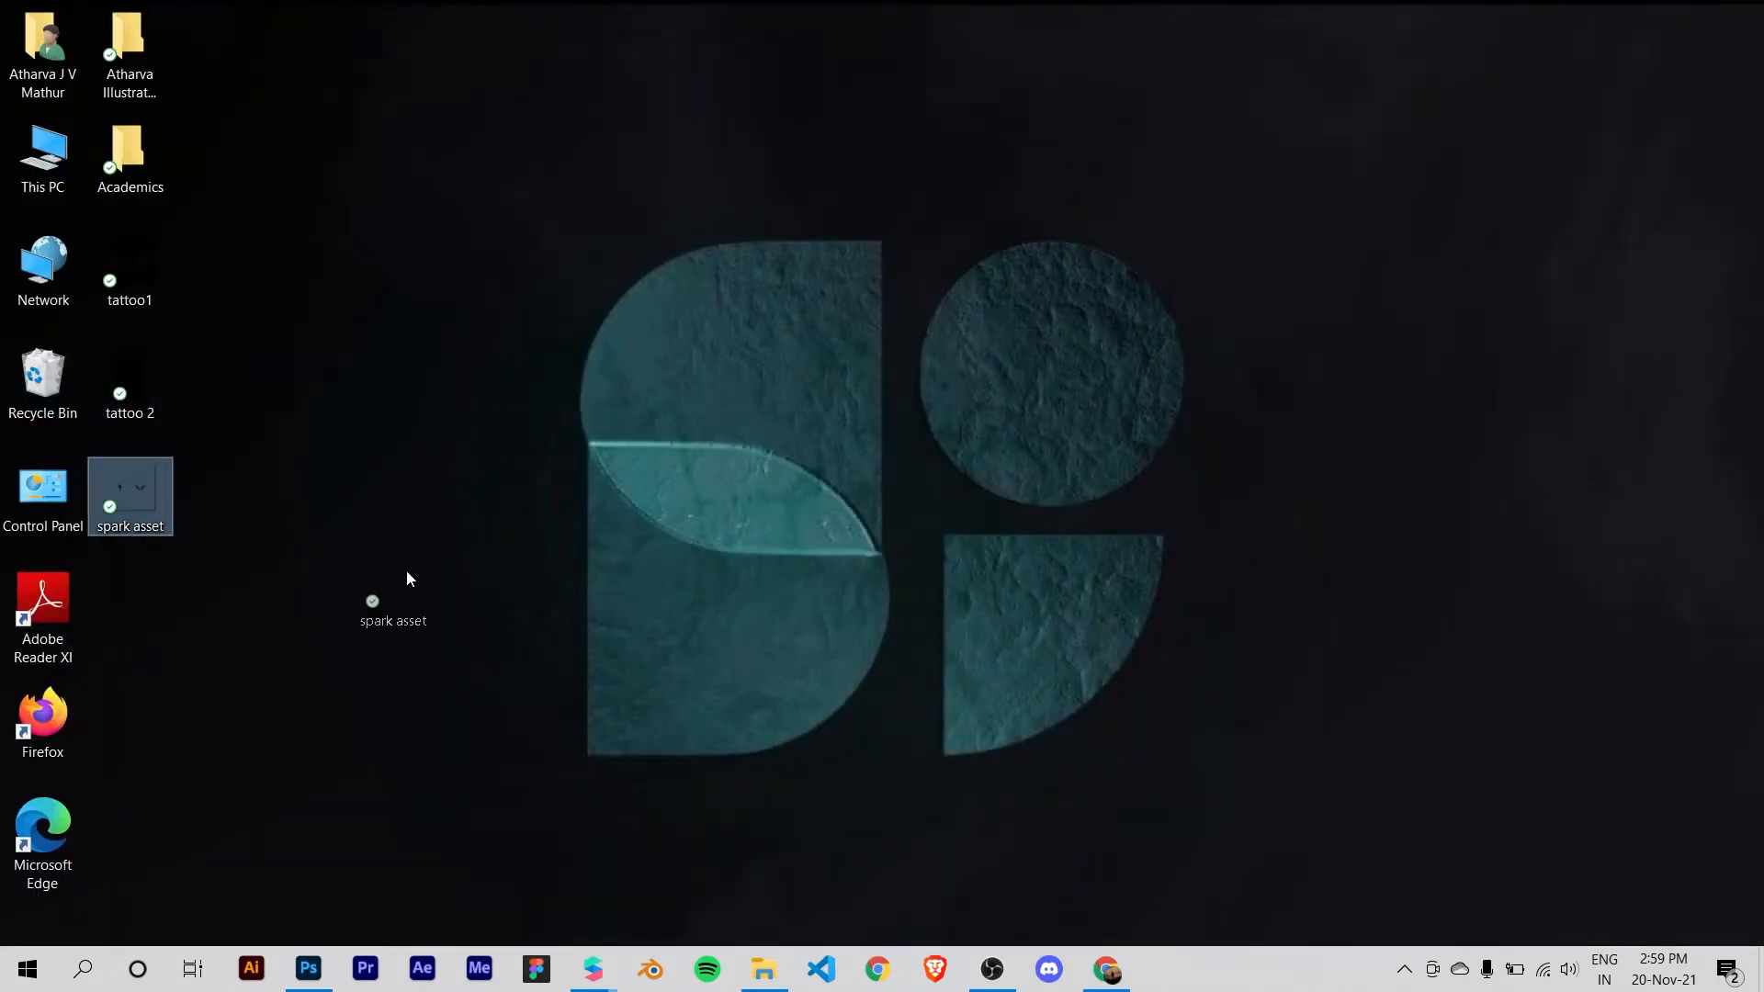
pyautogui.moveTo(410, 576); pyautogui.dragTo(308, 501)
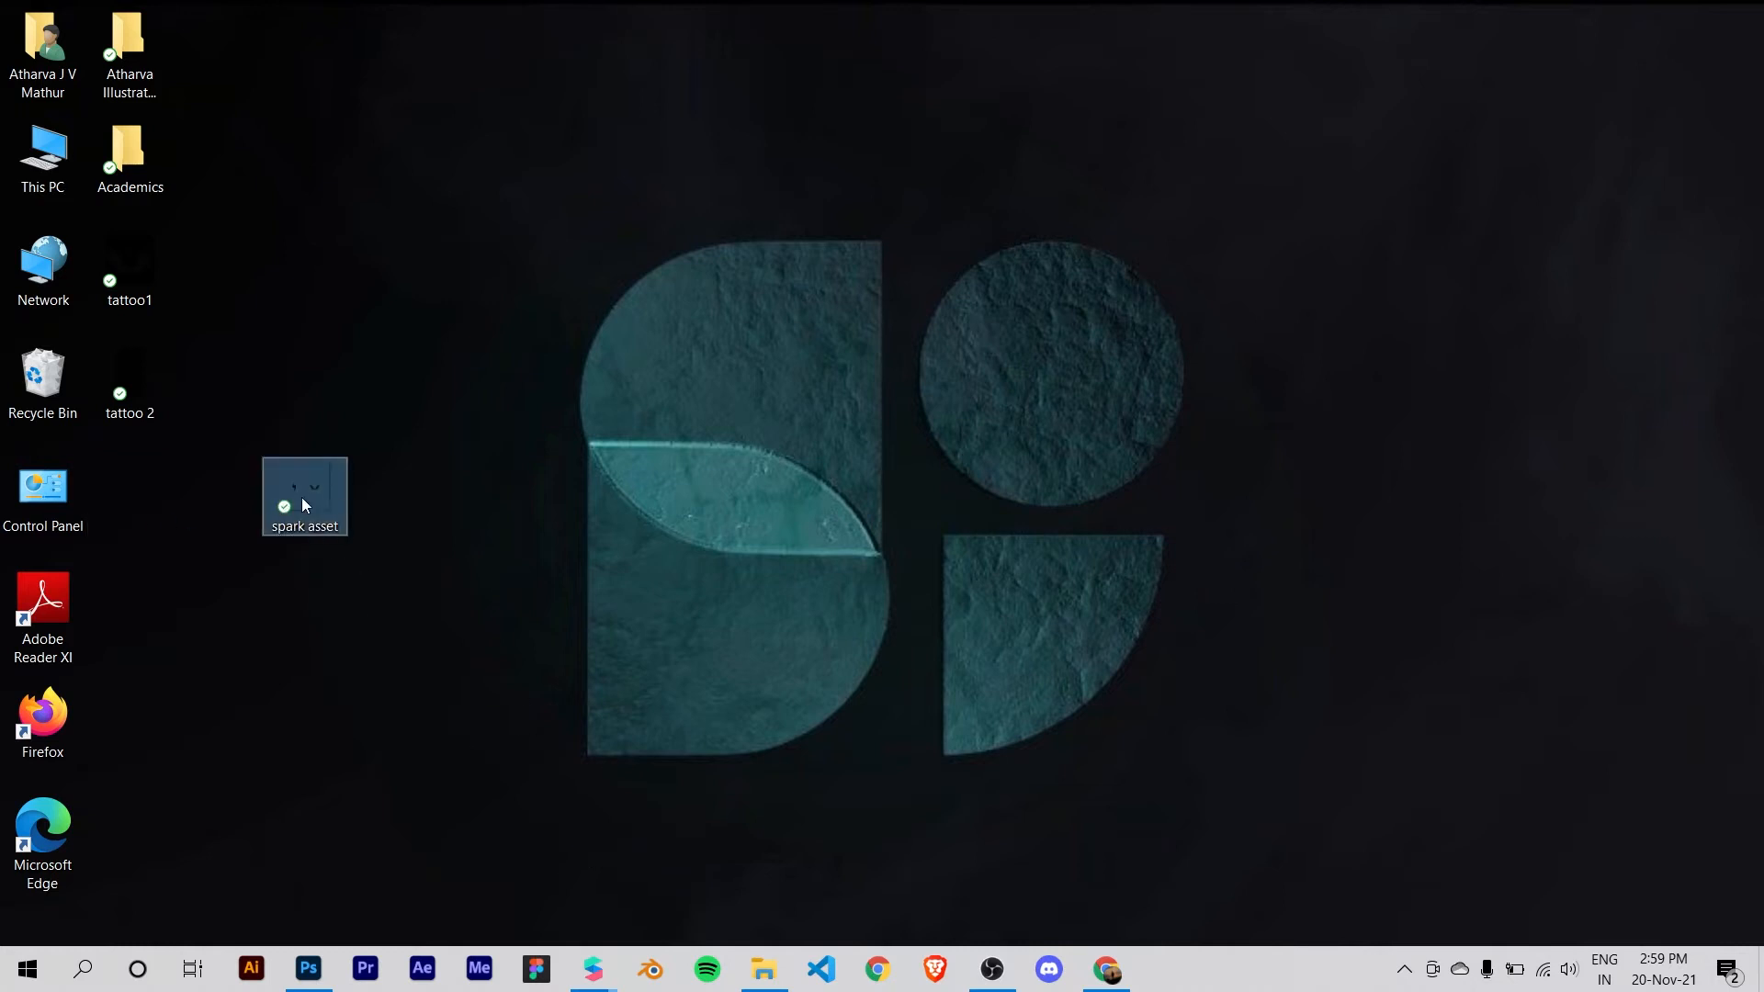
pyautogui.moveTo(153, 488); pyautogui.dragTo(131, 508)
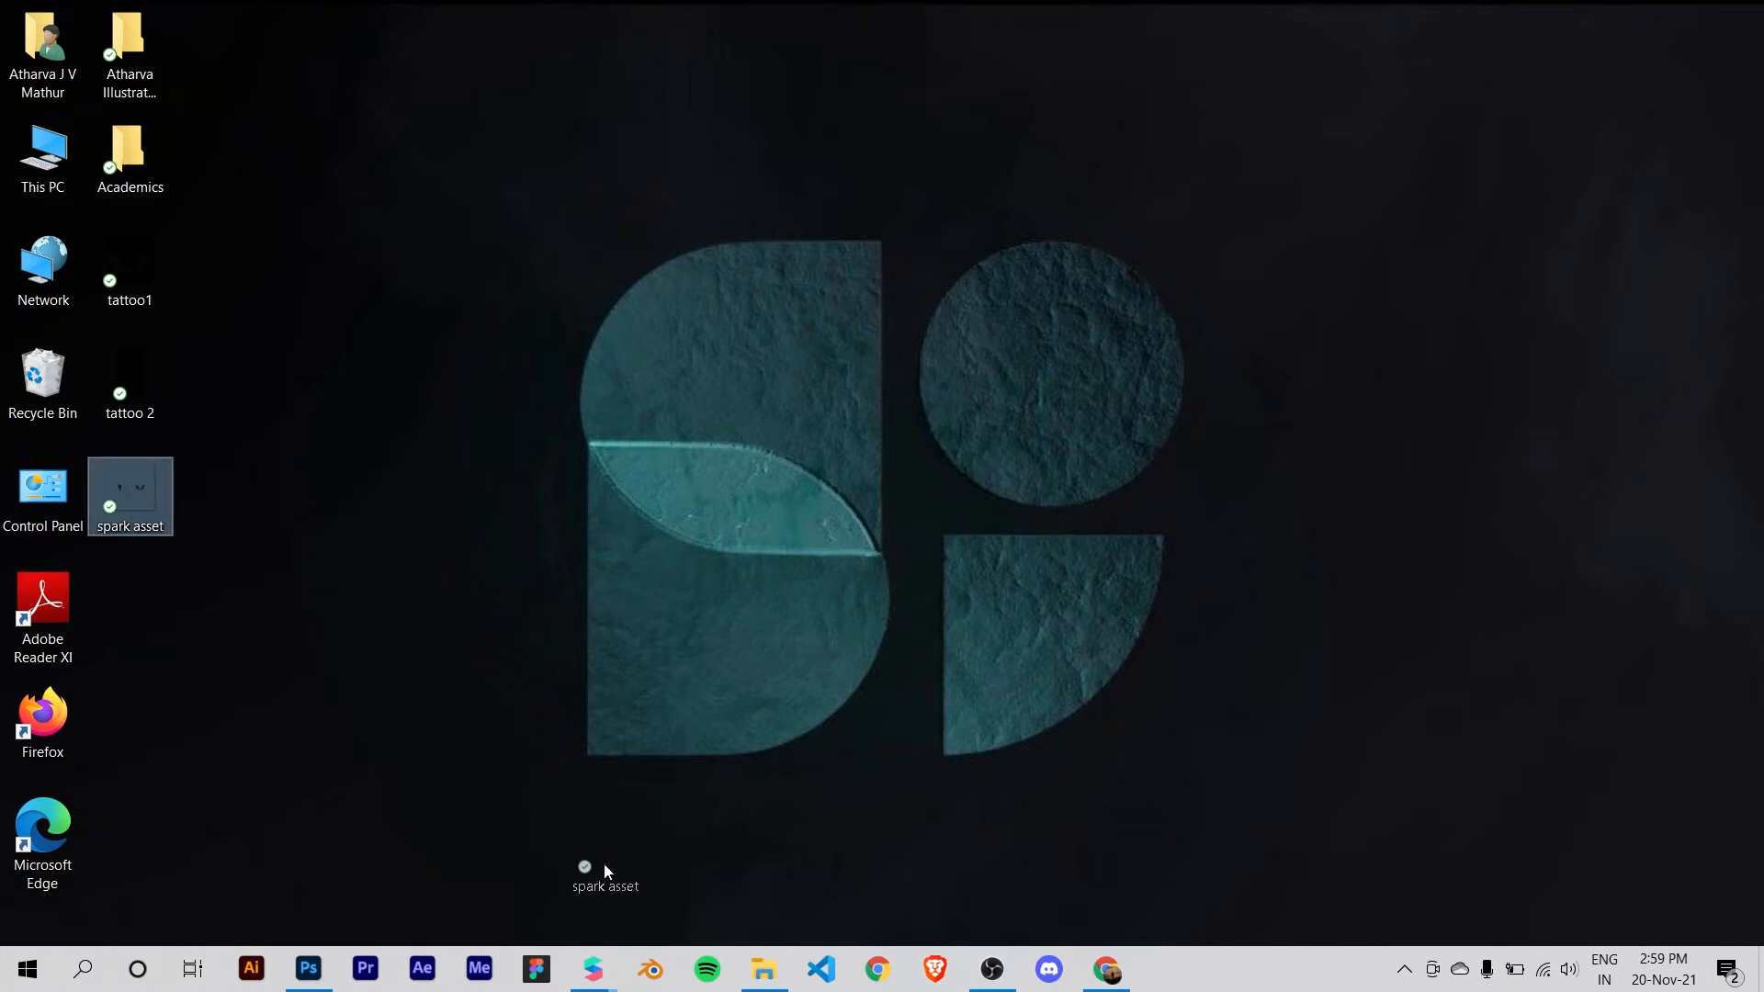
pyautogui.moveTo(607, 955); pyautogui.dragTo(149, 702)
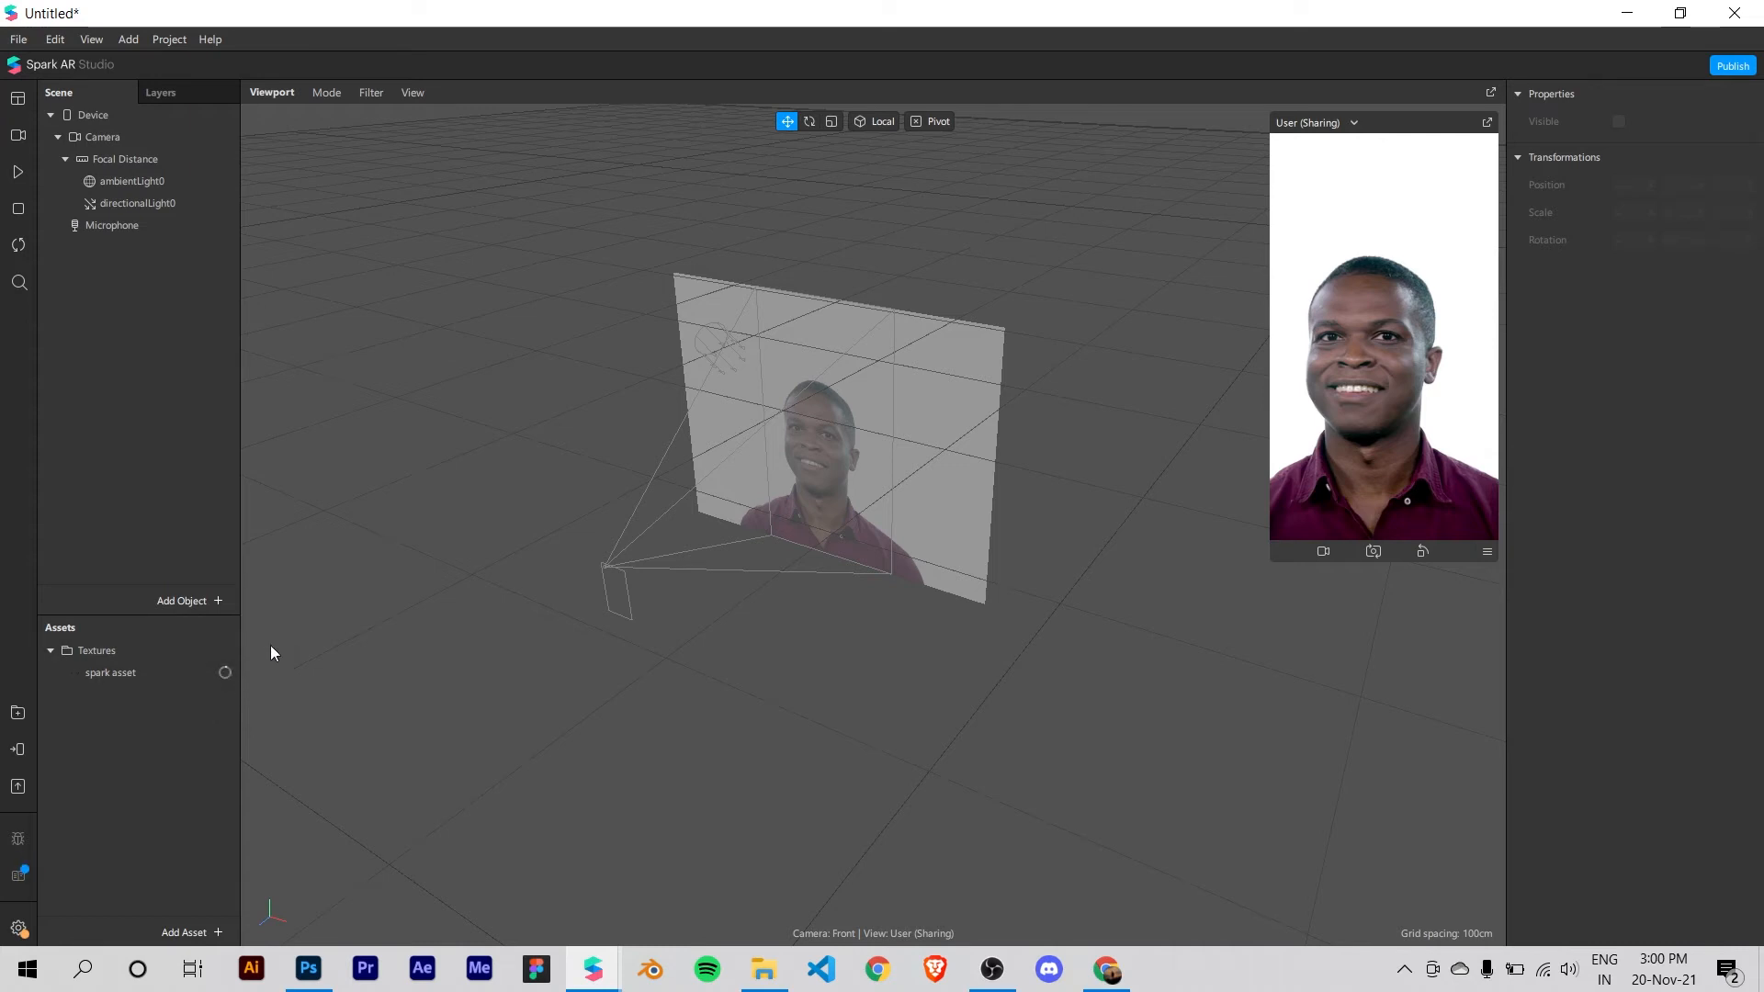
pyautogui.scroll(3, 724, 510)
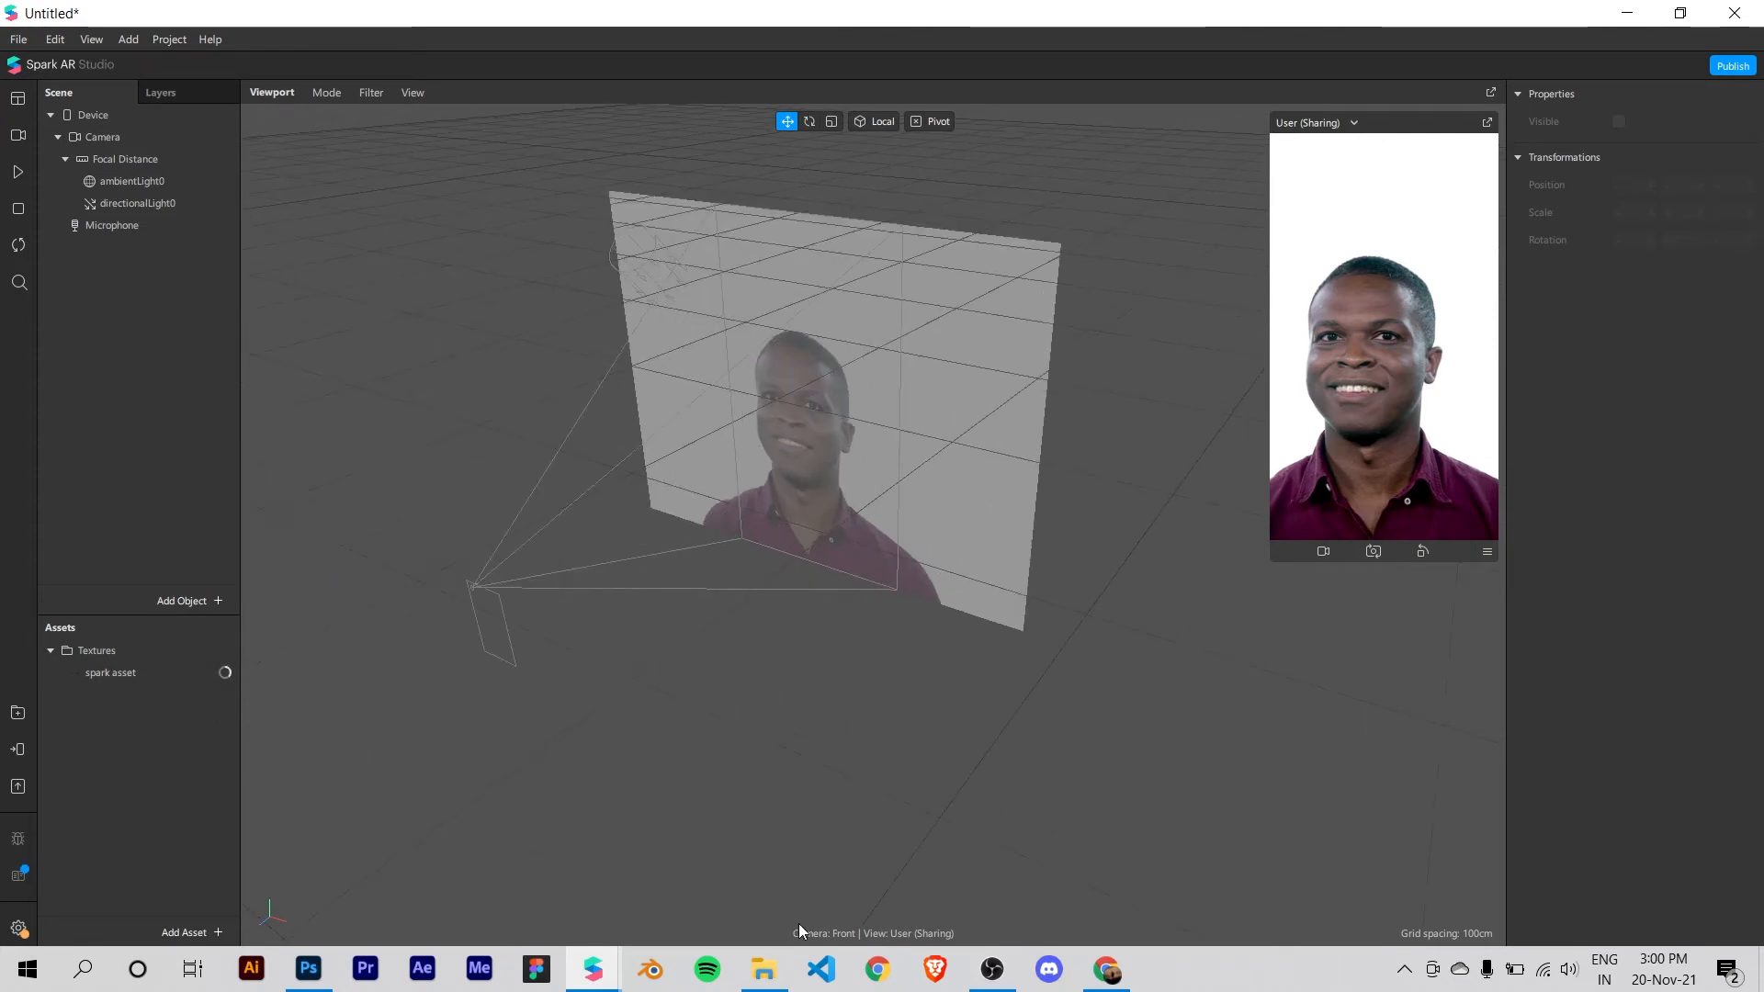
pyautogui.moveTo(592, 970)
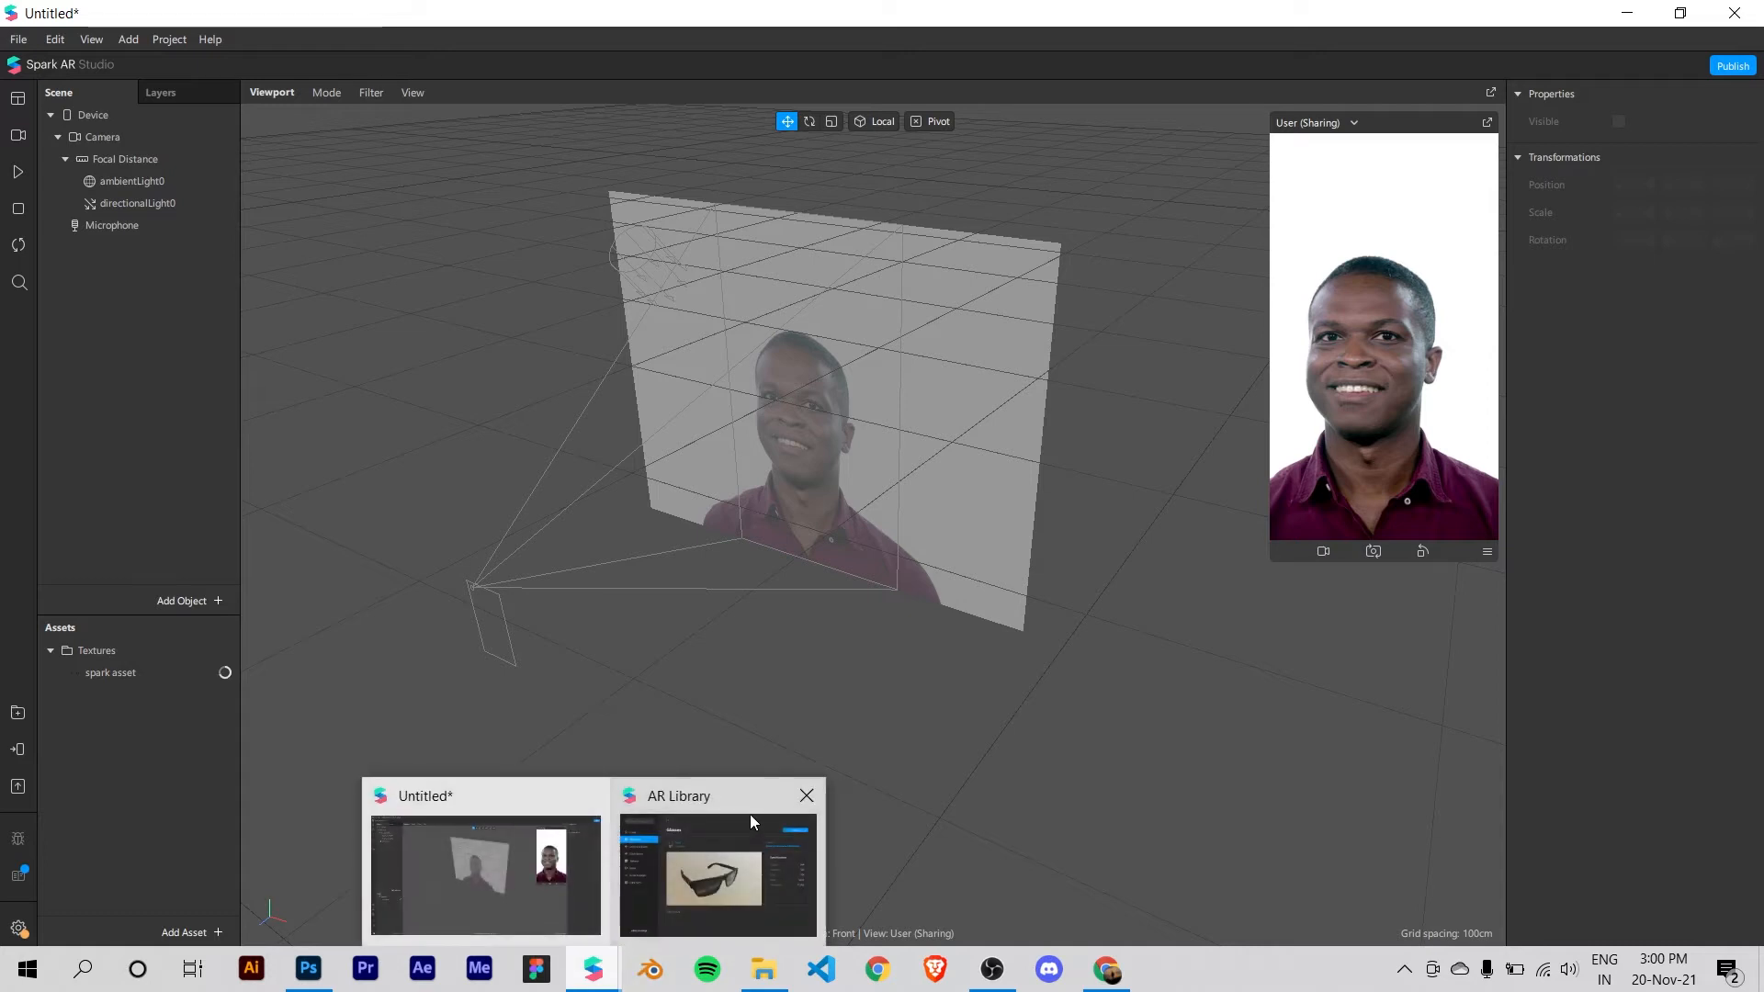
pyautogui.click(808, 798)
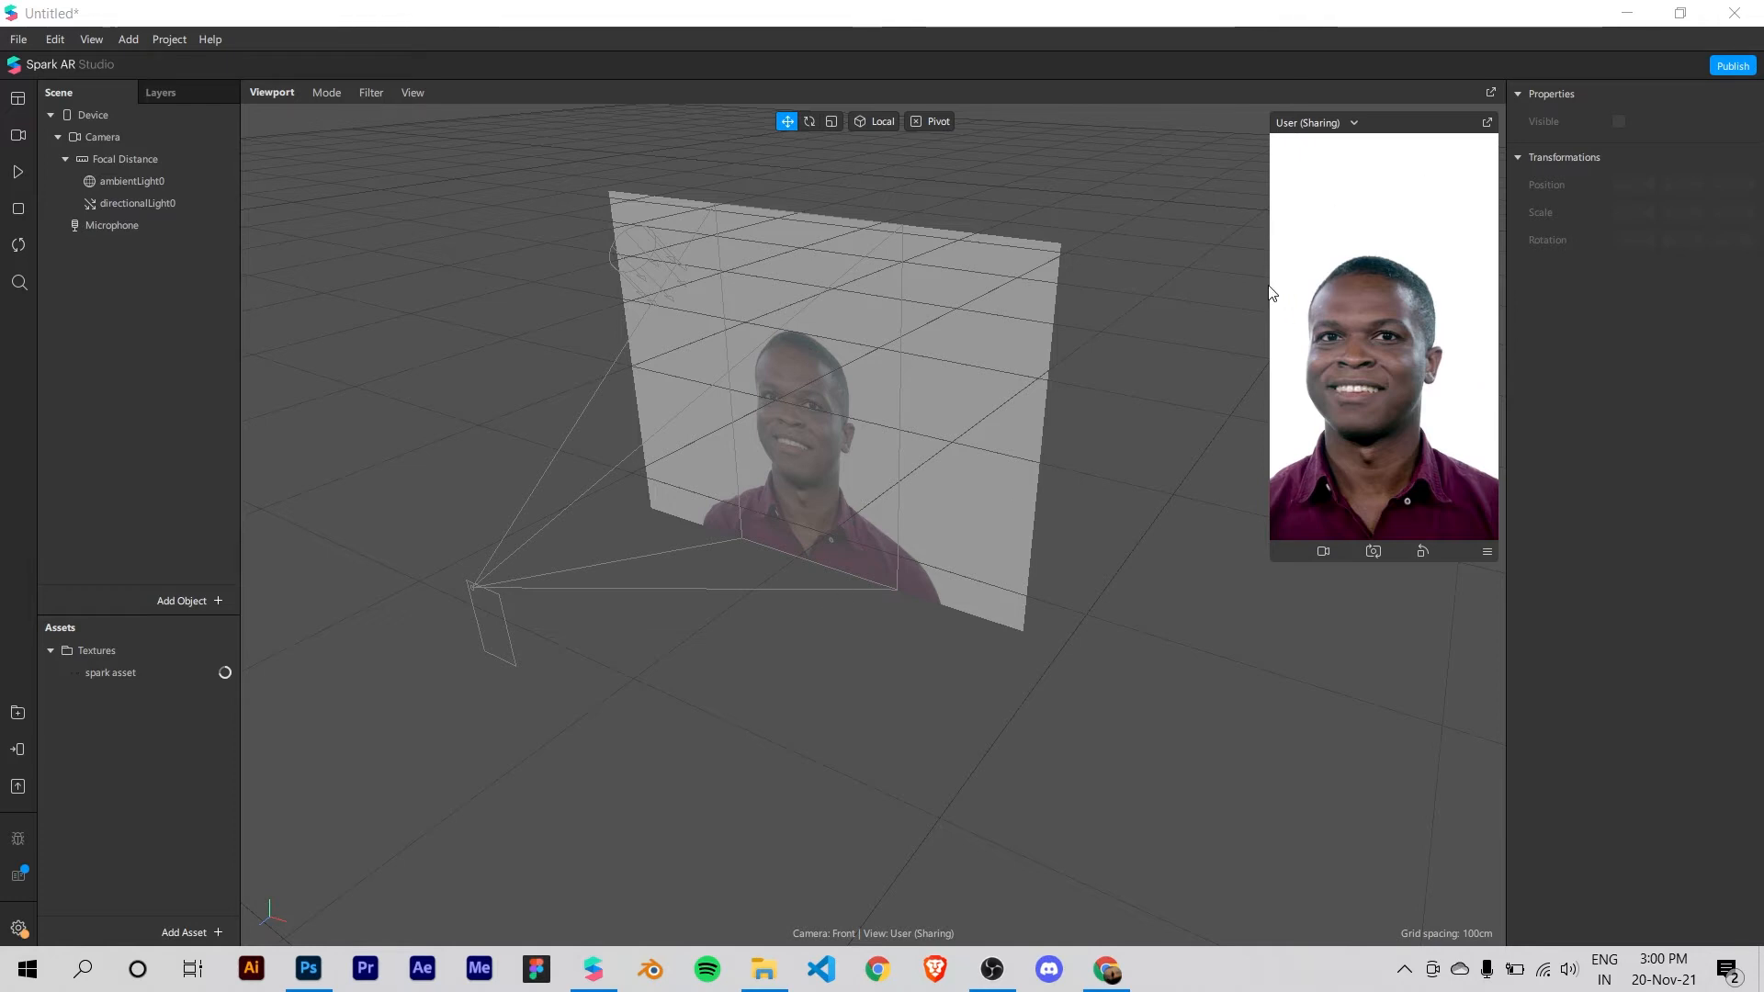
# Step: Enlarge the simulator preview and set its video source to the HP TrueVision HD Camera
pyautogui.moveTo(1271, 284); pyautogui.dragTo(1228, 287)
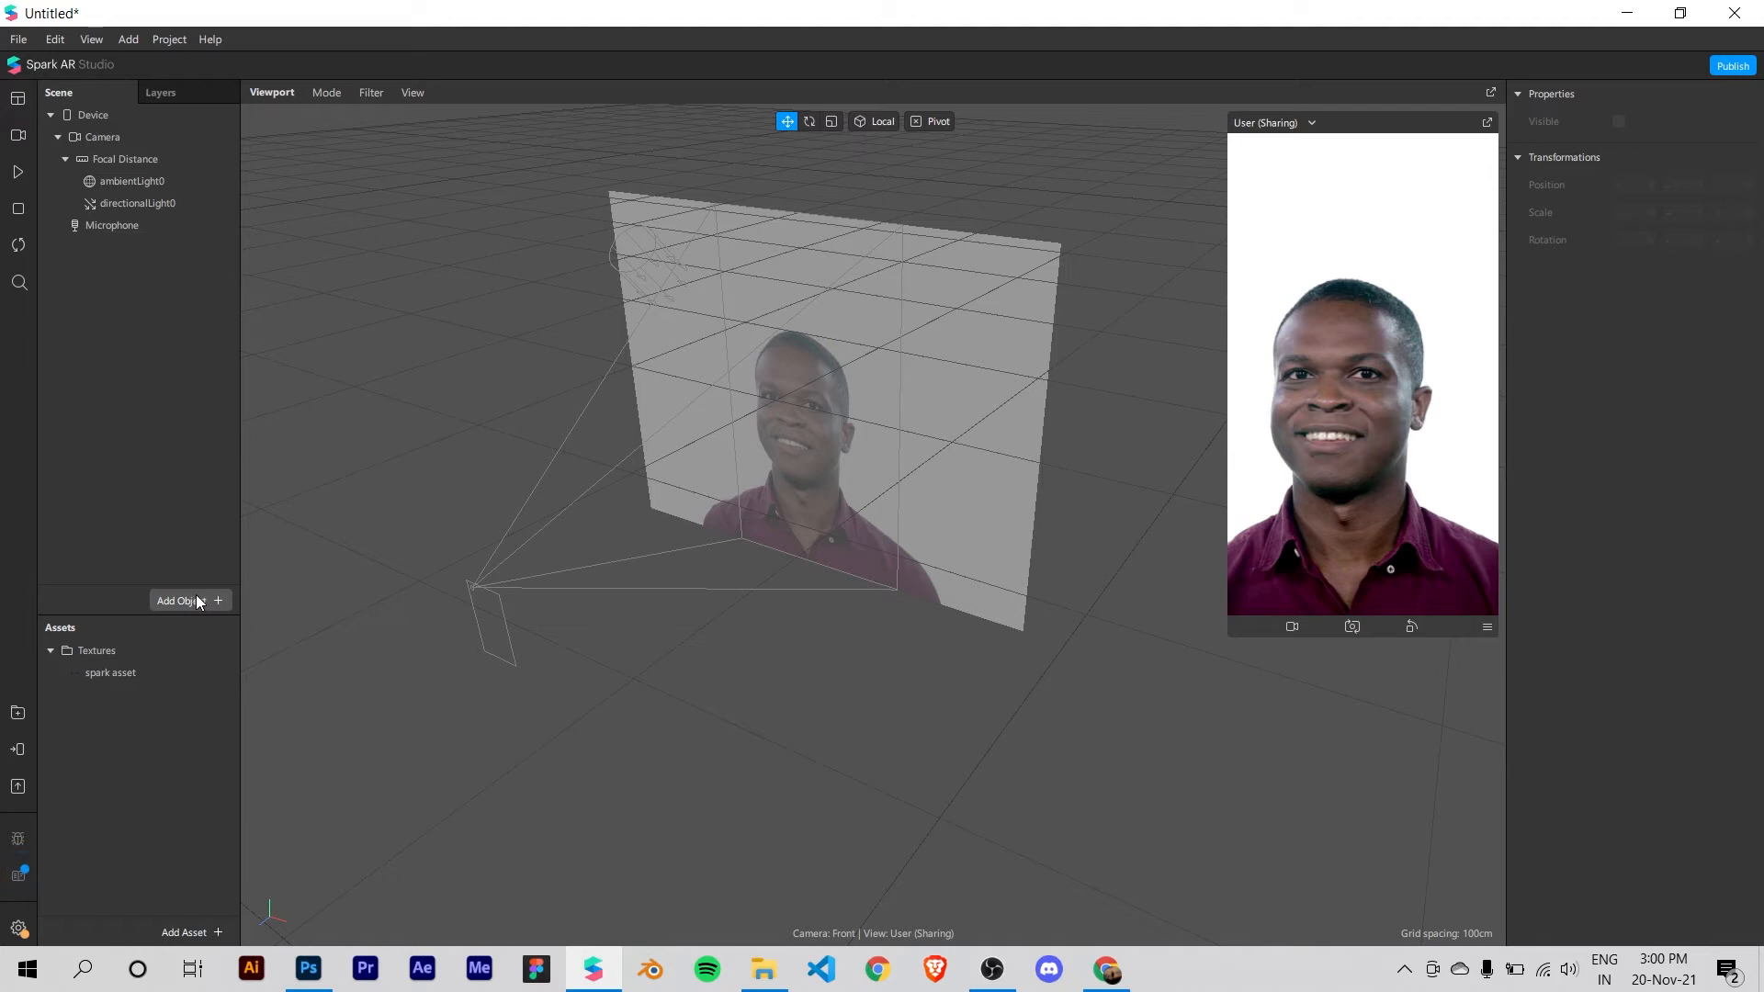
pyautogui.click(17, 136)
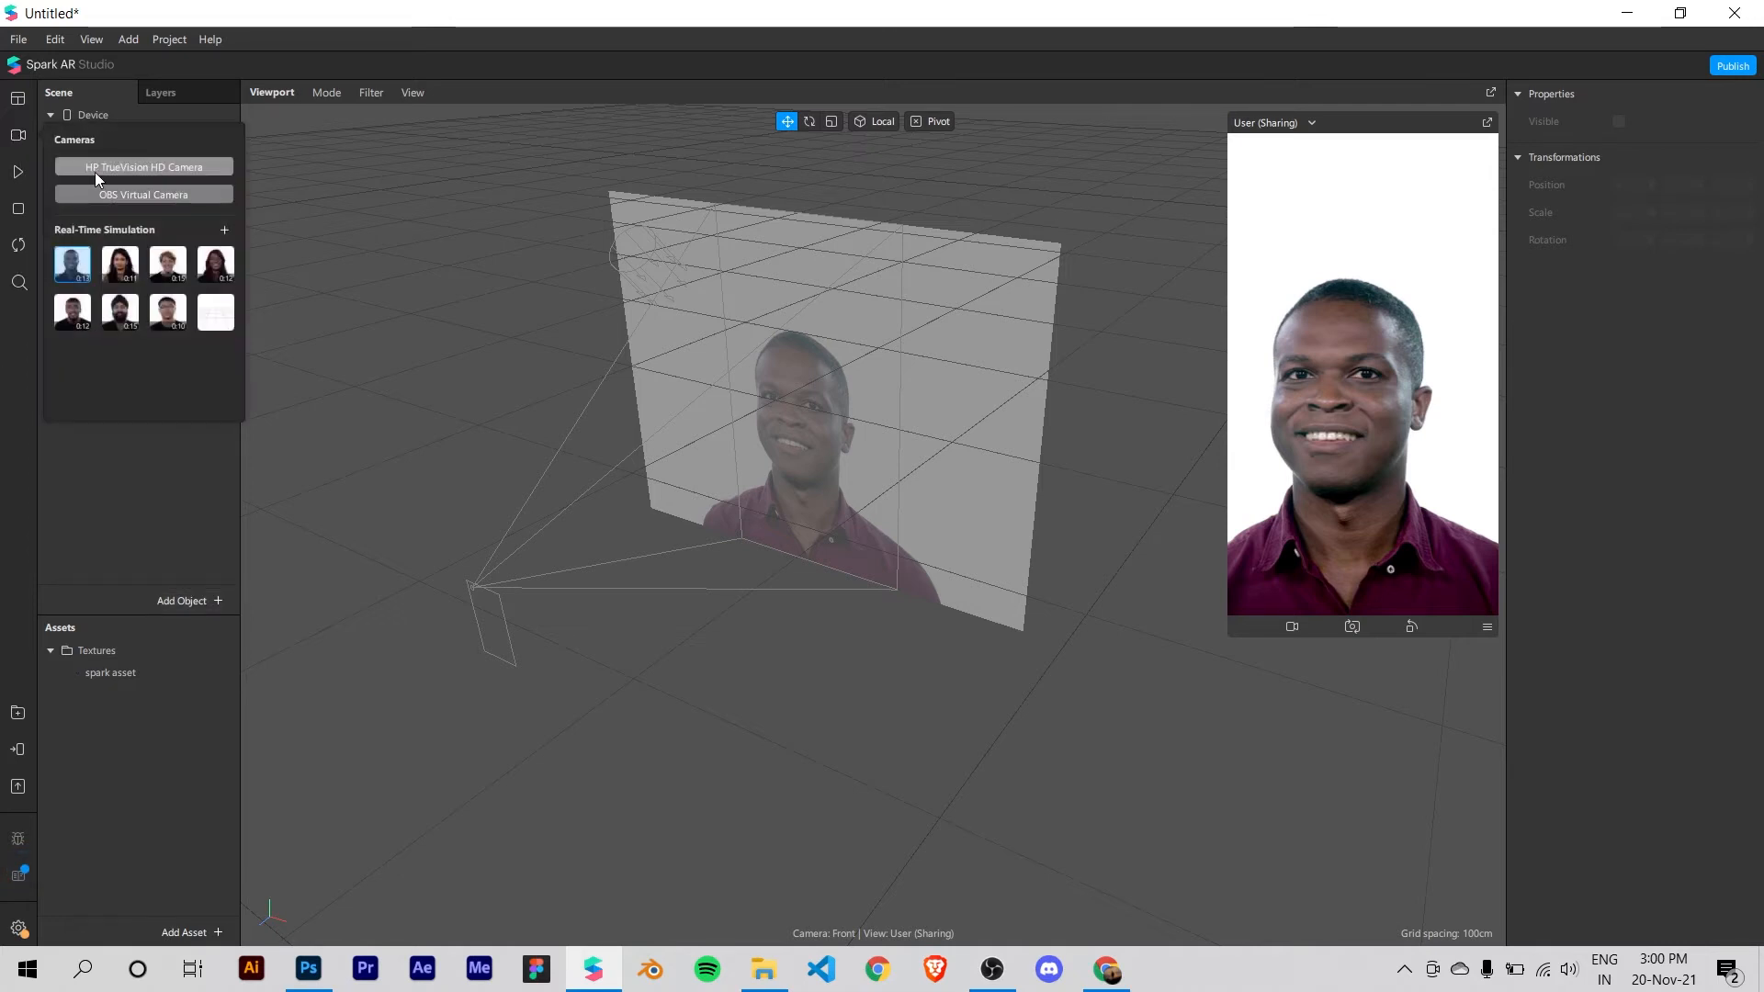
pyautogui.click(96, 168)
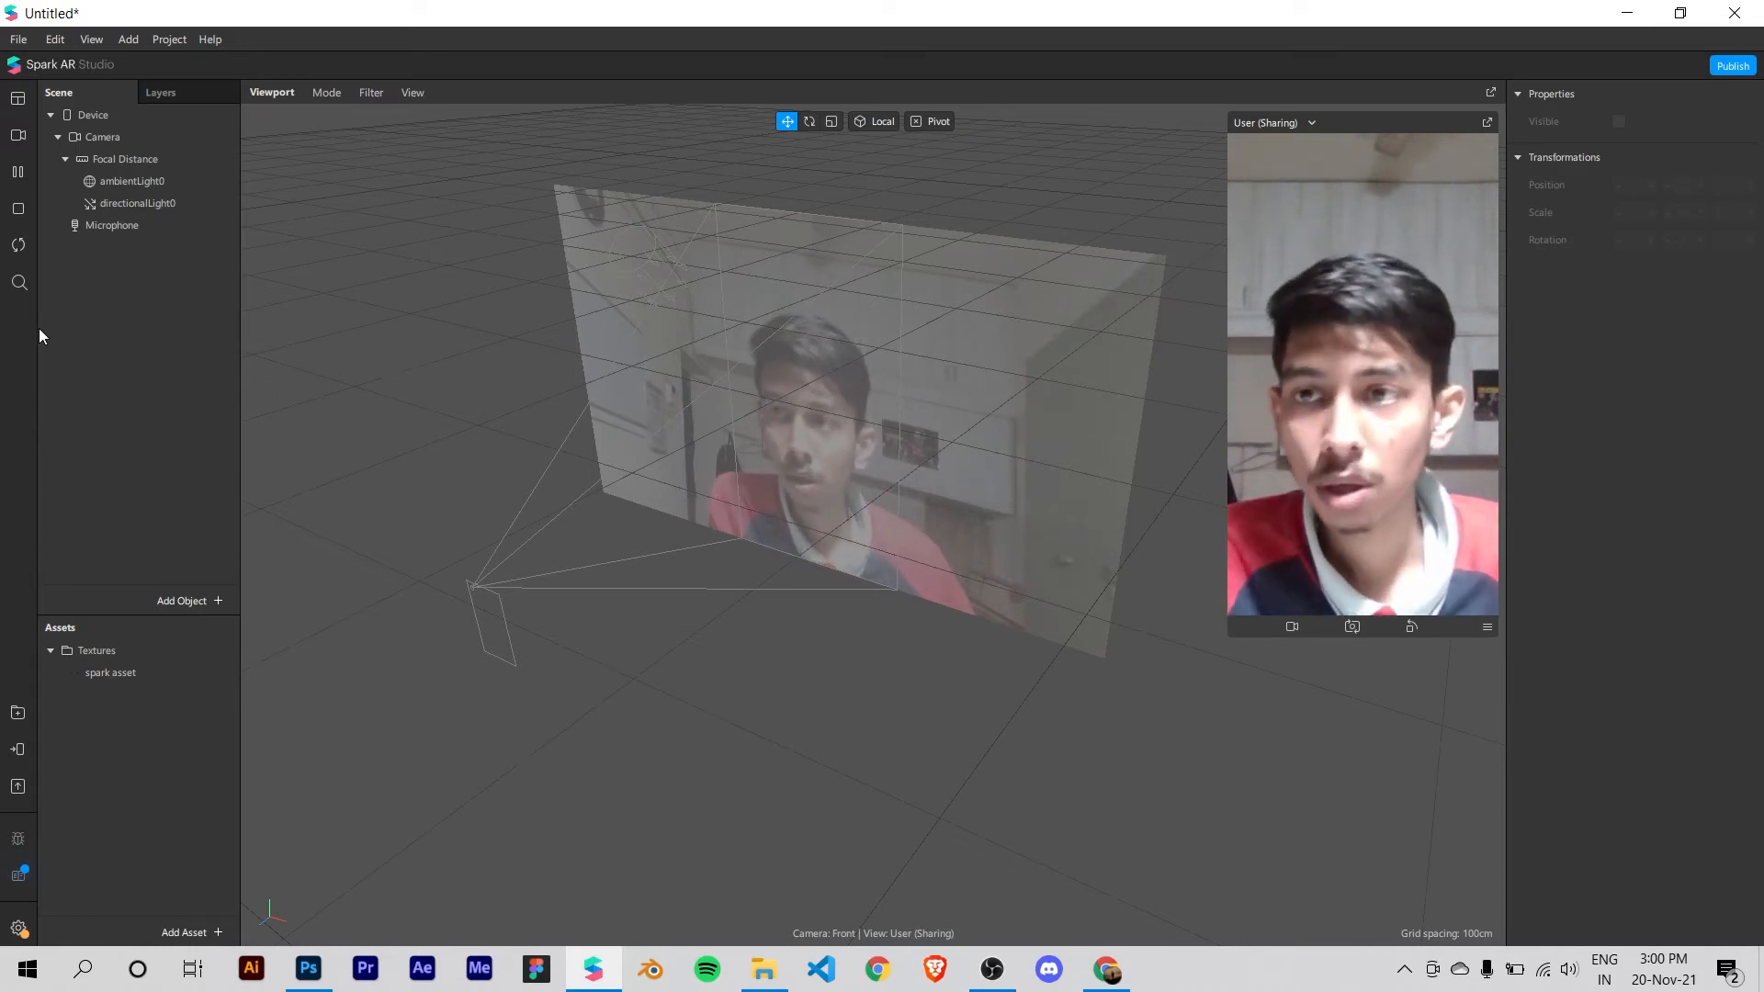
# Step: Insert a Face Mesh object into the scene
pyautogui.click(209, 599)
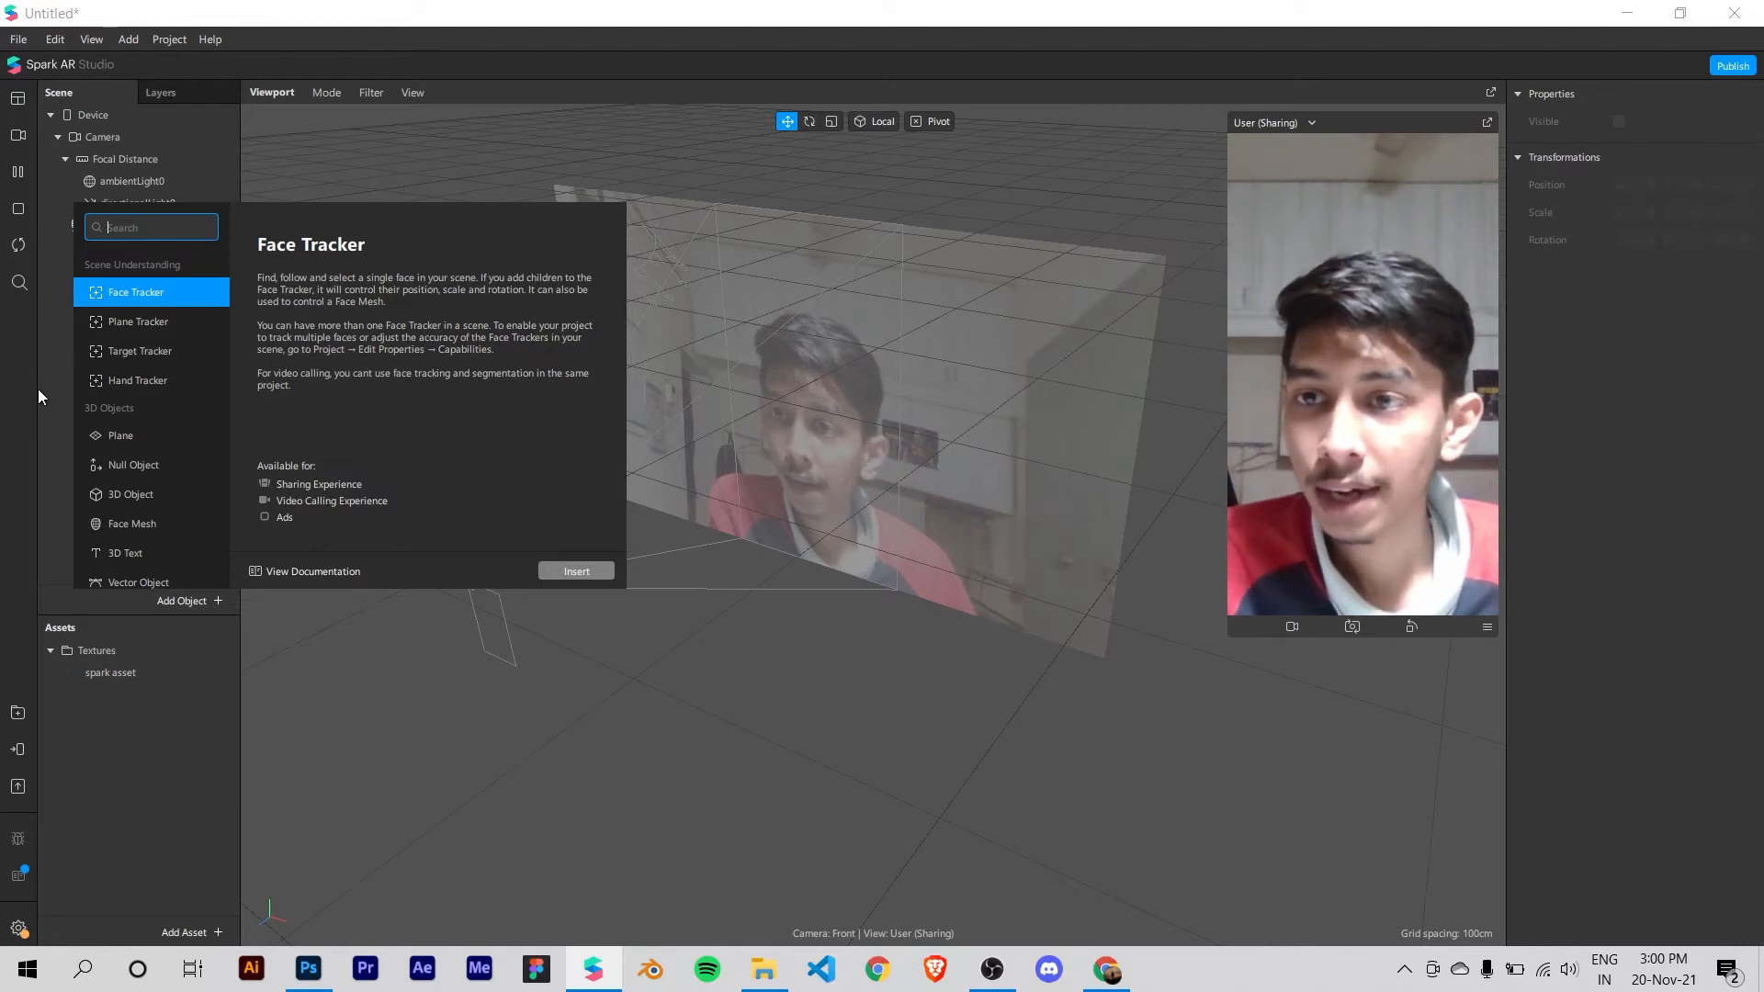
pyautogui.scroll(-3, 144, 467)
pyautogui.scroll(3, 146, 456)
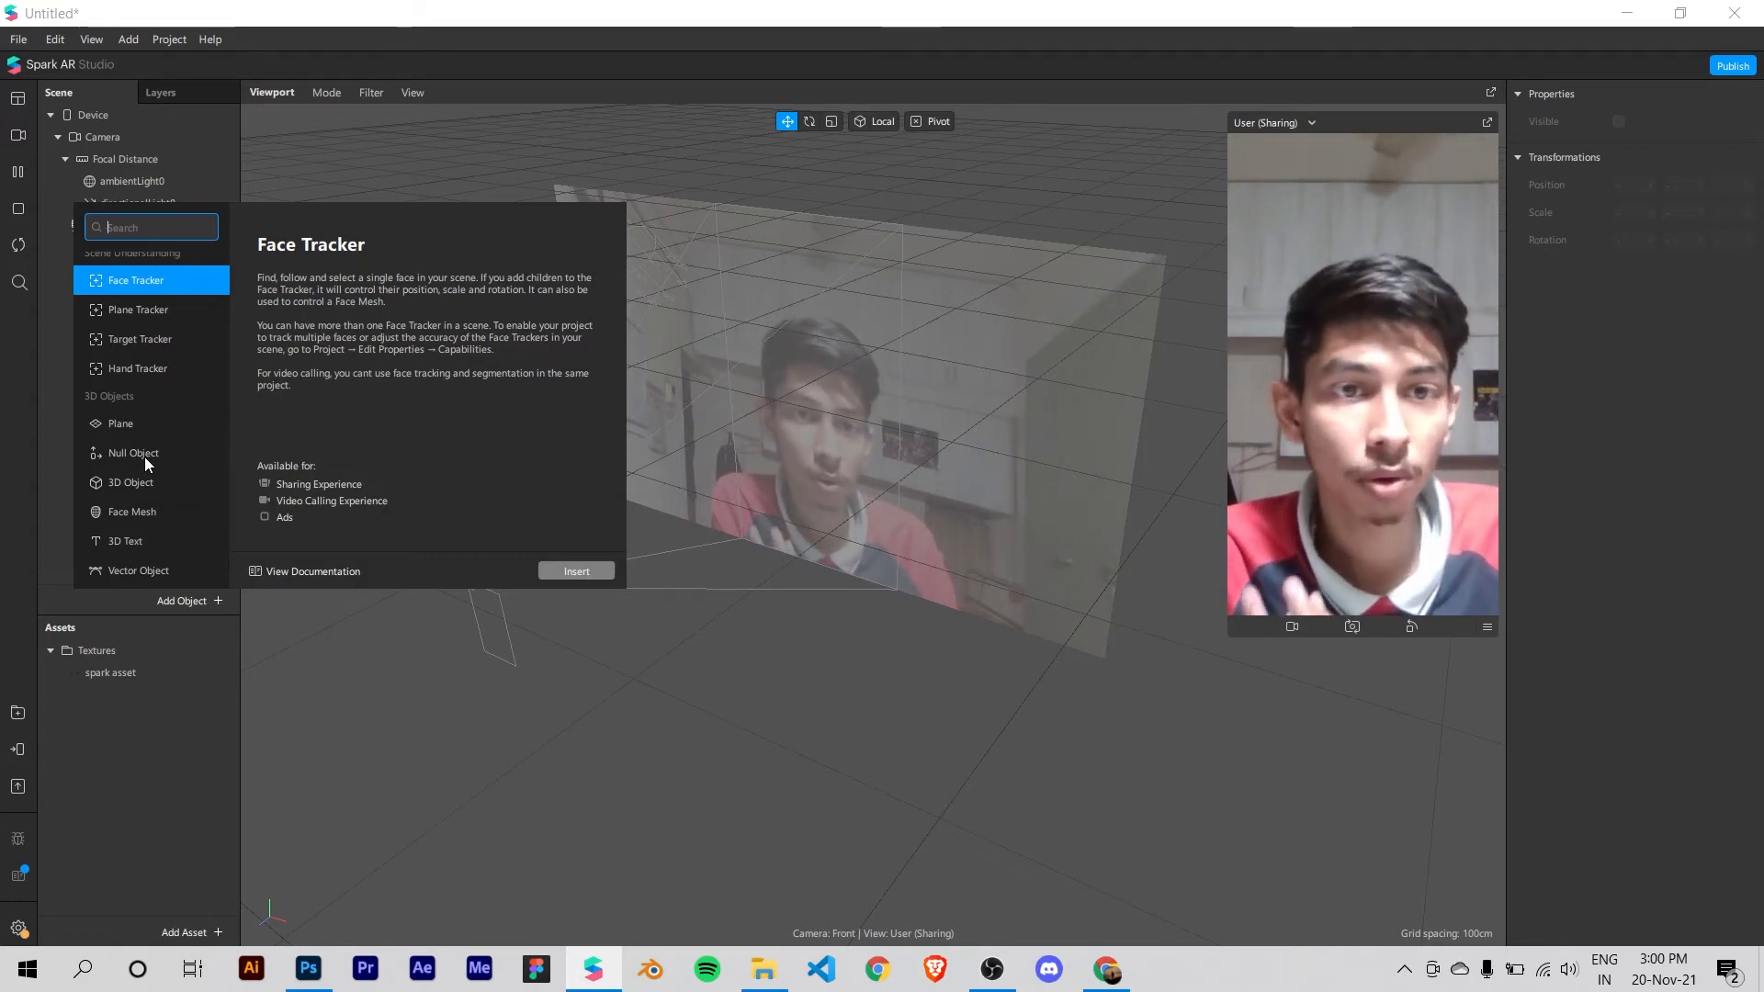
pyautogui.scroll(-2, 121, 417)
pyautogui.scroll(2, 129, 411)
pyautogui.scroll(-2, 130, 424)
pyautogui.click(133, 392)
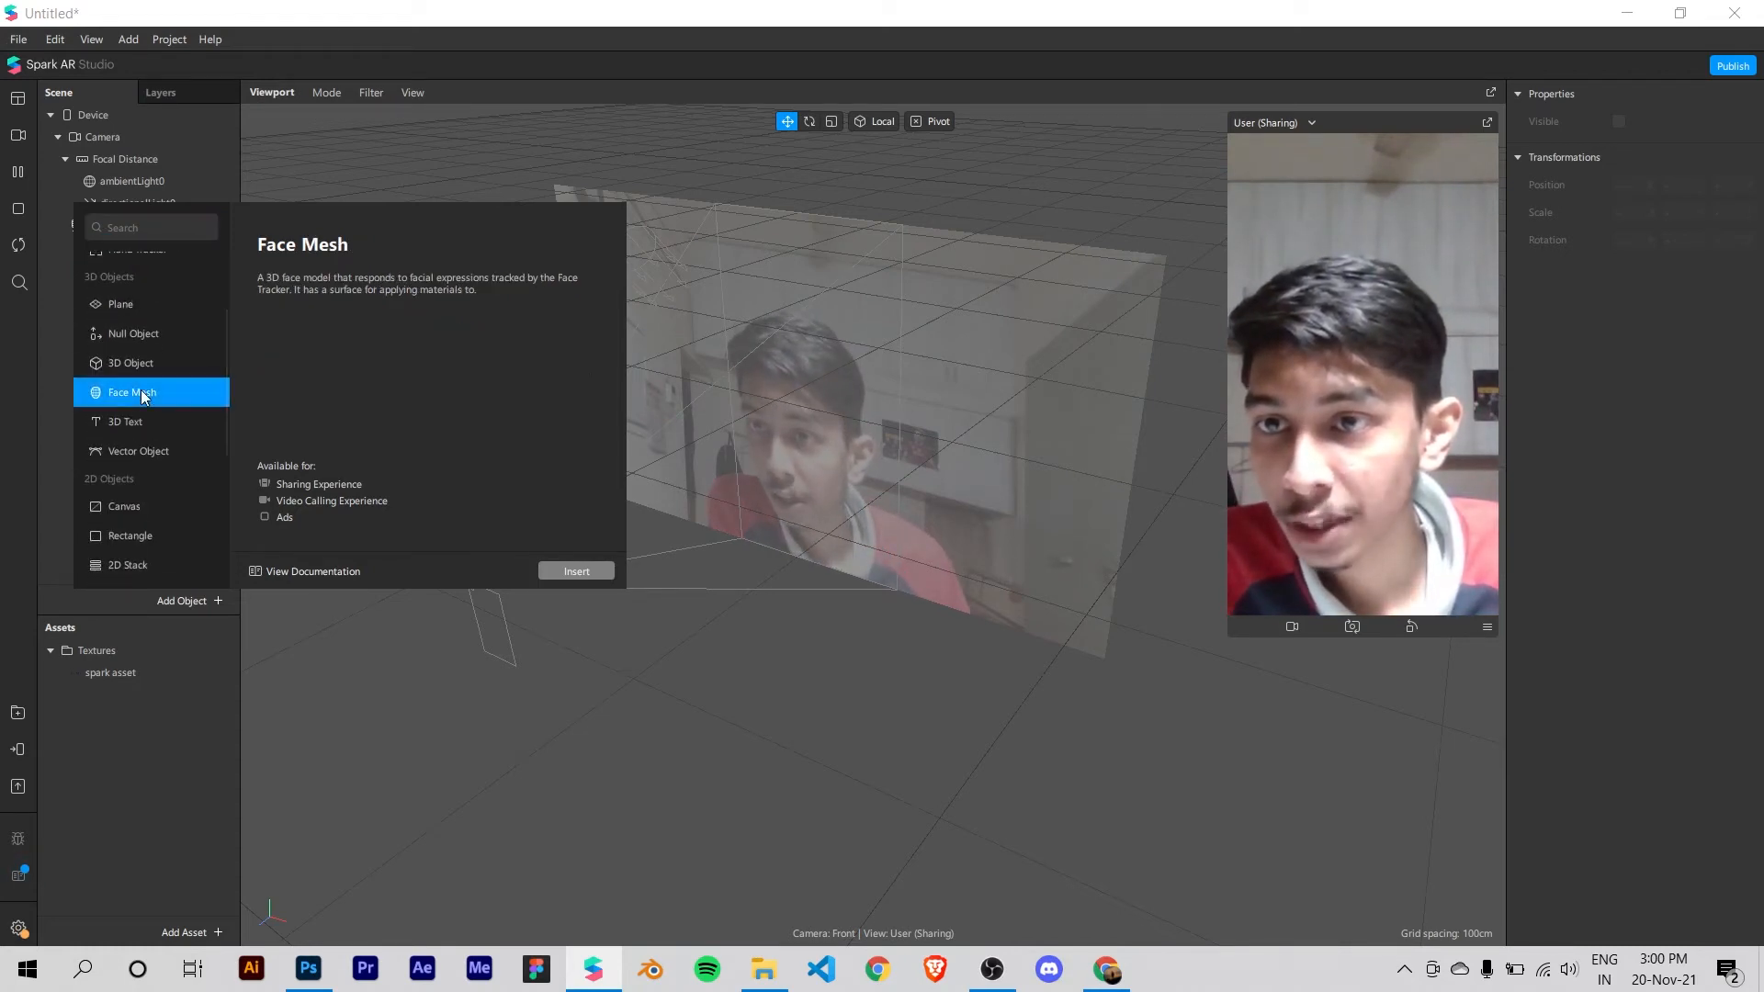
pyautogui.click(556, 570)
pyautogui.click(163, 344)
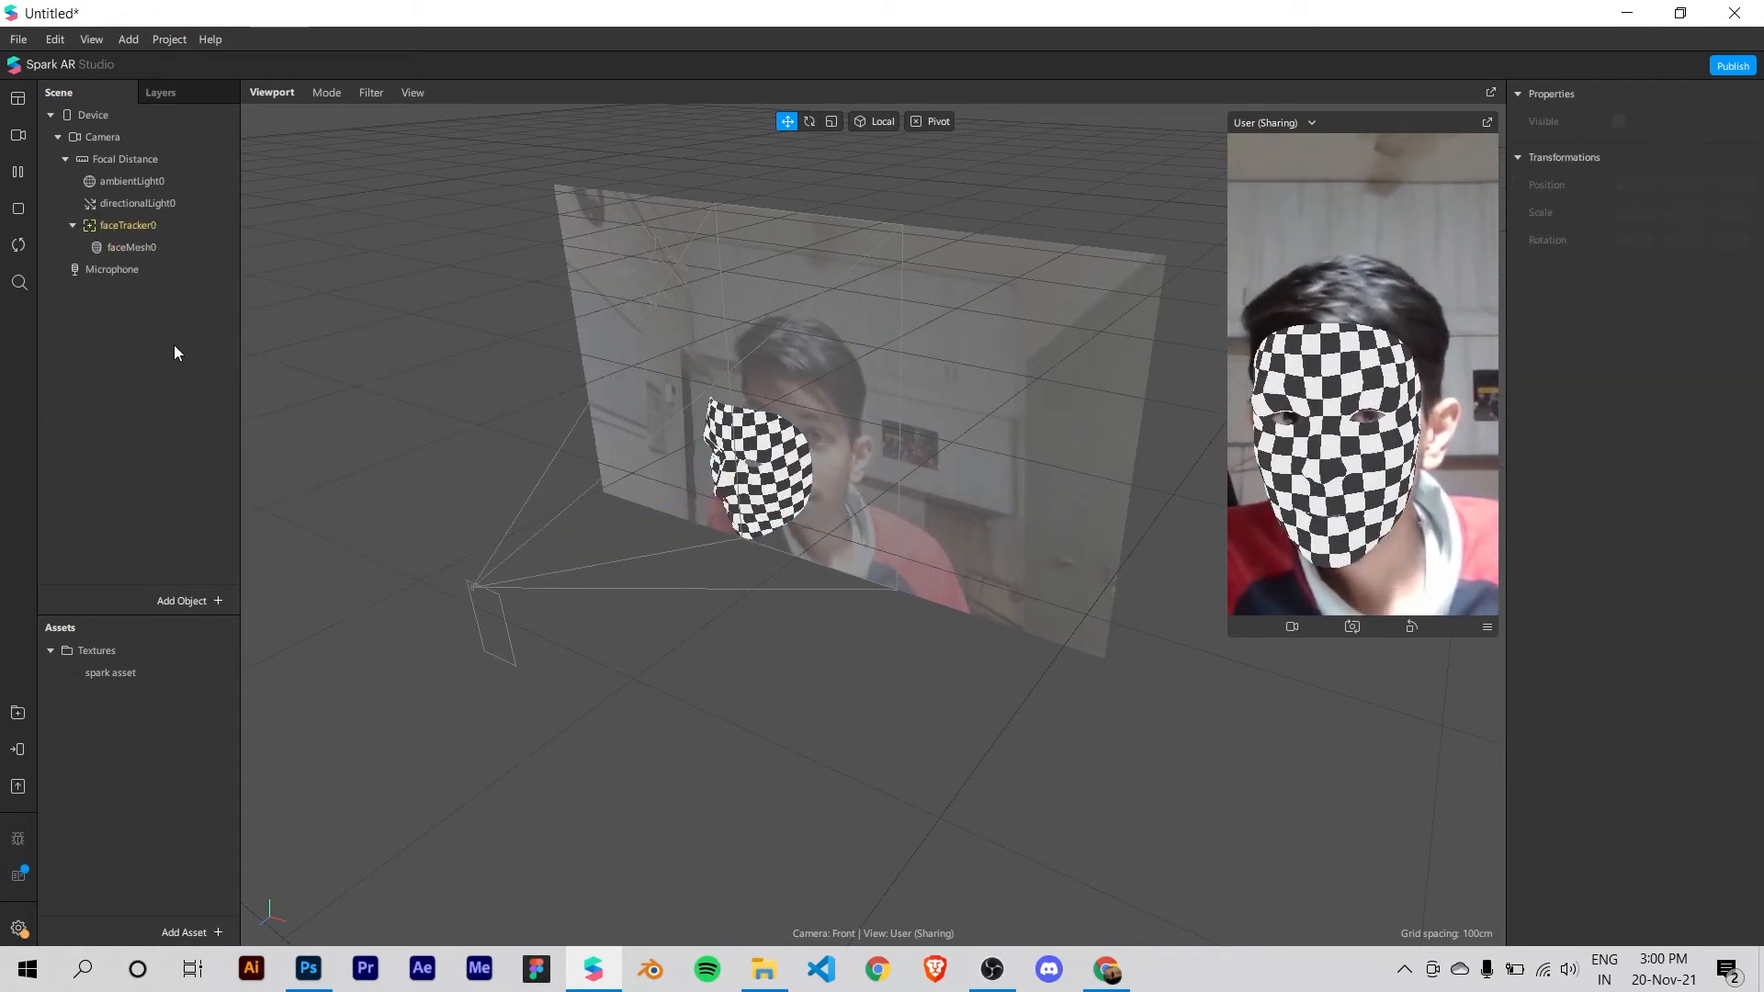
# Step: Select the face mesh in the scene and add a new material to it
pyautogui.click(129, 249)
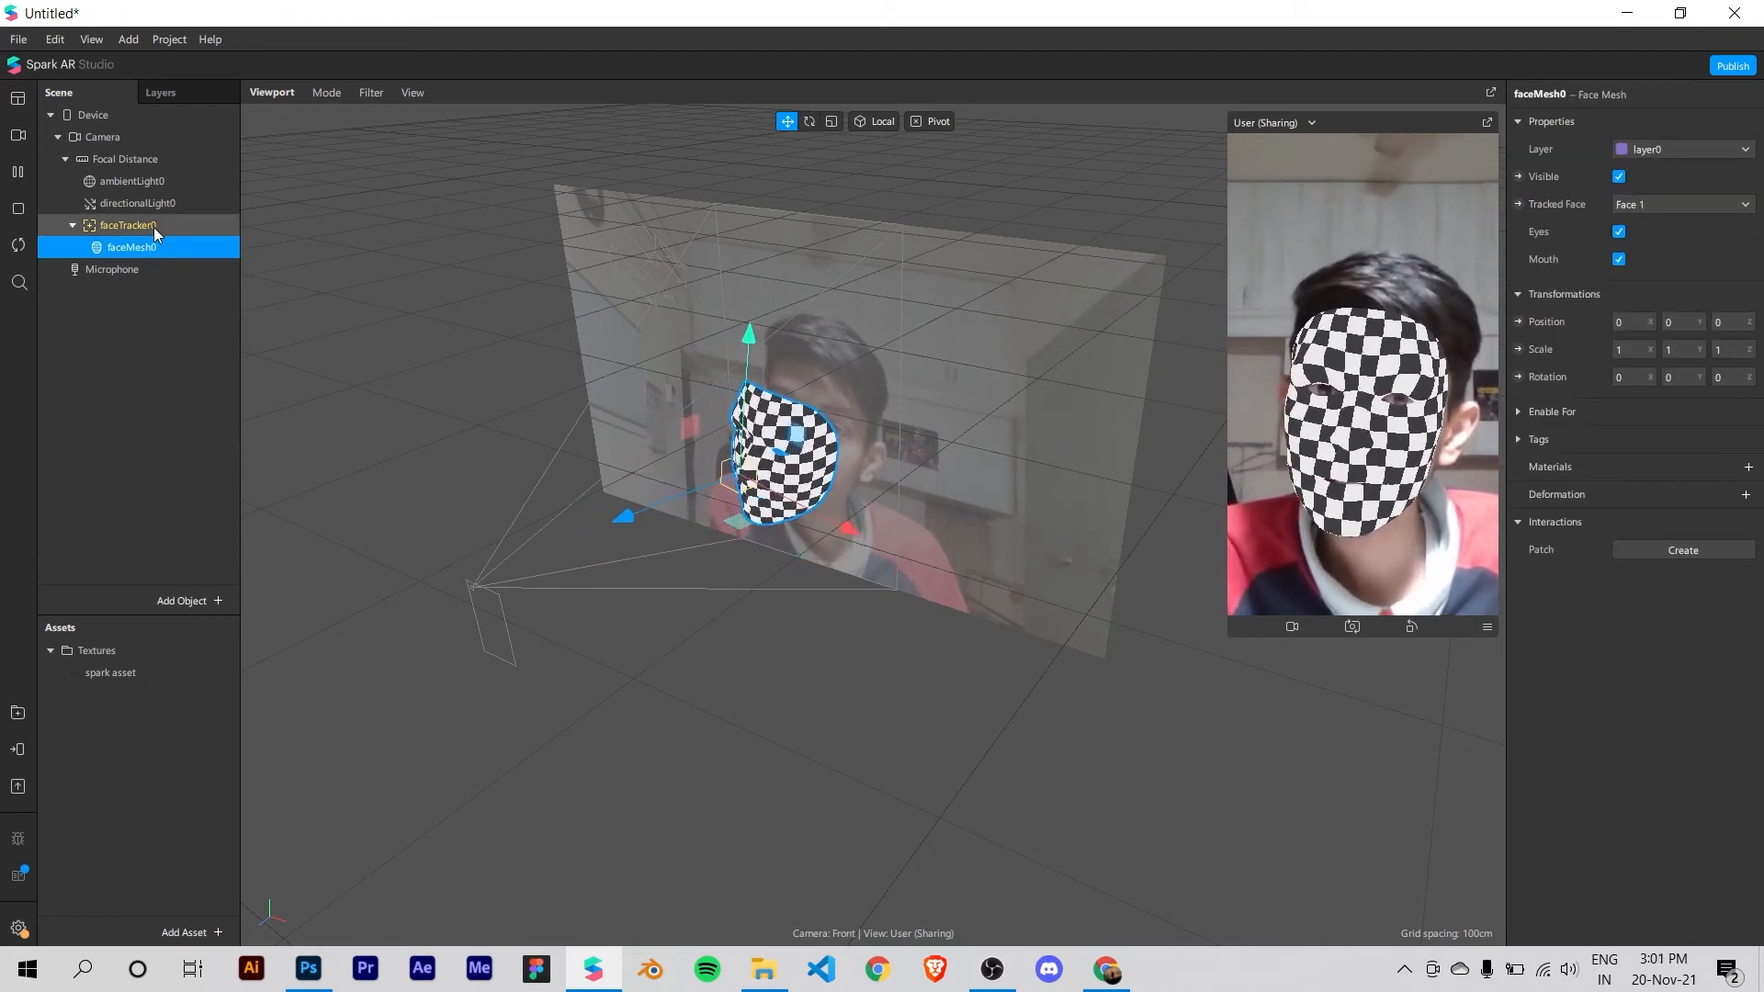
pyautogui.moveTo(659, 515); pyautogui.dragTo(937, 634, button='right')
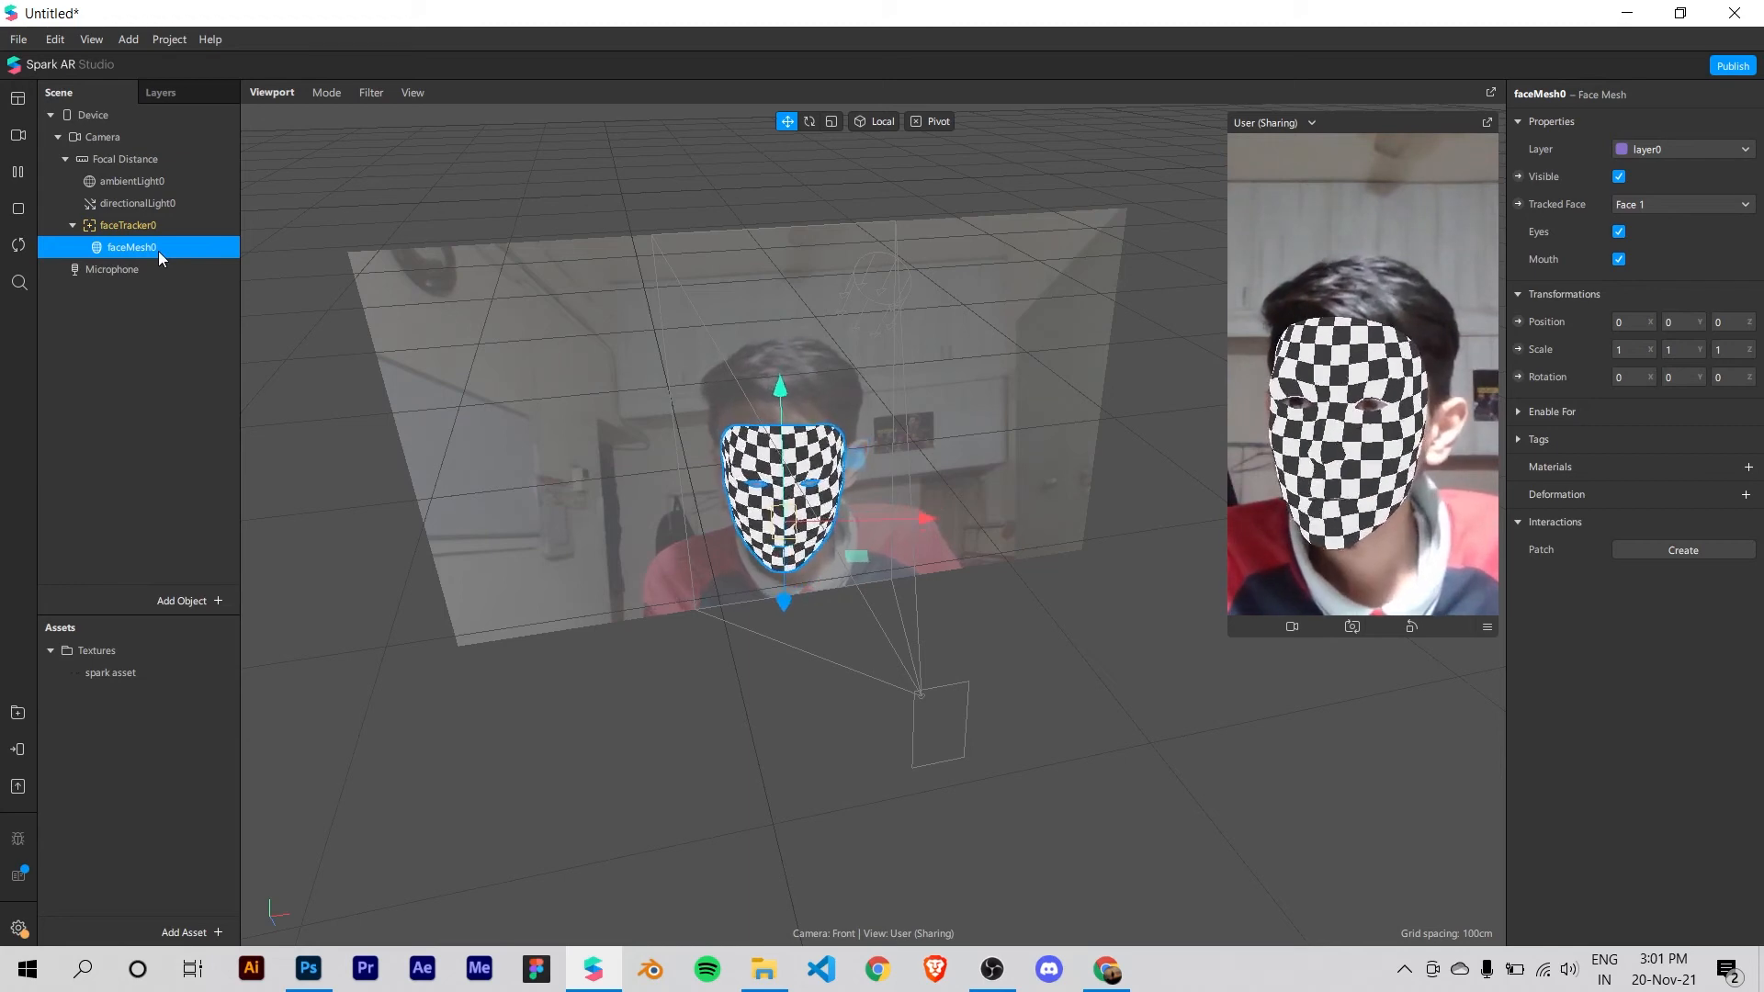
pyautogui.click(1747, 468)
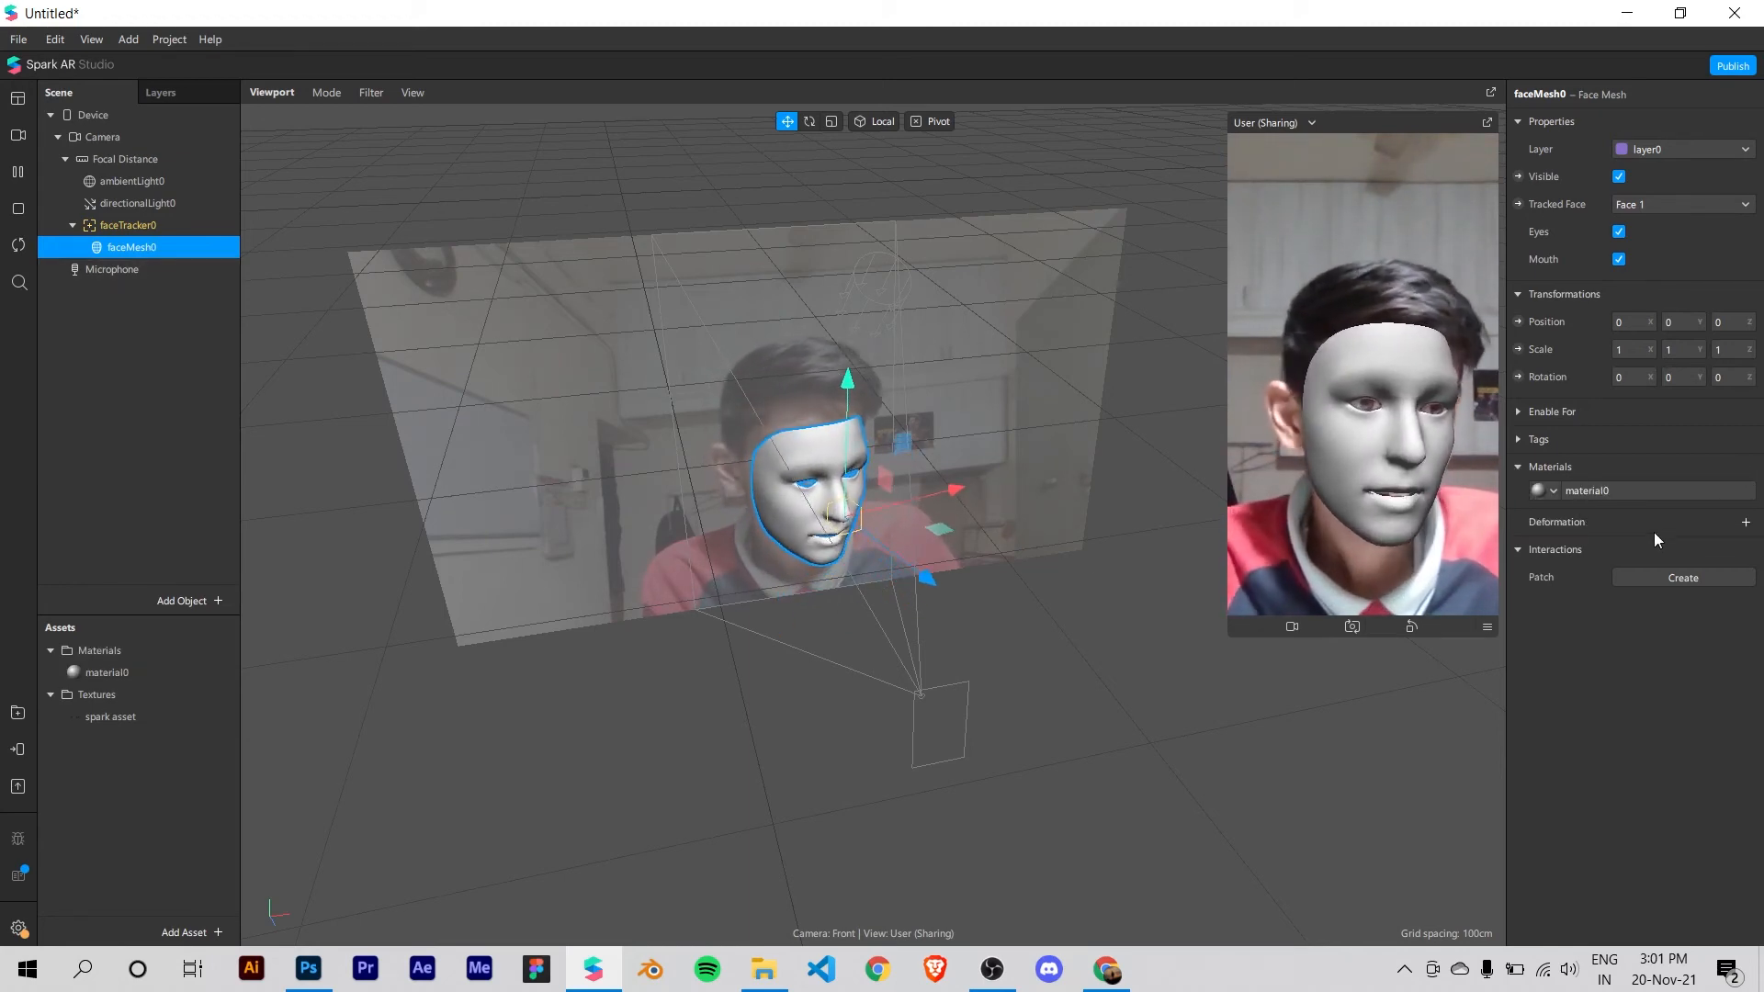
# Step: Rename the face mesh's new material to the creator's first name
pyautogui.doubleClick(108, 672)
pyautogui.press('Return')
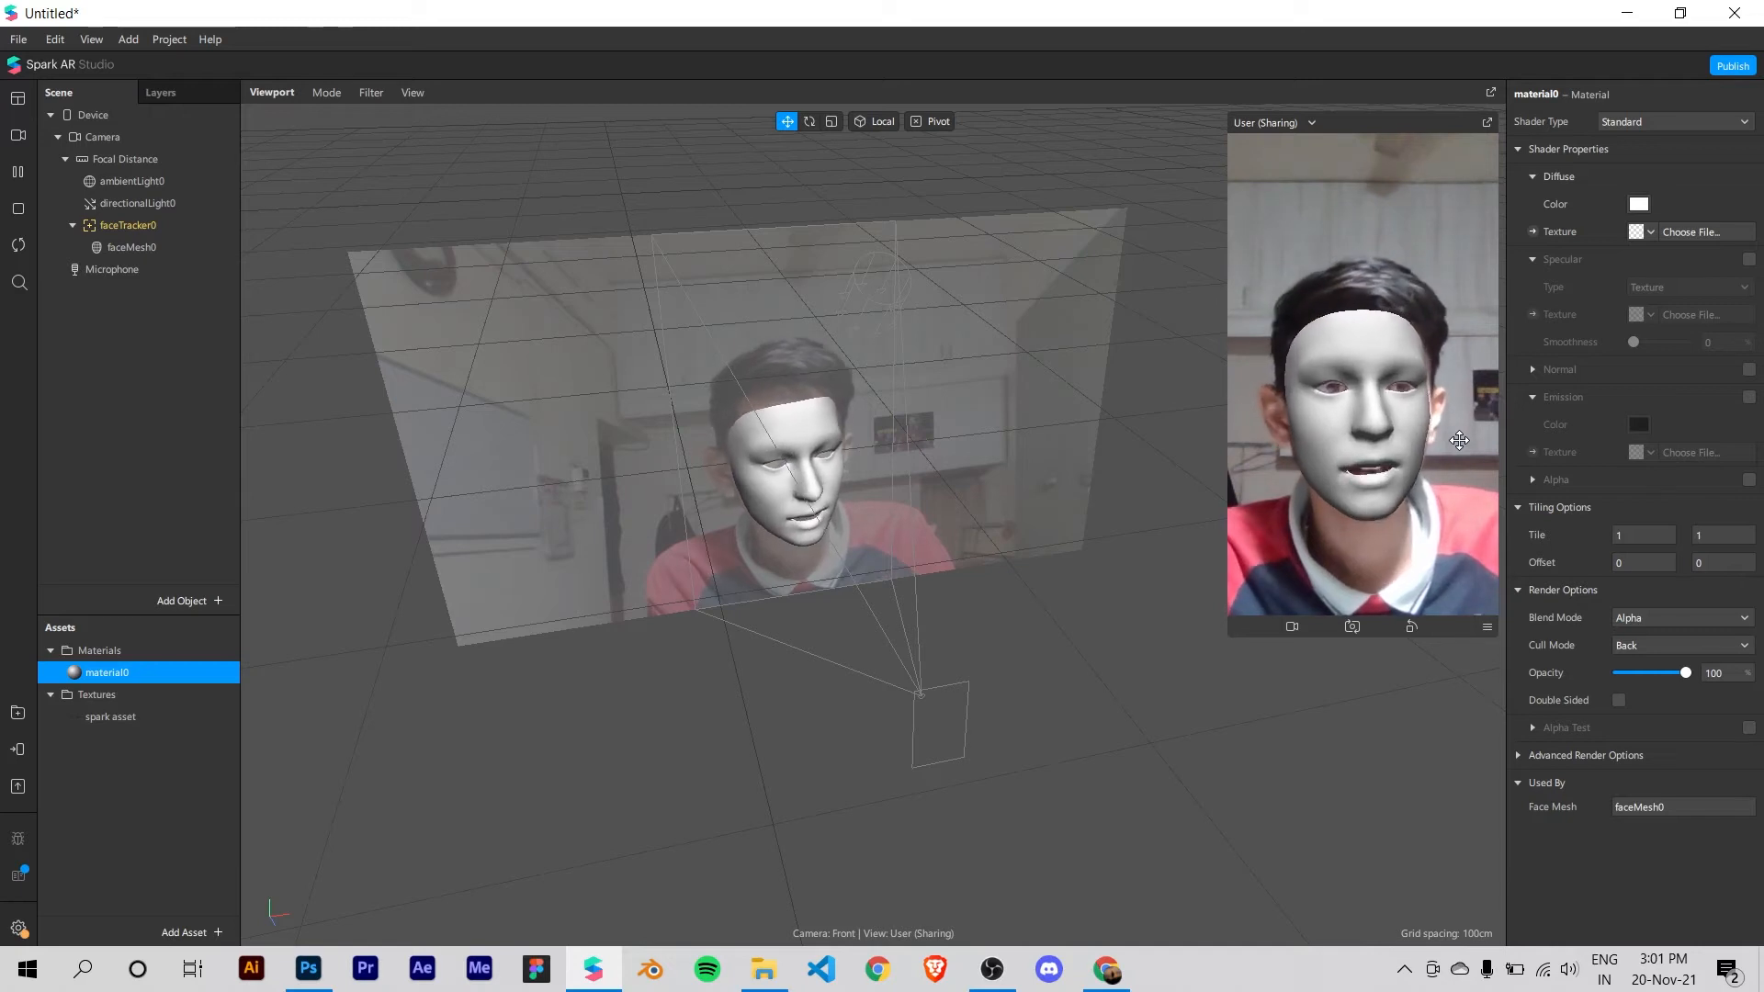
pyautogui.doubleClick(133, 674)
pyautogui.write('atharva')
pyautogui.press('Return')
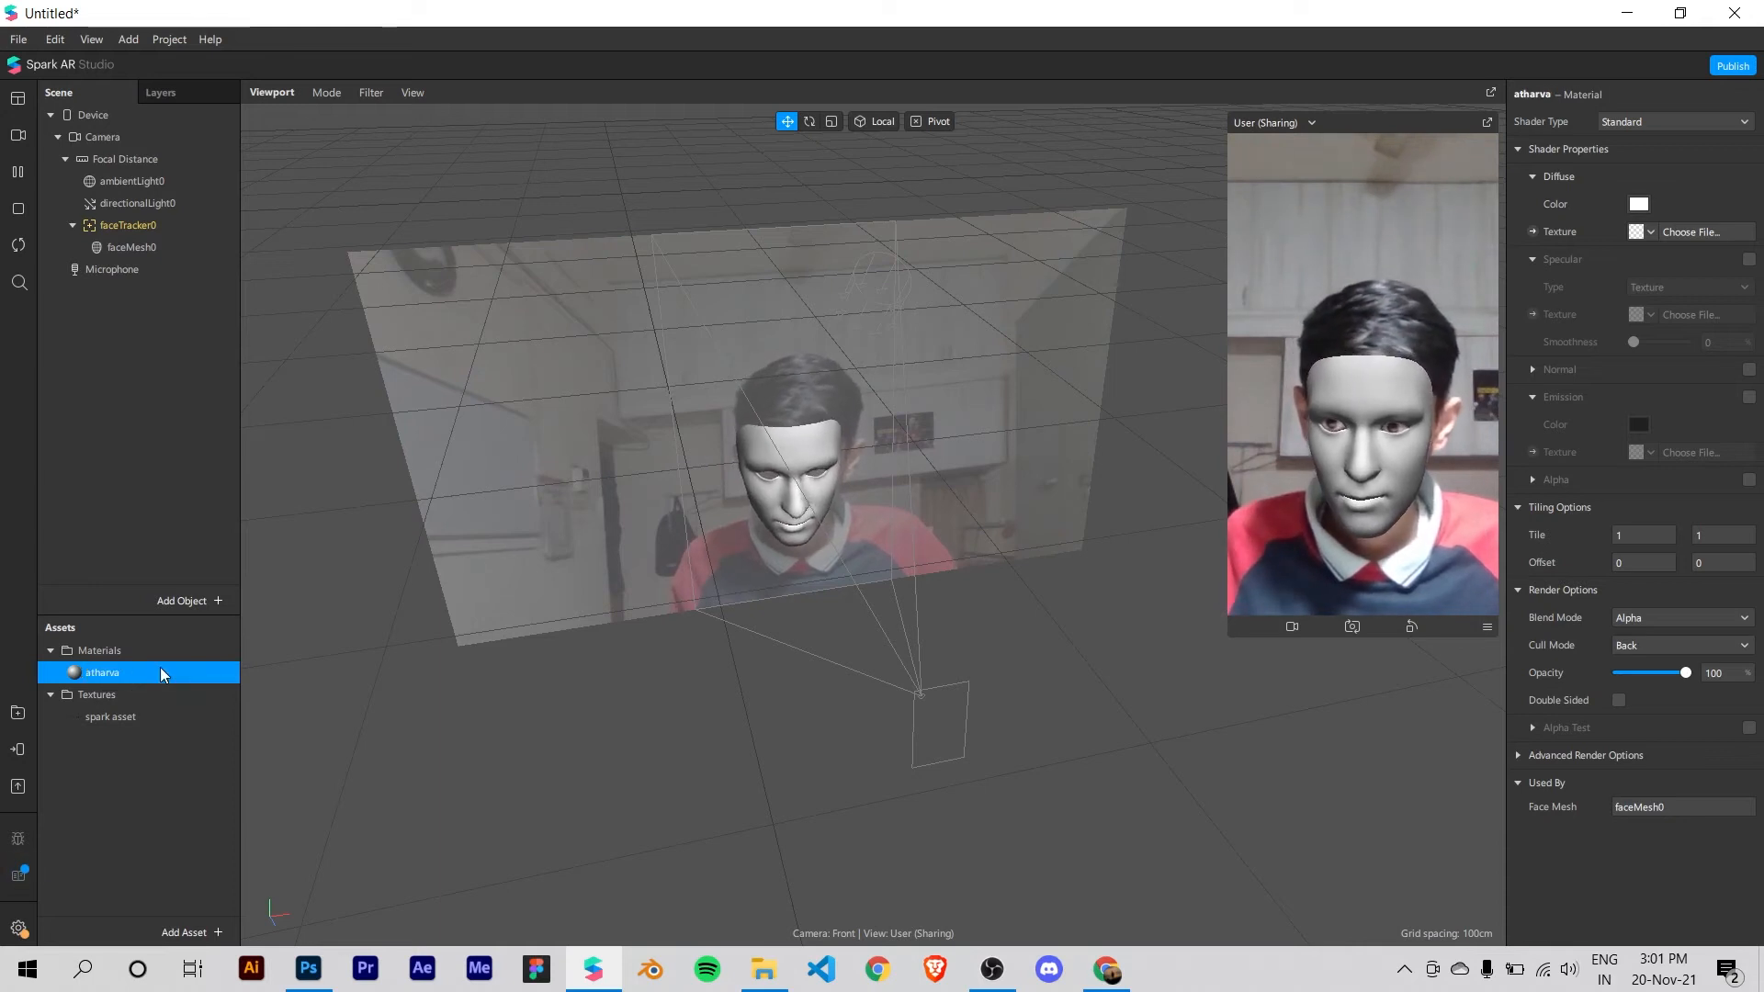
# Step: Assign the spark asset texture to the diffuse channel of the face mesh's material
pyautogui.click(144, 693)
pyautogui.click(152, 674)
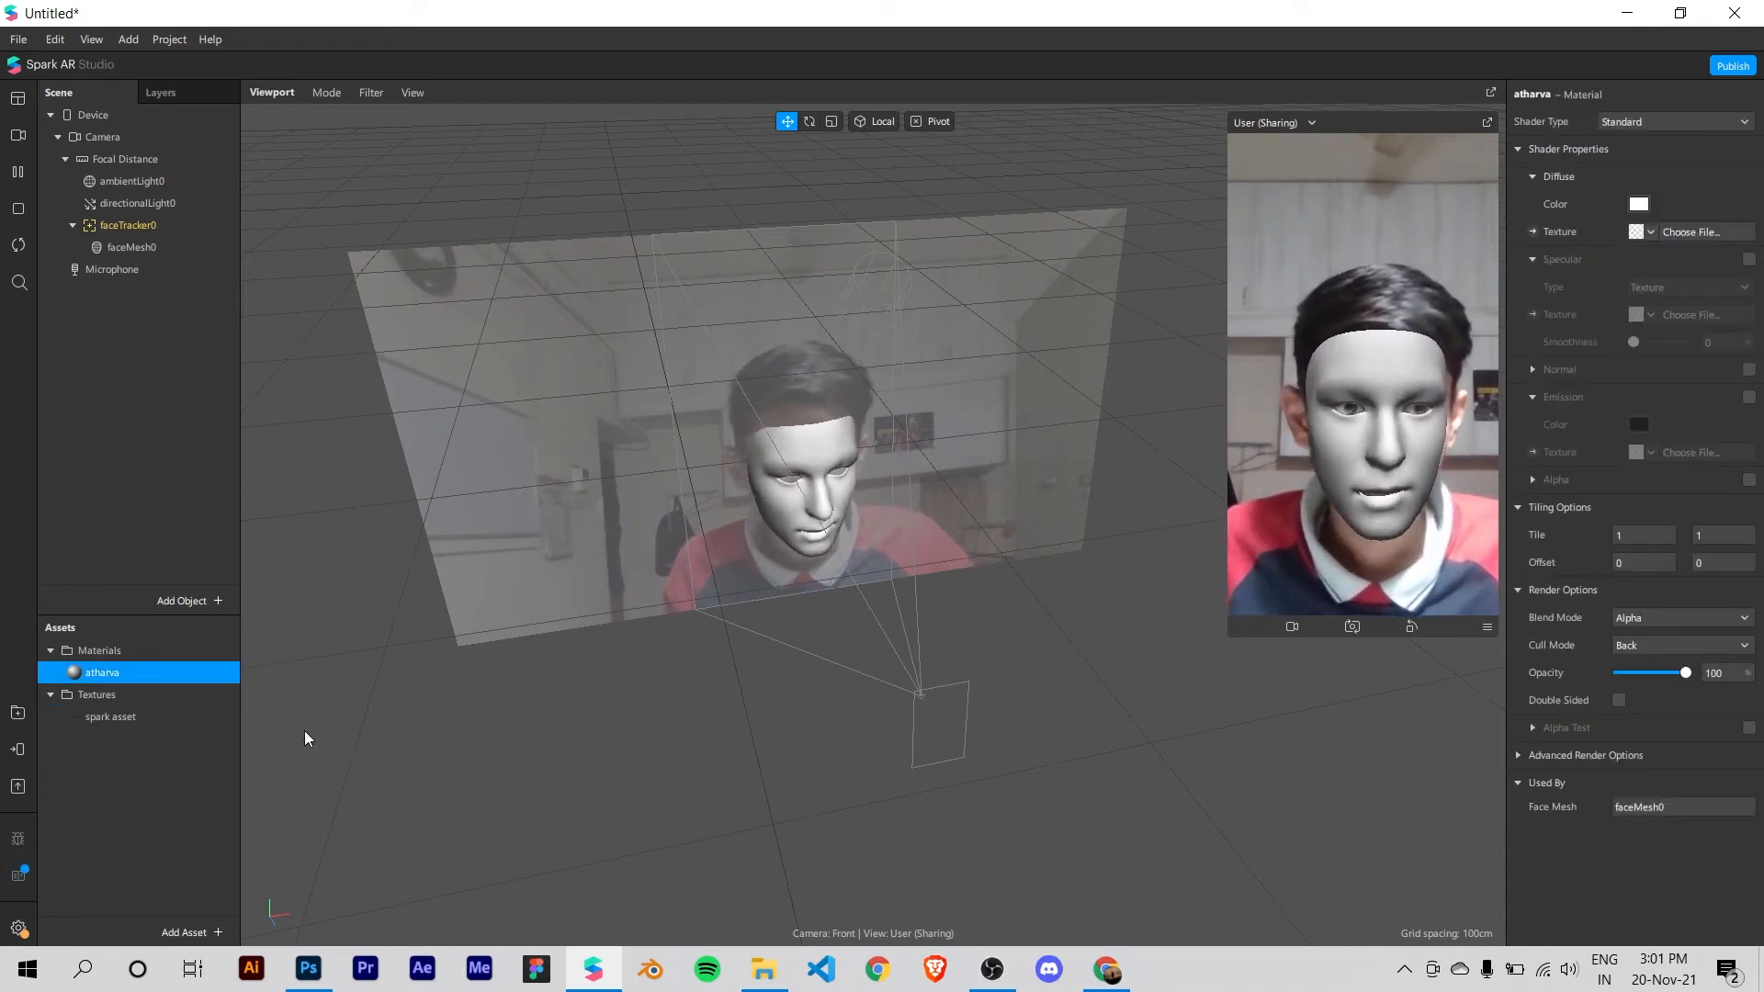
pyautogui.click(118, 717)
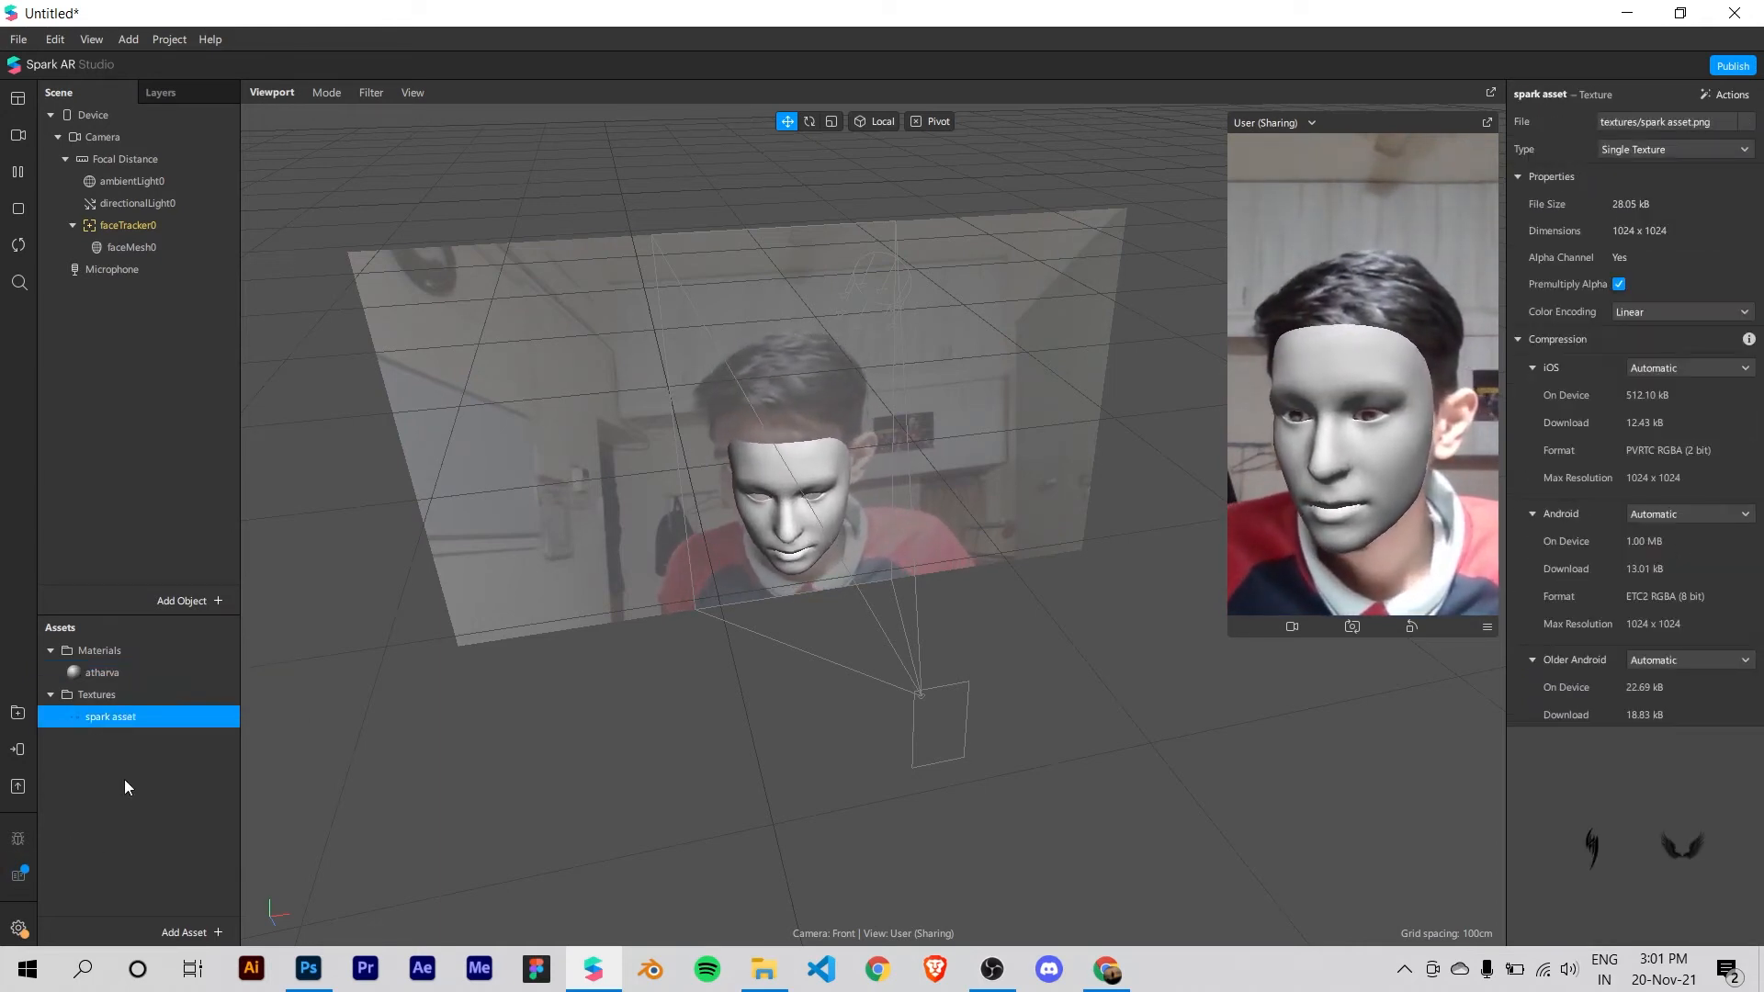
pyautogui.click(126, 751)
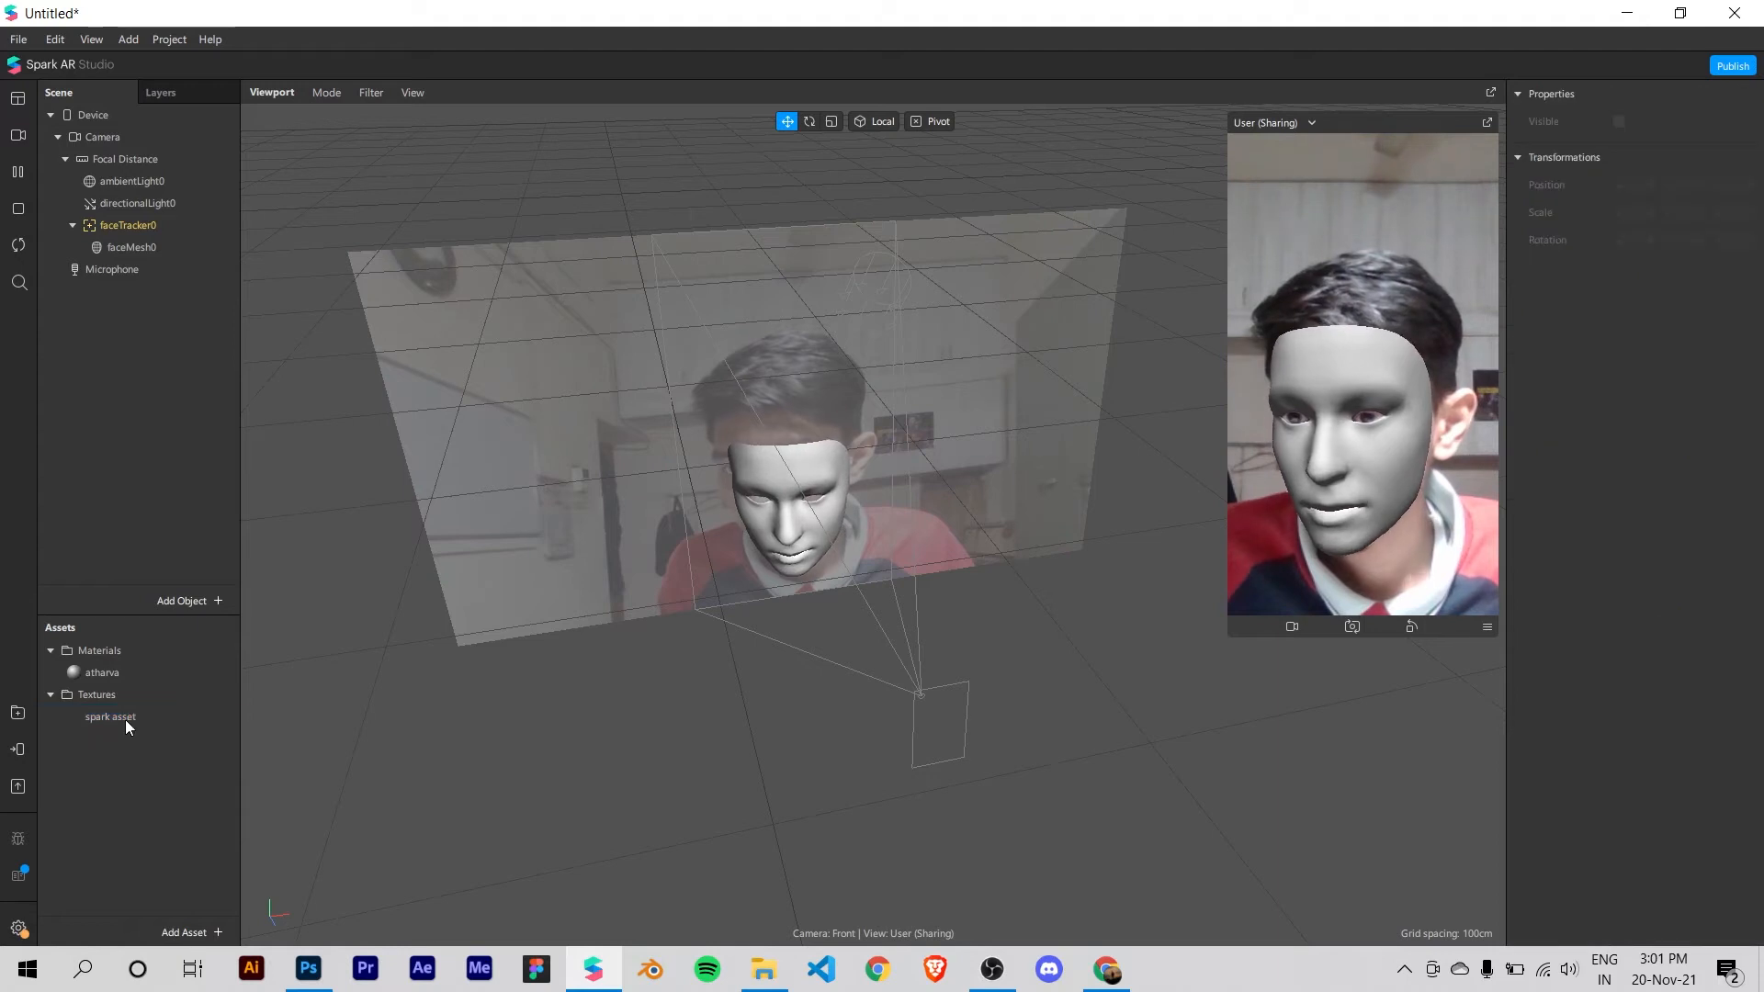
pyautogui.click(121, 671)
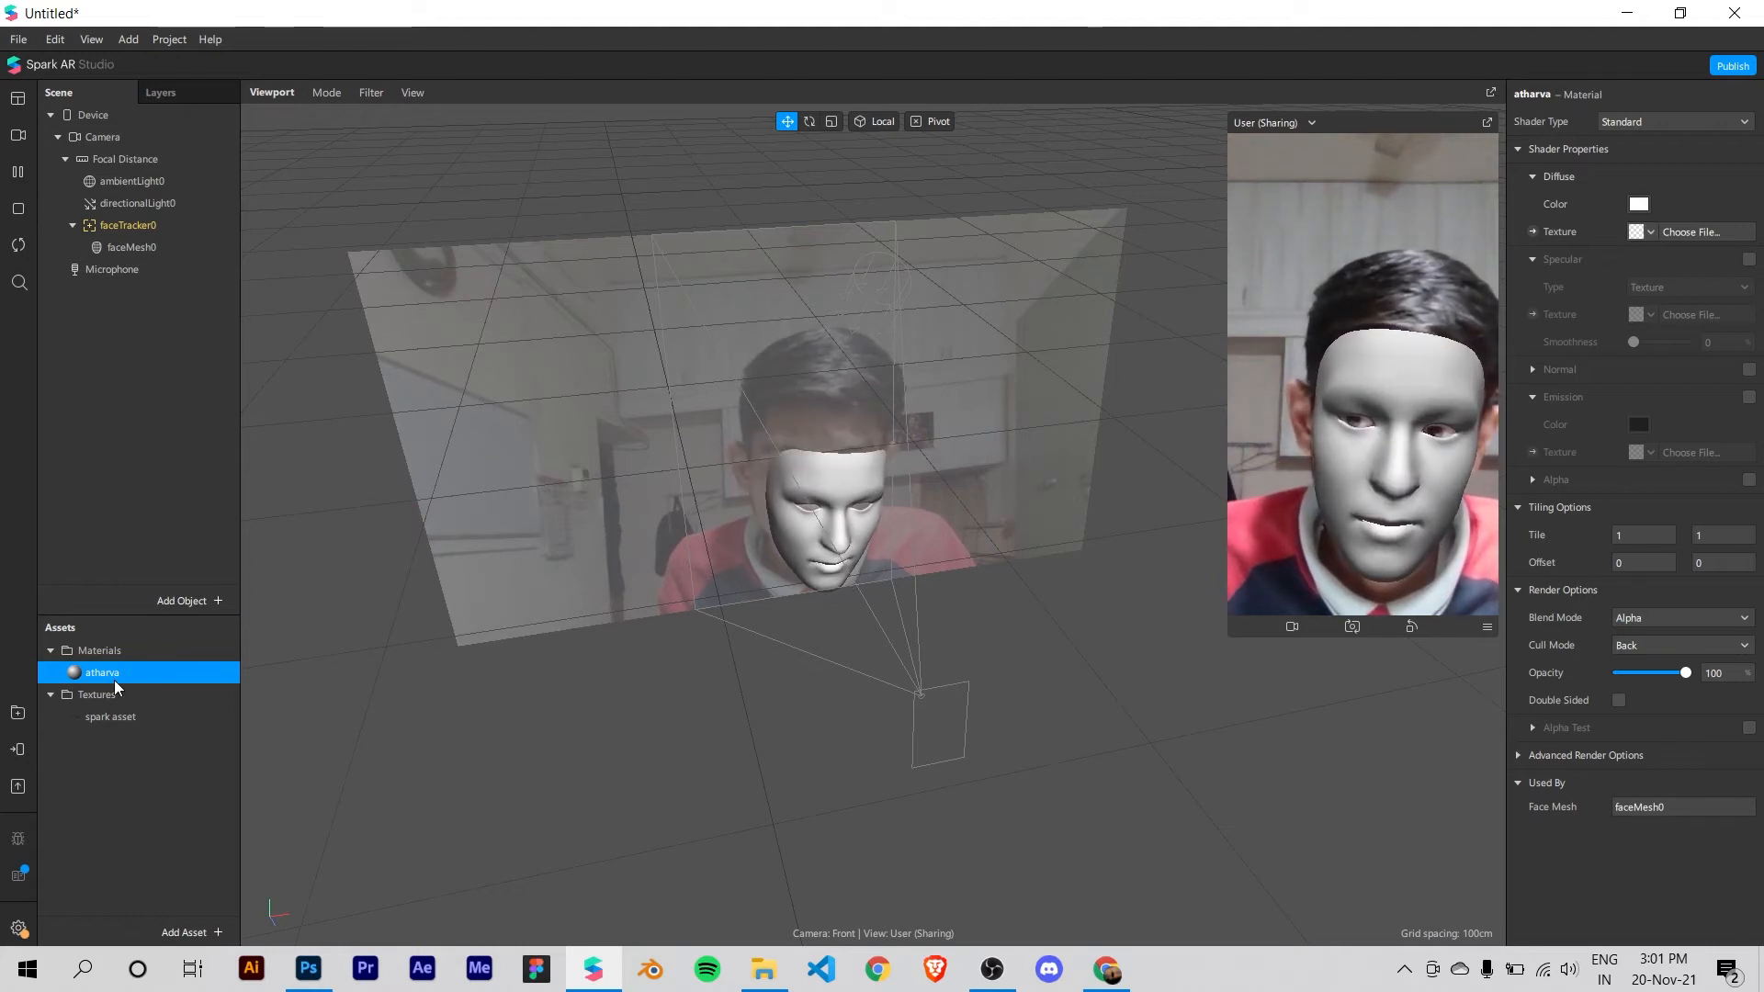
pyautogui.click(1652, 232)
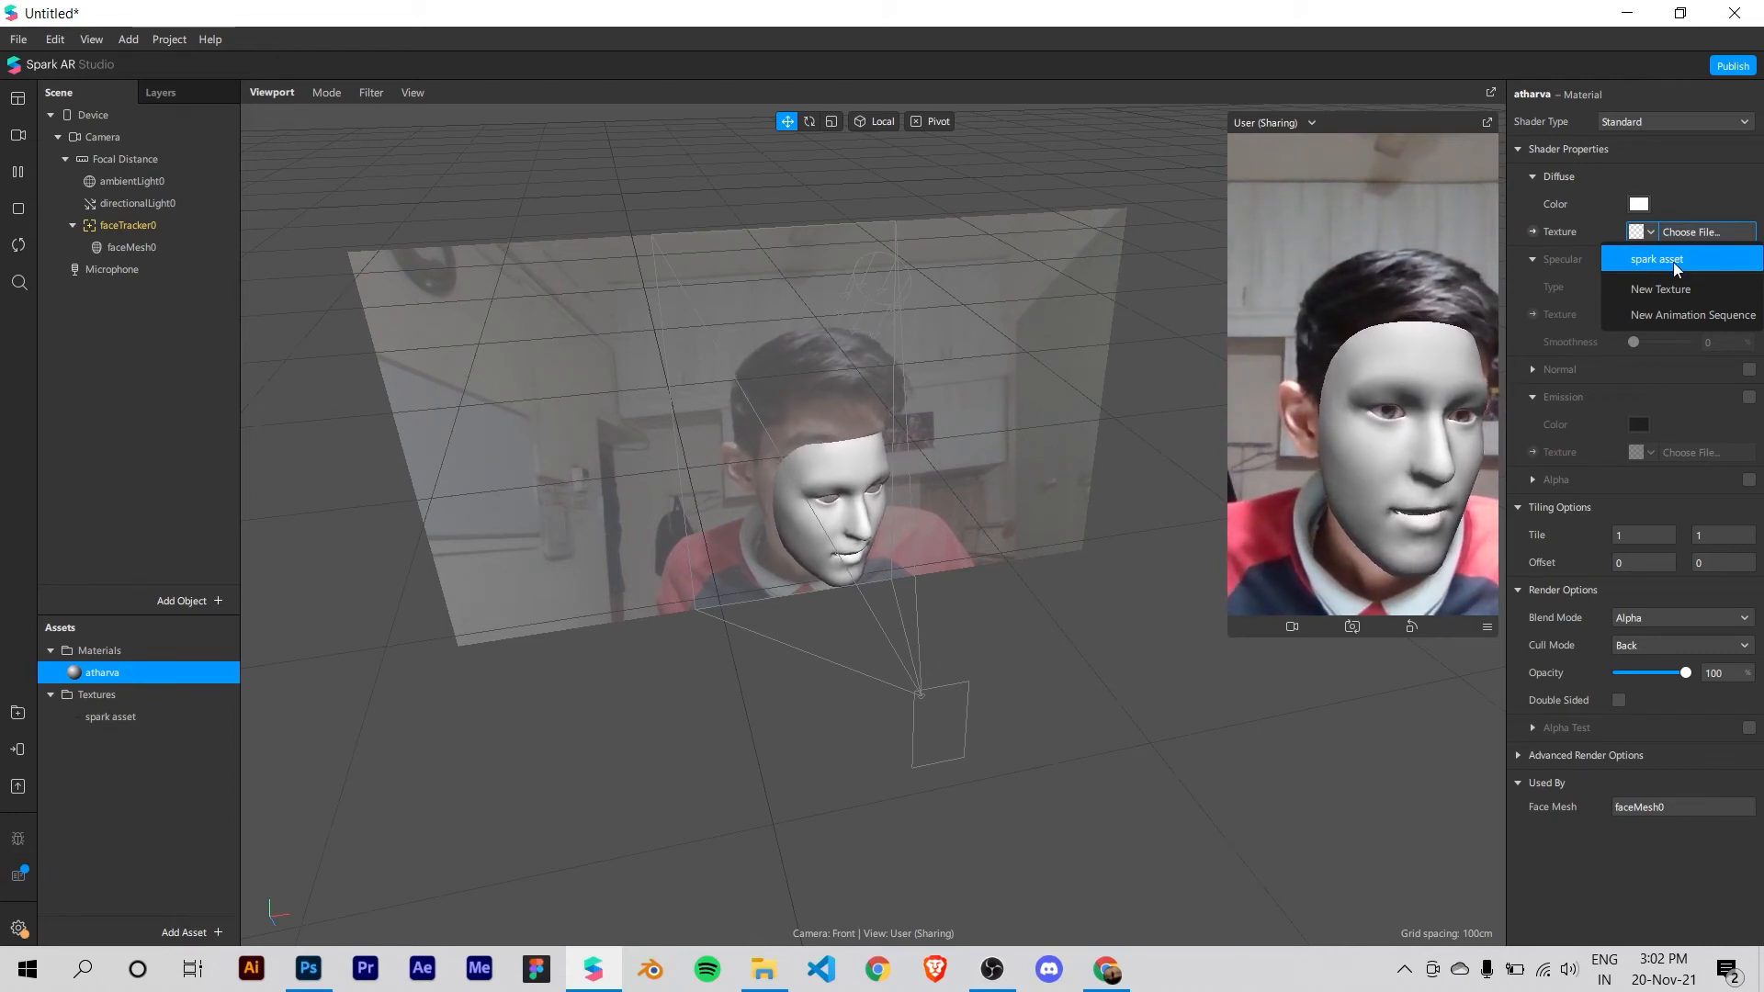
pyautogui.click(1673, 261)
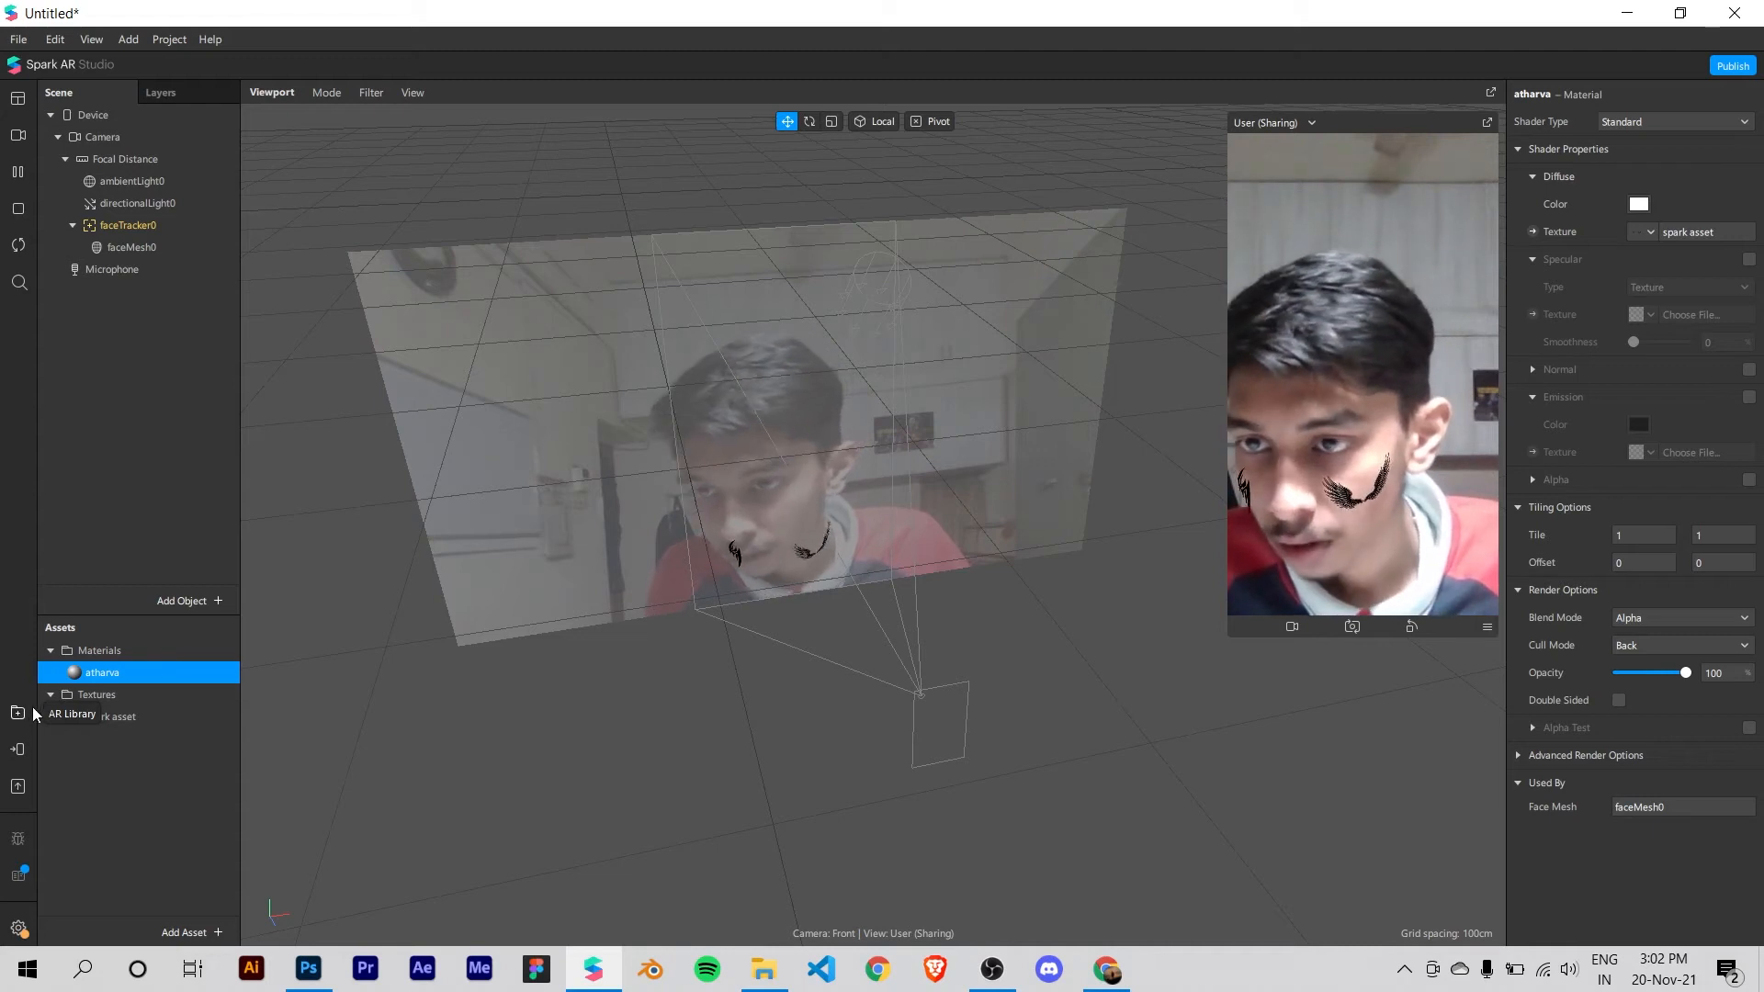
# Step: Start publishing the project as a new effect and add a Sharing Experience to meet the platform requirements
pyautogui.click(19, 787)
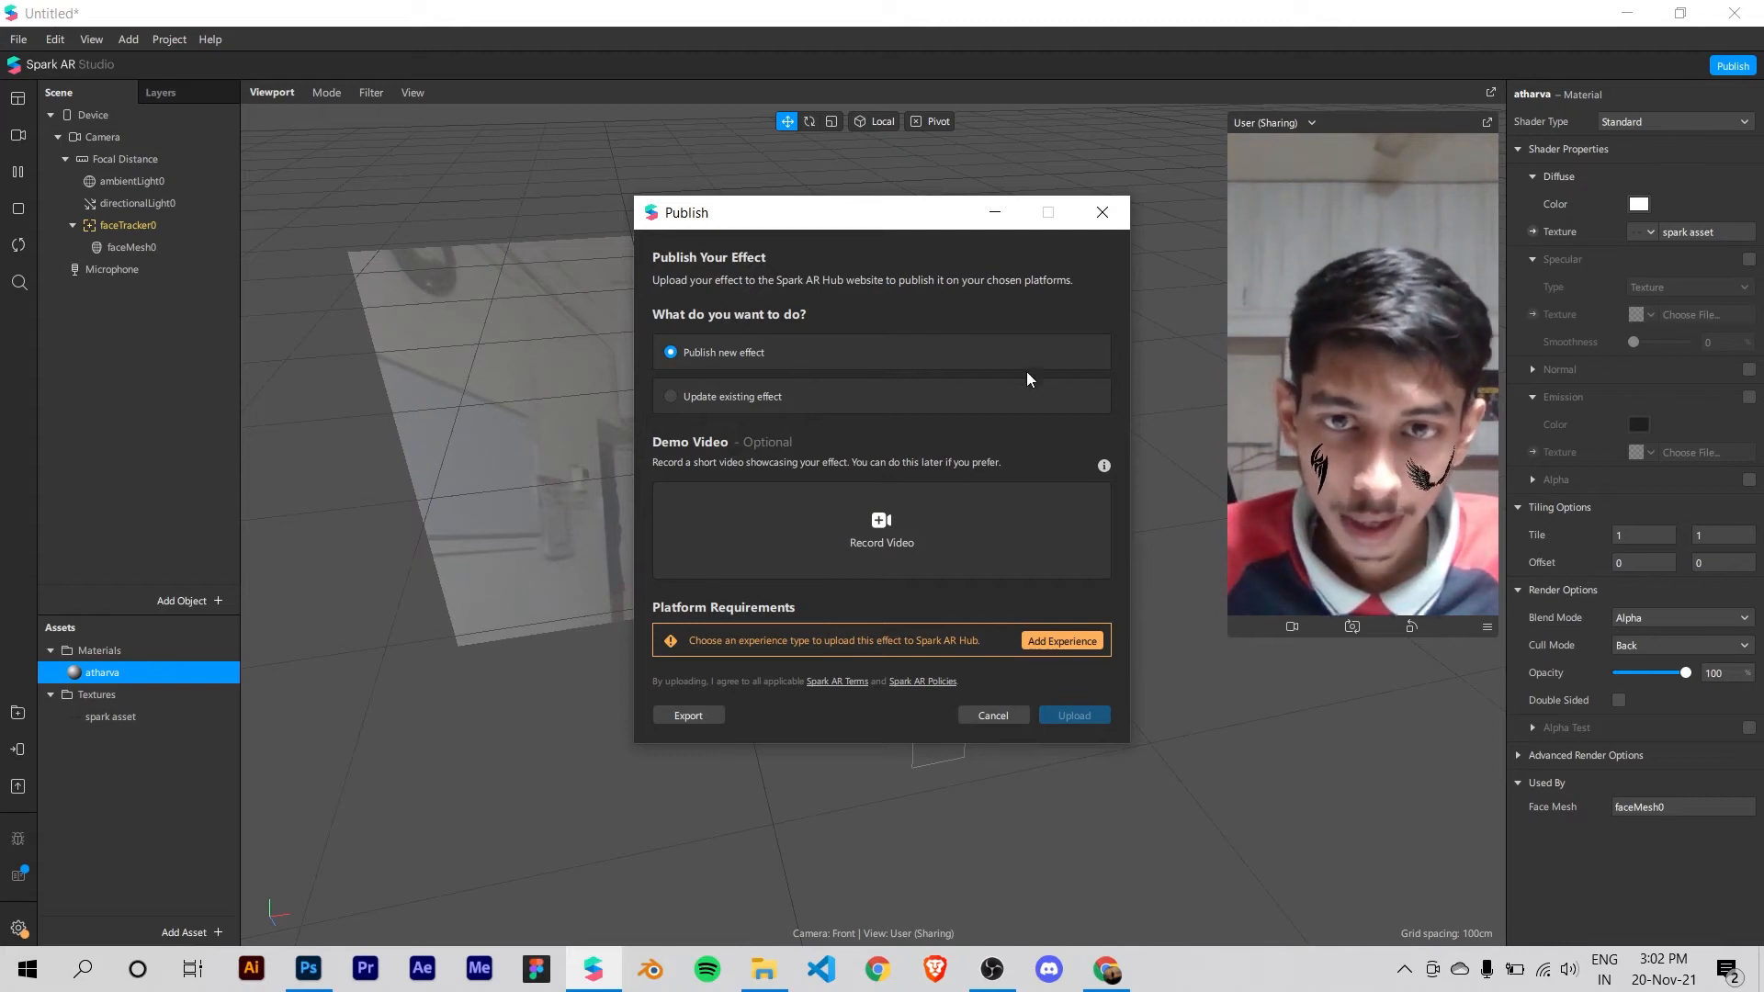
pyautogui.moveTo(796, 241); pyautogui.dragTo(806, 224)
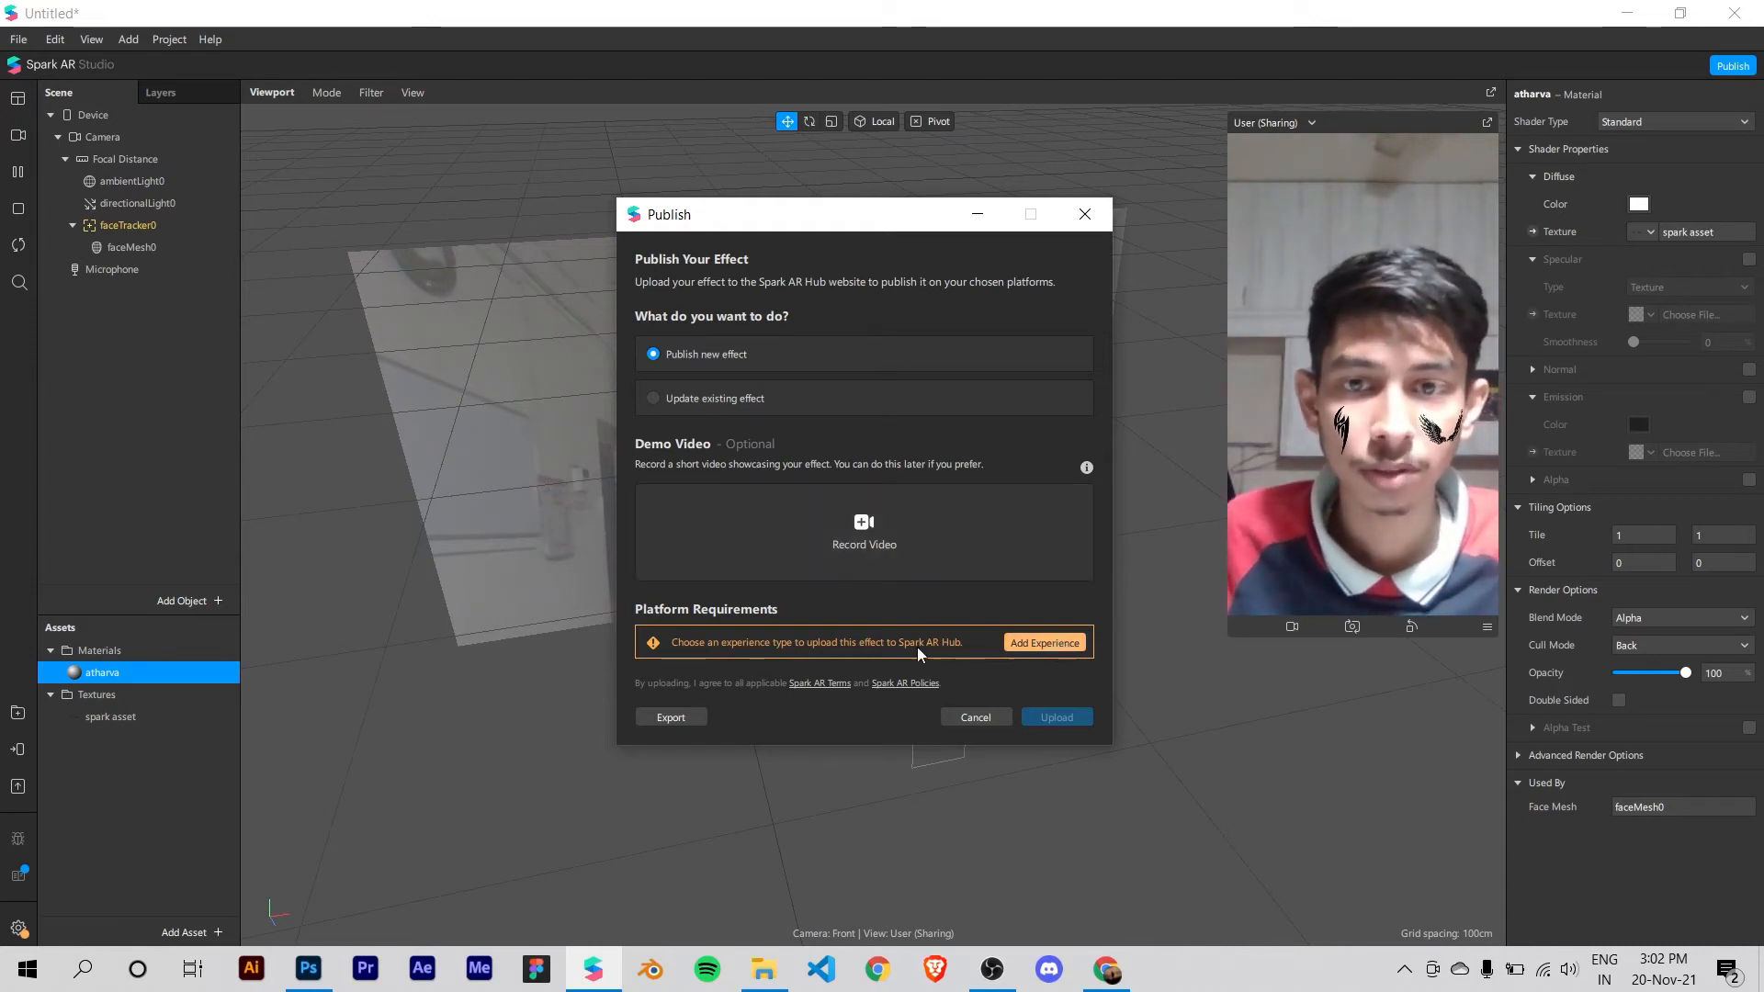
pyautogui.click(1049, 643)
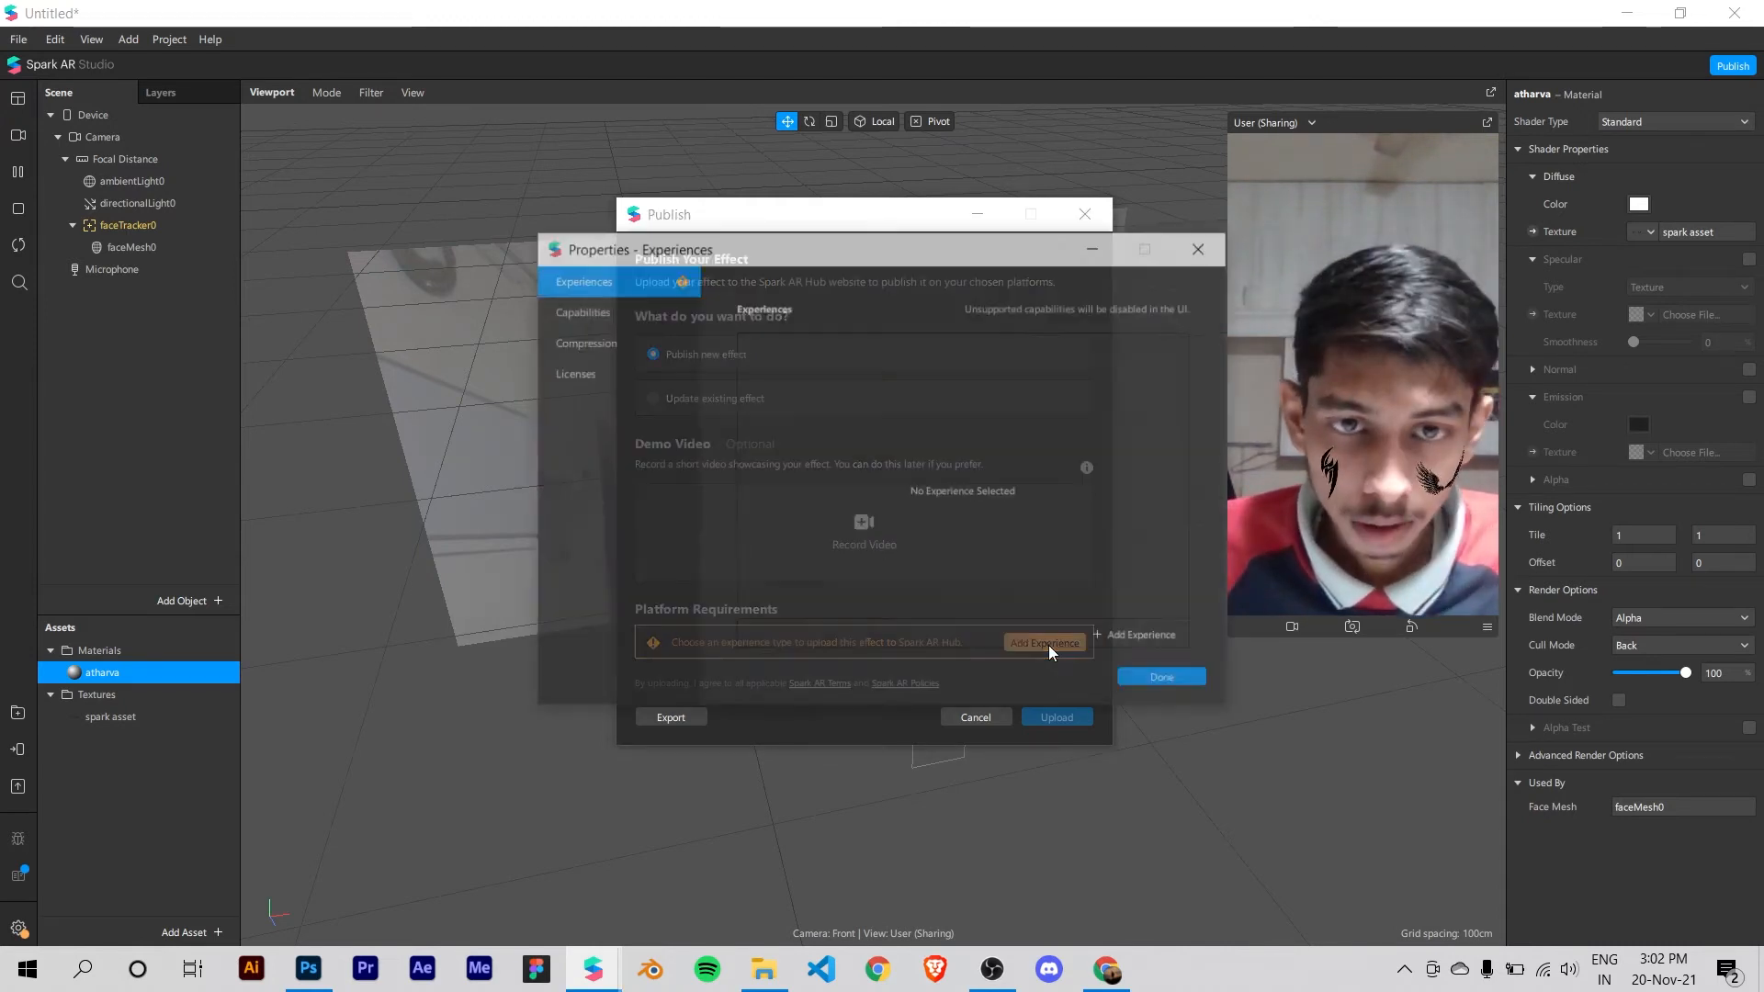
pyautogui.click(1121, 638)
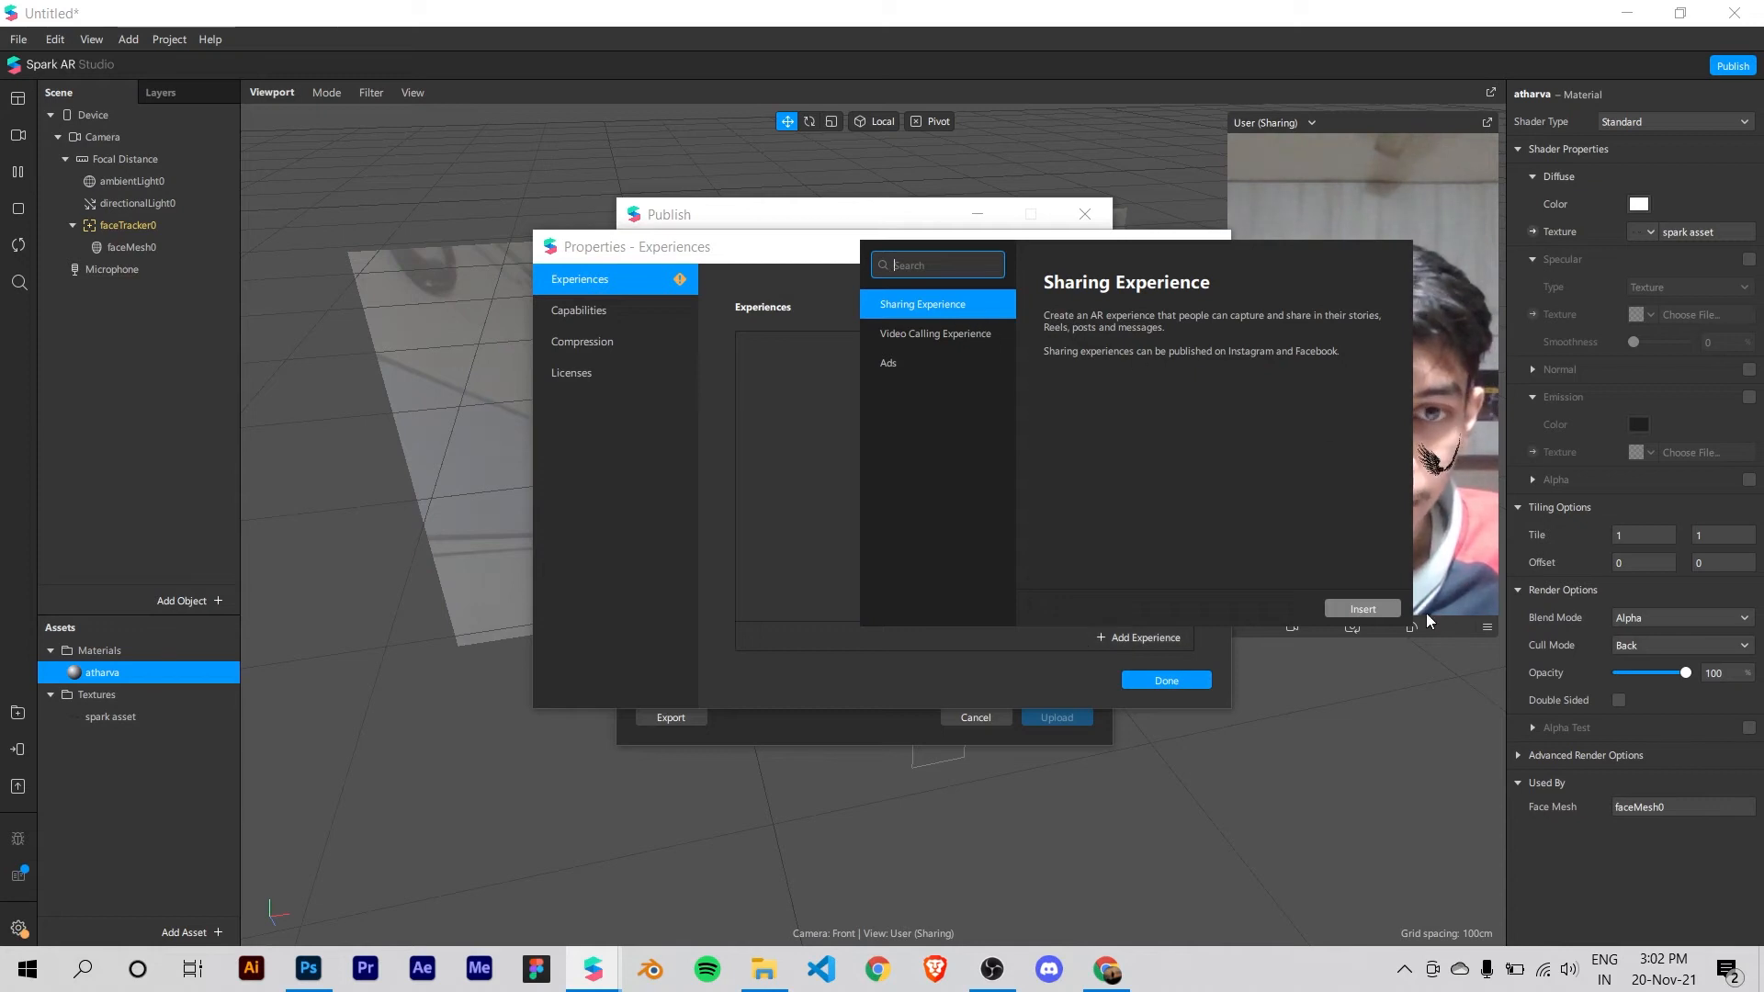
pyautogui.click(1363, 608)
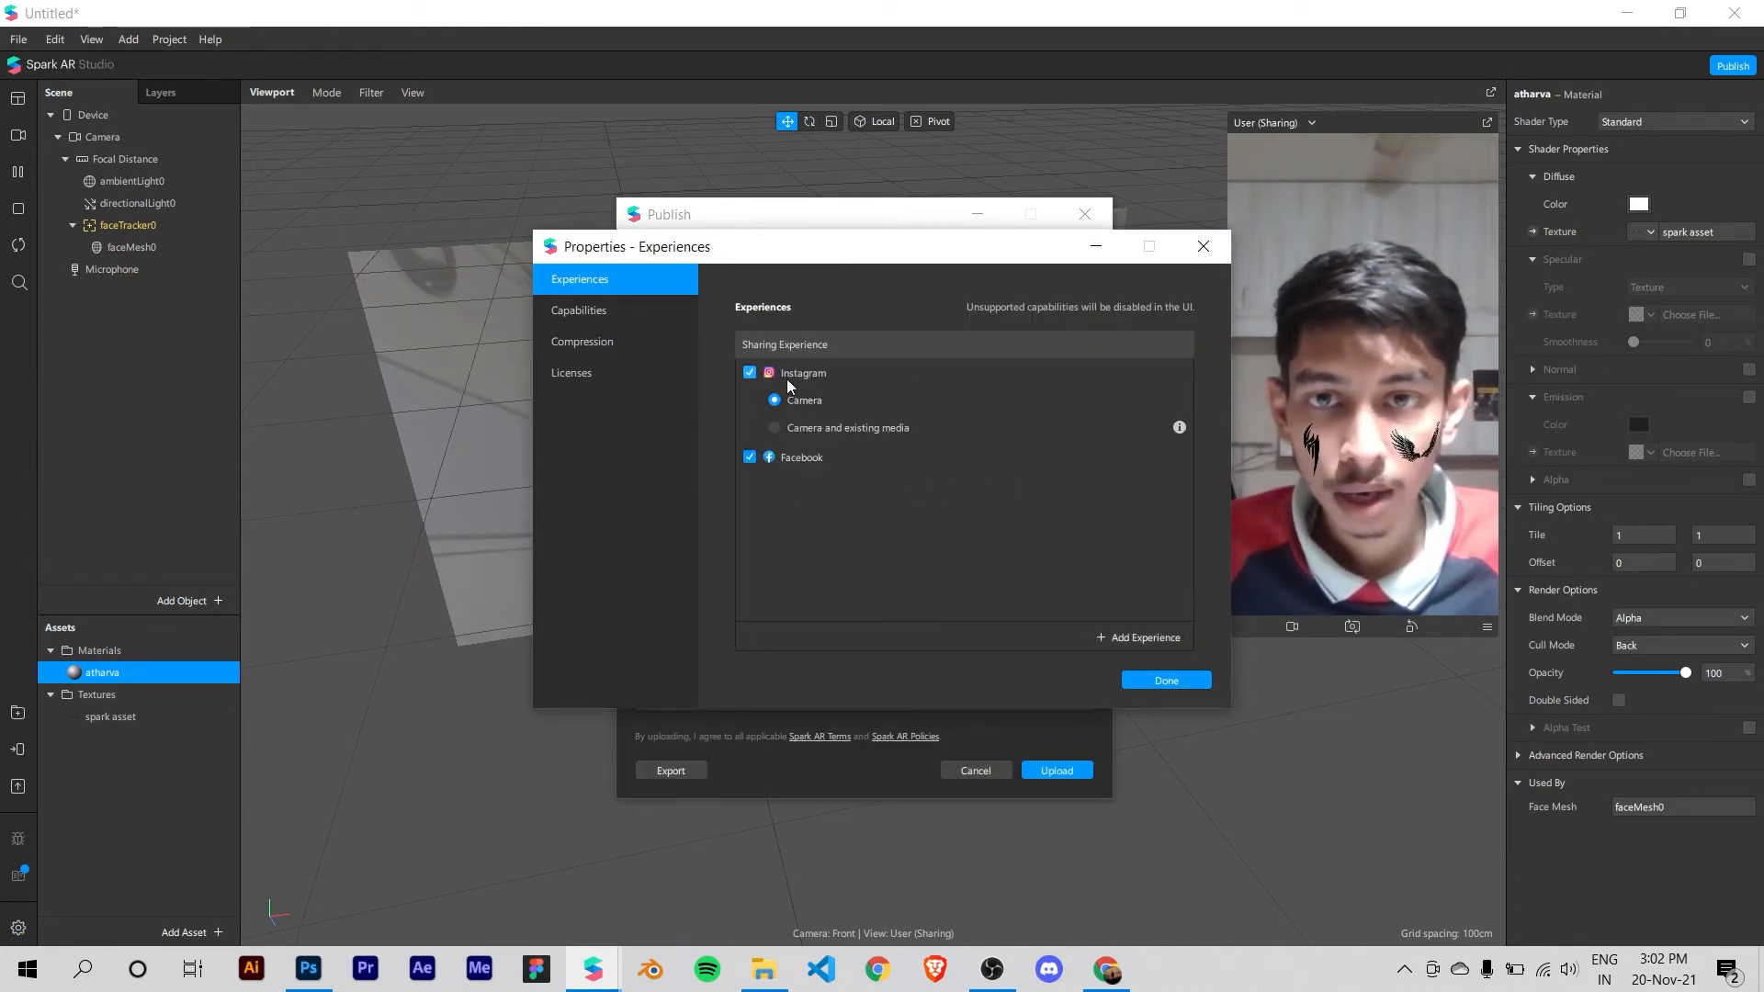
# Step: Confirm the Instagram and Facebook sharing experiences and upload the effect to Spark AR Hub
pyautogui.click(1166, 680)
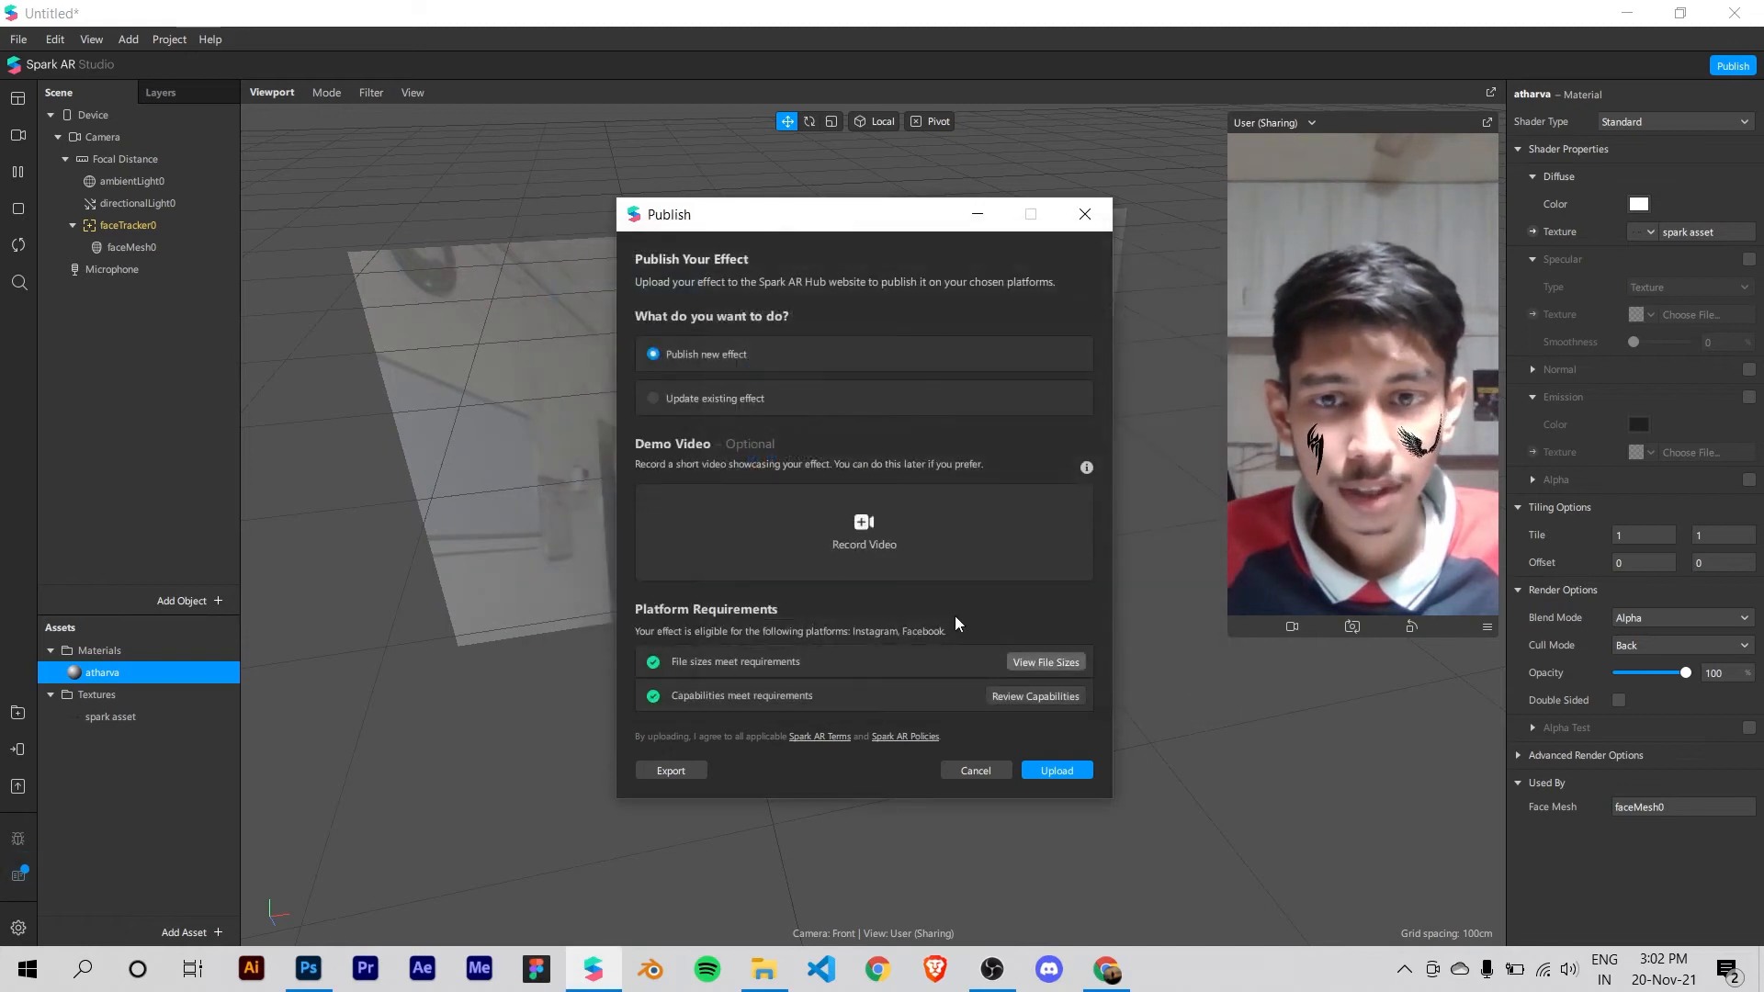
pyautogui.click(1056, 770)
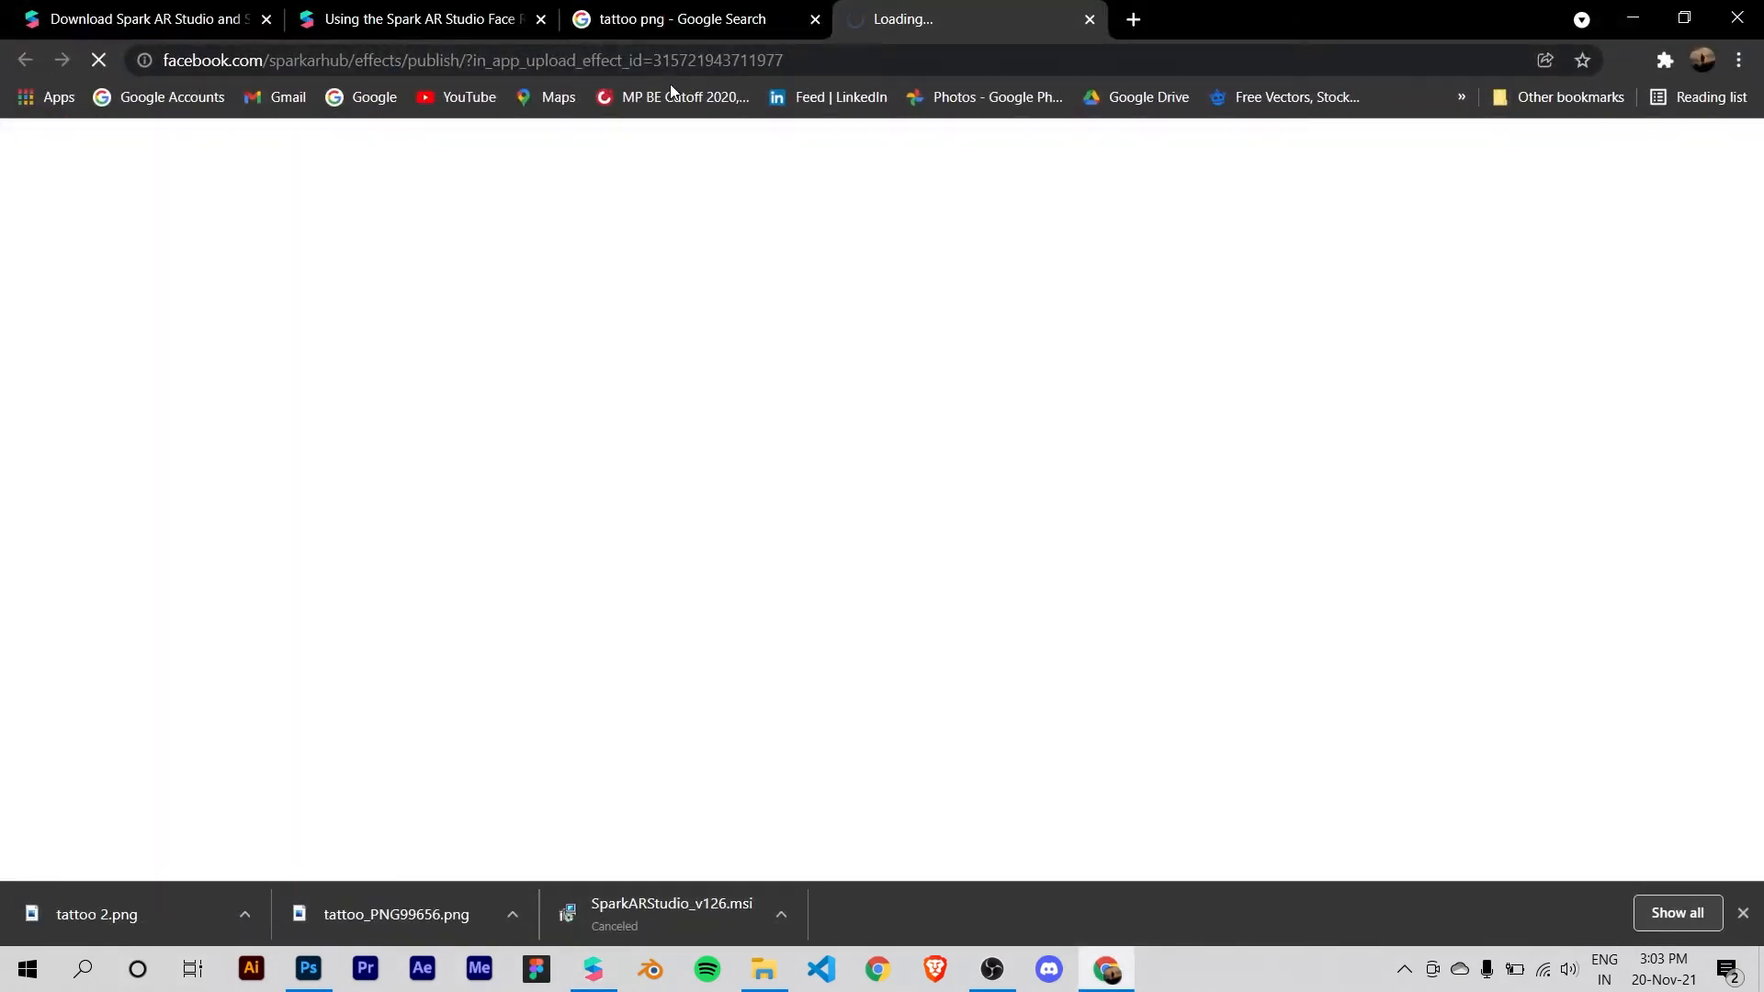
# Step: Close the other open browser tabs, keeping only the Spark AR Hub publishing page
pyautogui.click(814, 19)
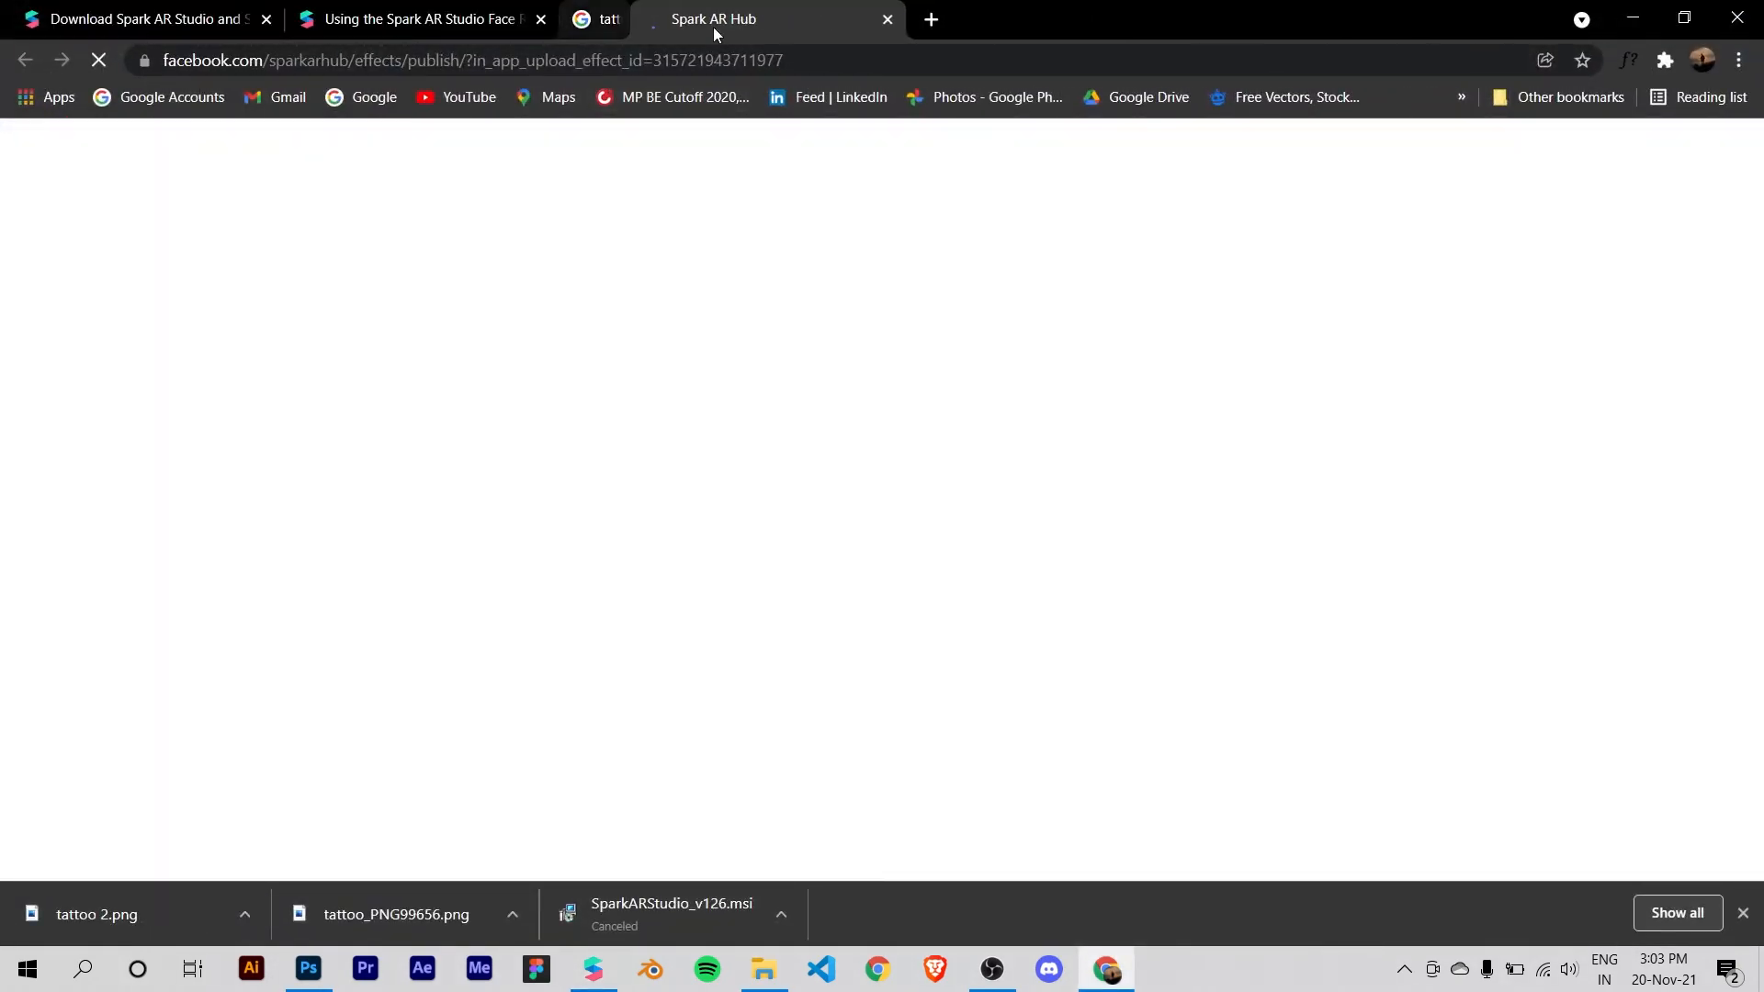
pyautogui.click(481, 22)
pyautogui.click(540, 22)
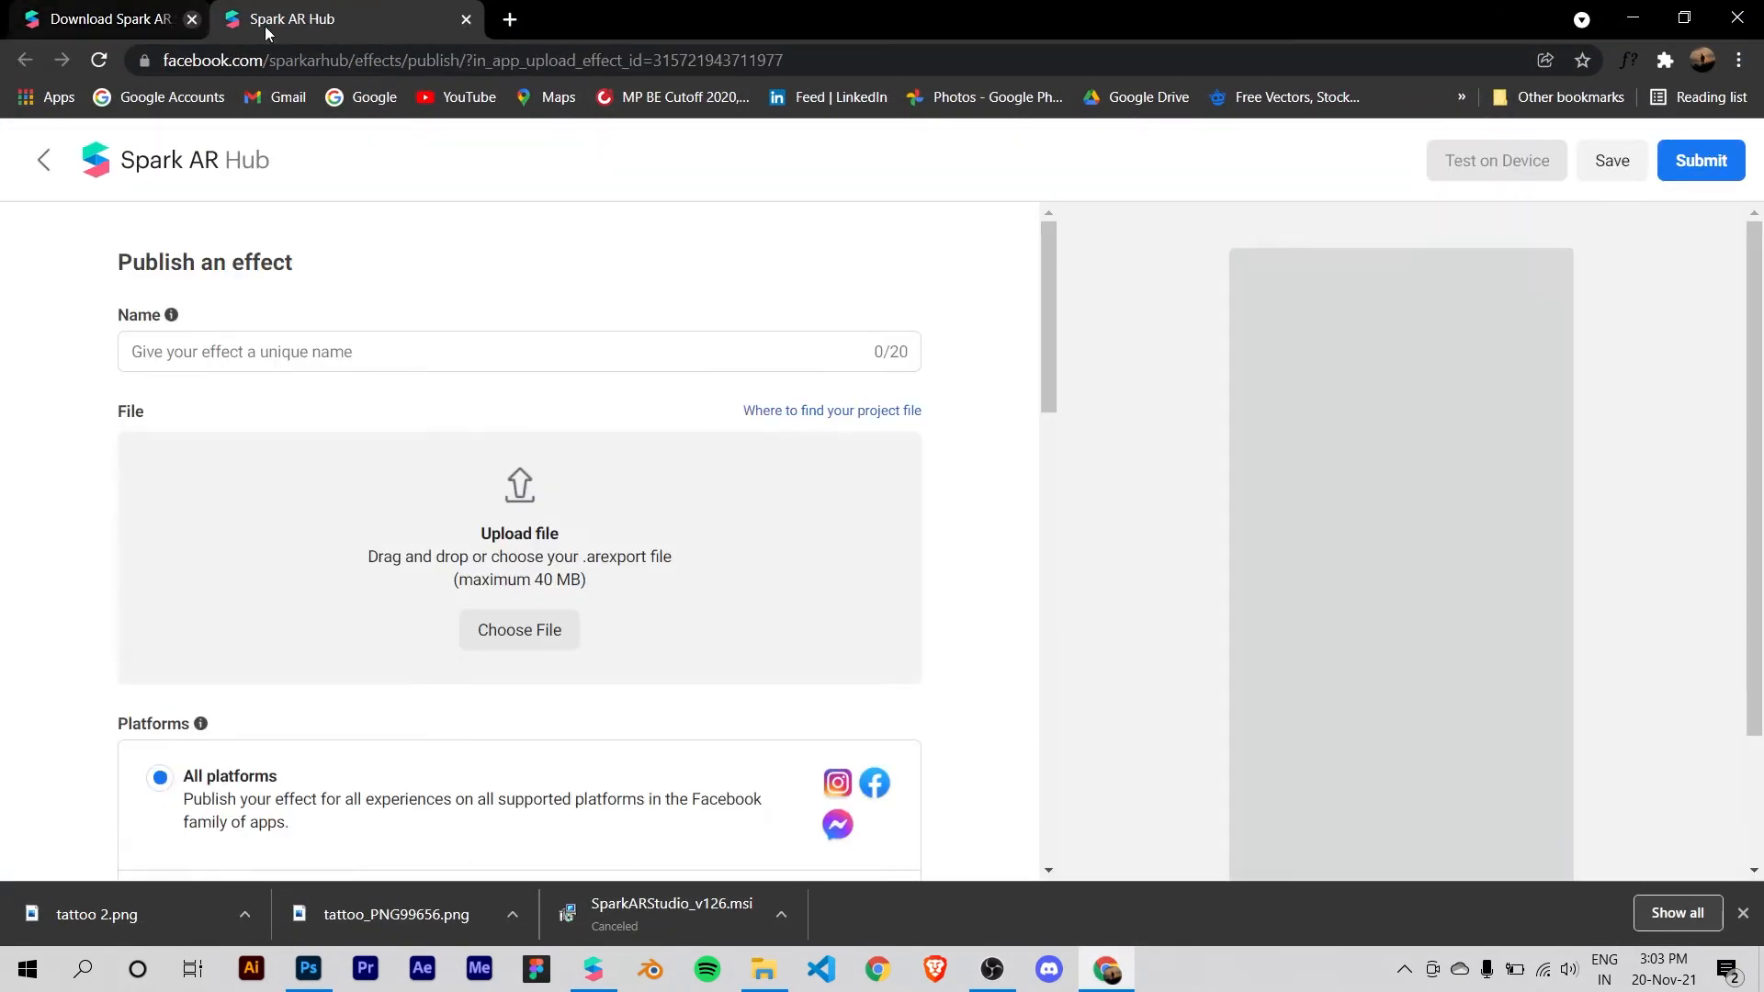
pyautogui.click(266, 20)
# Step: Name the effect "tattoo" and set it to be published on all platforms
pyautogui.click(638, 351)
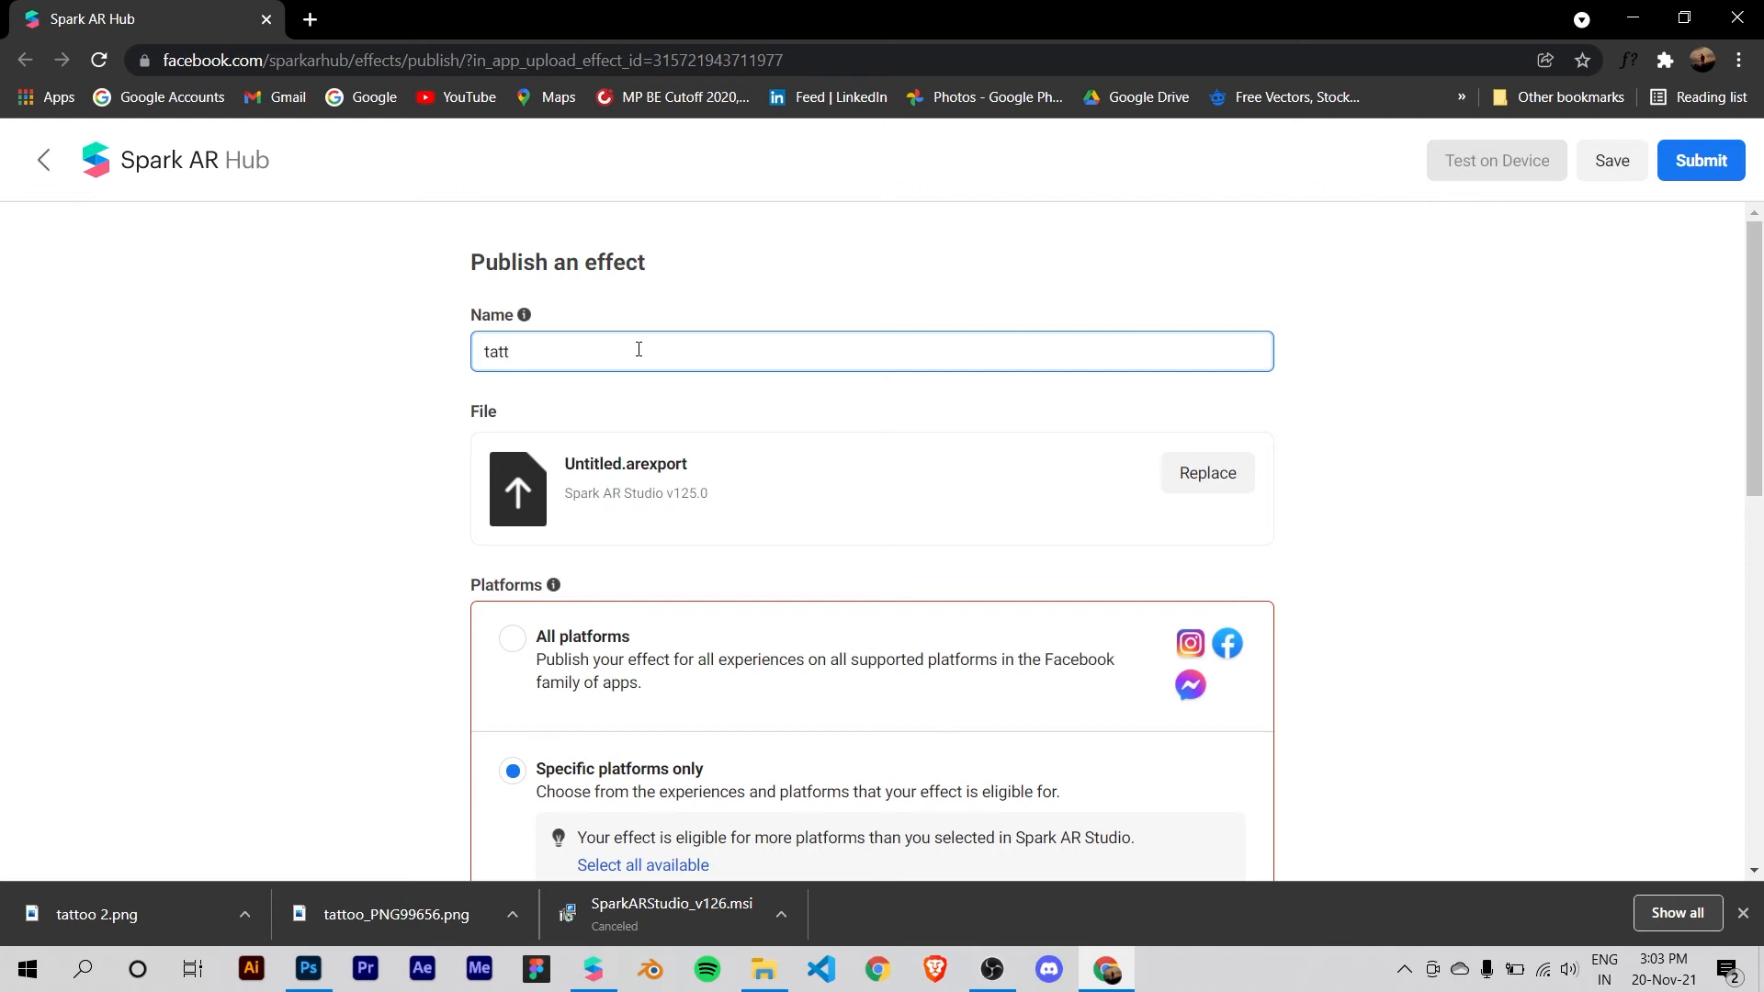
pyautogui.scroll(-2, 832, 493)
pyautogui.scroll(2, 1244, 501)
pyautogui.scroll(-1, 690, 513)
pyautogui.scroll(-1, 631, 522)
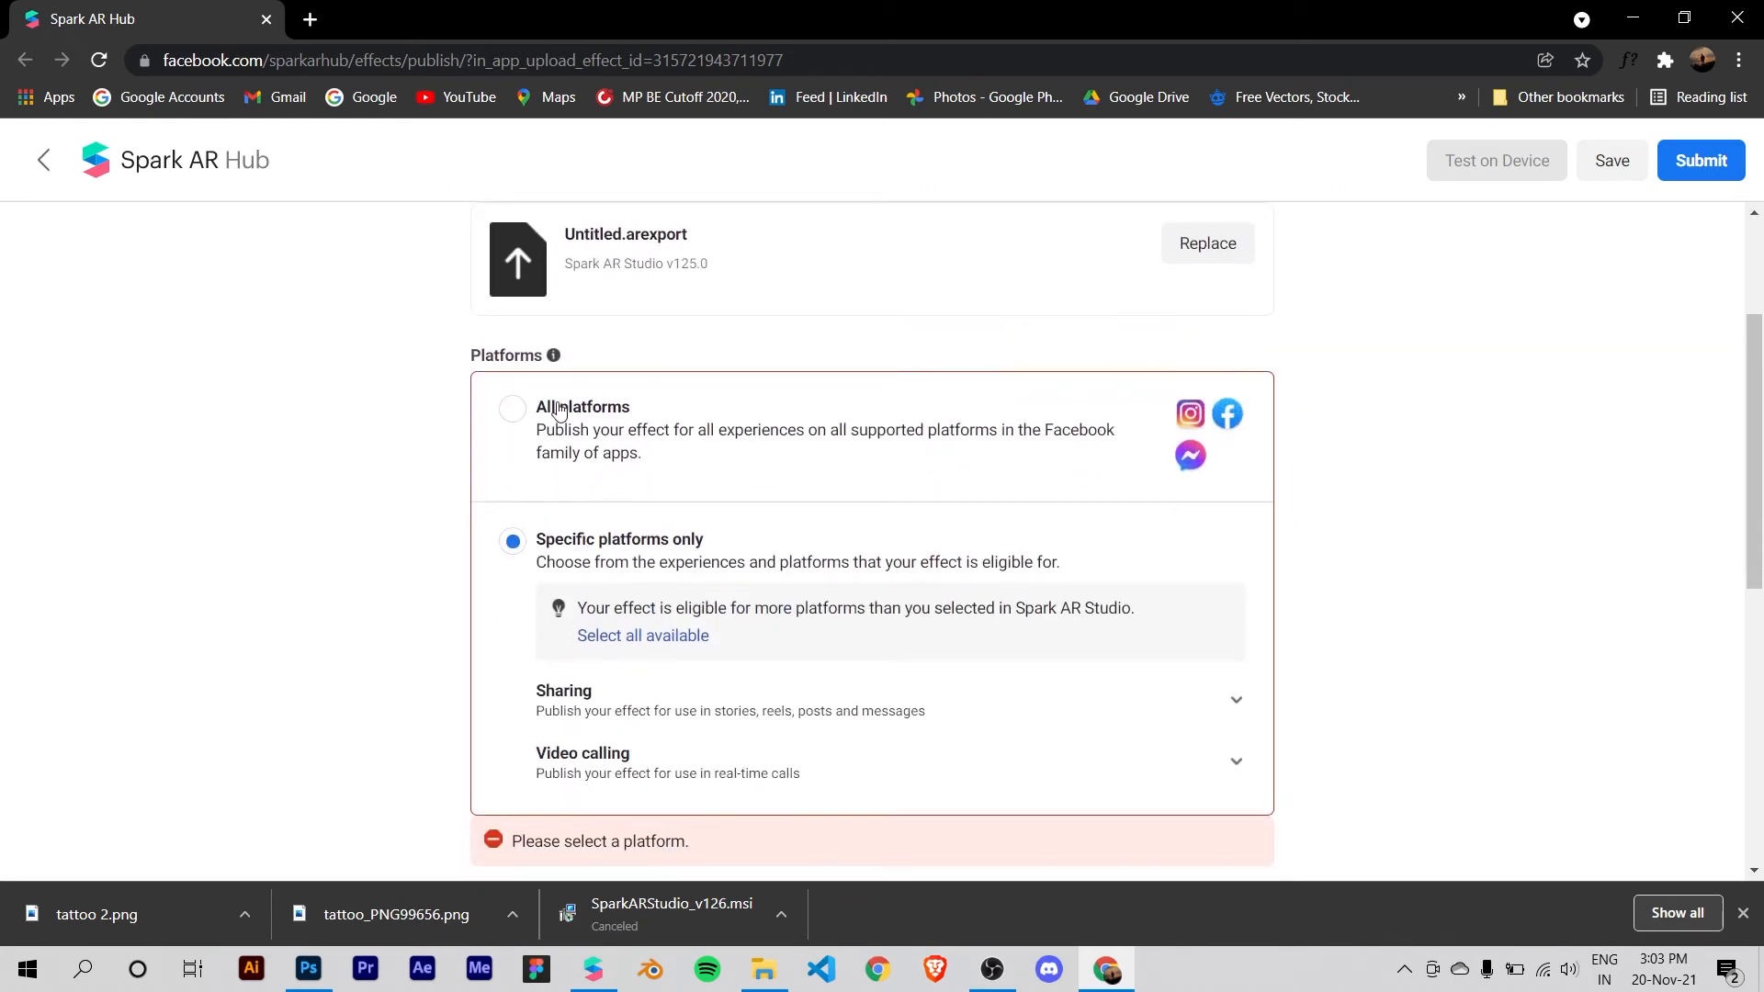
pyautogui.click(556, 436)
# Step: Examine the existing media, owner and publisher settings of the effect
pyautogui.scroll(-1, 524, 427)
pyautogui.scroll(-5, 481, 427)
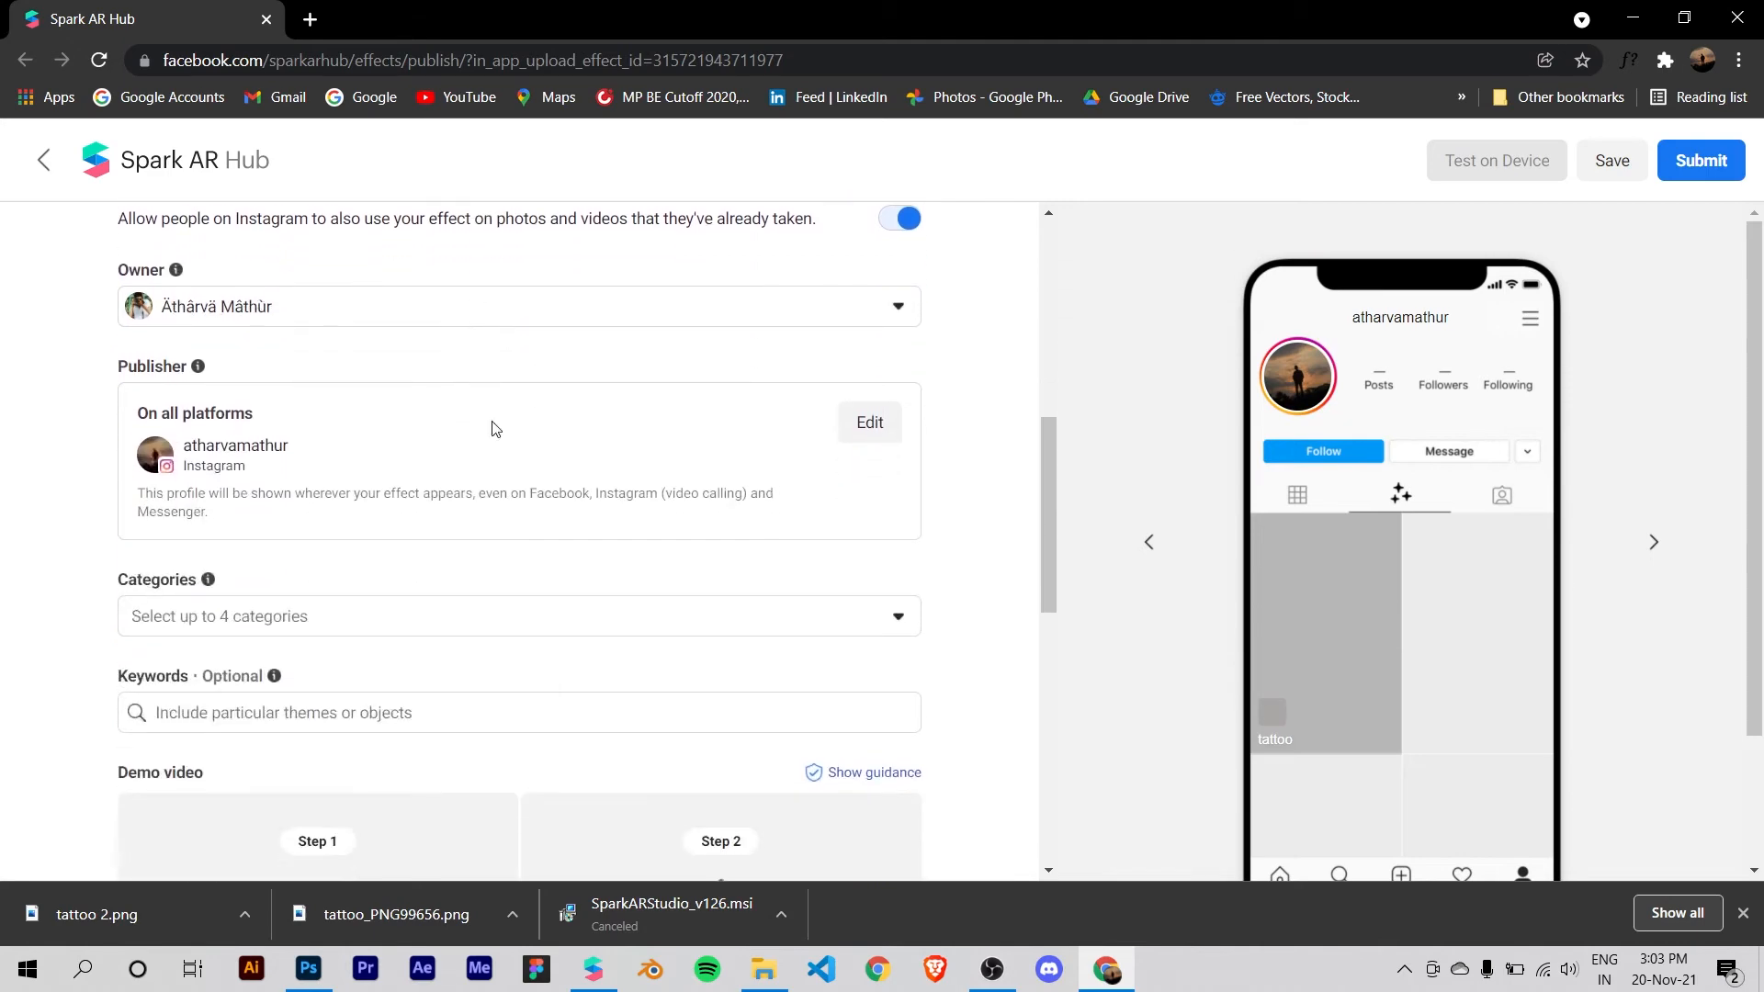
pyautogui.scroll(5, 386, 444)
pyautogui.scroll(-2, 384, 445)
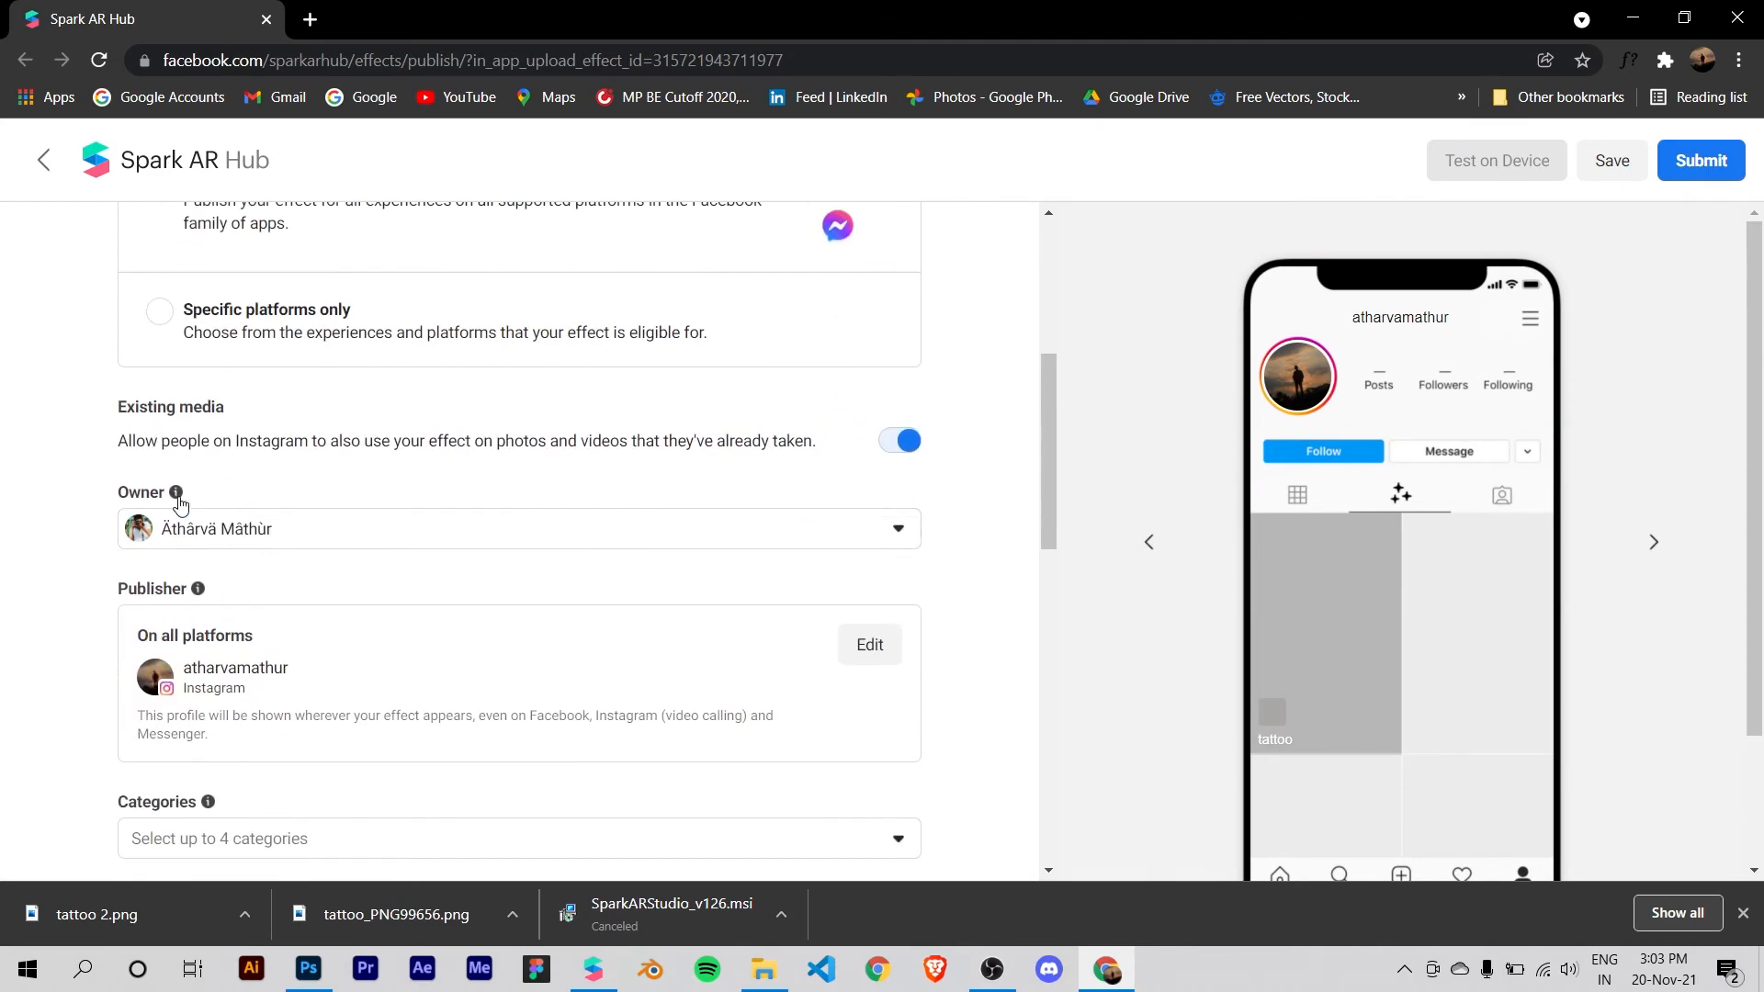
pyautogui.scroll(-1, 245, 481)
pyautogui.scroll(2, 244, 638)
pyautogui.scroll(-1, 548, 653)
pyautogui.scroll(-1, 308, 528)
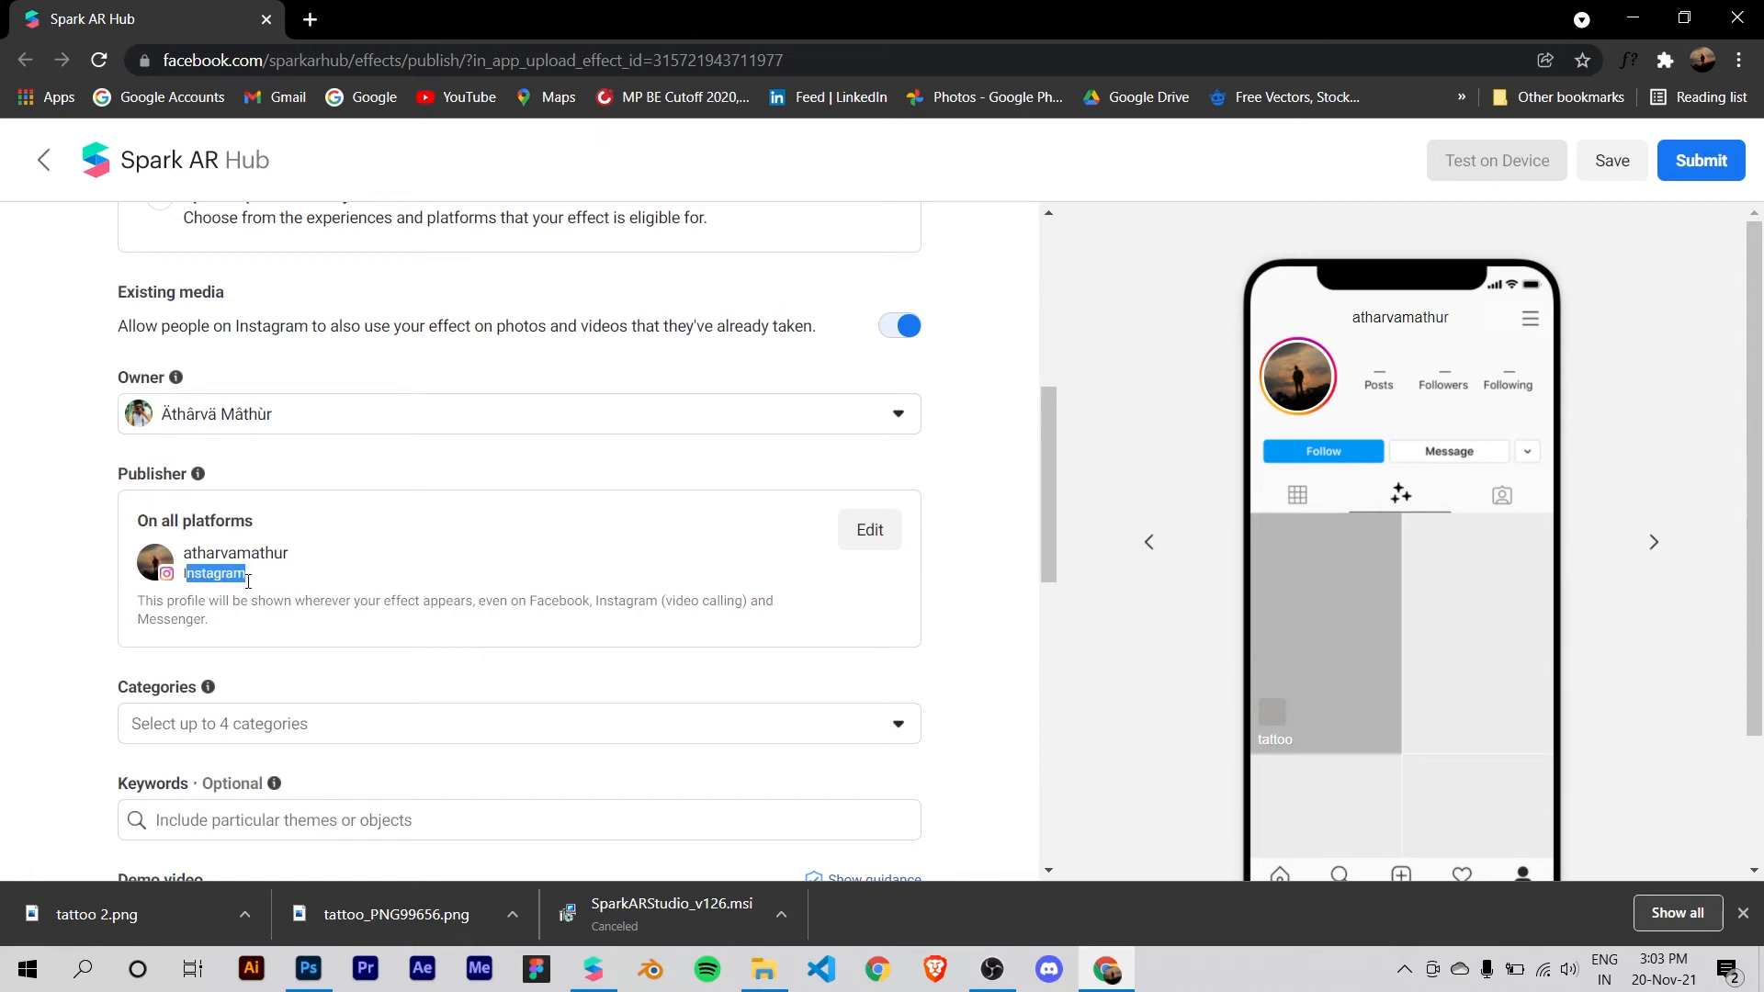
# Step: Assign the categories Immersive, World AR, Appearance and Selfies to the effect
pyautogui.scroll(-2, 255, 584)
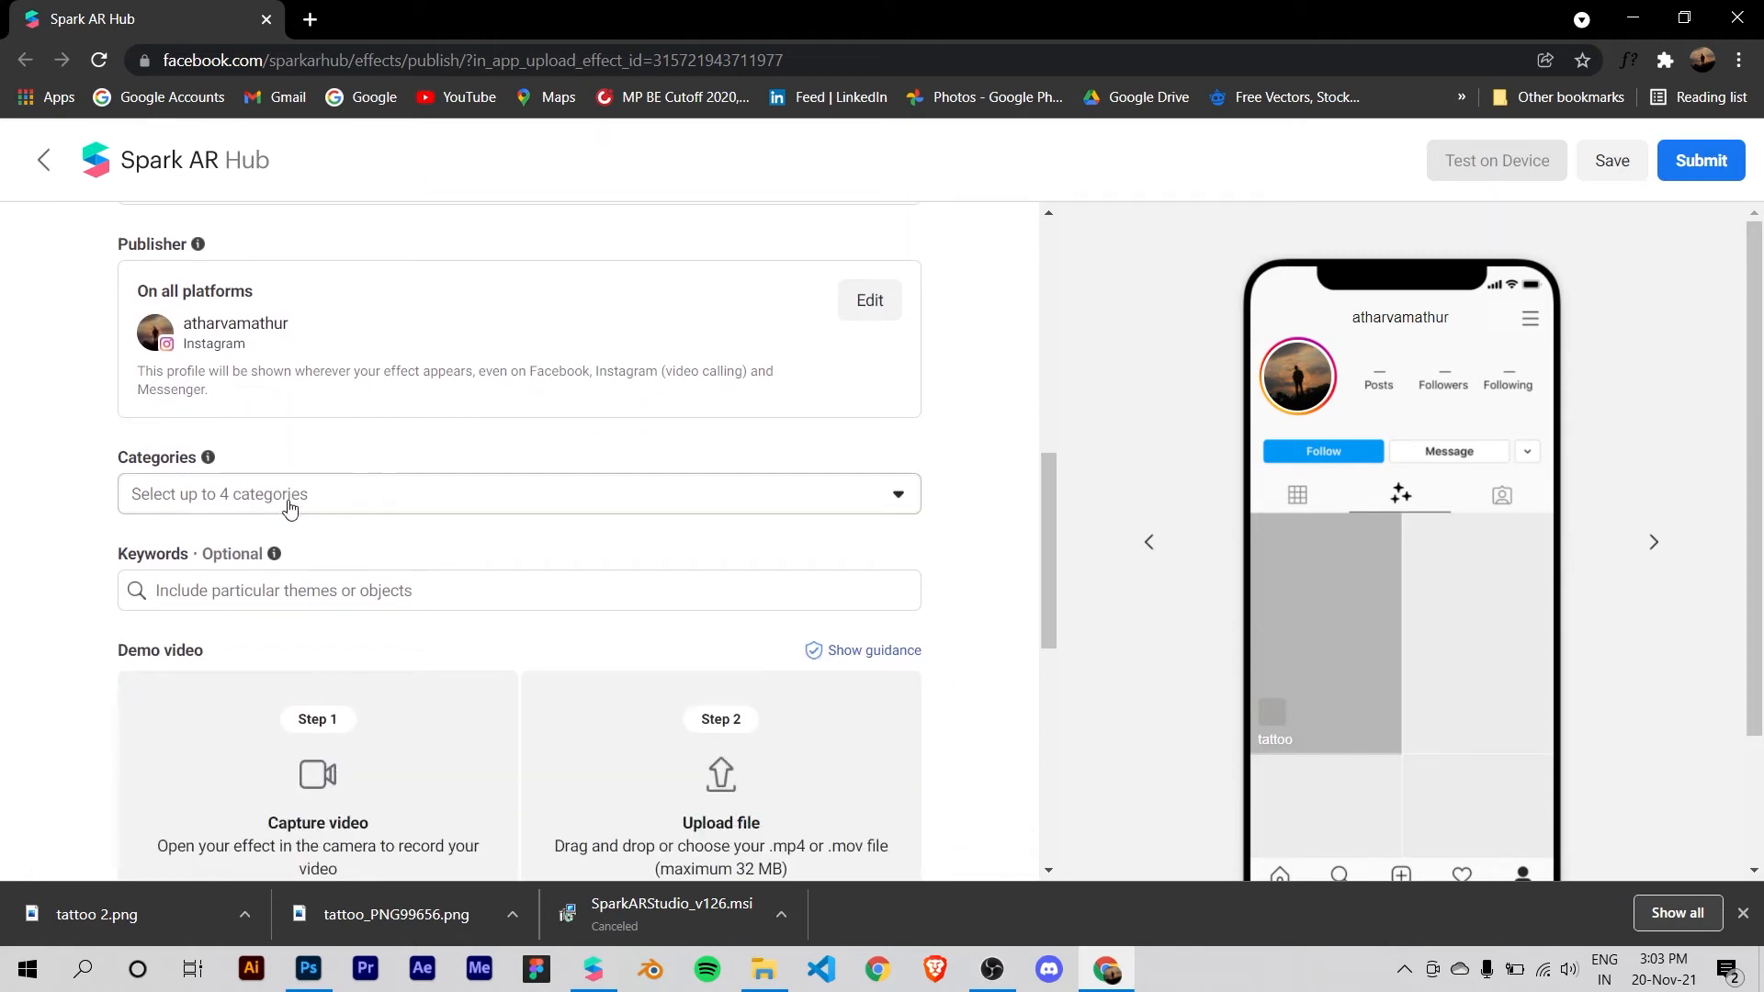
pyautogui.click(287, 496)
pyautogui.click(295, 557)
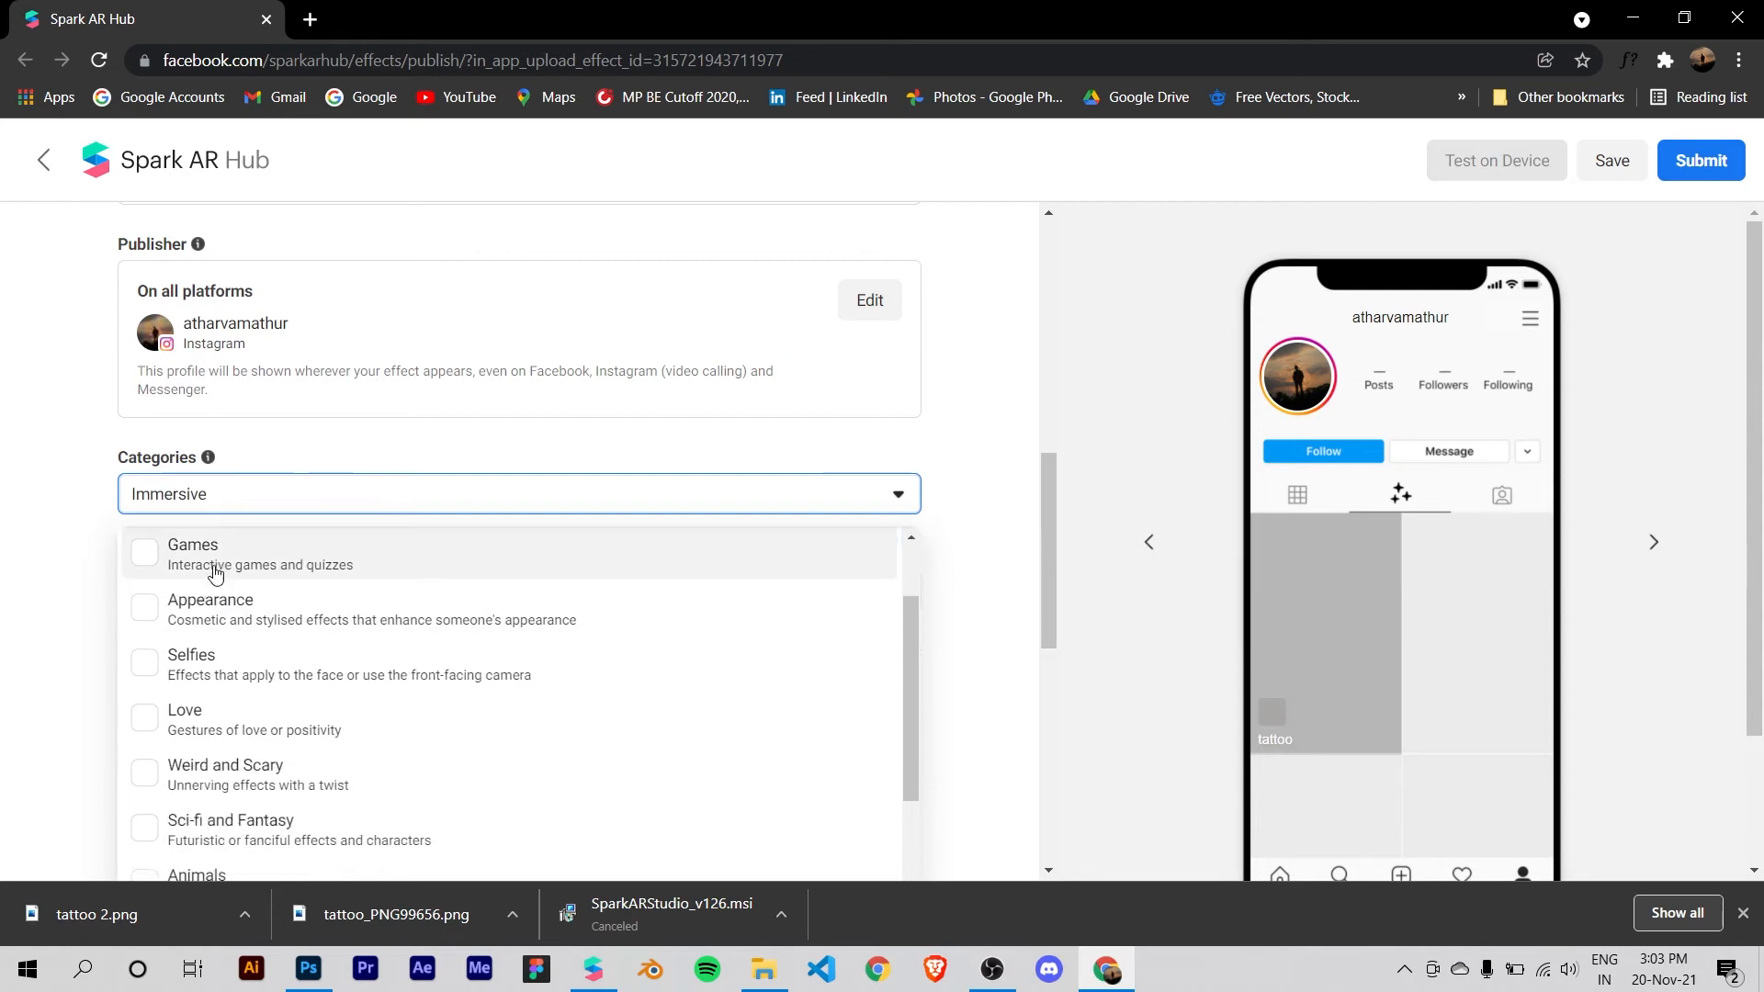
pyautogui.click(216, 618)
pyautogui.click(236, 686)
pyautogui.click(236, 686)
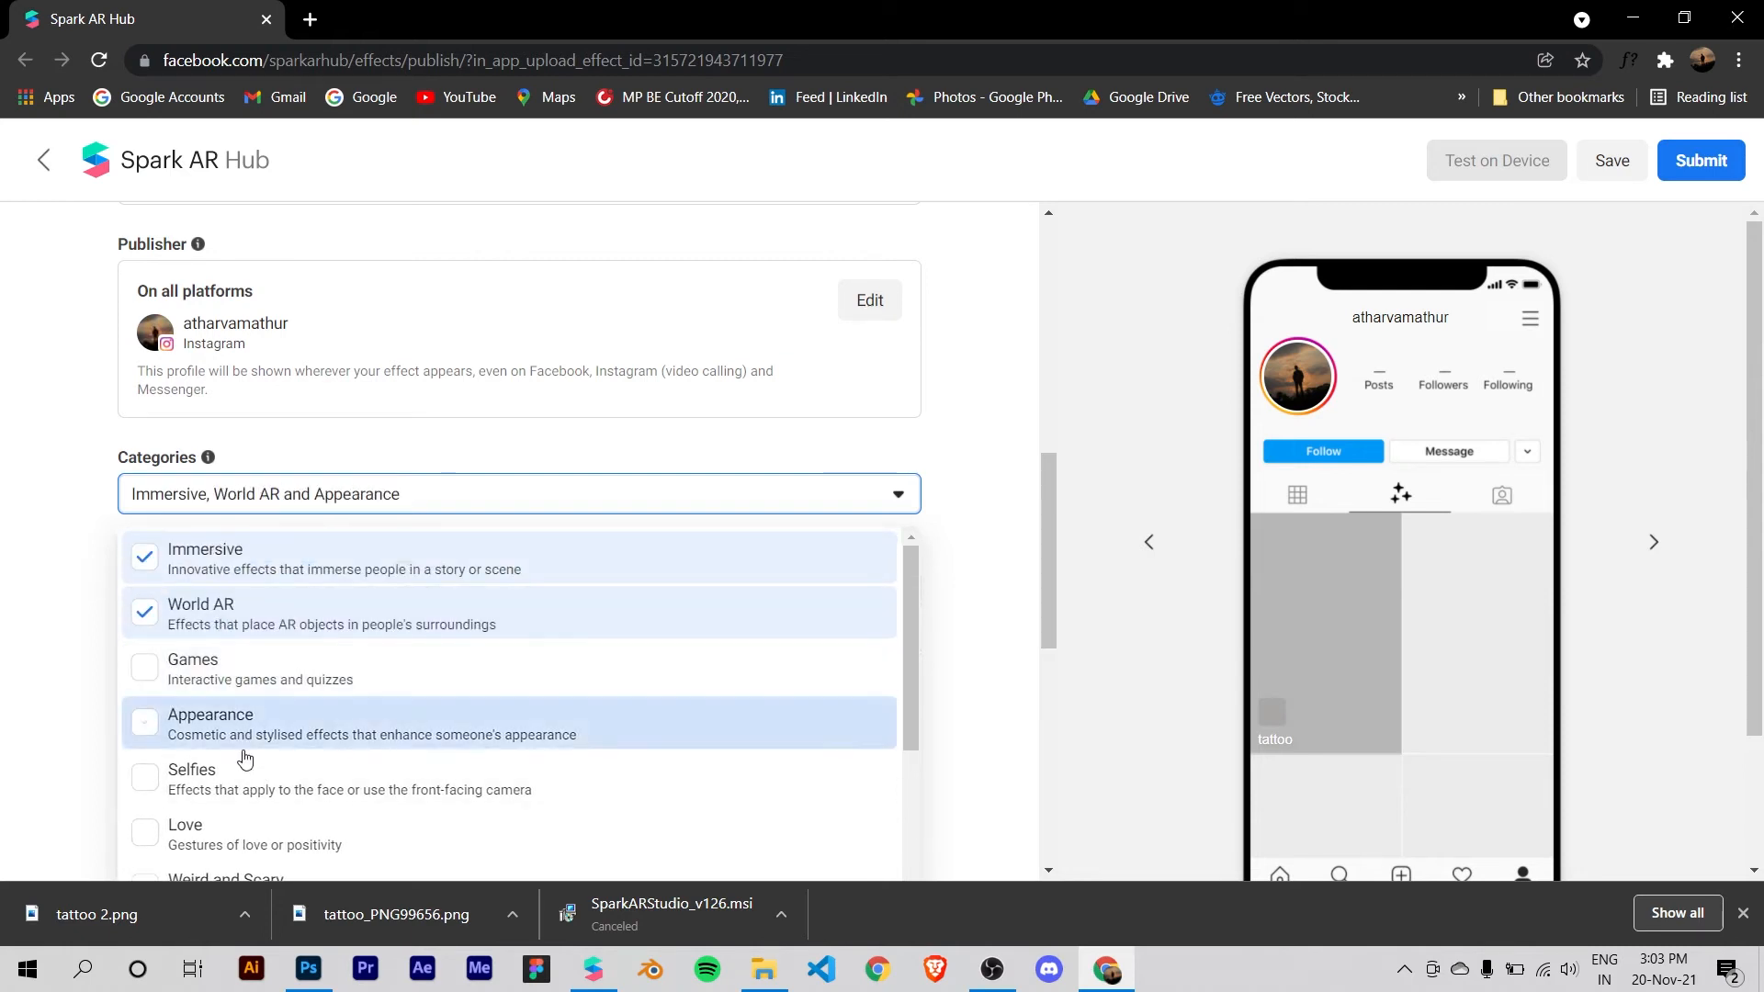
pyautogui.click(245, 731)
pyautogui.click(246, 782)
pyautogui.click(84, 482)
pyautogui.scroll(-1, 308, 496)
pyautogui.click(320, 384)
pyautogui.click(320, 395)
# Step: Add the keywords "tattoo", "spark ar" and "first effect" to the effect
pyautogui.click(358, 472)
pyautogui.write('tat')
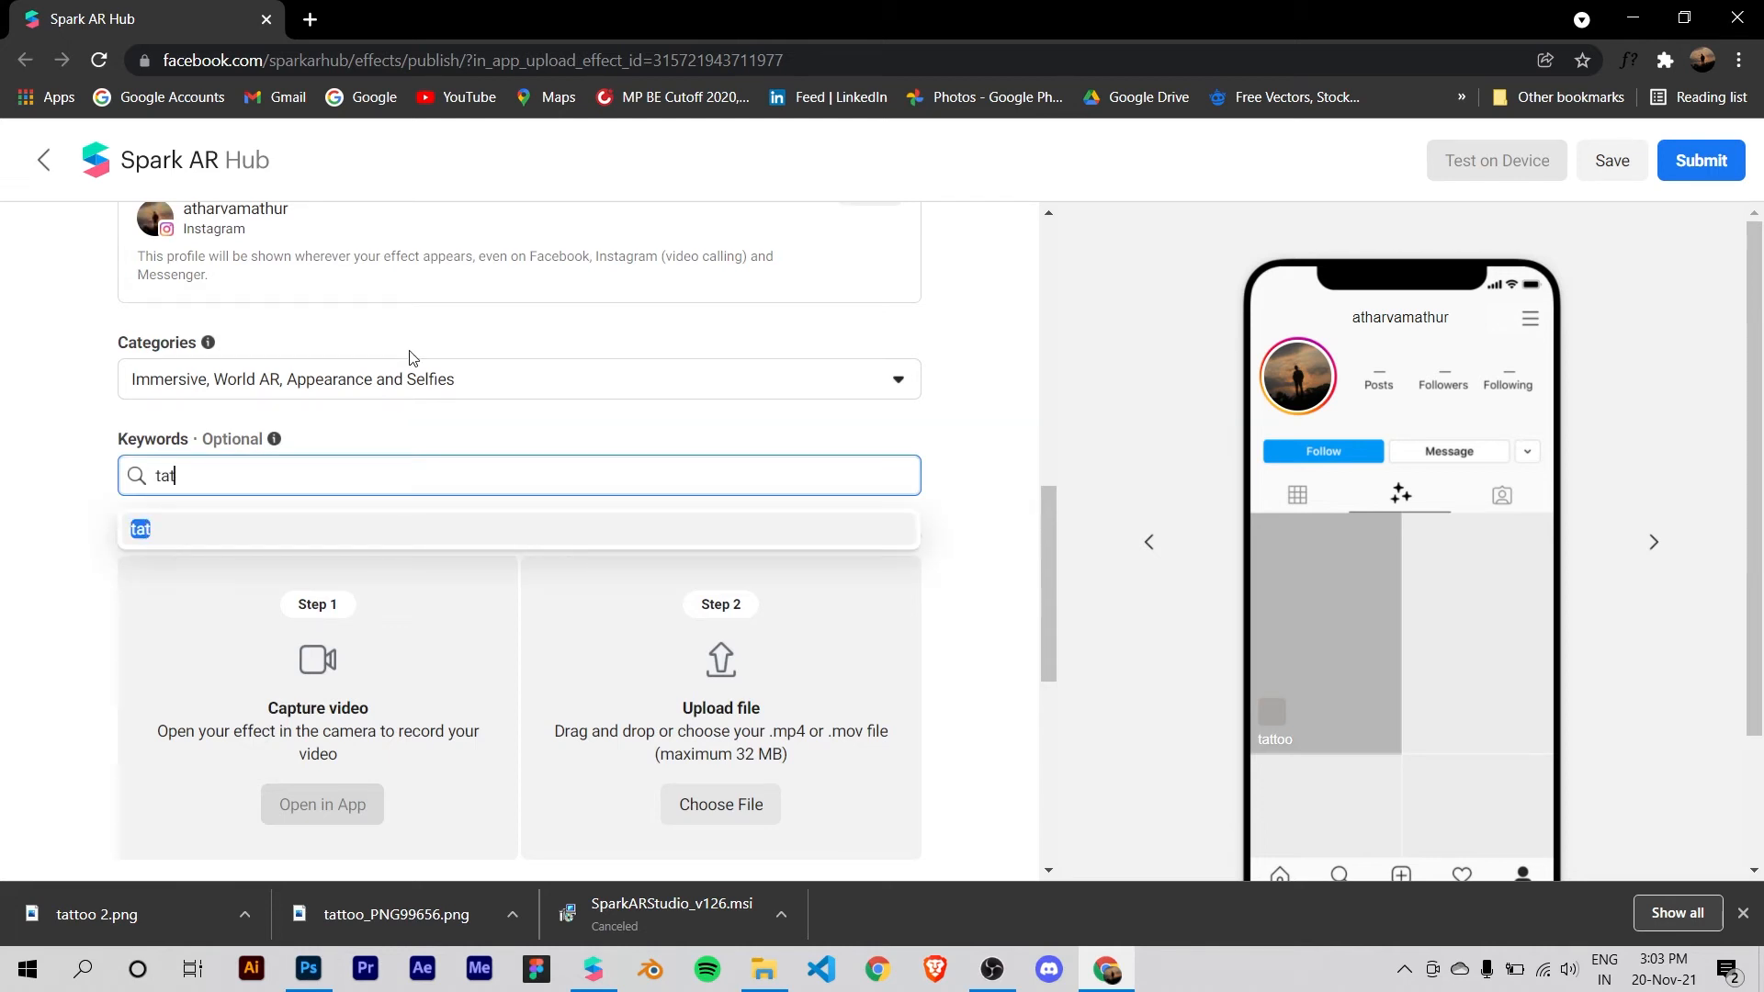
pyautogui.write('too')
pyautogui.press('Return')
pyautogui.write('spark')
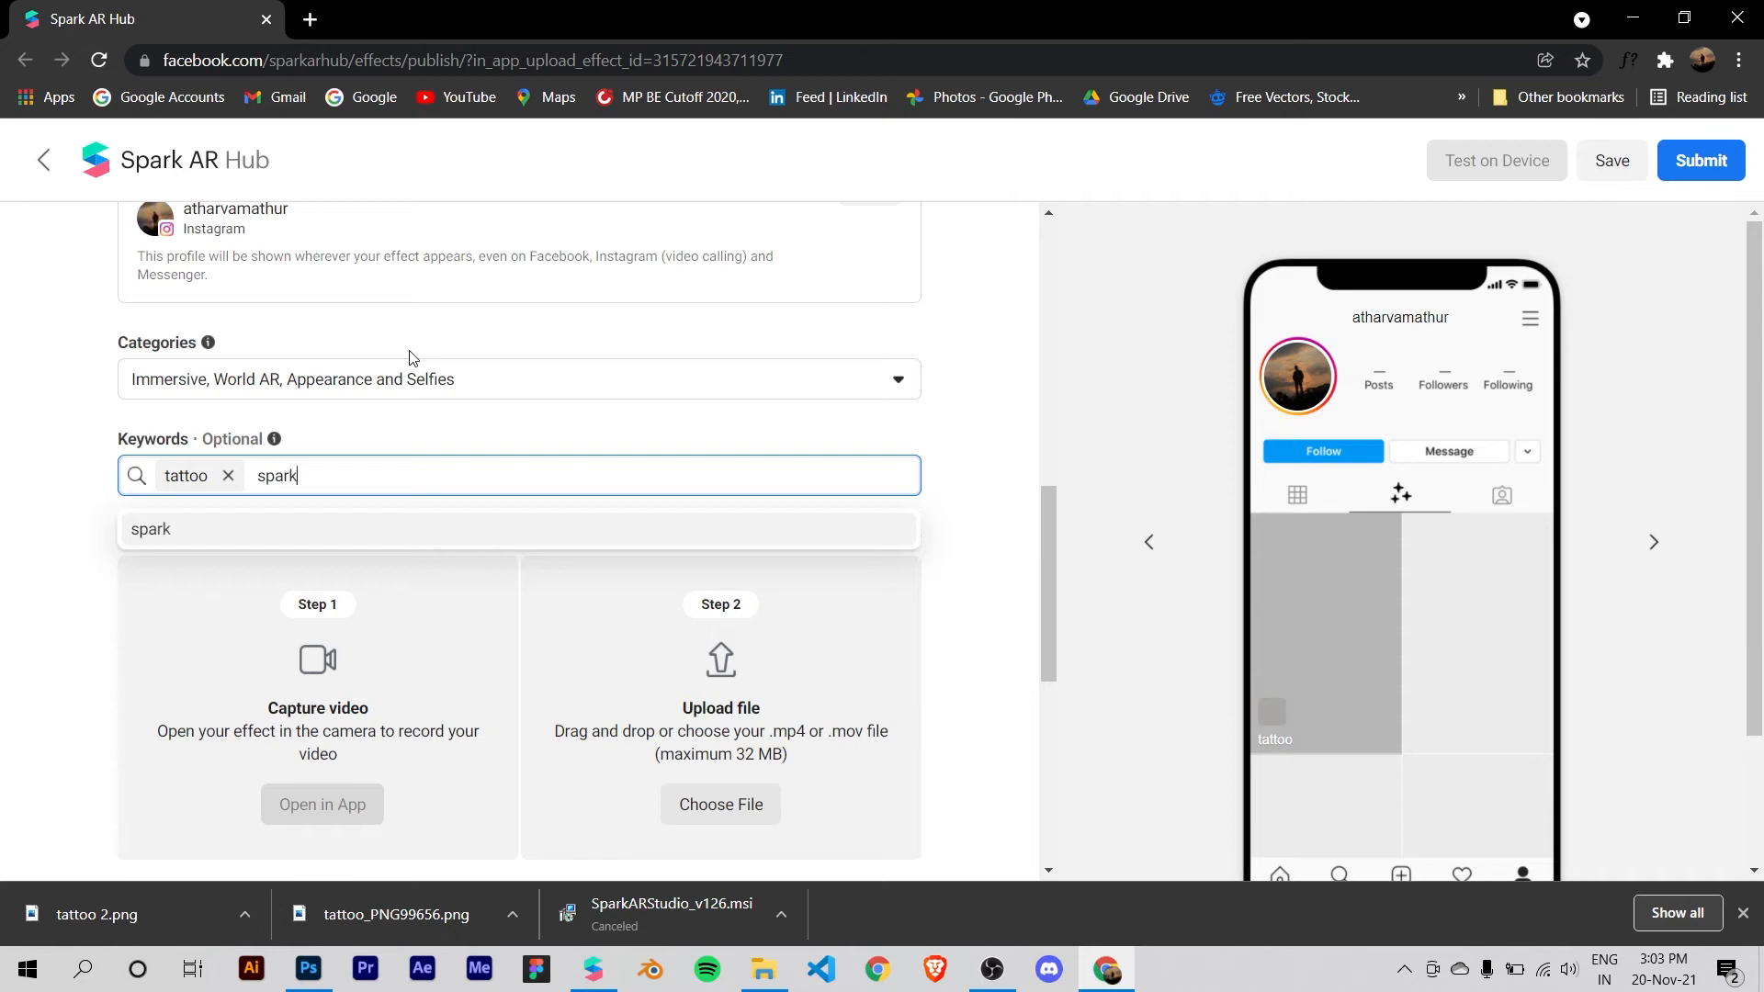
pyautogui.write(' ar')
pyautogui.press('Return')
pyautogui.write('fir')
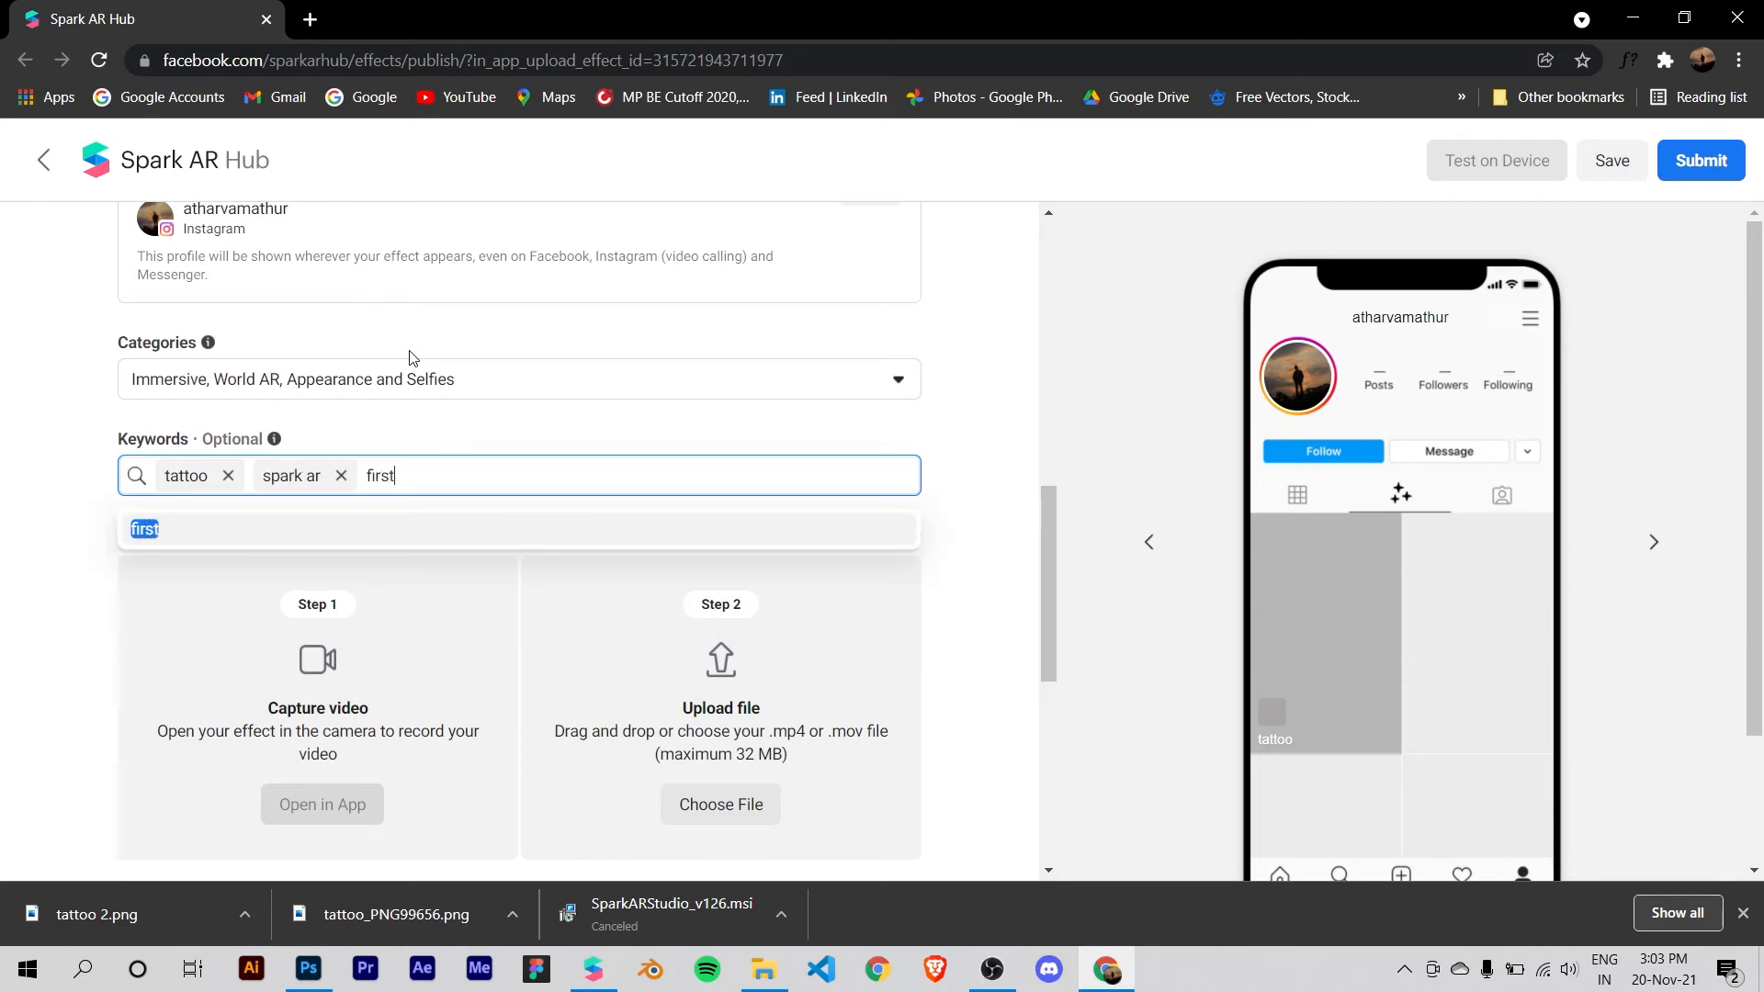
pyautogui.press('Return')
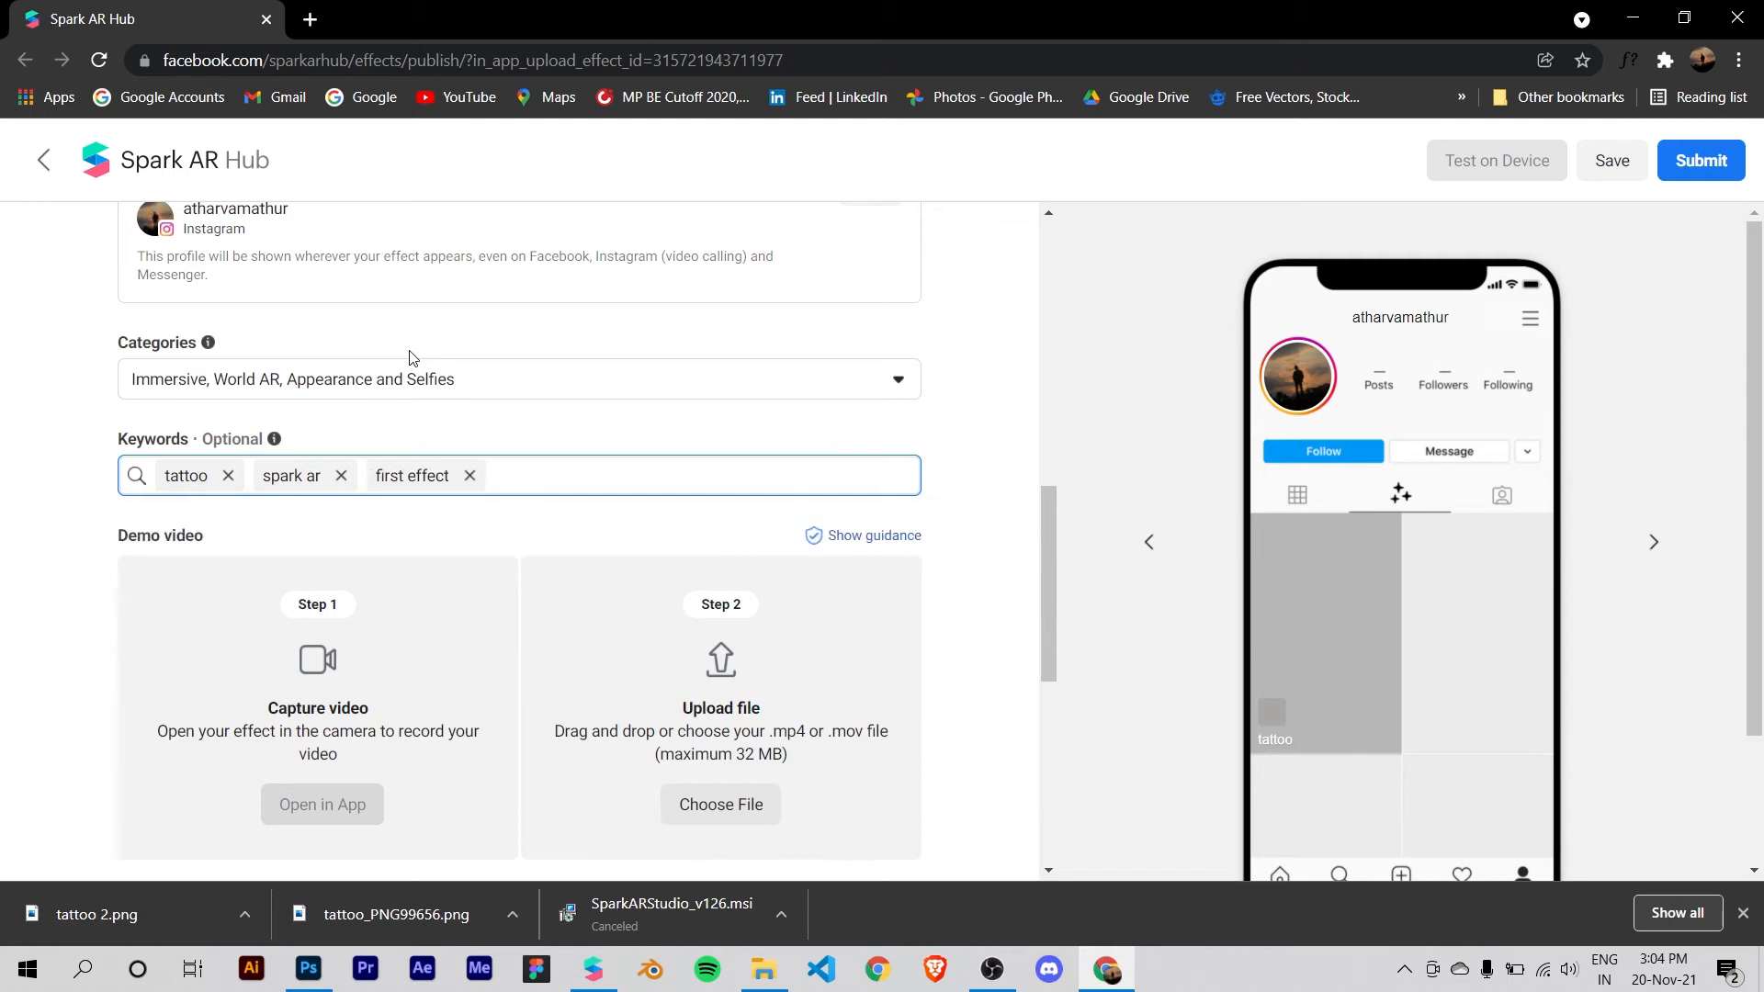
# Step: Save the effect as a draft so it can be opened in the app, and dismiss the browser's downloads bar
pyautogui.scroll(-1, 405, 386)
pyautogui.scroll(-3, 335, 457)
pyautogui.scroll(3, 551, 455)
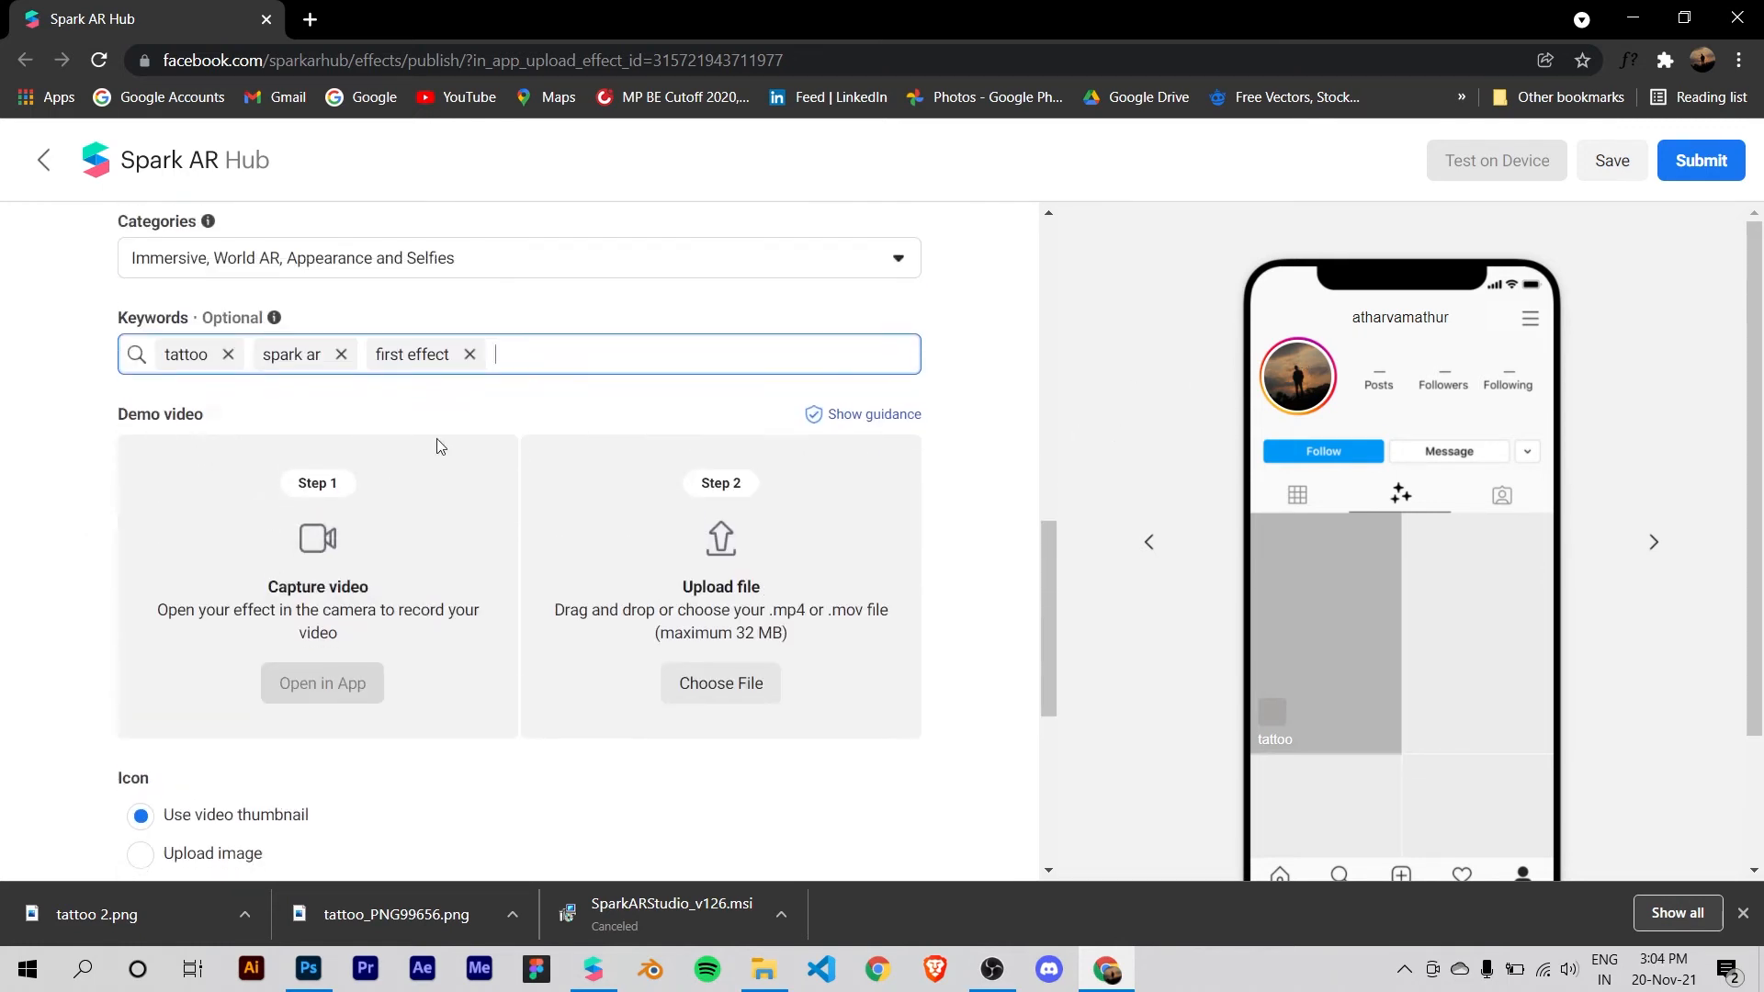
pyautogui.scroll(-2, 330, 460)
pyautogui.scroll(1, 330, 588)
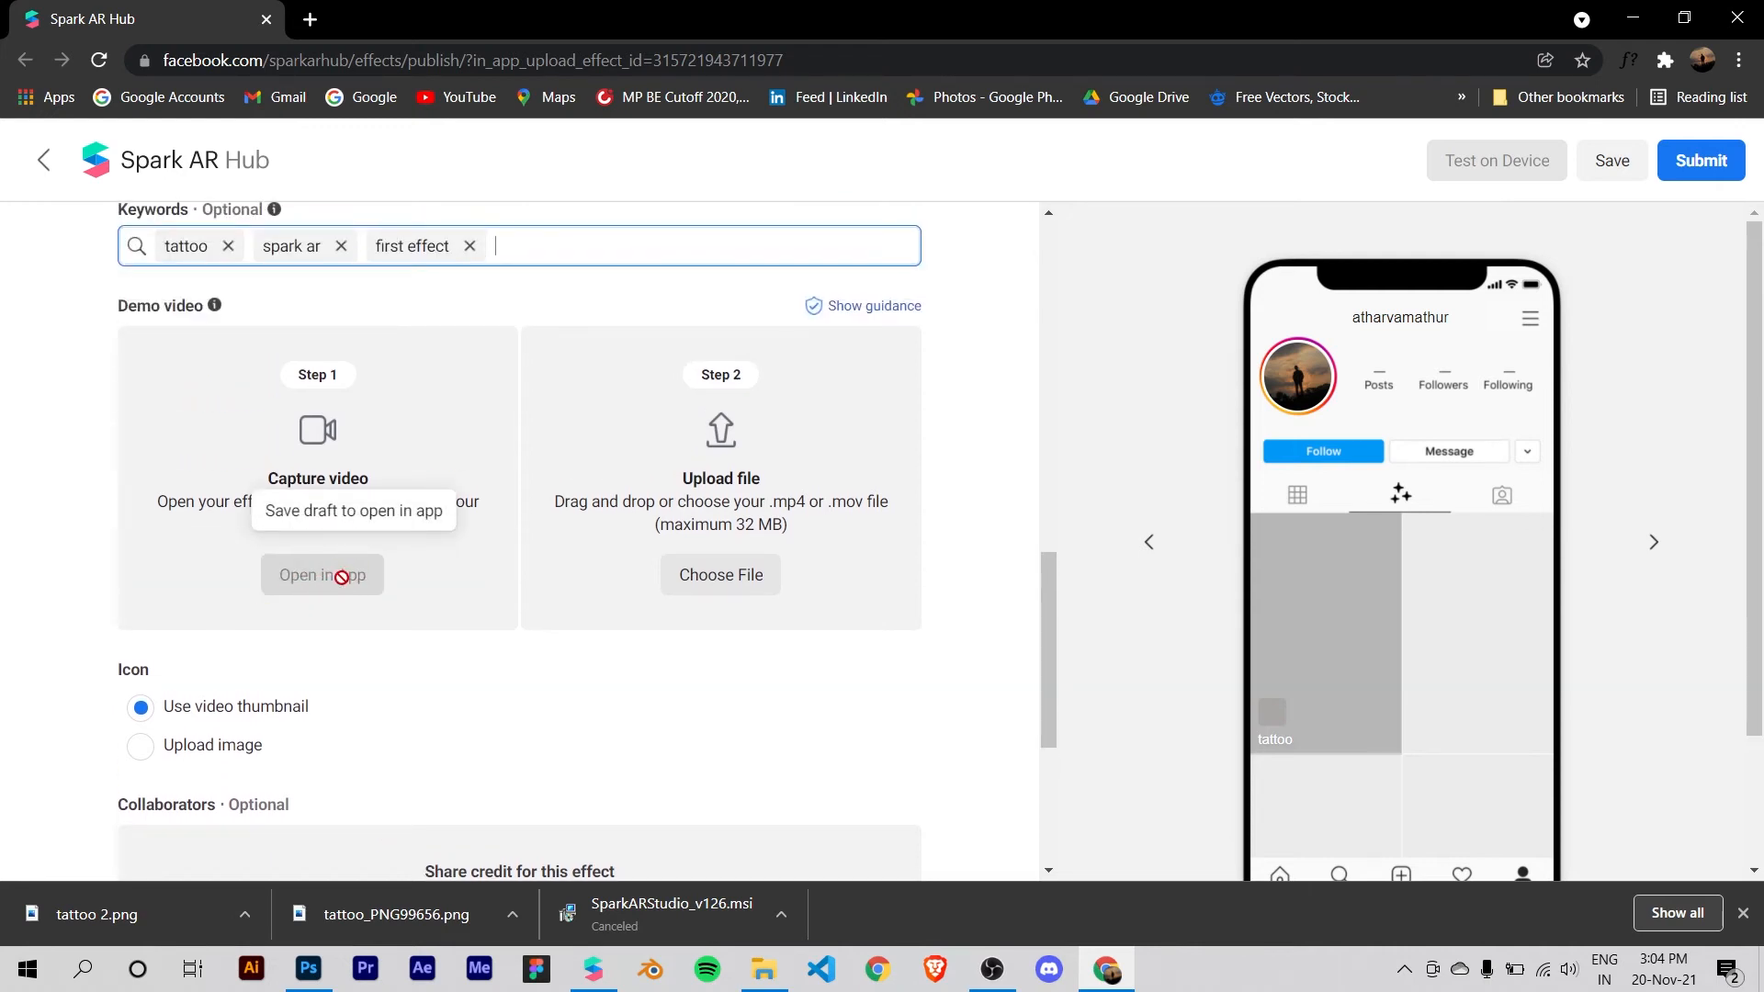
pyautogui.click(1612, 163)
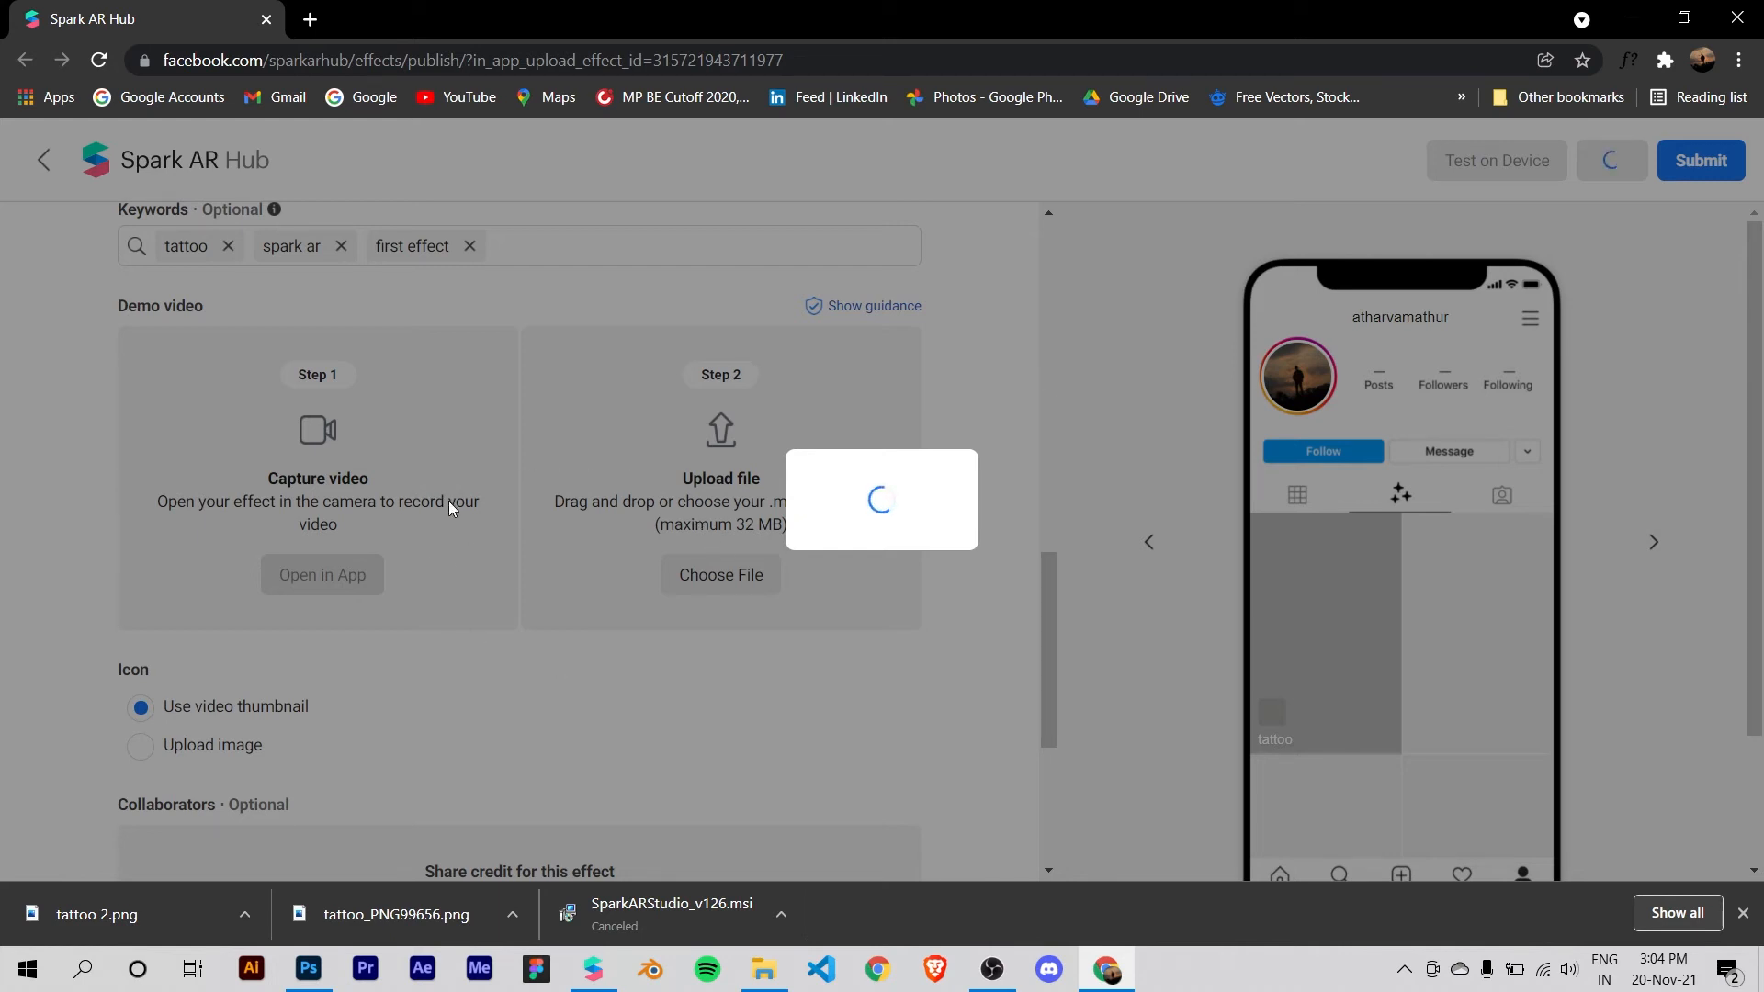
pyautogui.click(1744, 913)
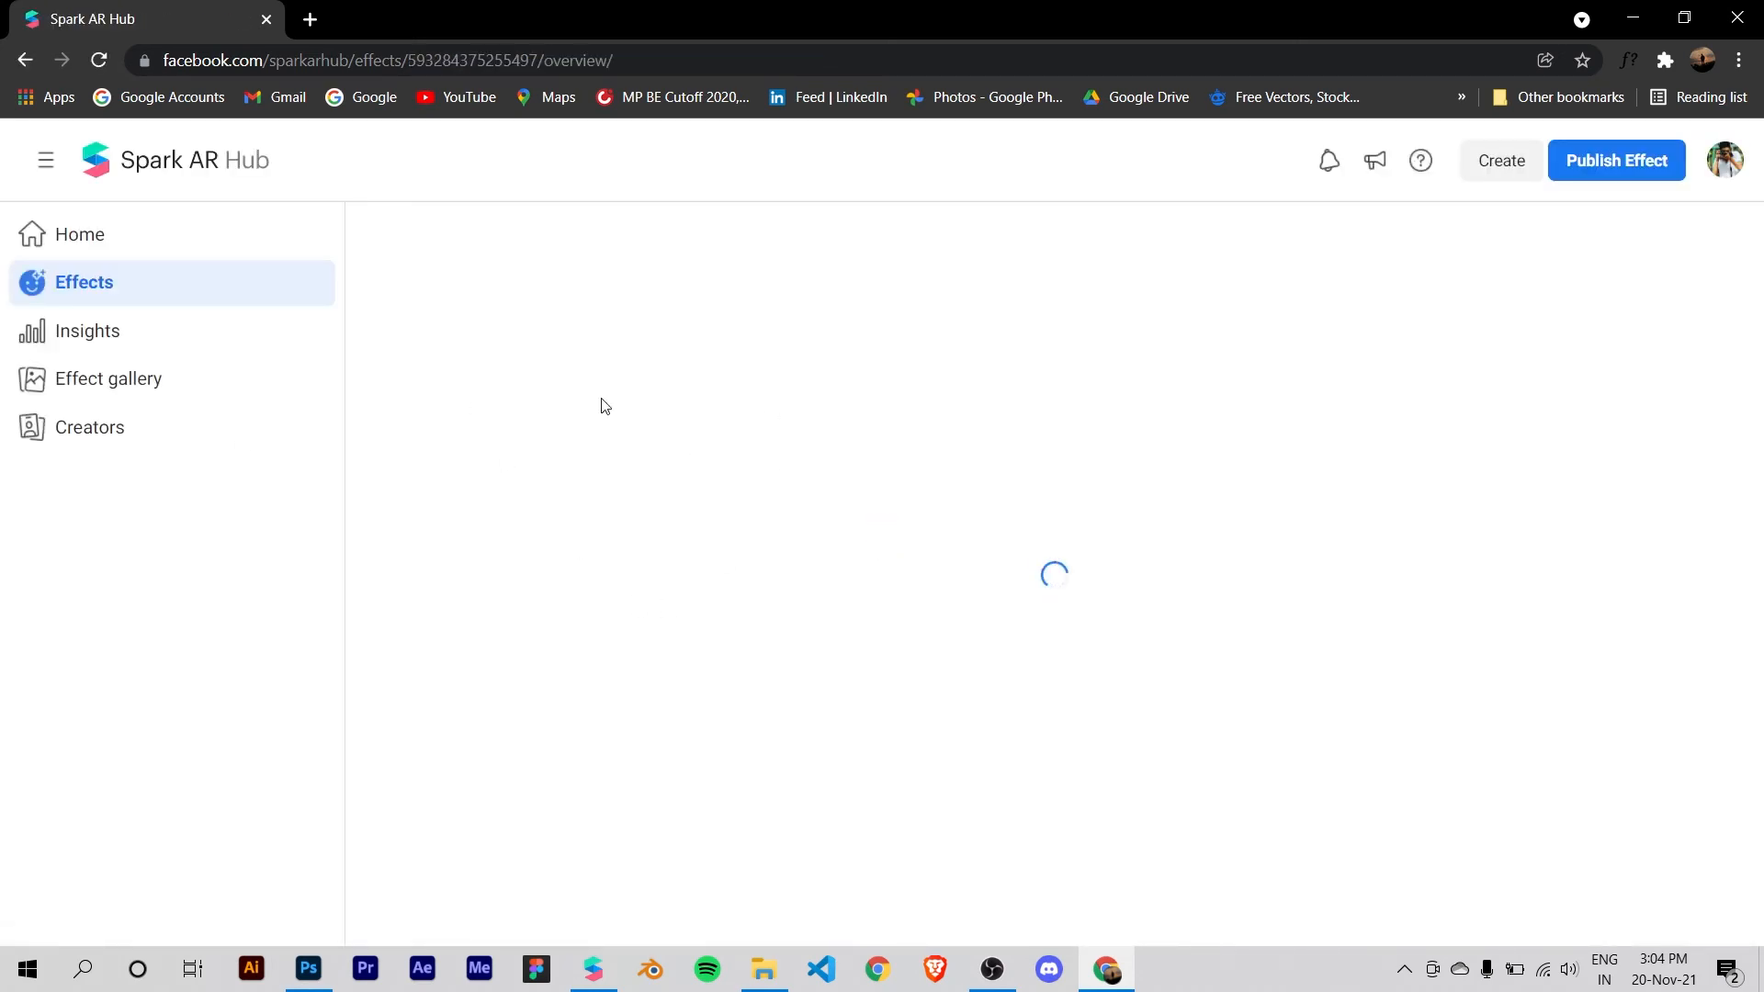
# Step: Open the in-app testing options for the demo video and copy the Instagram test link
pyautogui.scroll(-3, 753, 418)
pyautogui.scroll(-3, 272, 504)
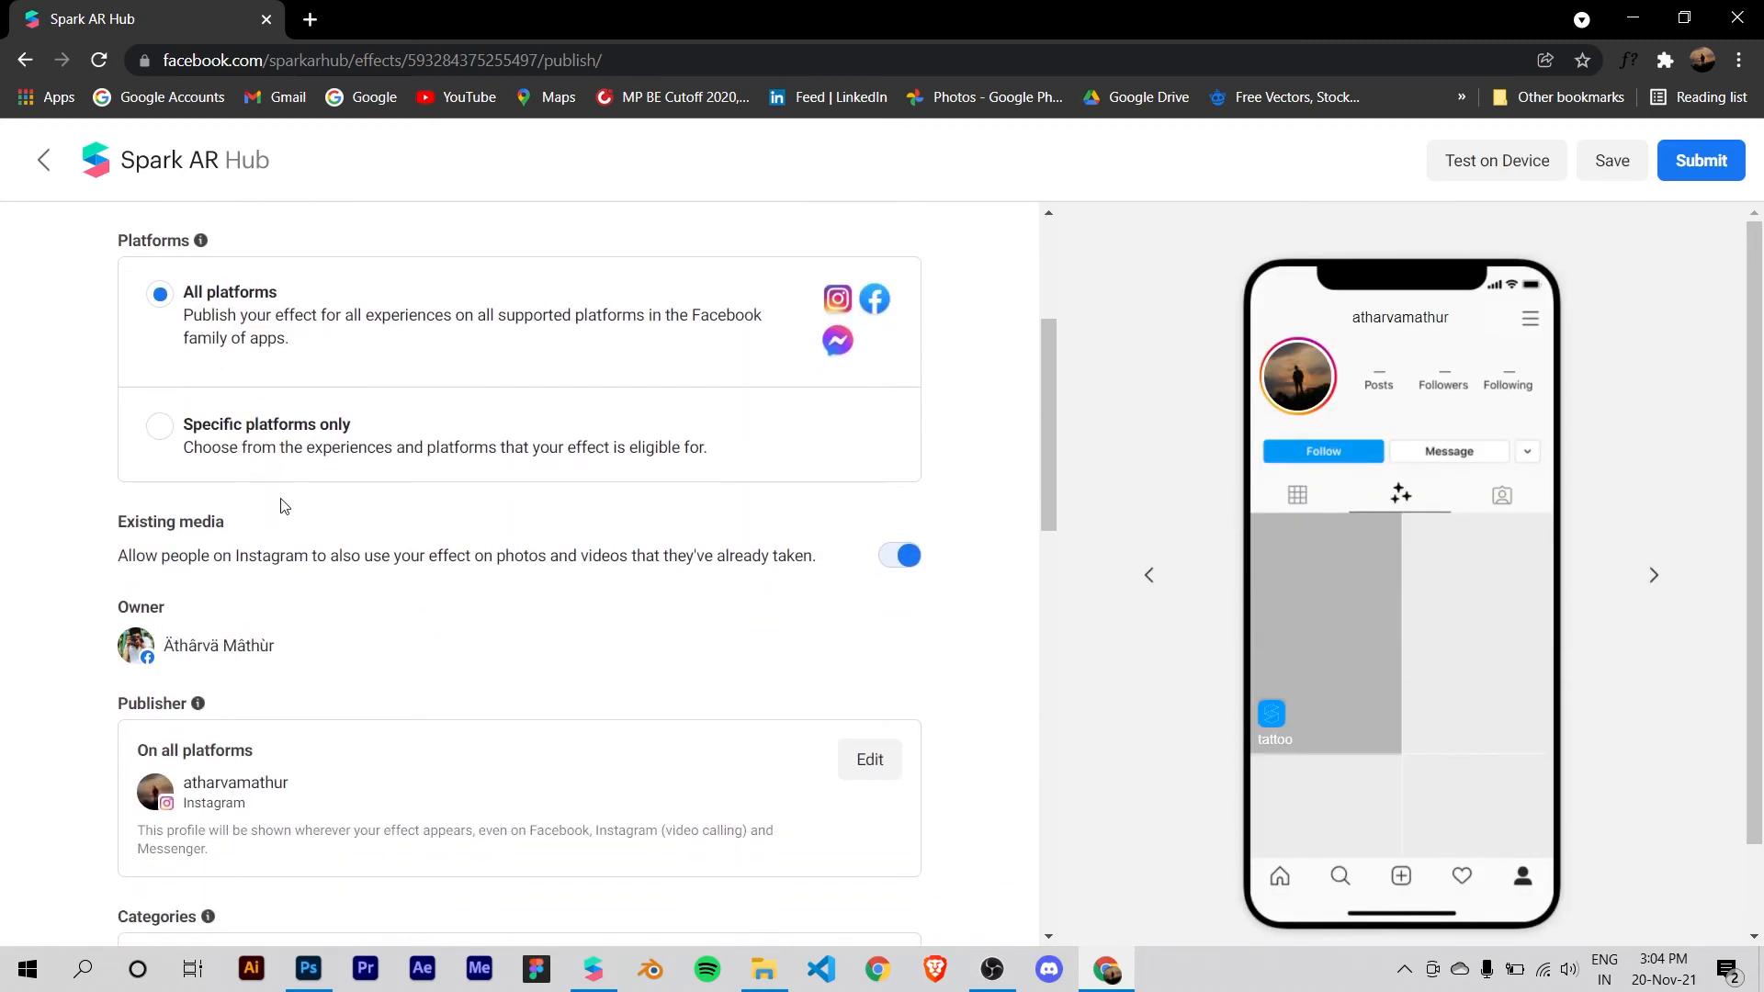
pyautogui.scroll(1, 394, 489)
pyautogui.scroll(-4, 392, 506)
pyautogui.scroll(-2, 393, 505)
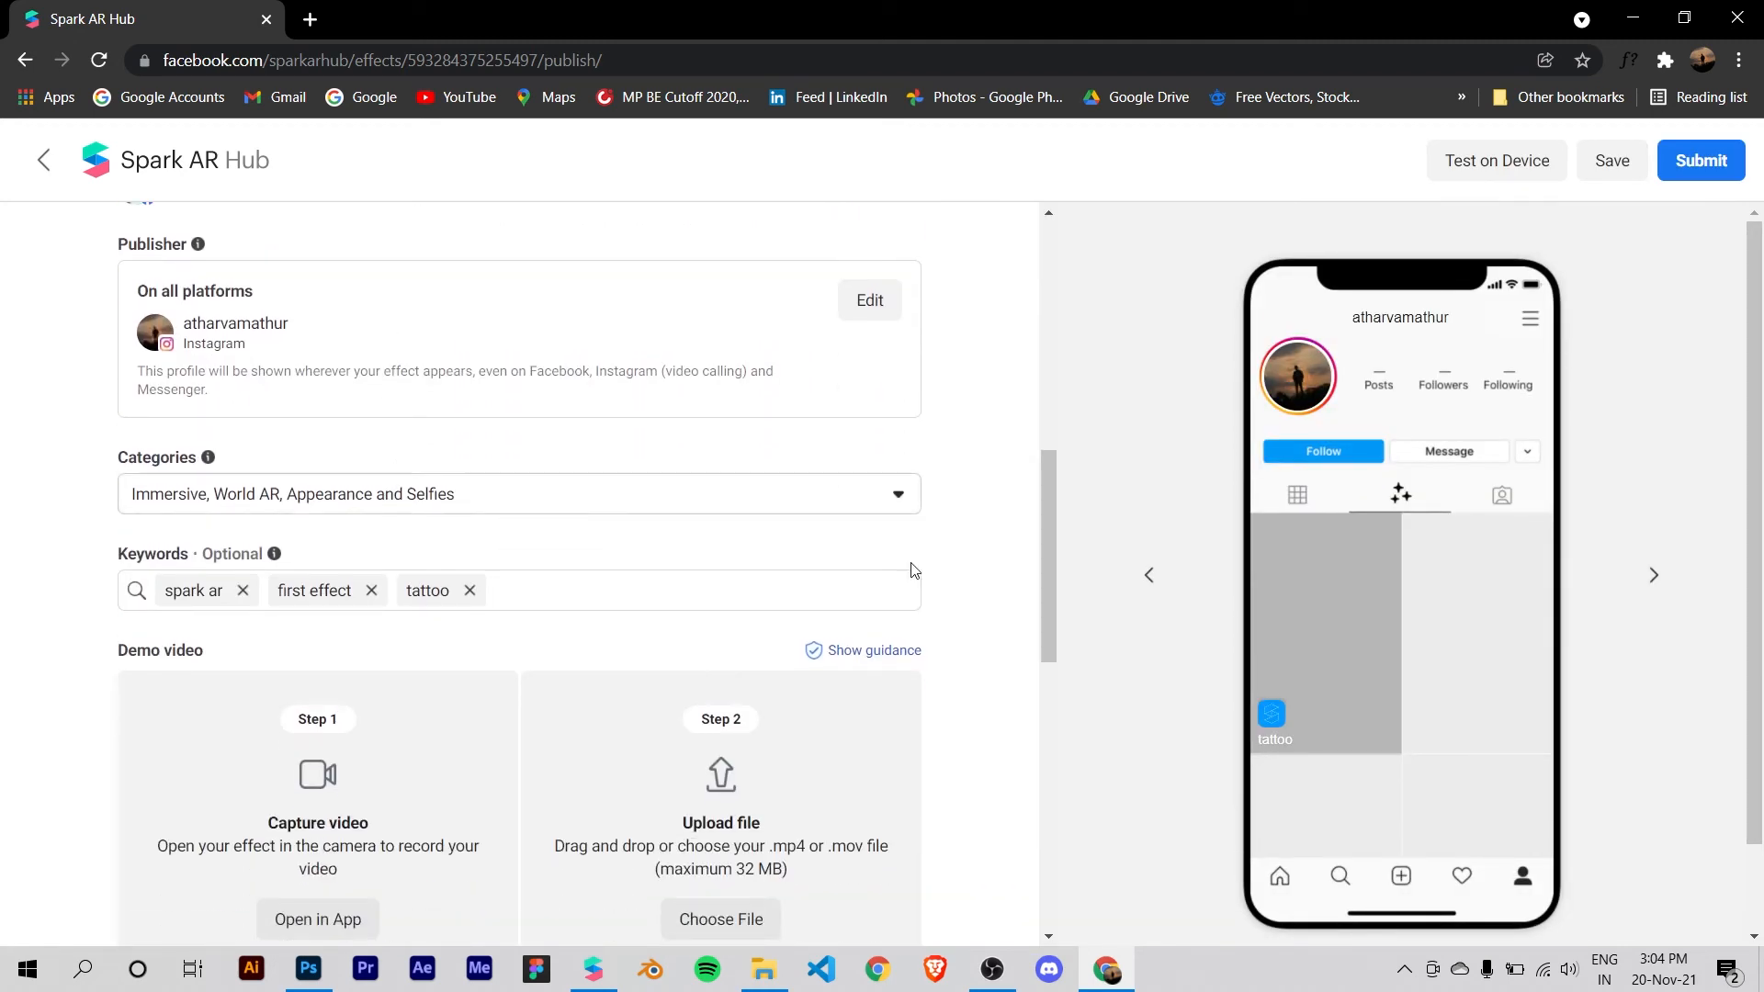
pyautogui.scroll(-1, 413, 768)
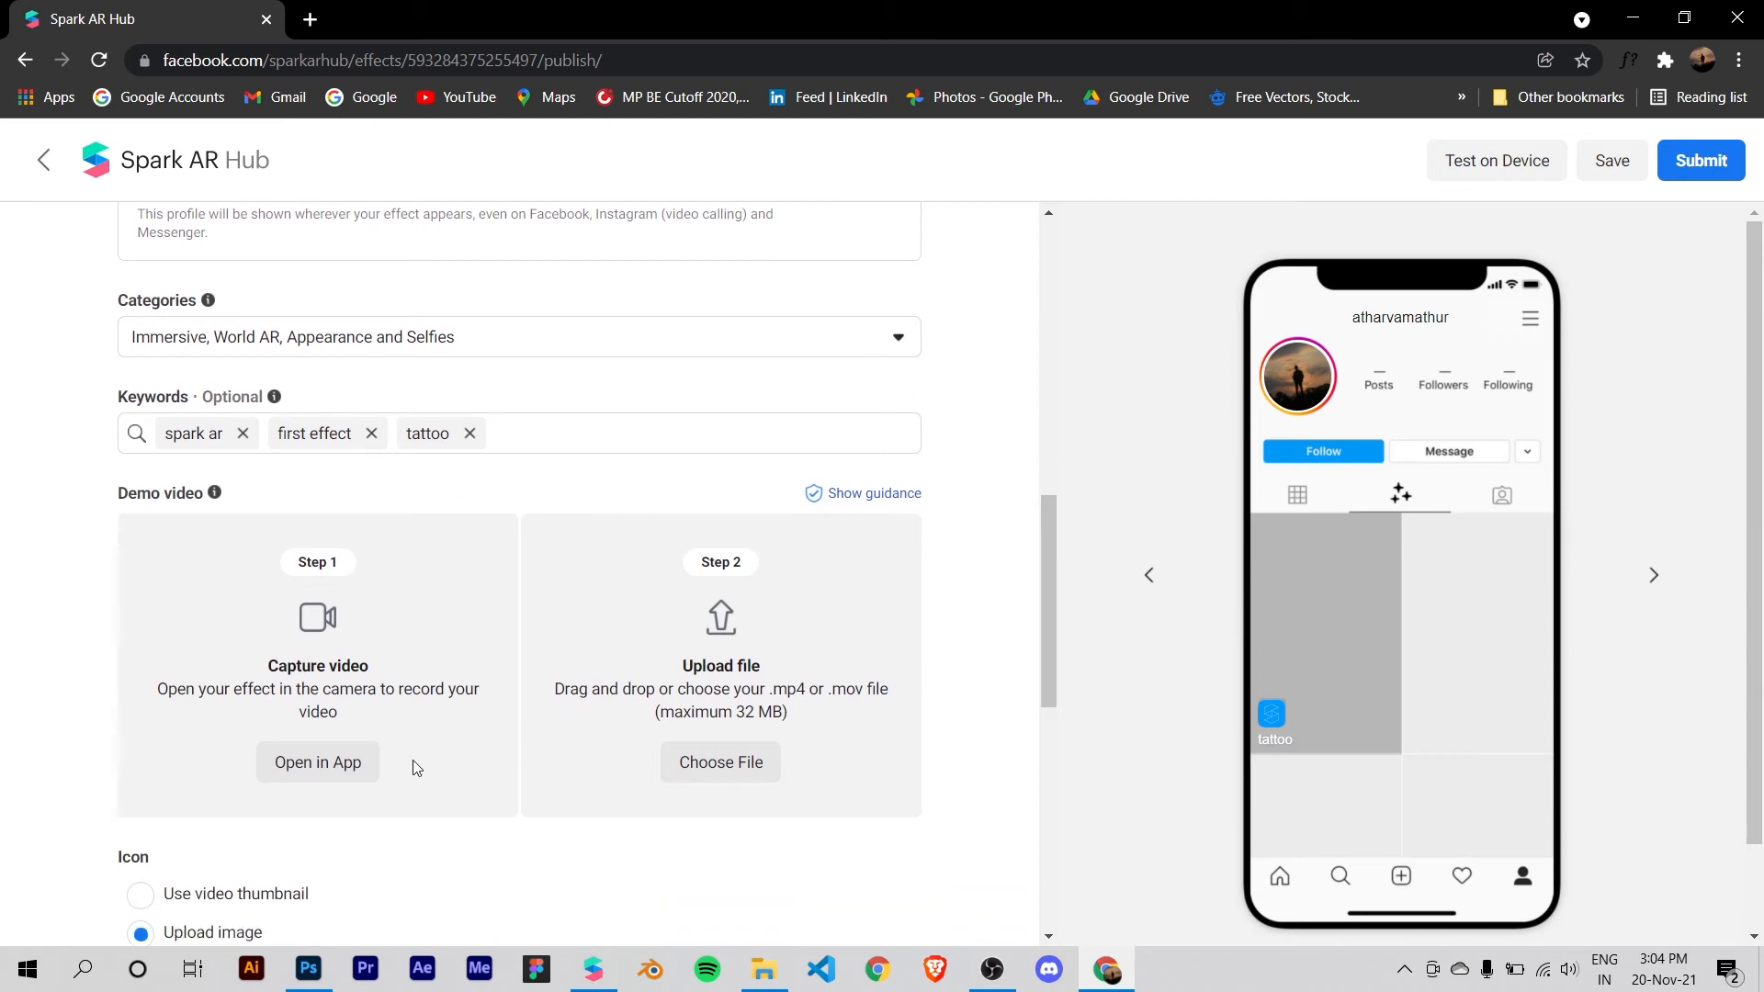
pyautogui.click(326, 685)
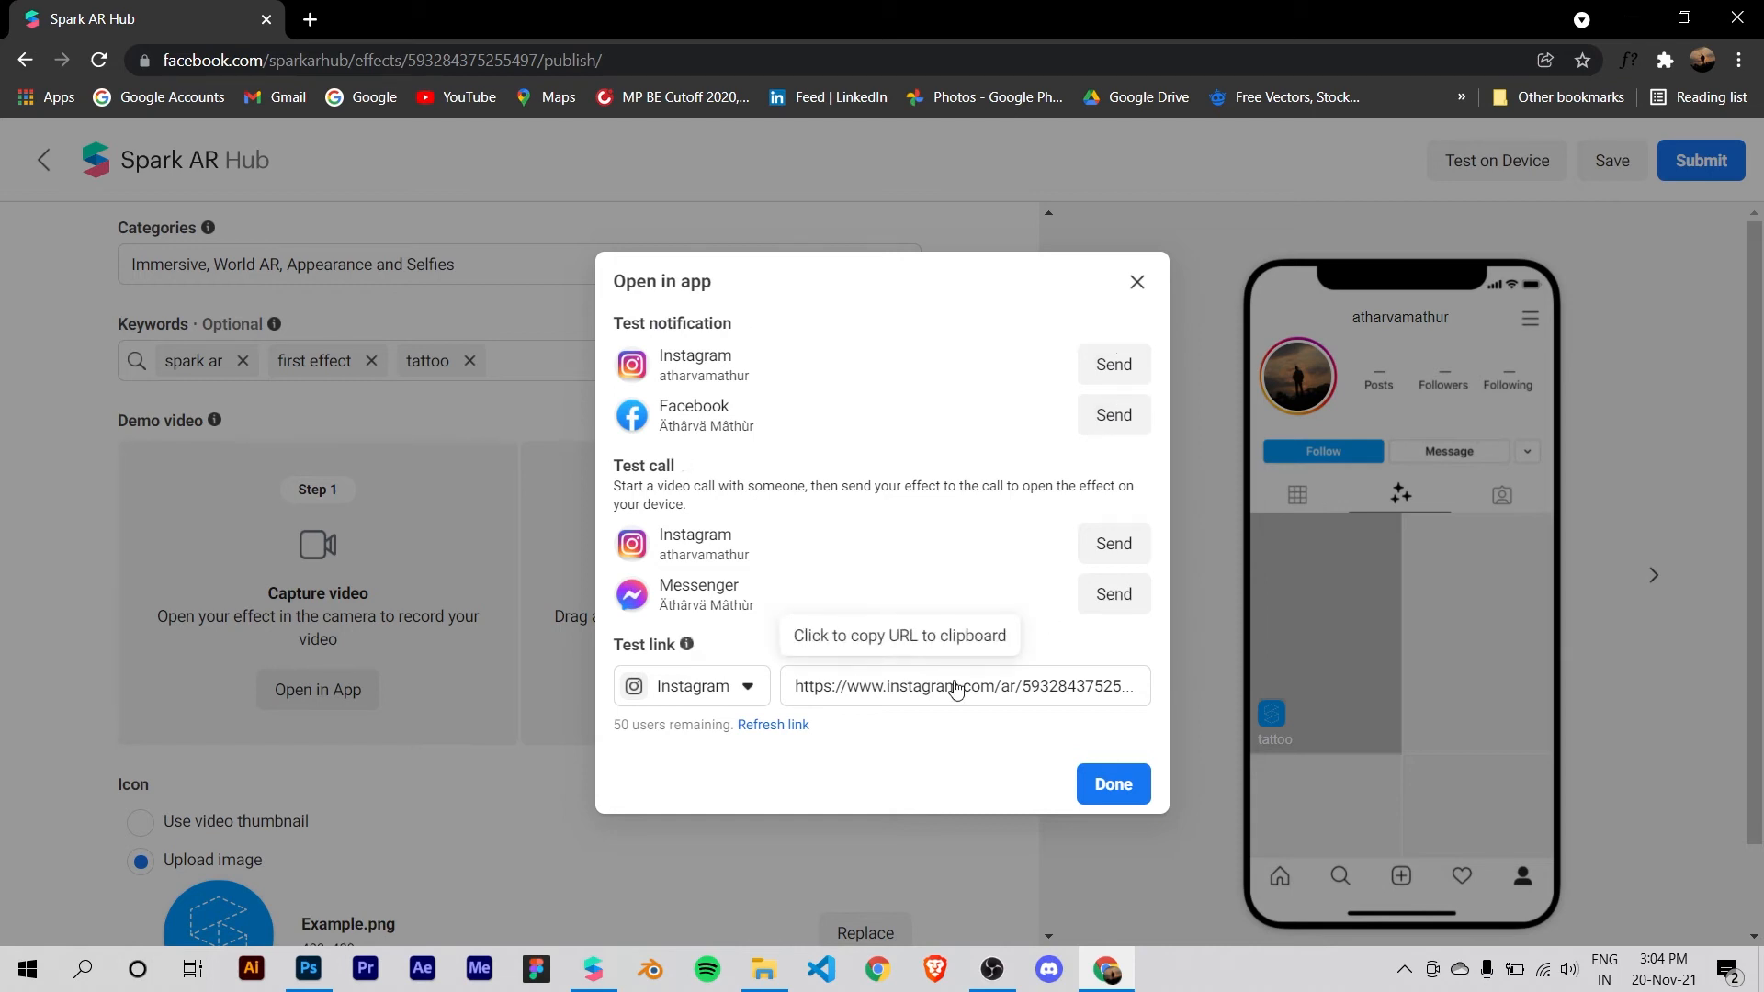
pyautogui.click(918, 703)
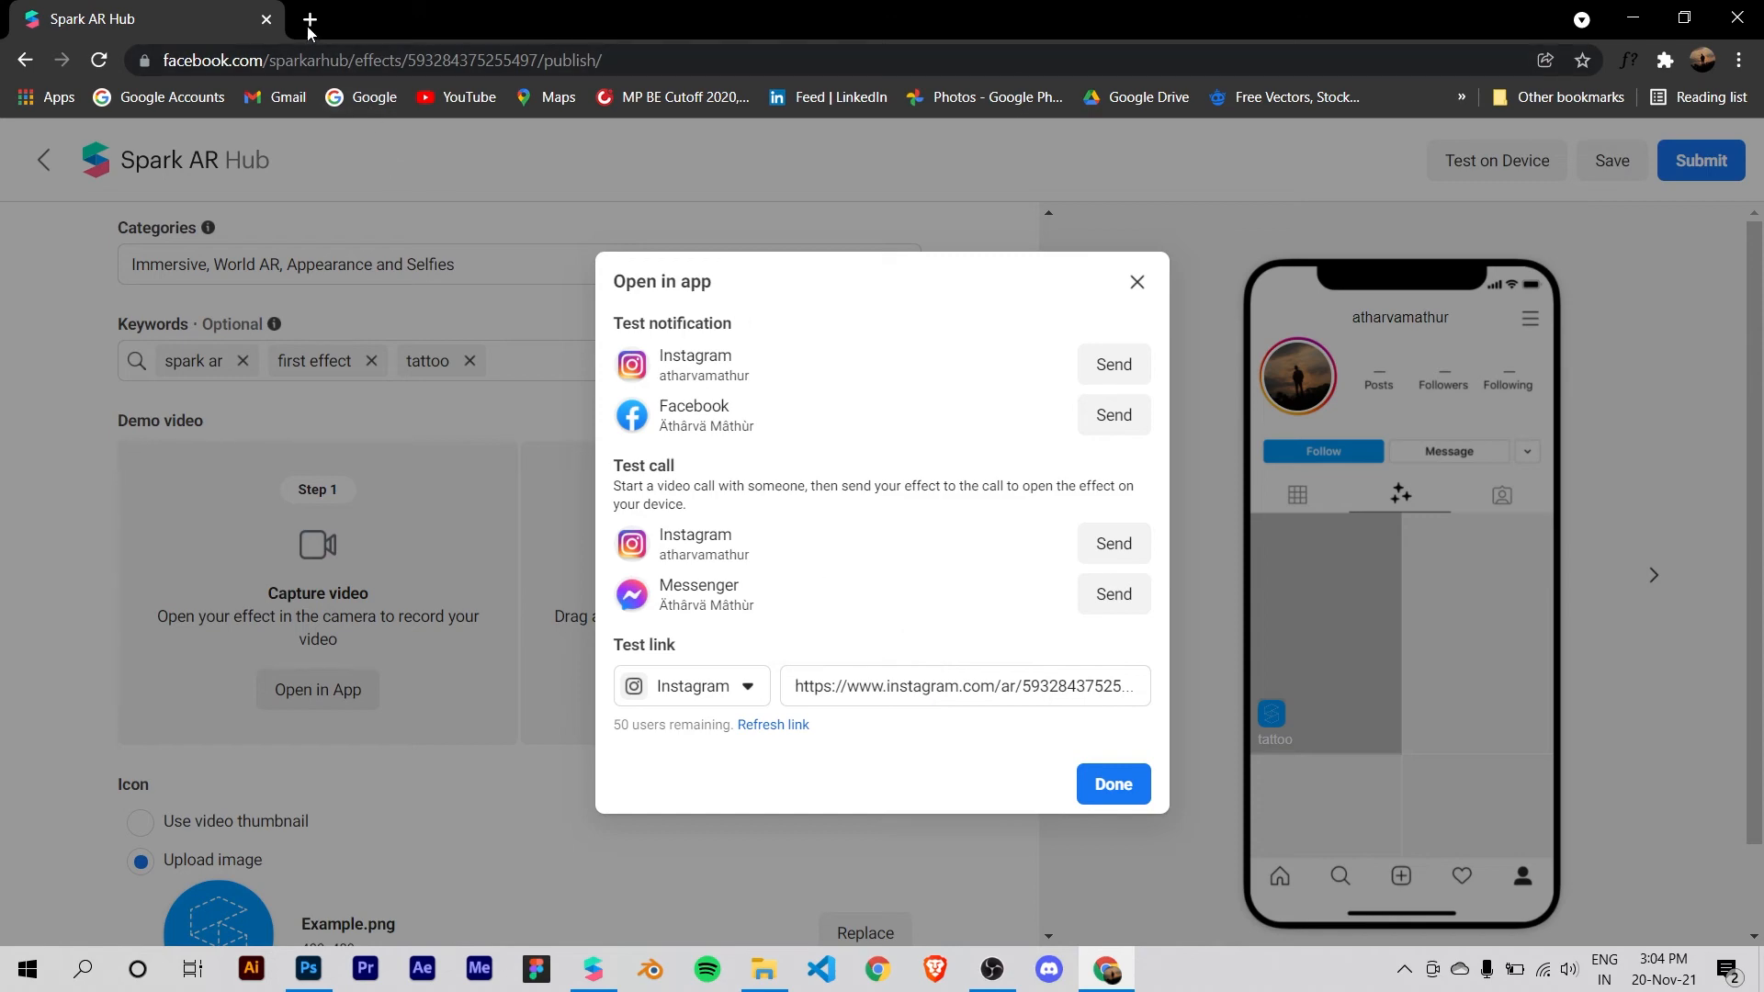
pyautogui.click(1136, 283)
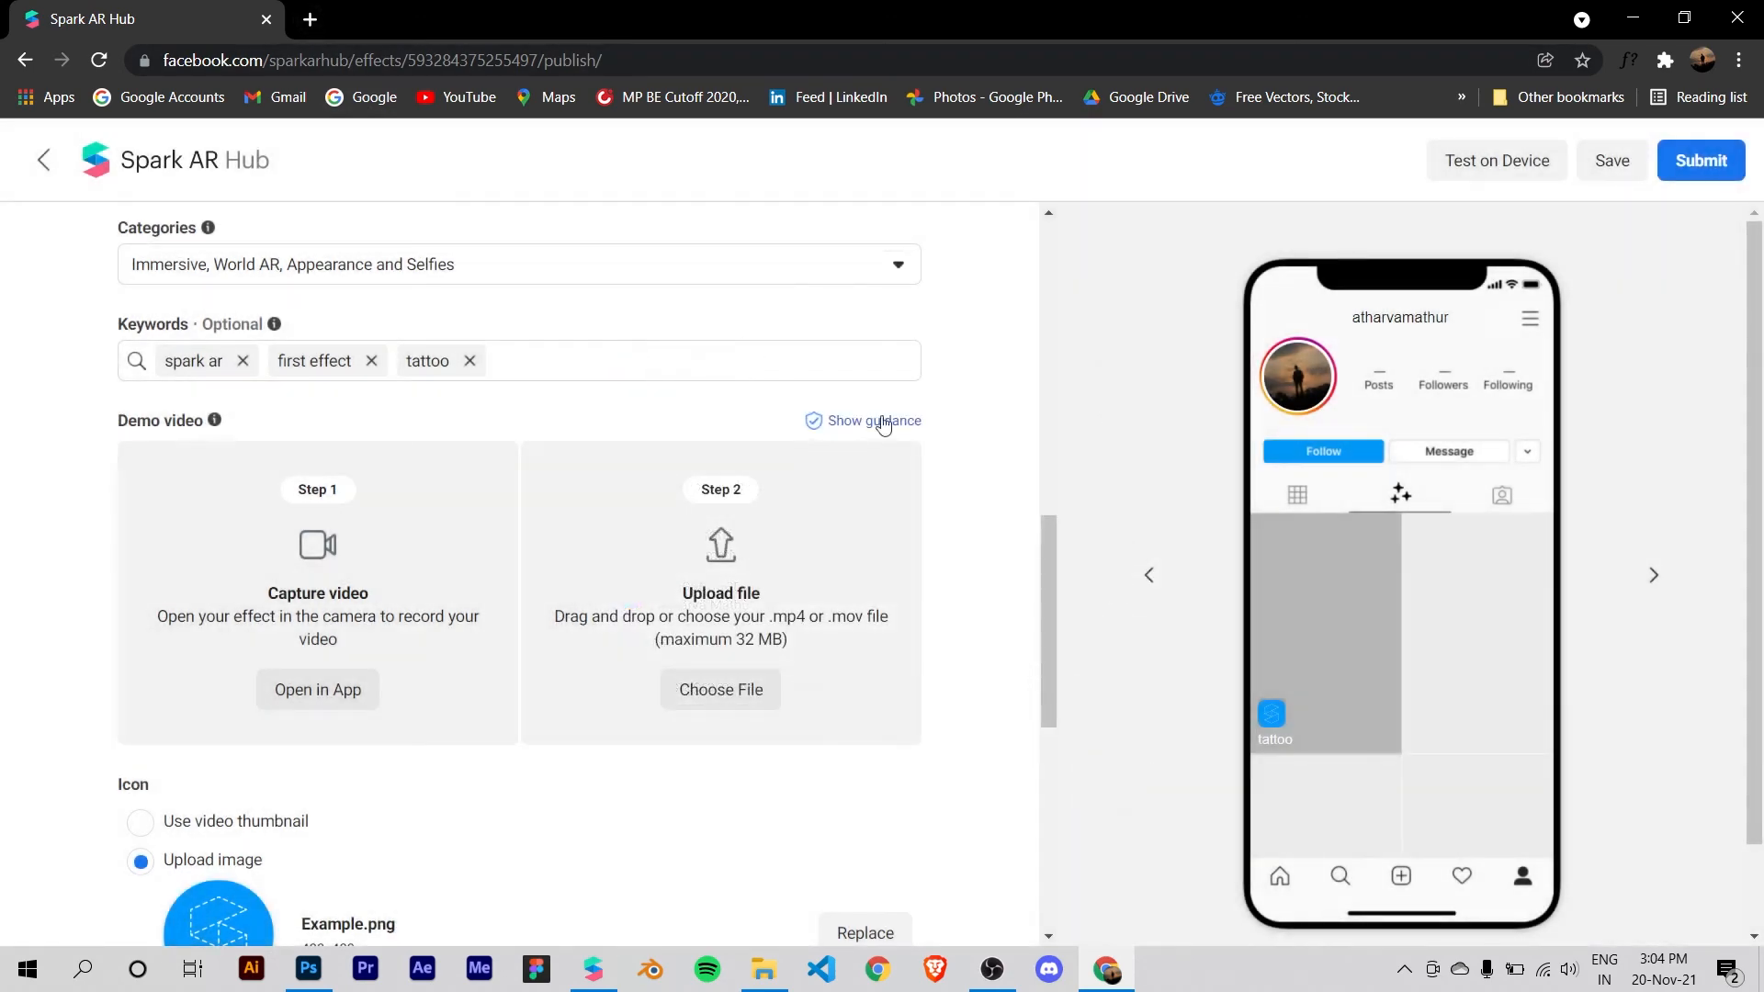
pyautogui.scroll(1, 1025, 575)
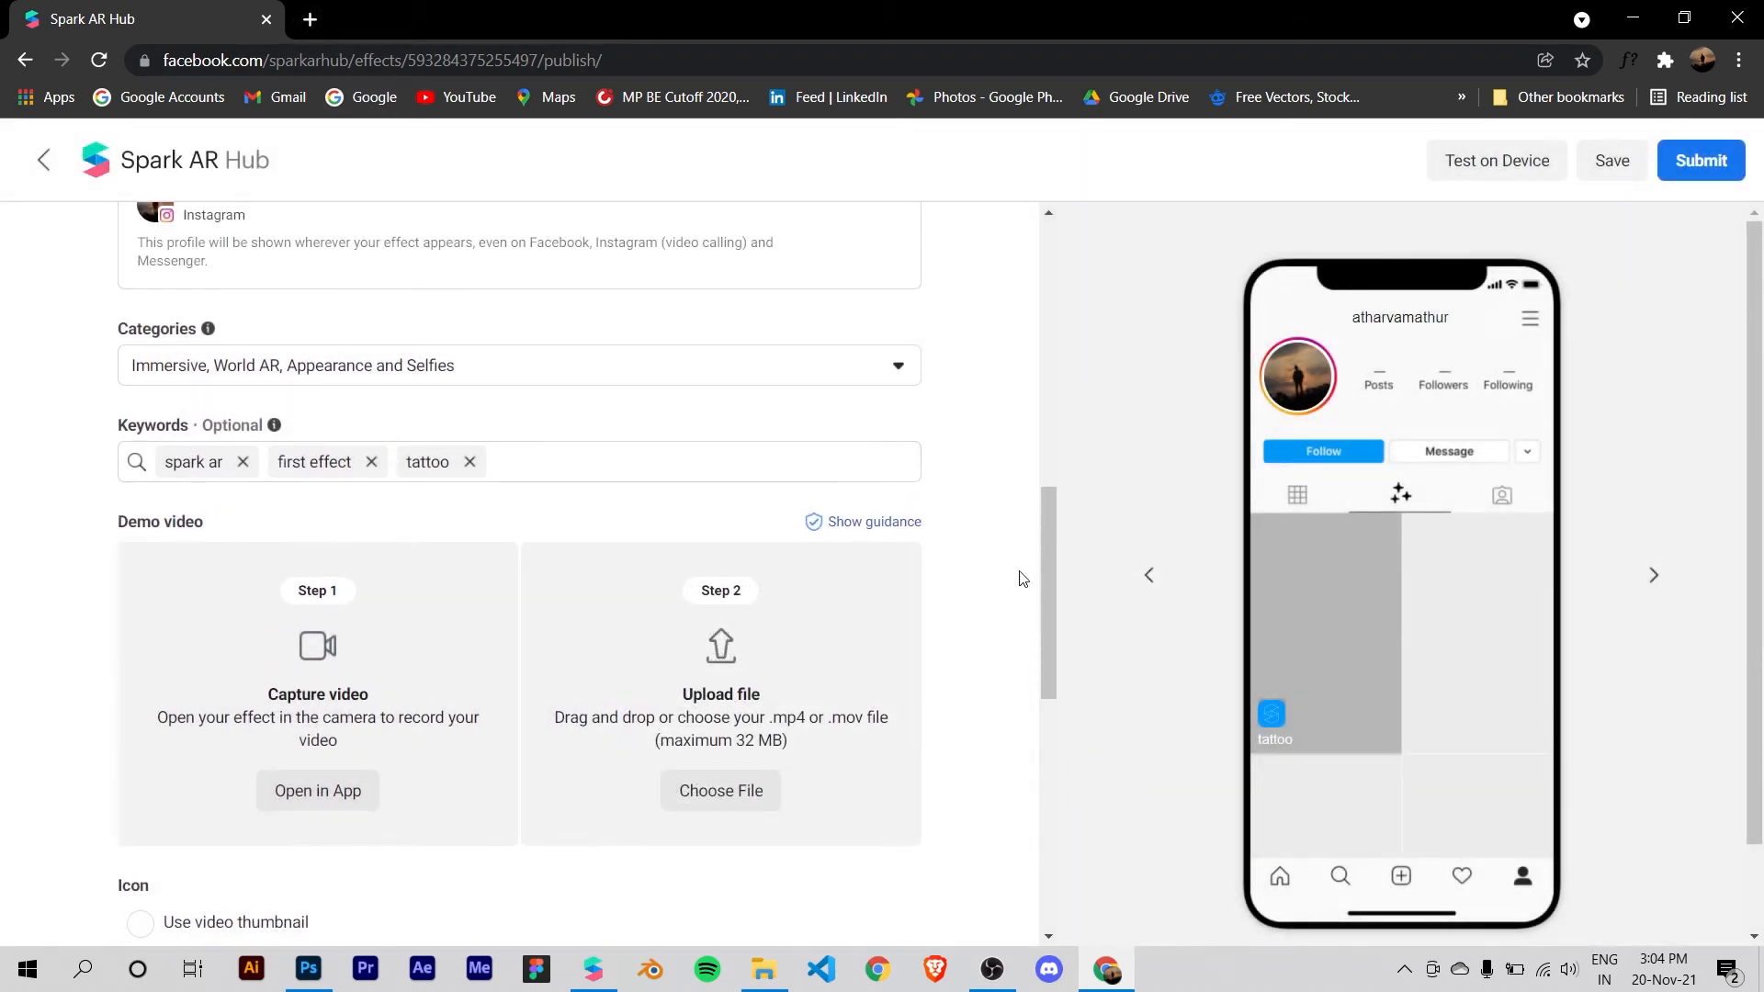
pyautogui.scroll(-1, 974, 386)
pyautogui.scroll(-1, 506, 301)
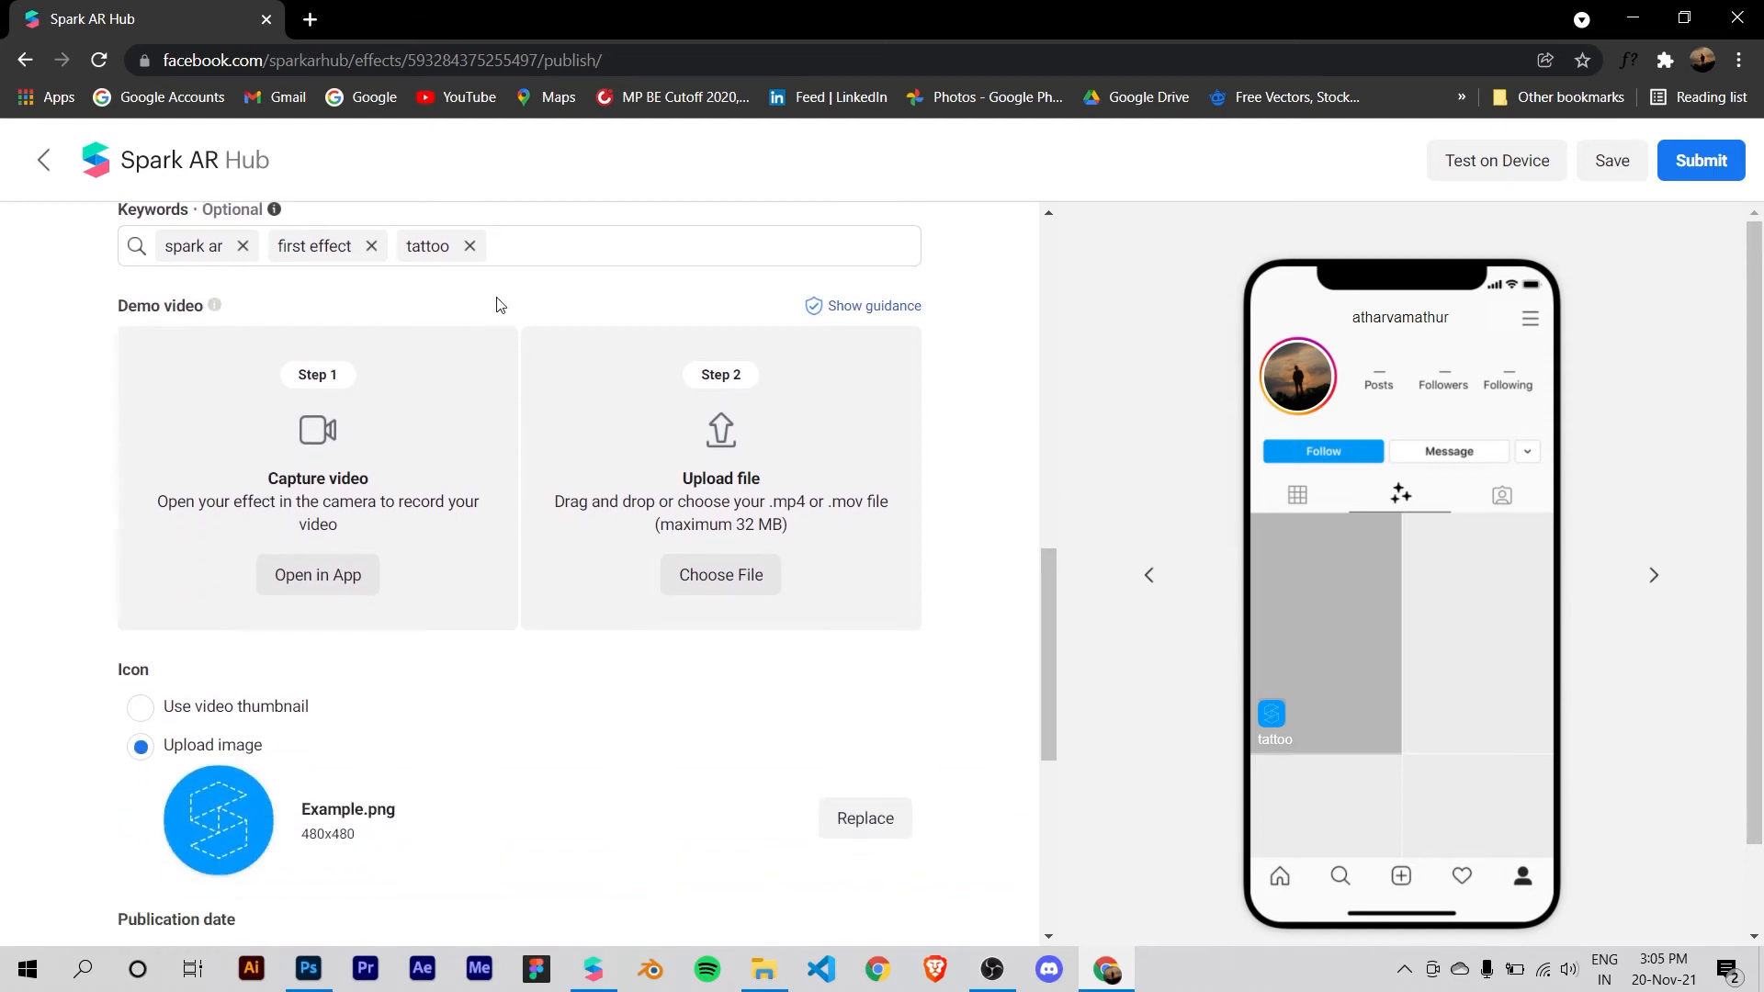
pyautogui.scroll(3, 496, 307)
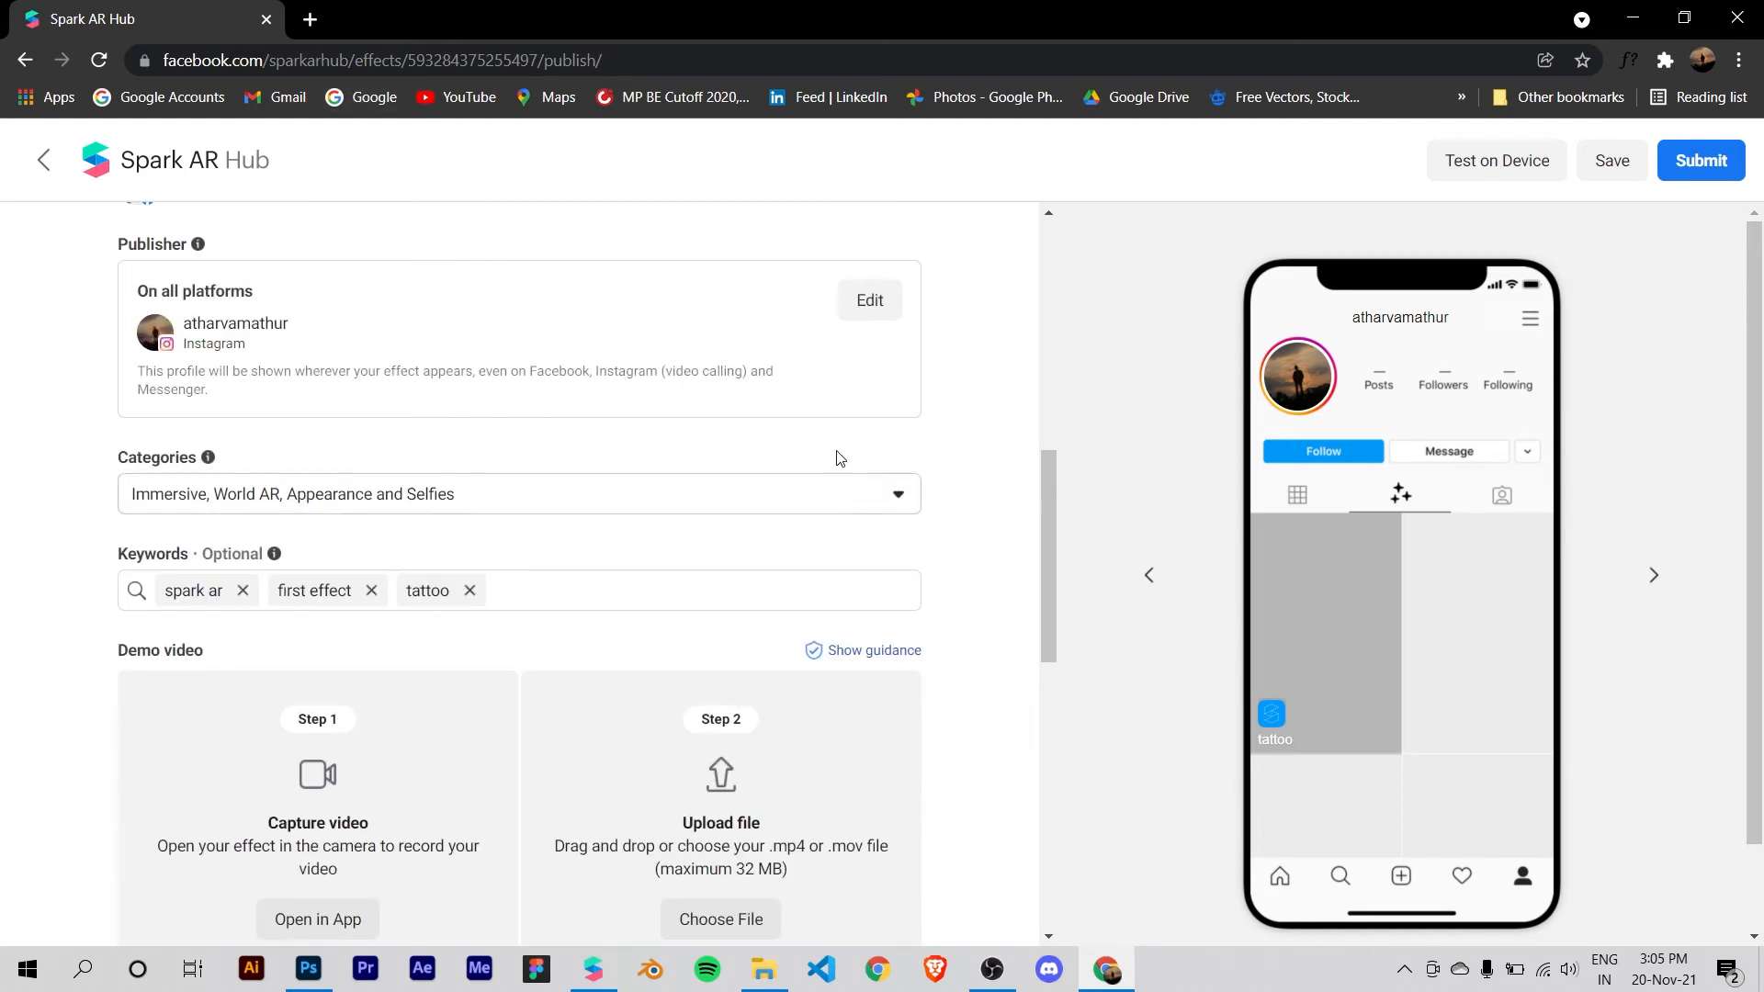
pyautogui.scroll(-2, 855, 377)
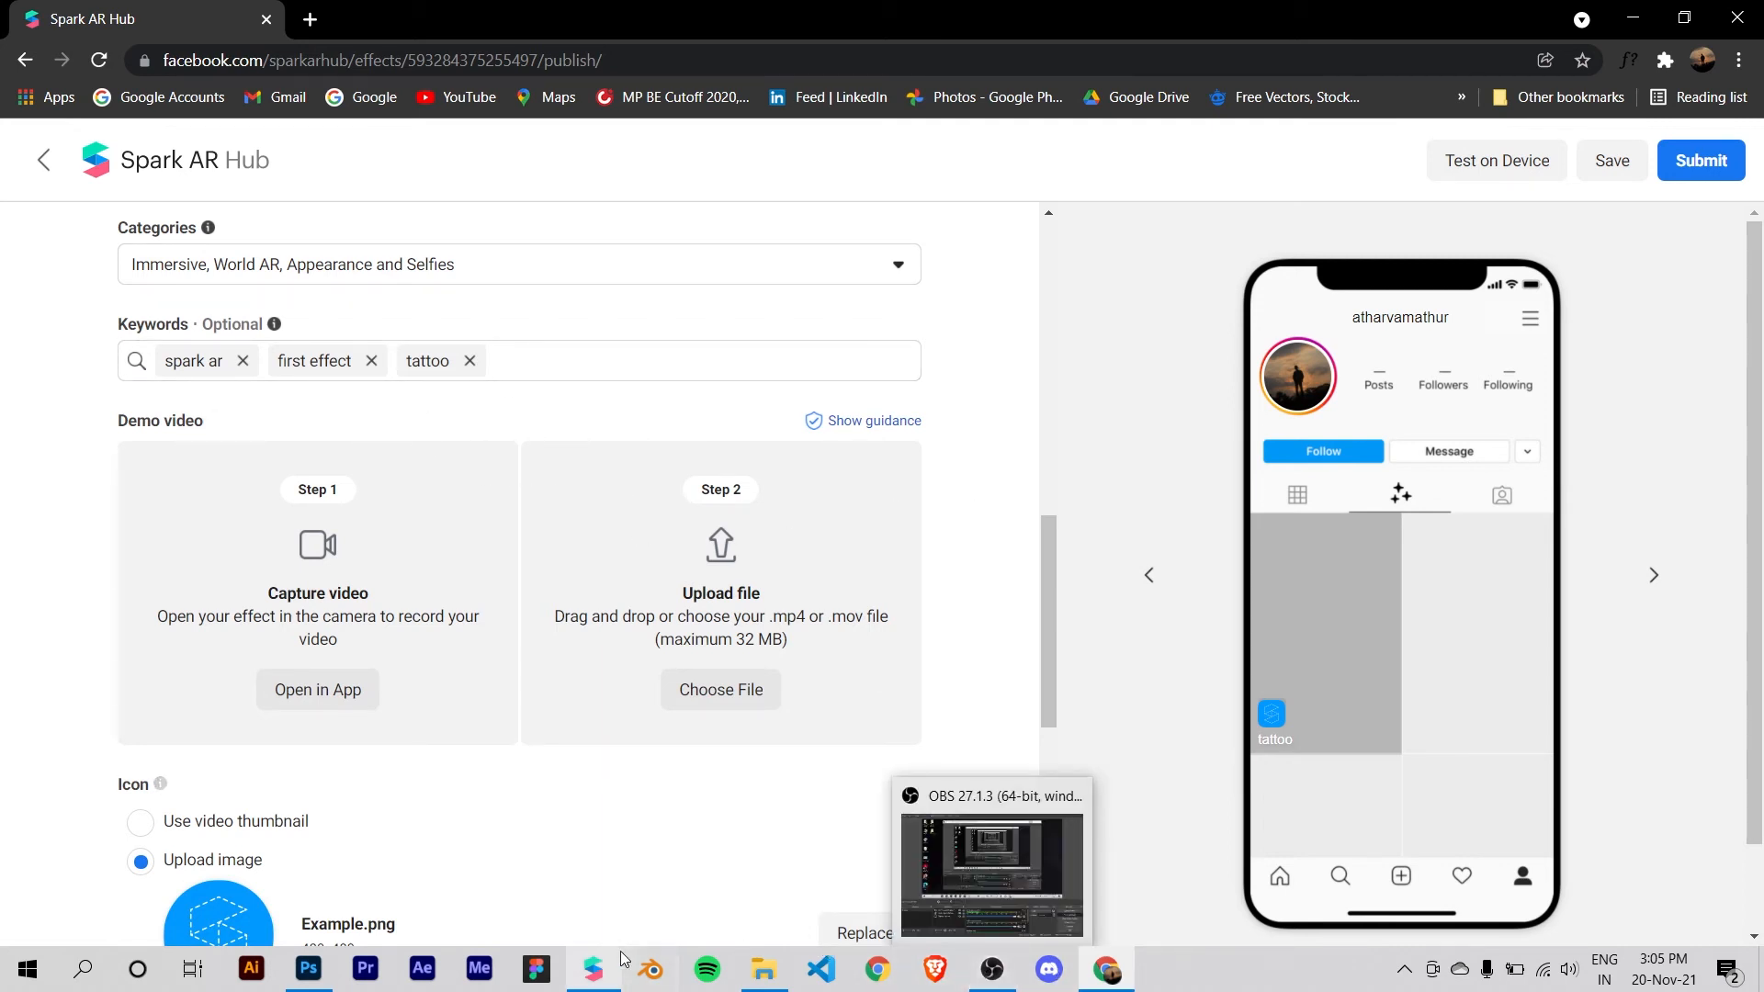
# Step: Switch to Spark AR Studio and move the upload dialog aside to view the tattoo effect on the live face preview
pyautogui.click(594, 970)
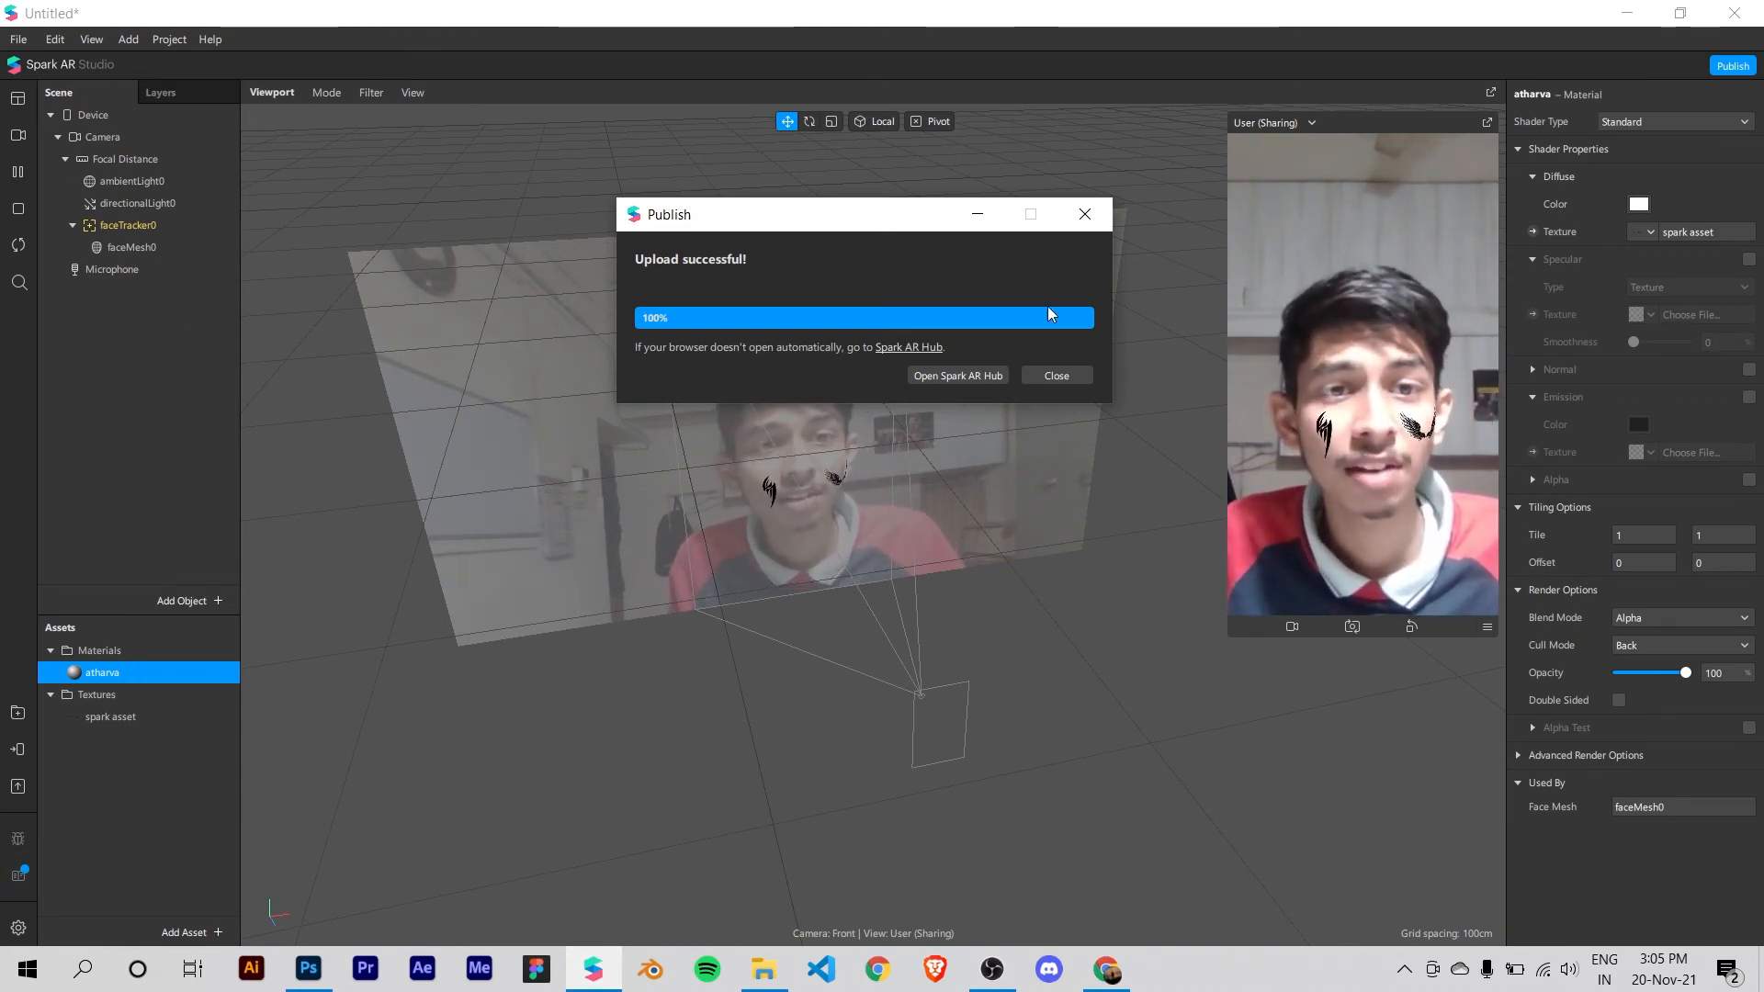
pyautogui.moveTo(841, 215); pyautogui.dragTo(719, 221)
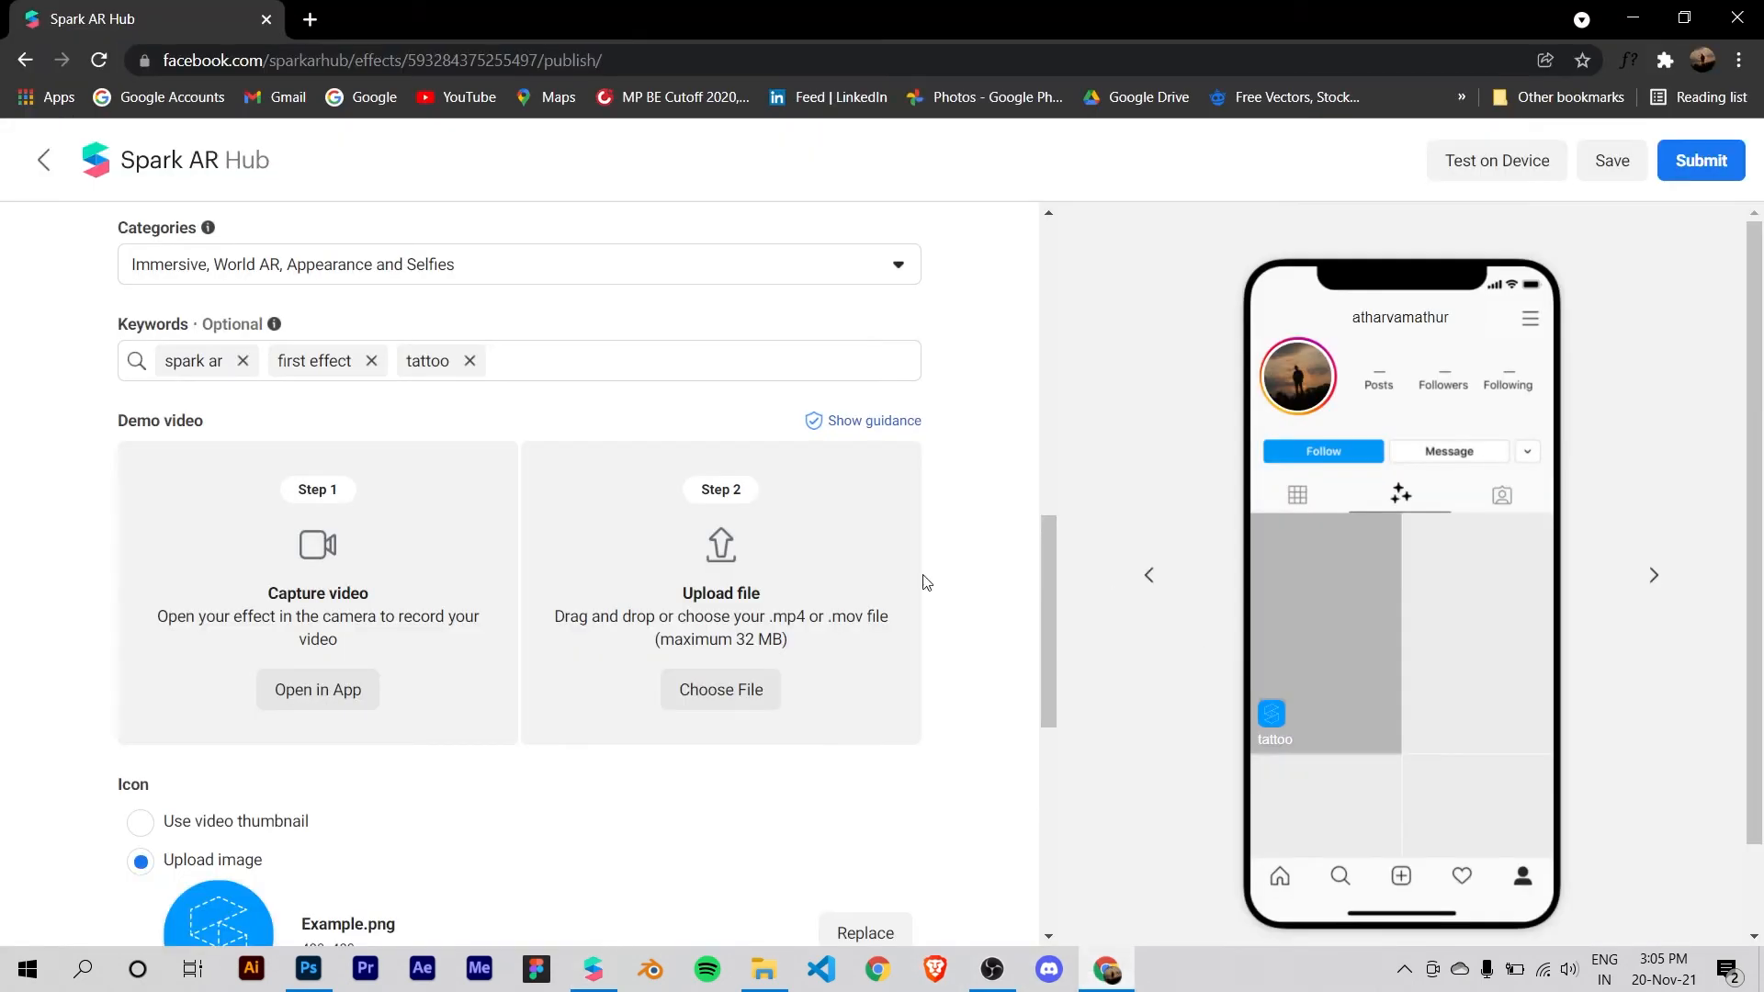
# Step: Return to Spark AR Hub in the browser and read the demo video instructions for capturing the effect
pyautogui.scroll(-1, 604, 524)
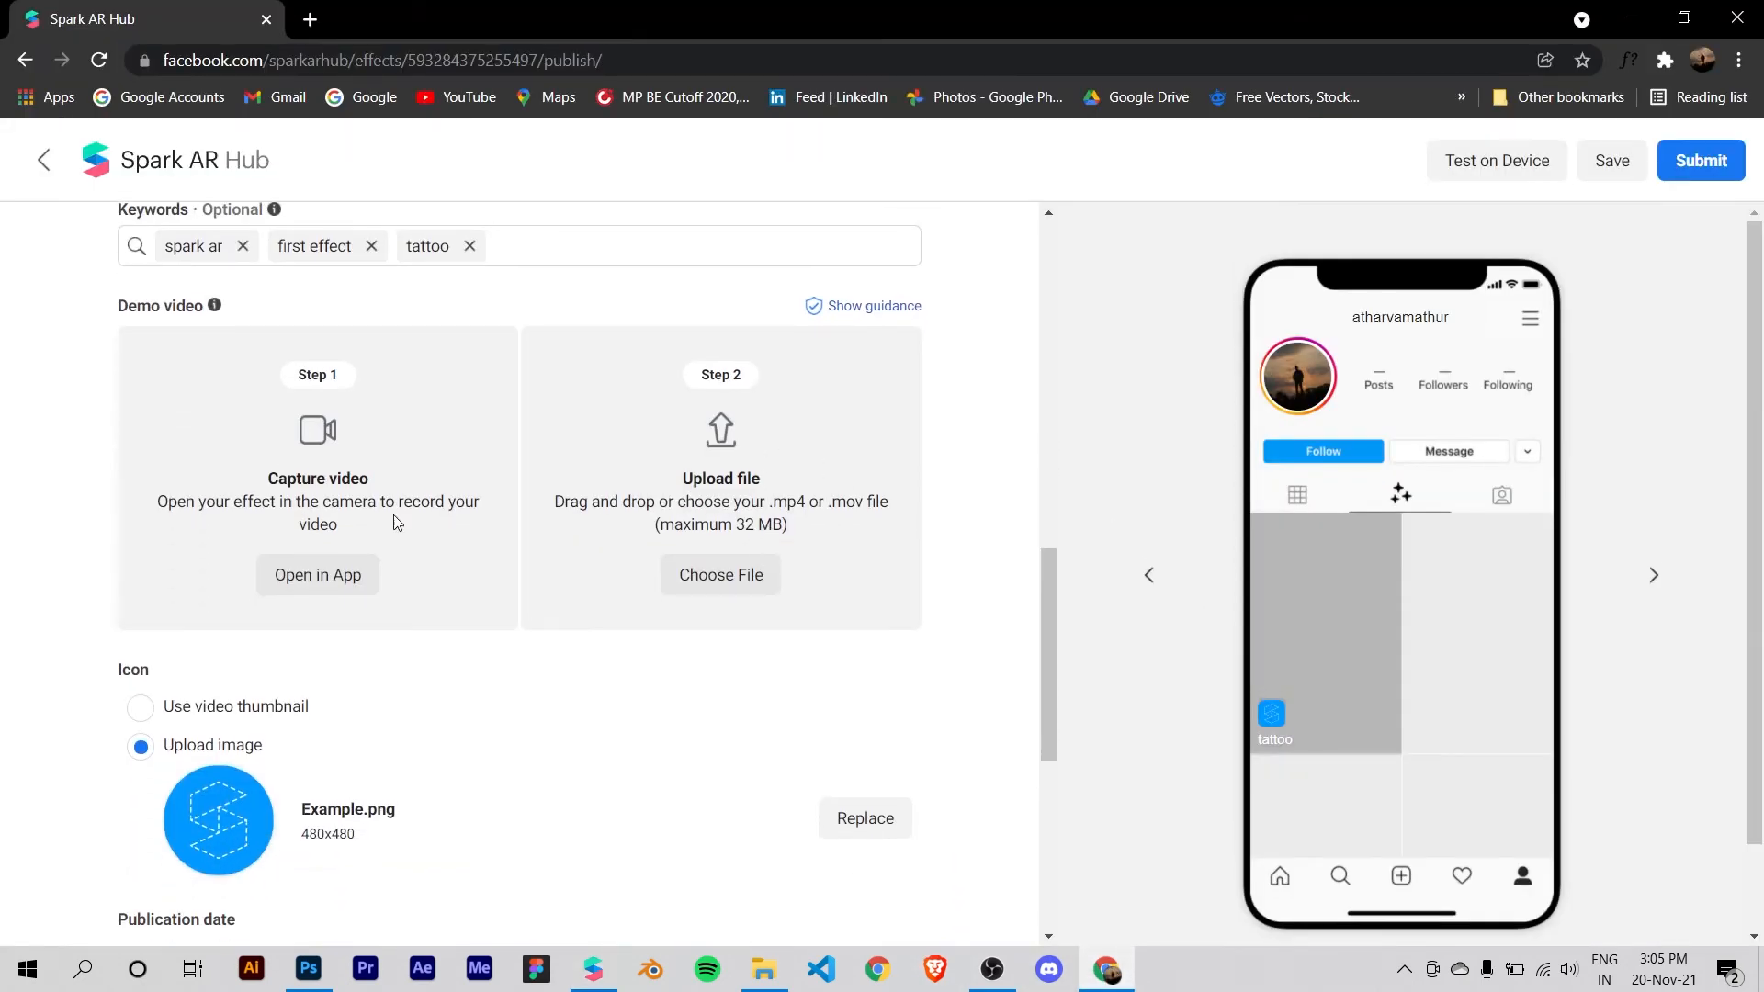
pyautogui.moveTo(161, 497); pyautogui.dragTo(369, 502)
pyautogui.click(431, 504)
pyautogui.moveTo(154, 507); pyautogui.dragTo(478, 501)
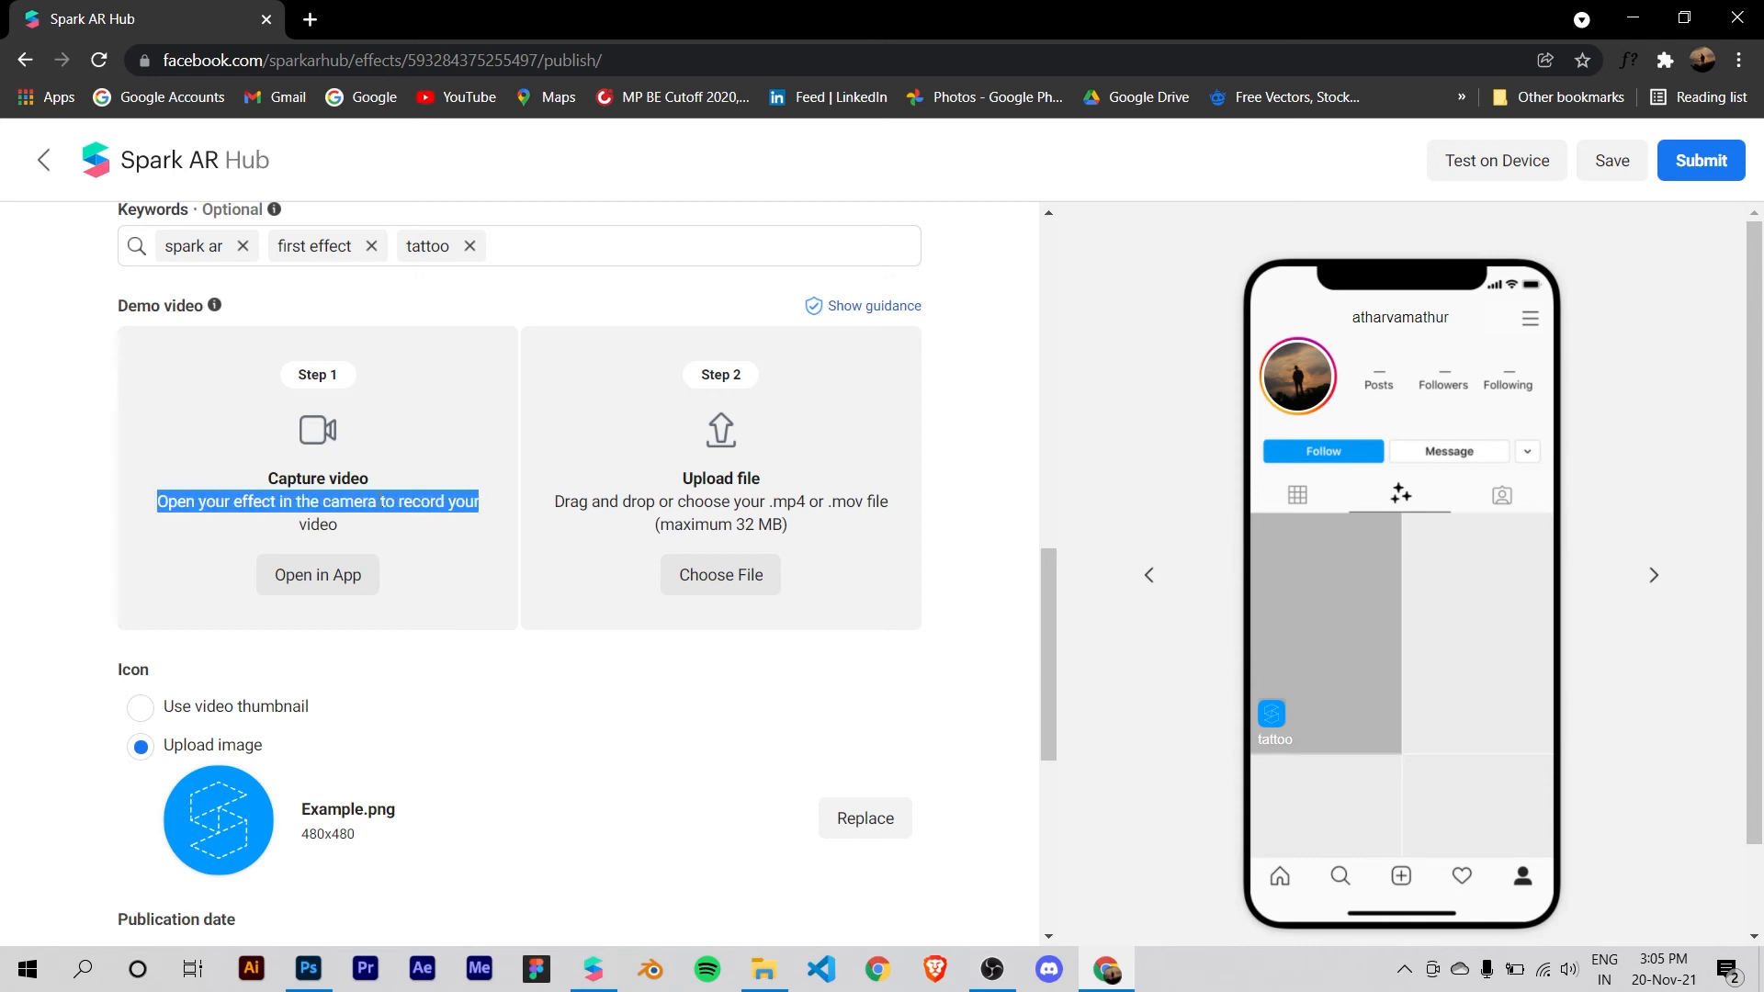
pyautogui.click(383, 501)
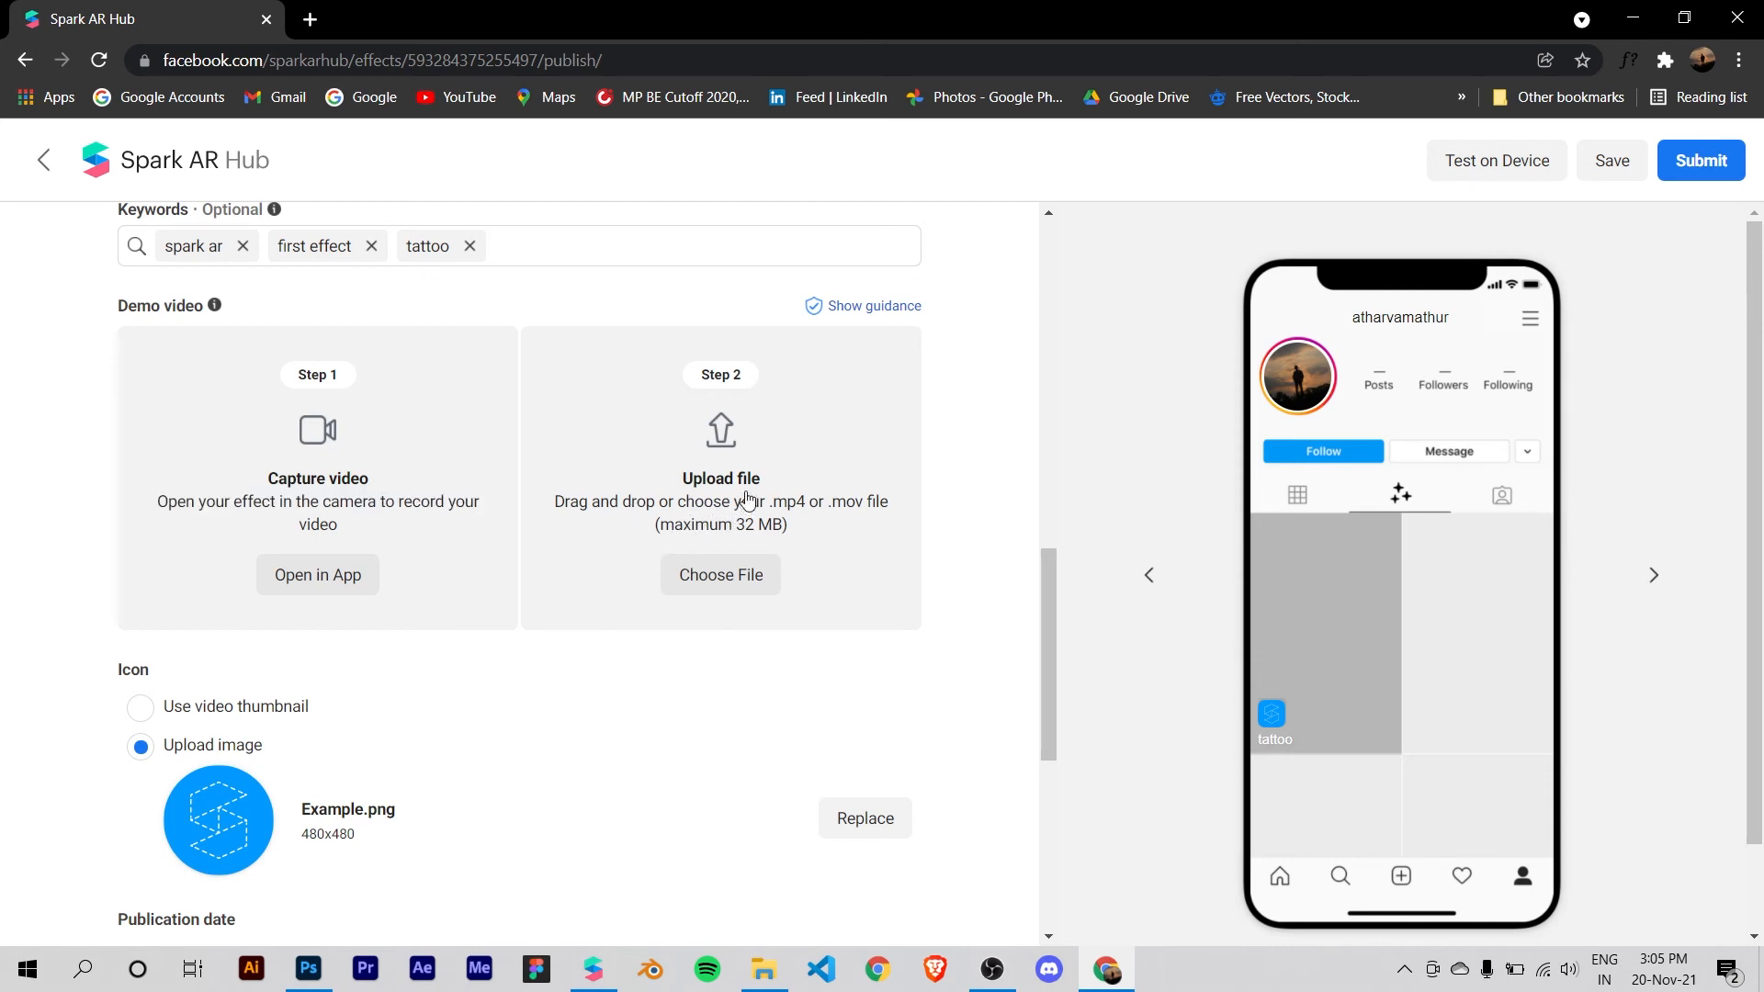
pyautogui.moveTo(751, 478); pyautogui.dragTo(805, 543)
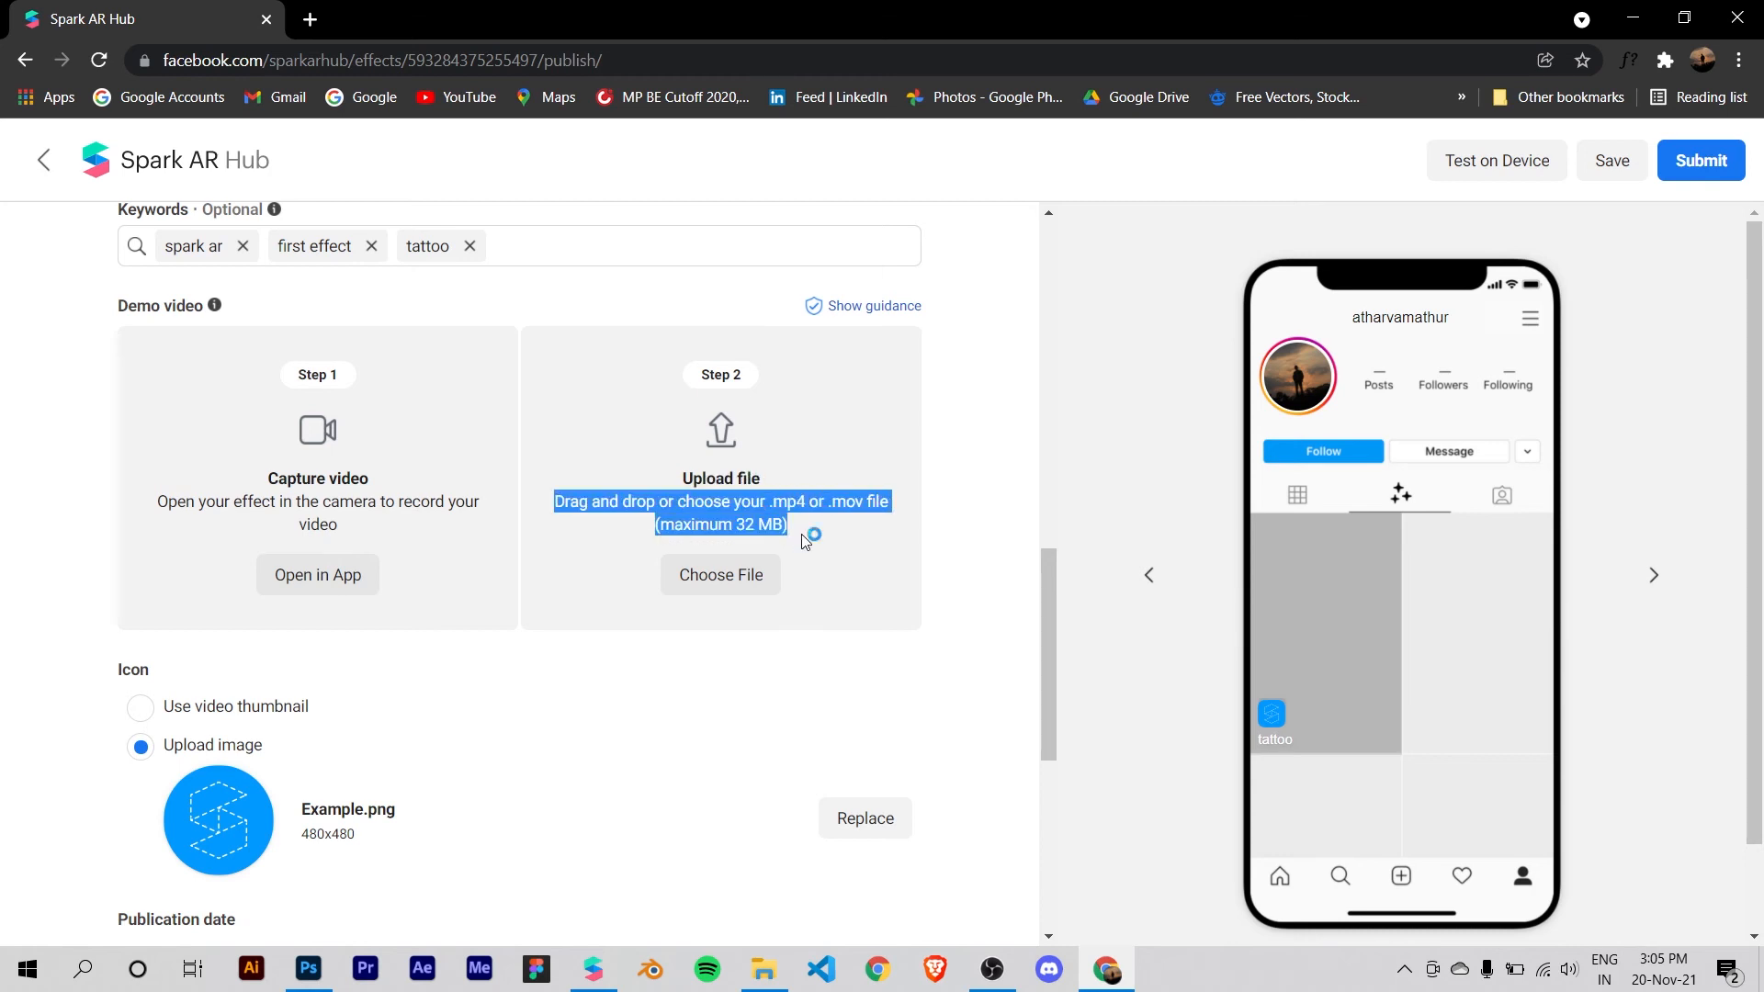
pyautogui.click(773, 520)
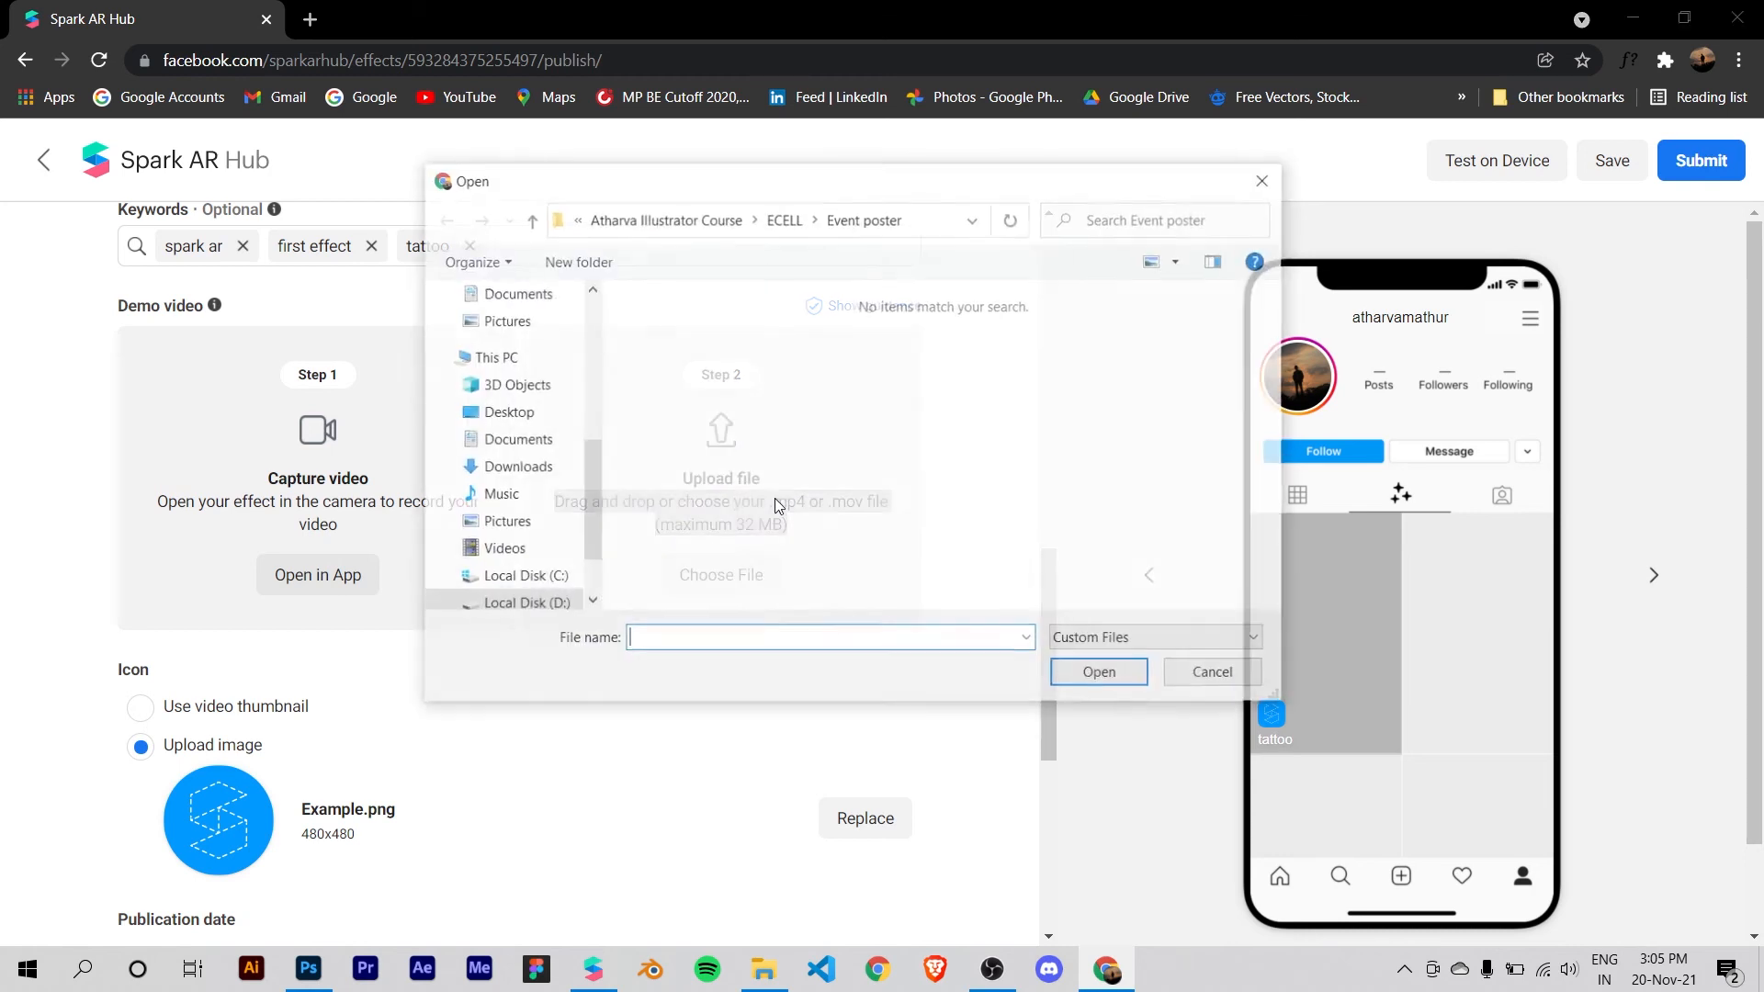
pyautogui.click(1205, 680)
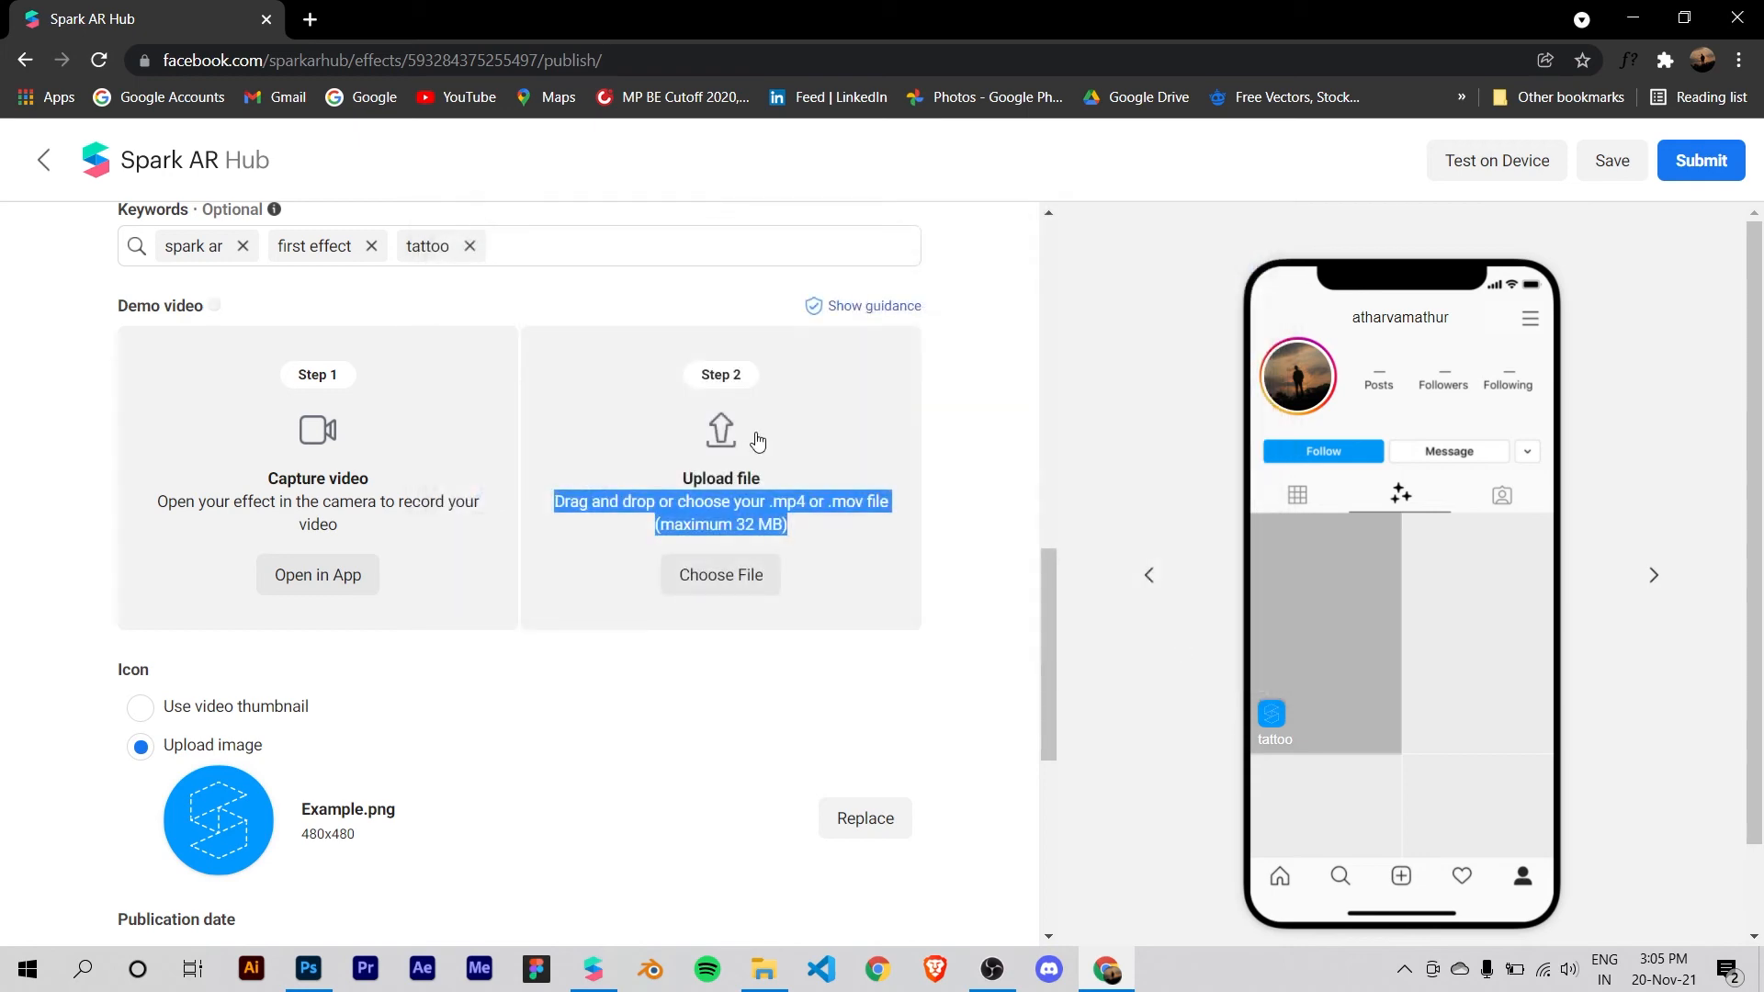
pyautogui.click(551, 508)
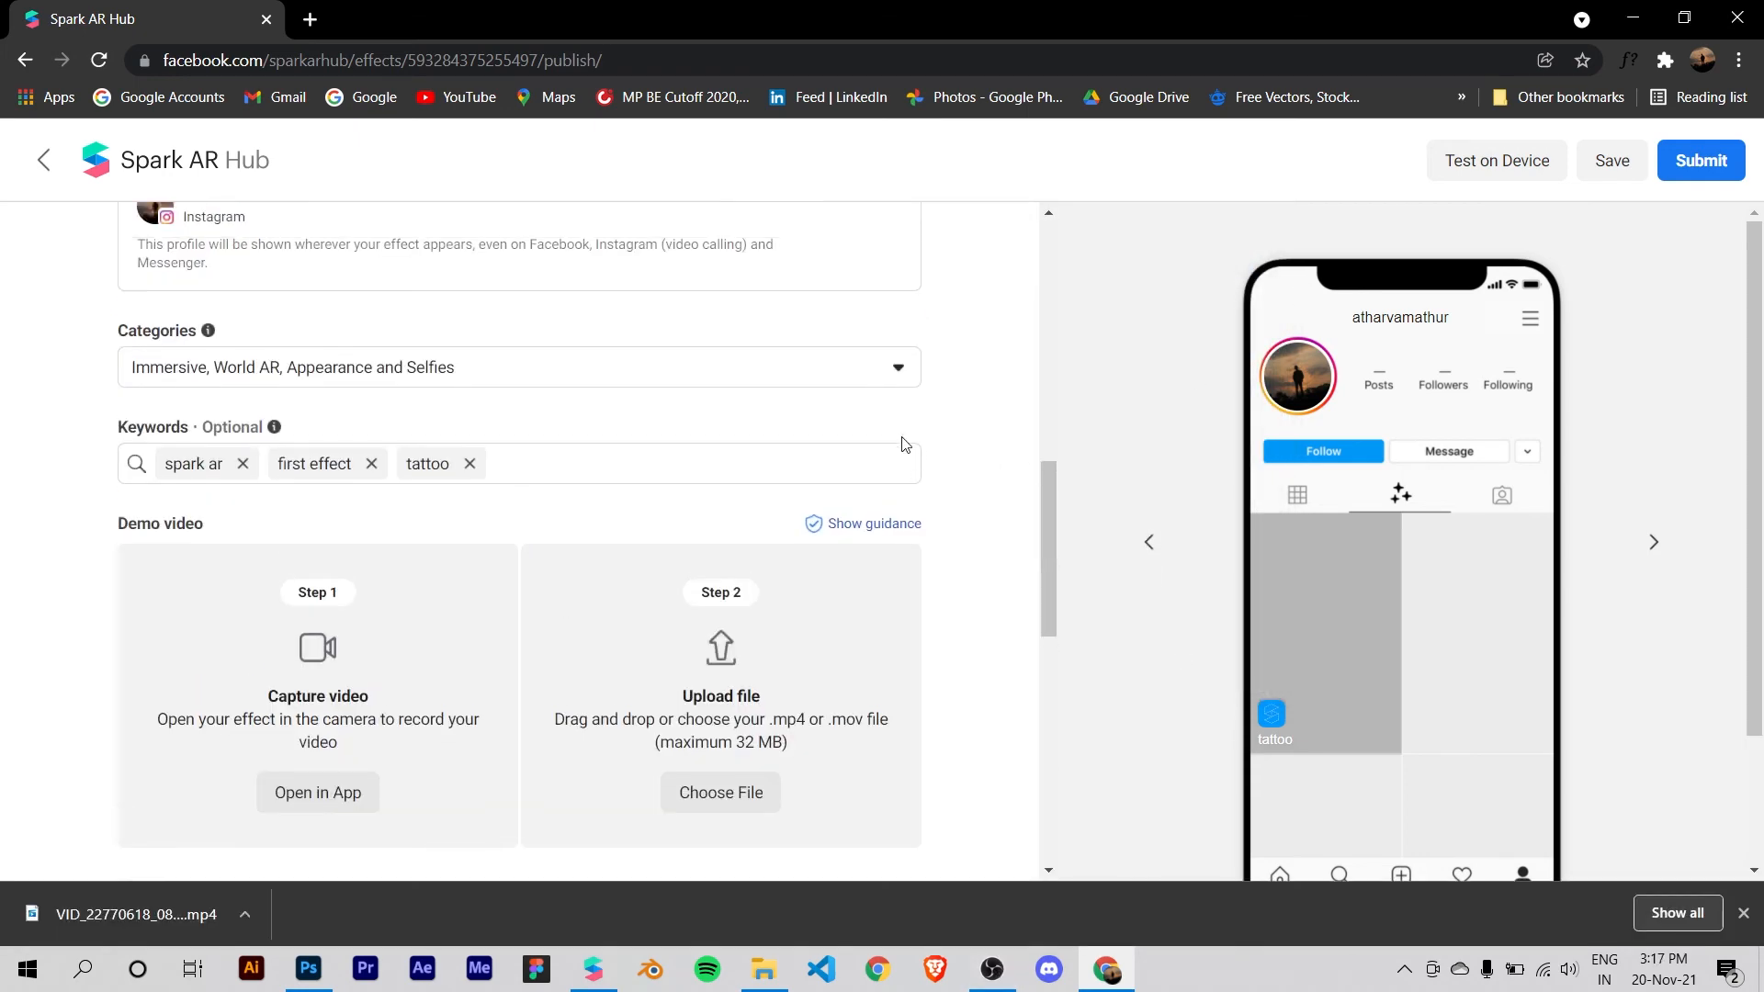
# Step: Upload VID_22770618_084902_731.mp4 from the Desktop as the effect's demo video
pyautogui.scroll(5, 752, 431)
pyautogui.scroll(-5, 752, 431)
pyautogui.scroll(-3, 752, 431)
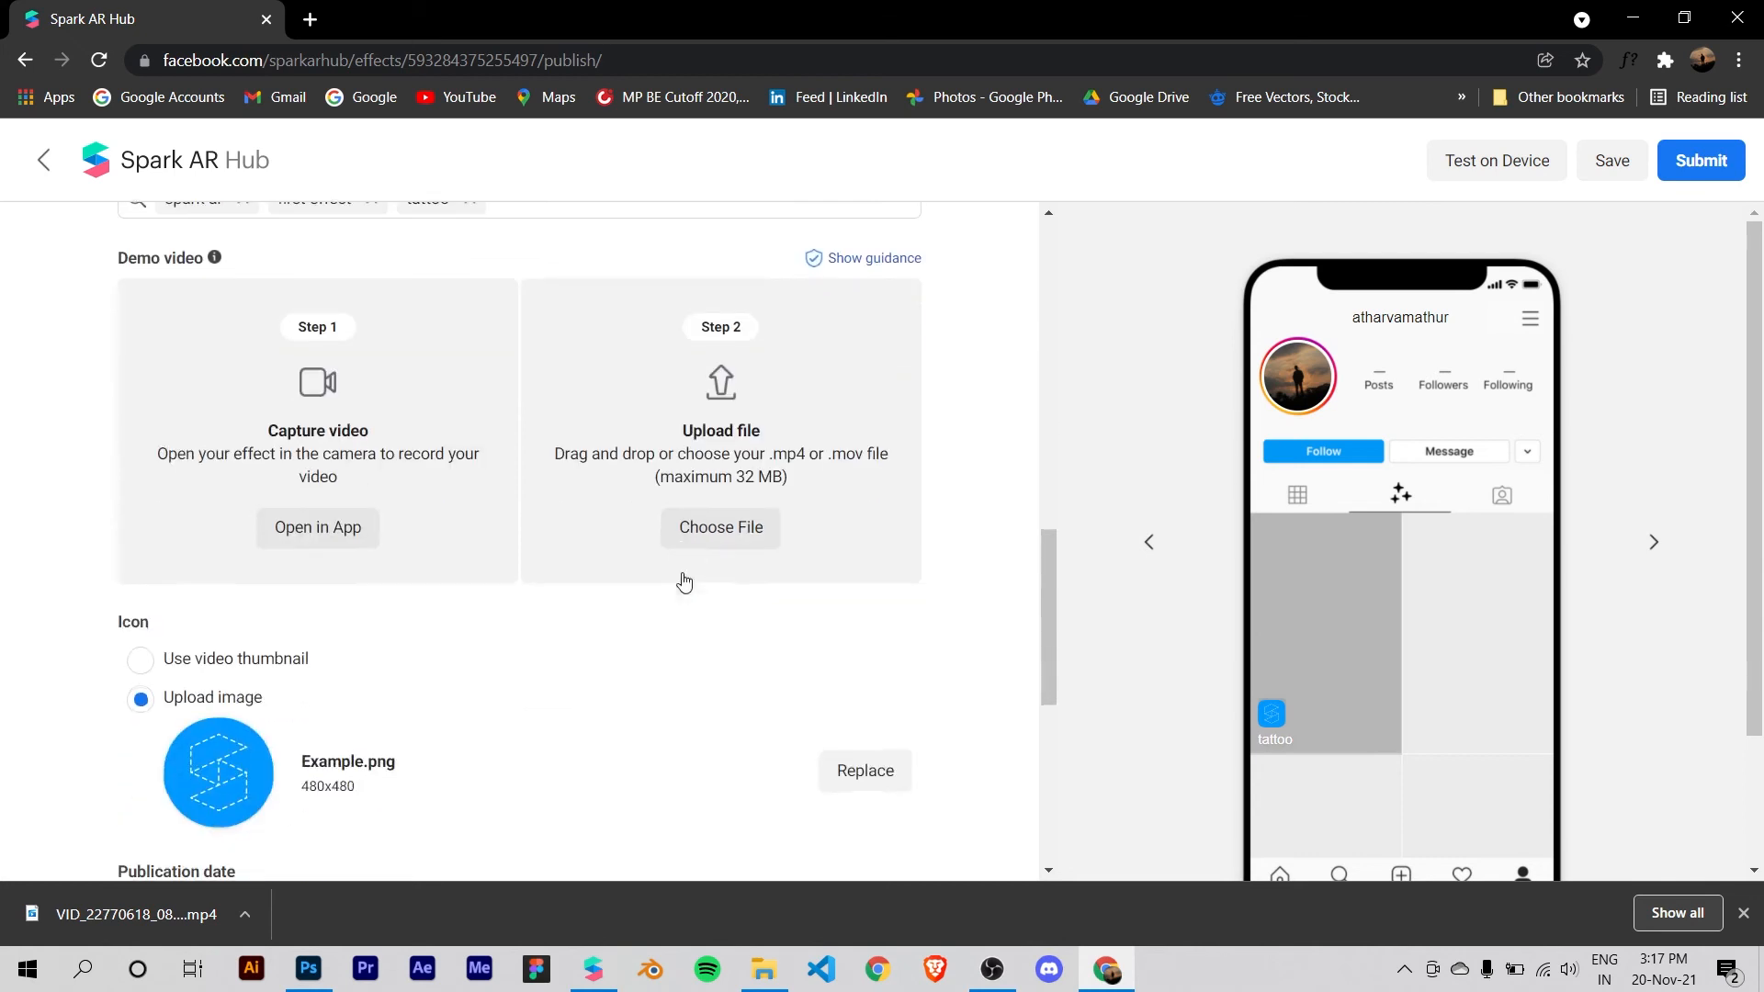
pyautogui.click(725, 531)
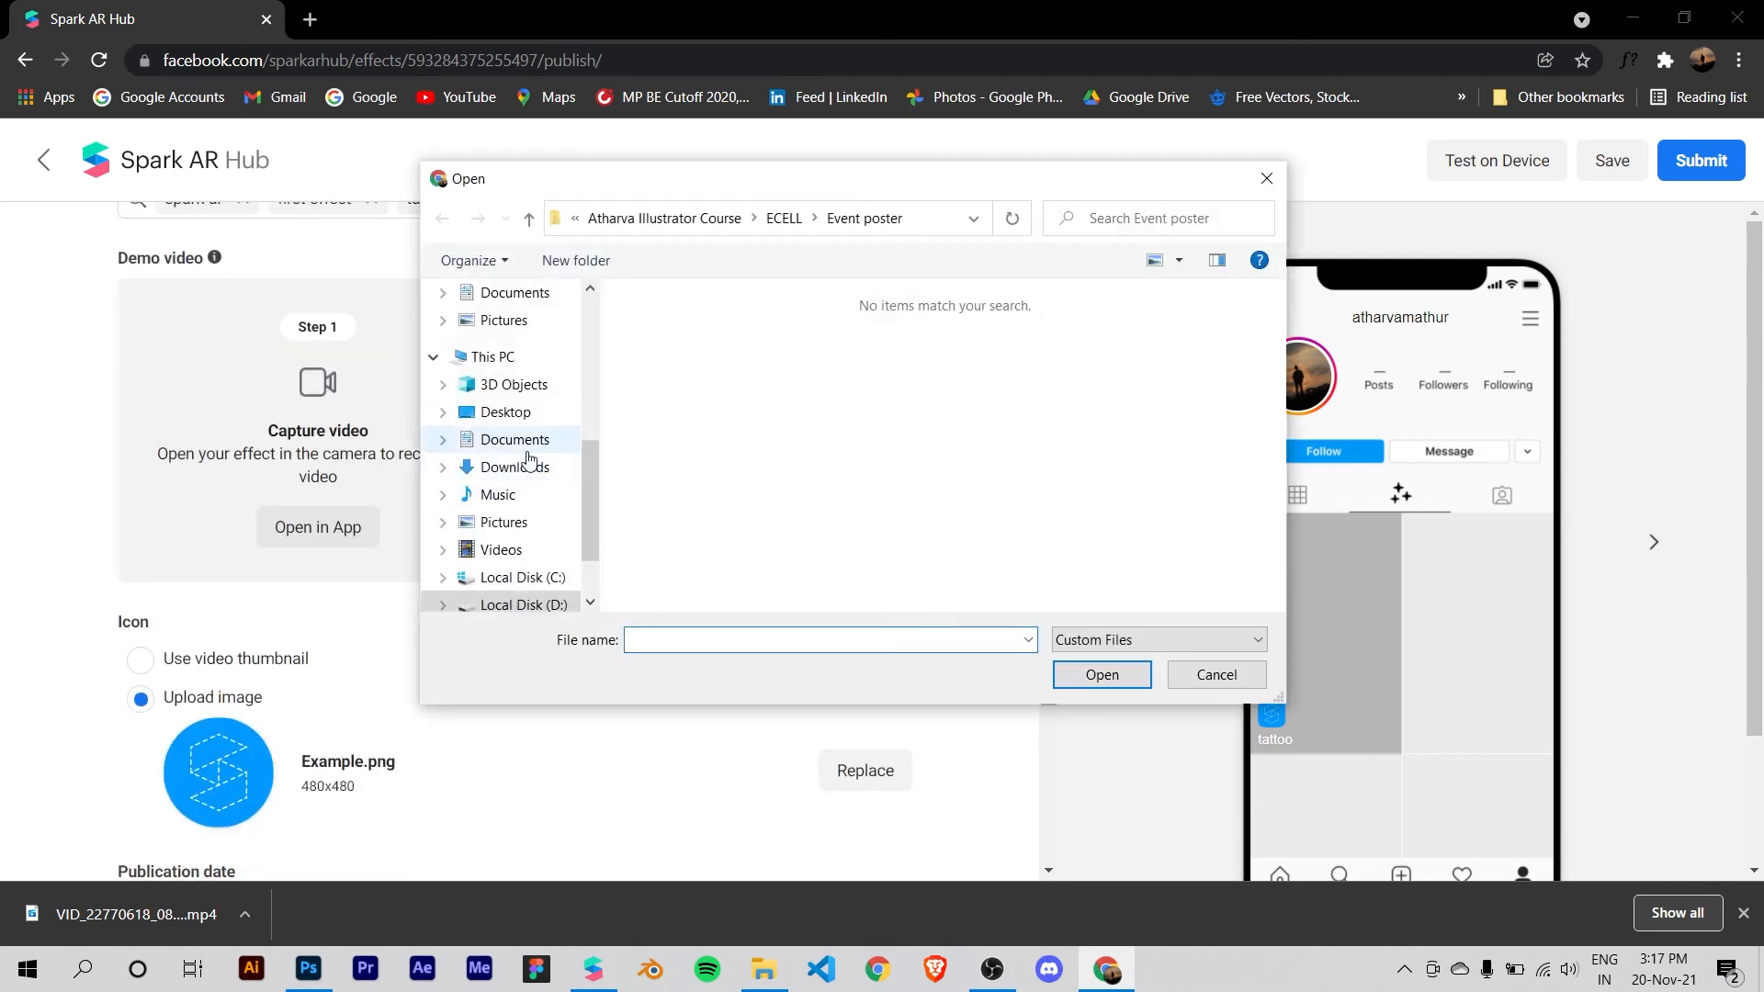
pyautogui.click(514, 411)
pyautogui.doubleClick(701, 379)
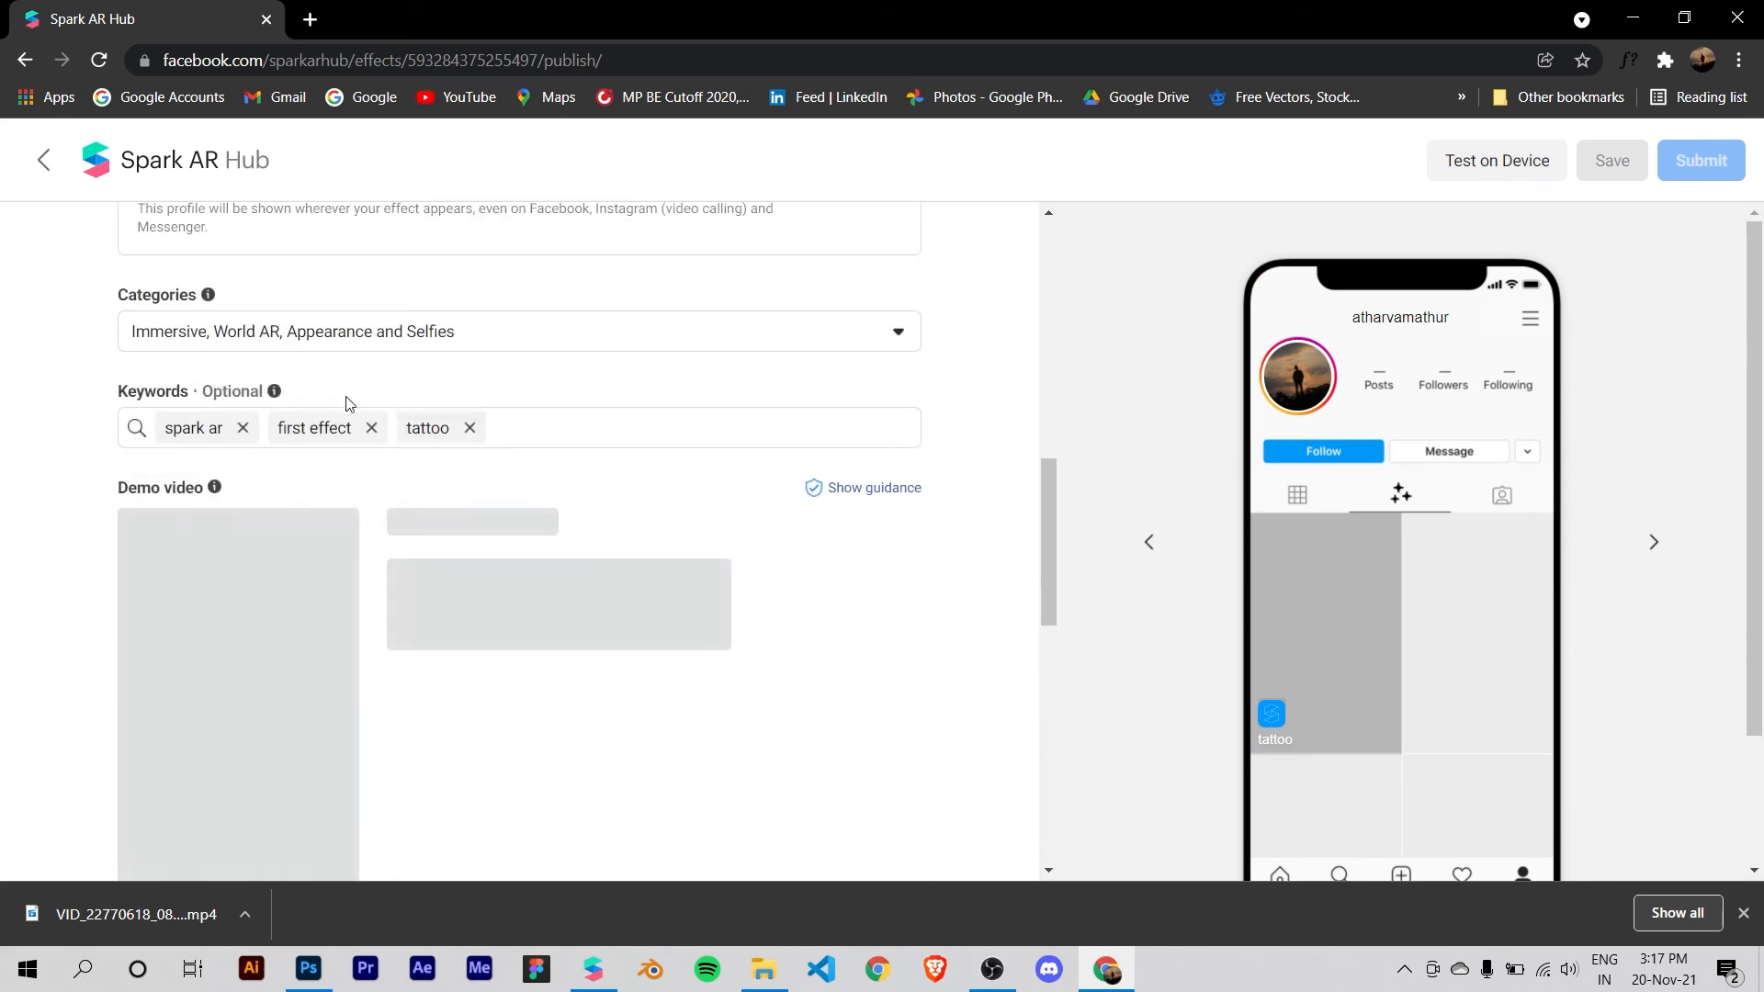
pyautogui.scroll(1, 591, 389)
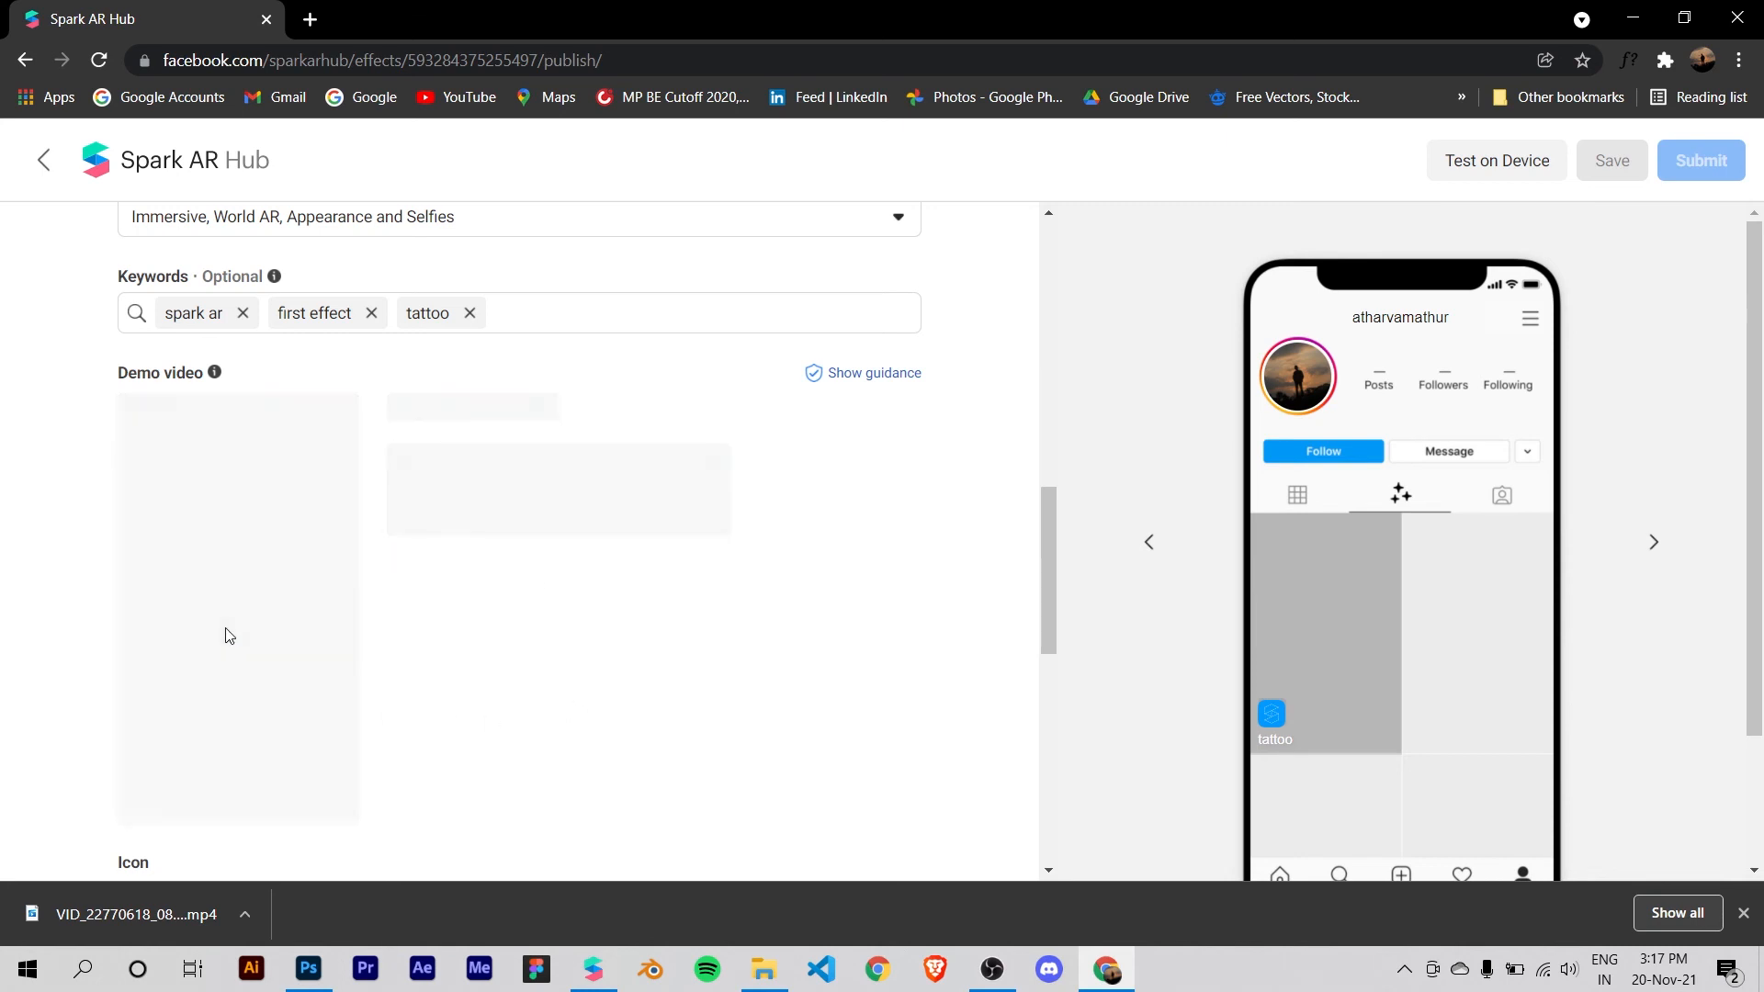
# Step: Set the effect icon to use the video thumbnail instead of the uploaded image
pyautogui.scroll(-1, 419, 596)
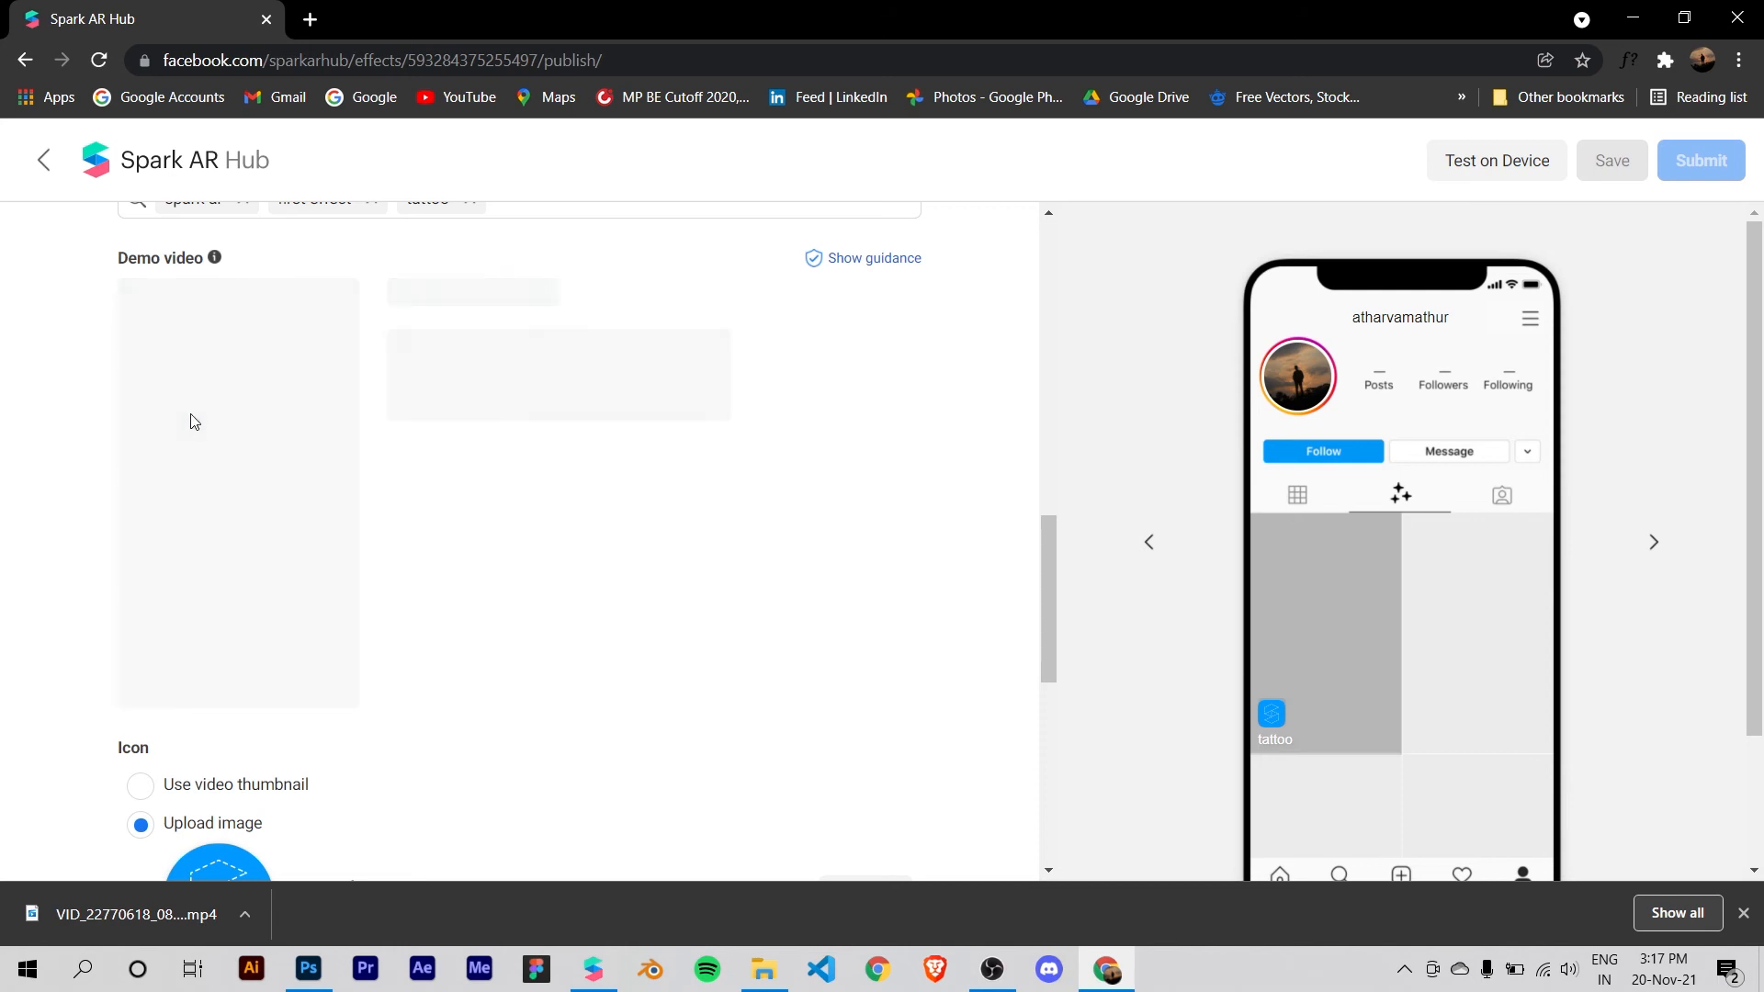
pyautogui.scroll(-1, 445, 559)
pyautogui.scroll(1, 377, 508)
pyautogui.scroll(-2, 432, 477)
pyautogui.scroll(2, 386, 464)
pyautogui.scroll(-2, 593, 502)
pyautogui.click(244, 560)
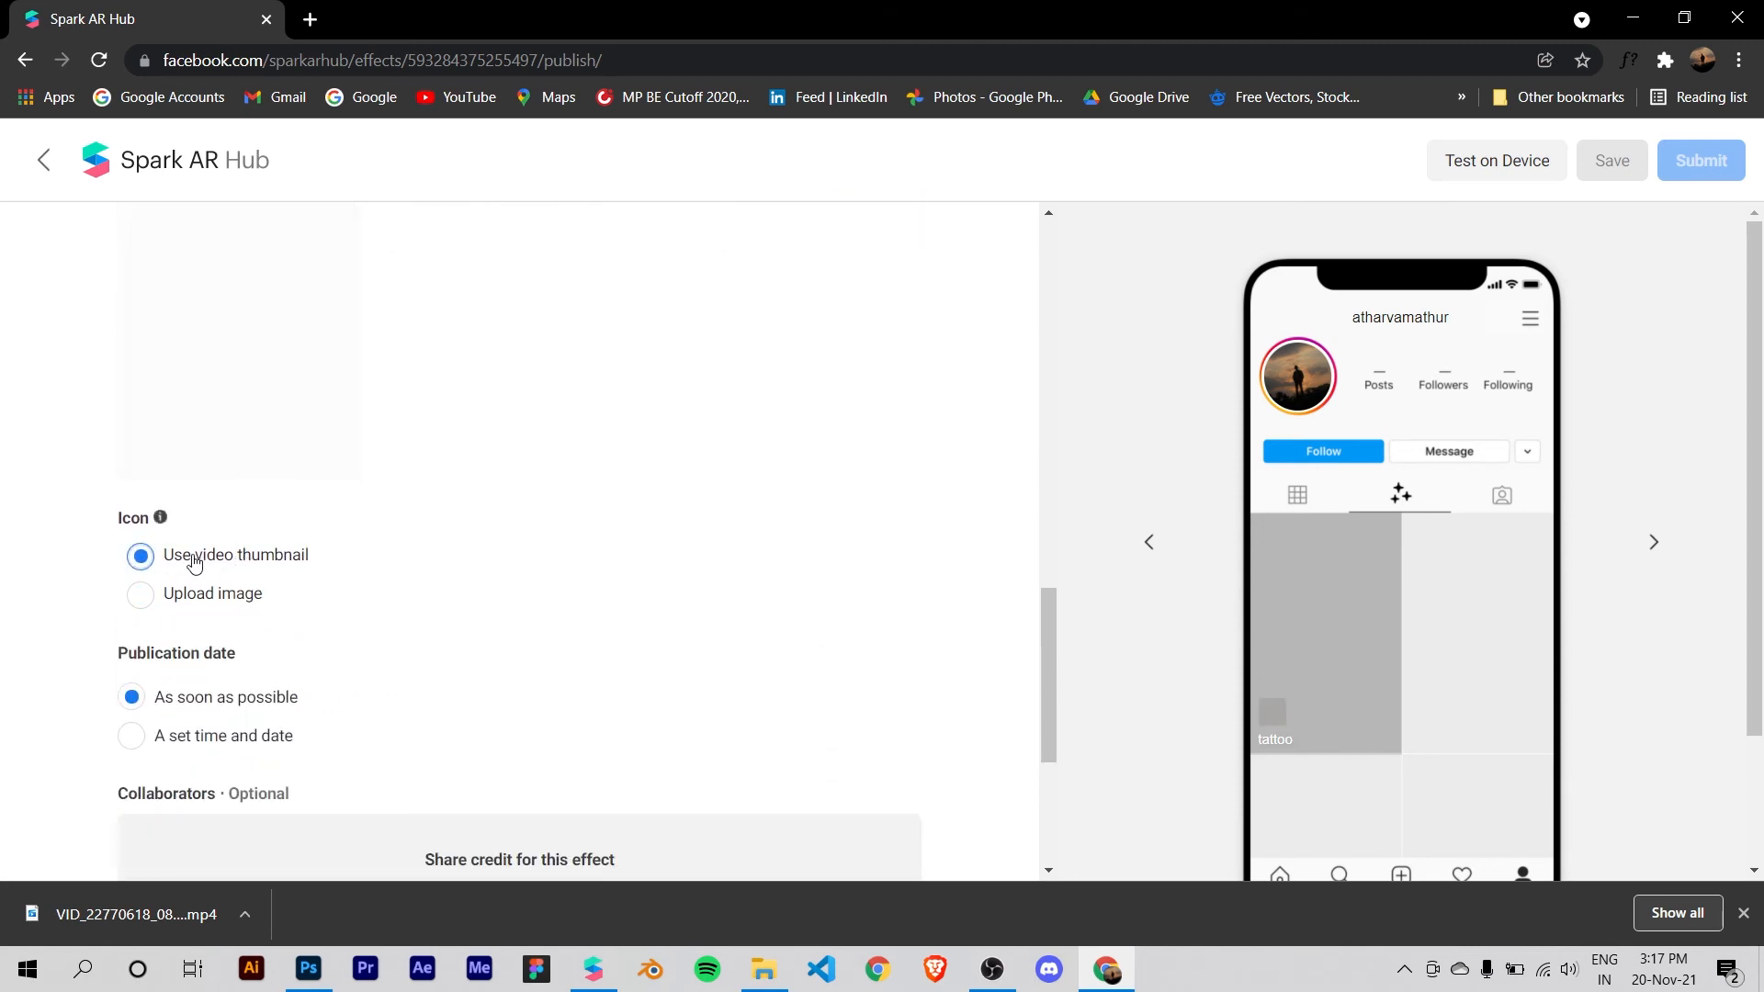
# Step: Read the optional Collaborators section about sharing credit for the effect
pyautogui.scroll(-4, 170, 565)
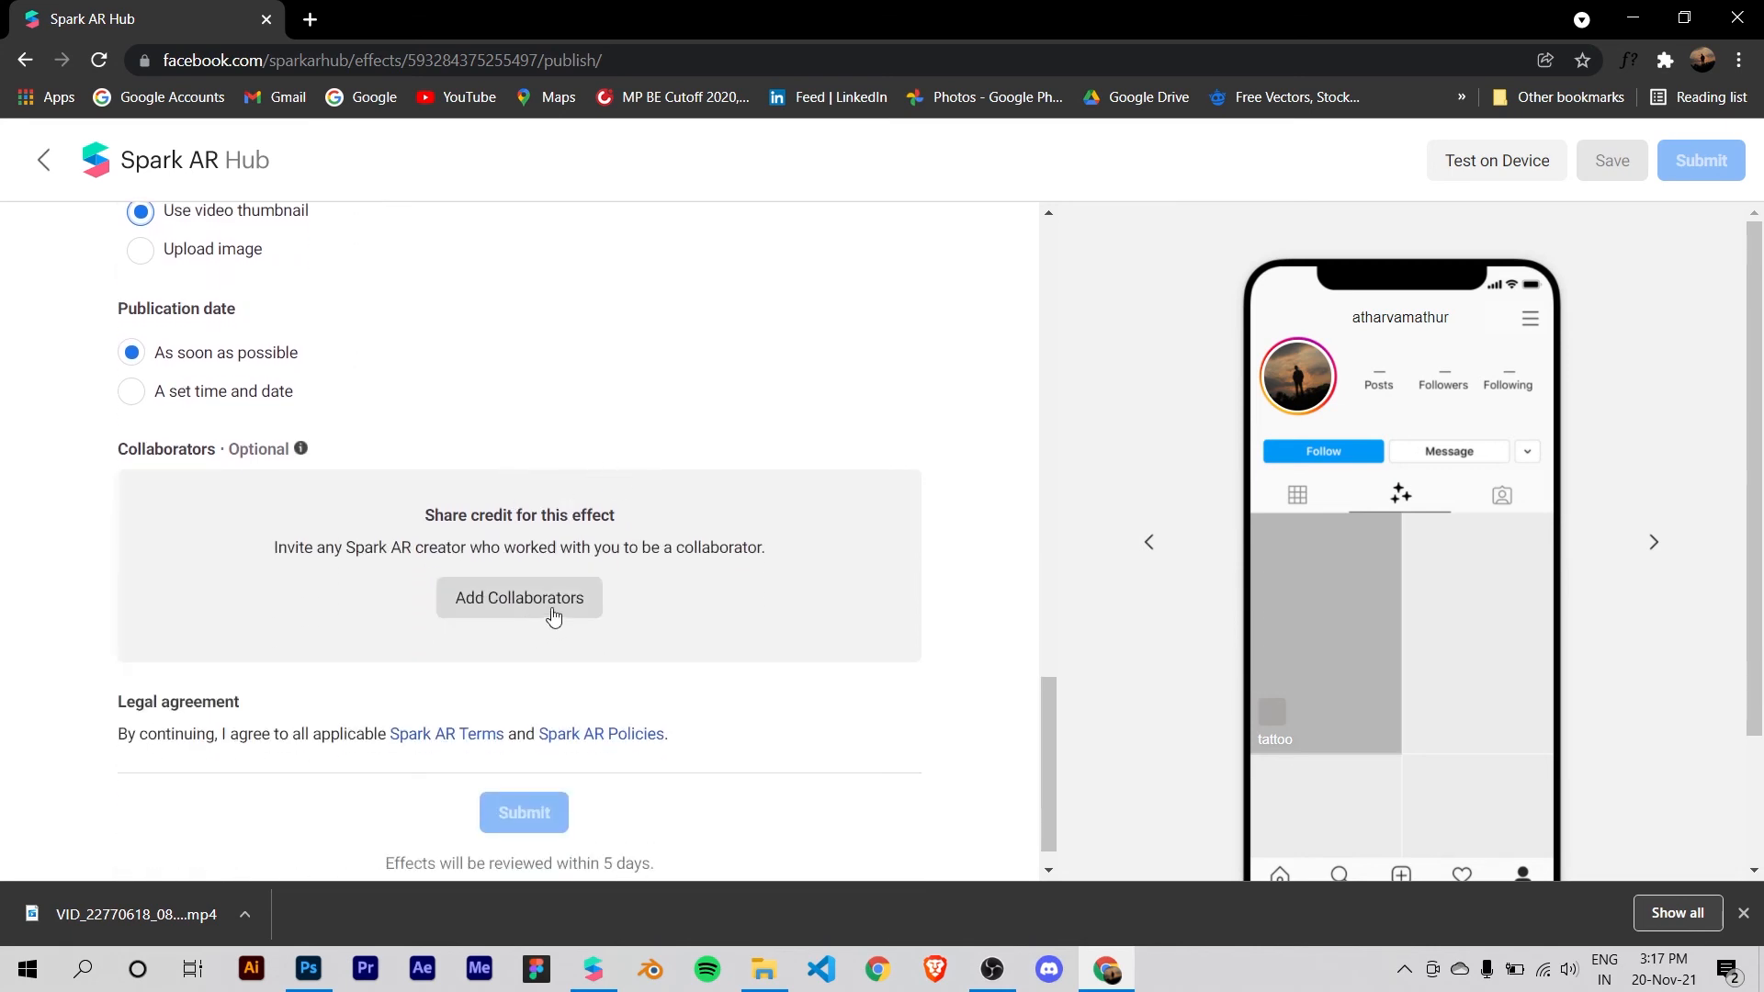
pyautogui.moveTo(273, 548); pyautogui.dragTo(451, 516)
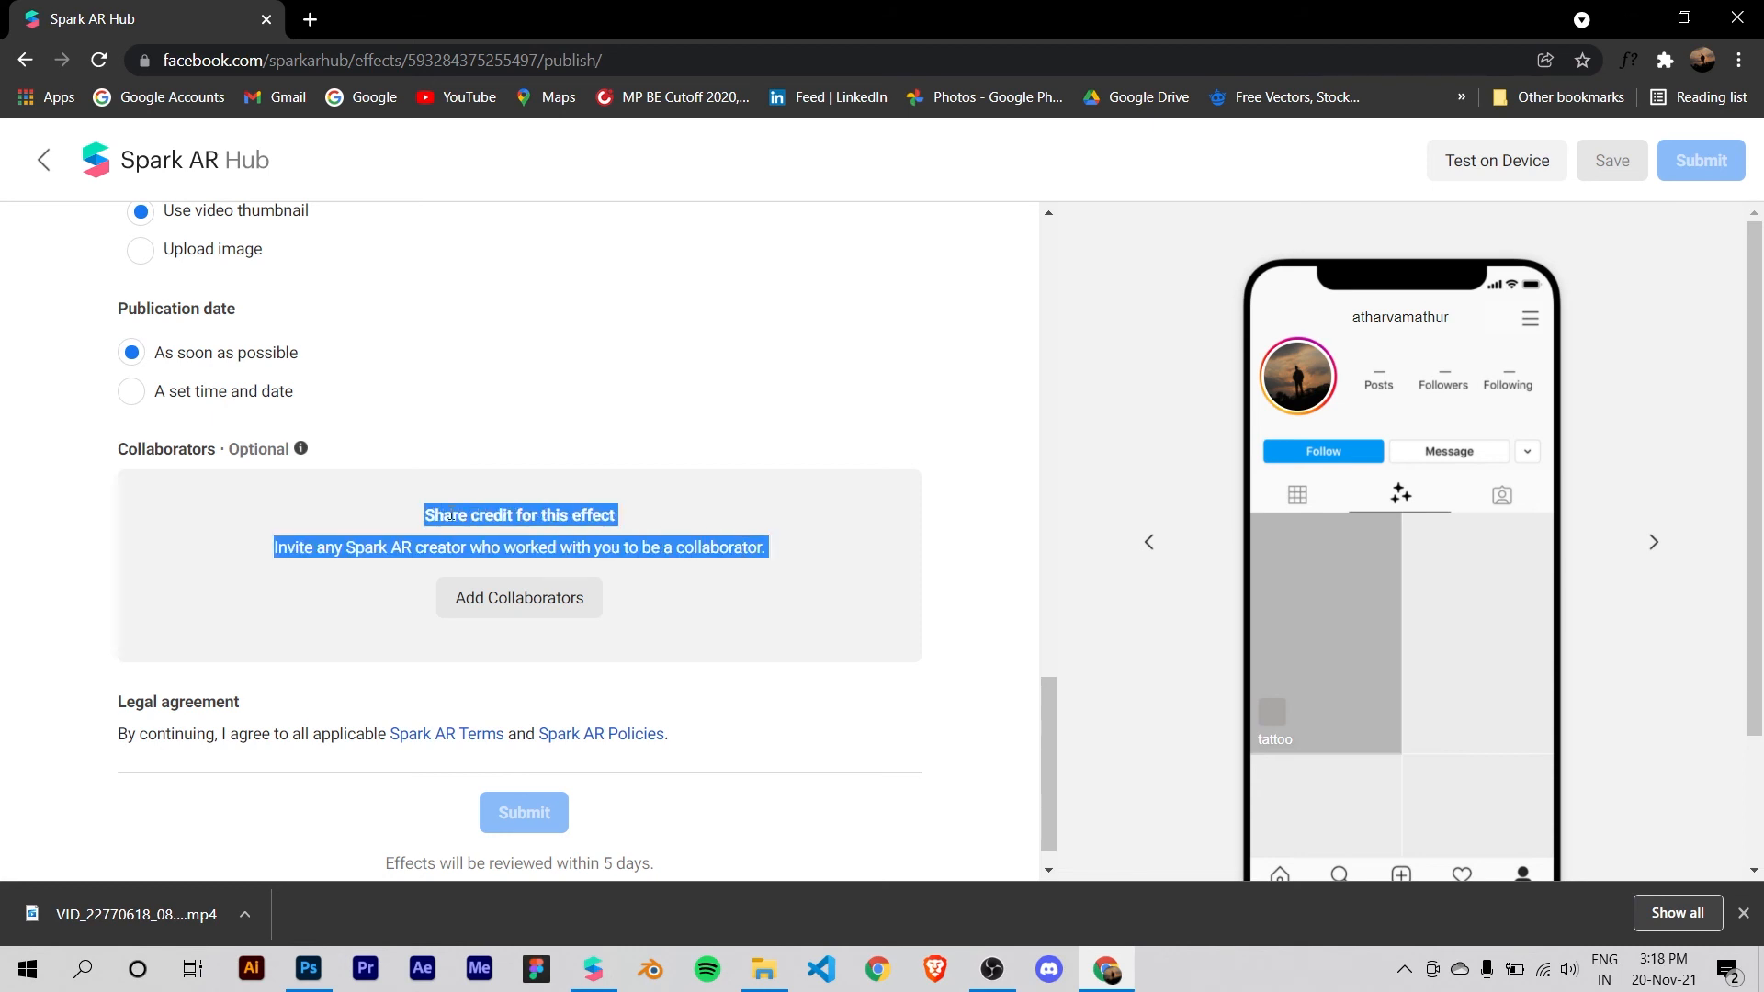
pyautogui.click(357, 555)
pyautogui.moveTo(282, 549); pyautogui.dragTo(776, 552)
pyautogui.click(648, 579)
pyautogui.scroll(2, 511, 585)
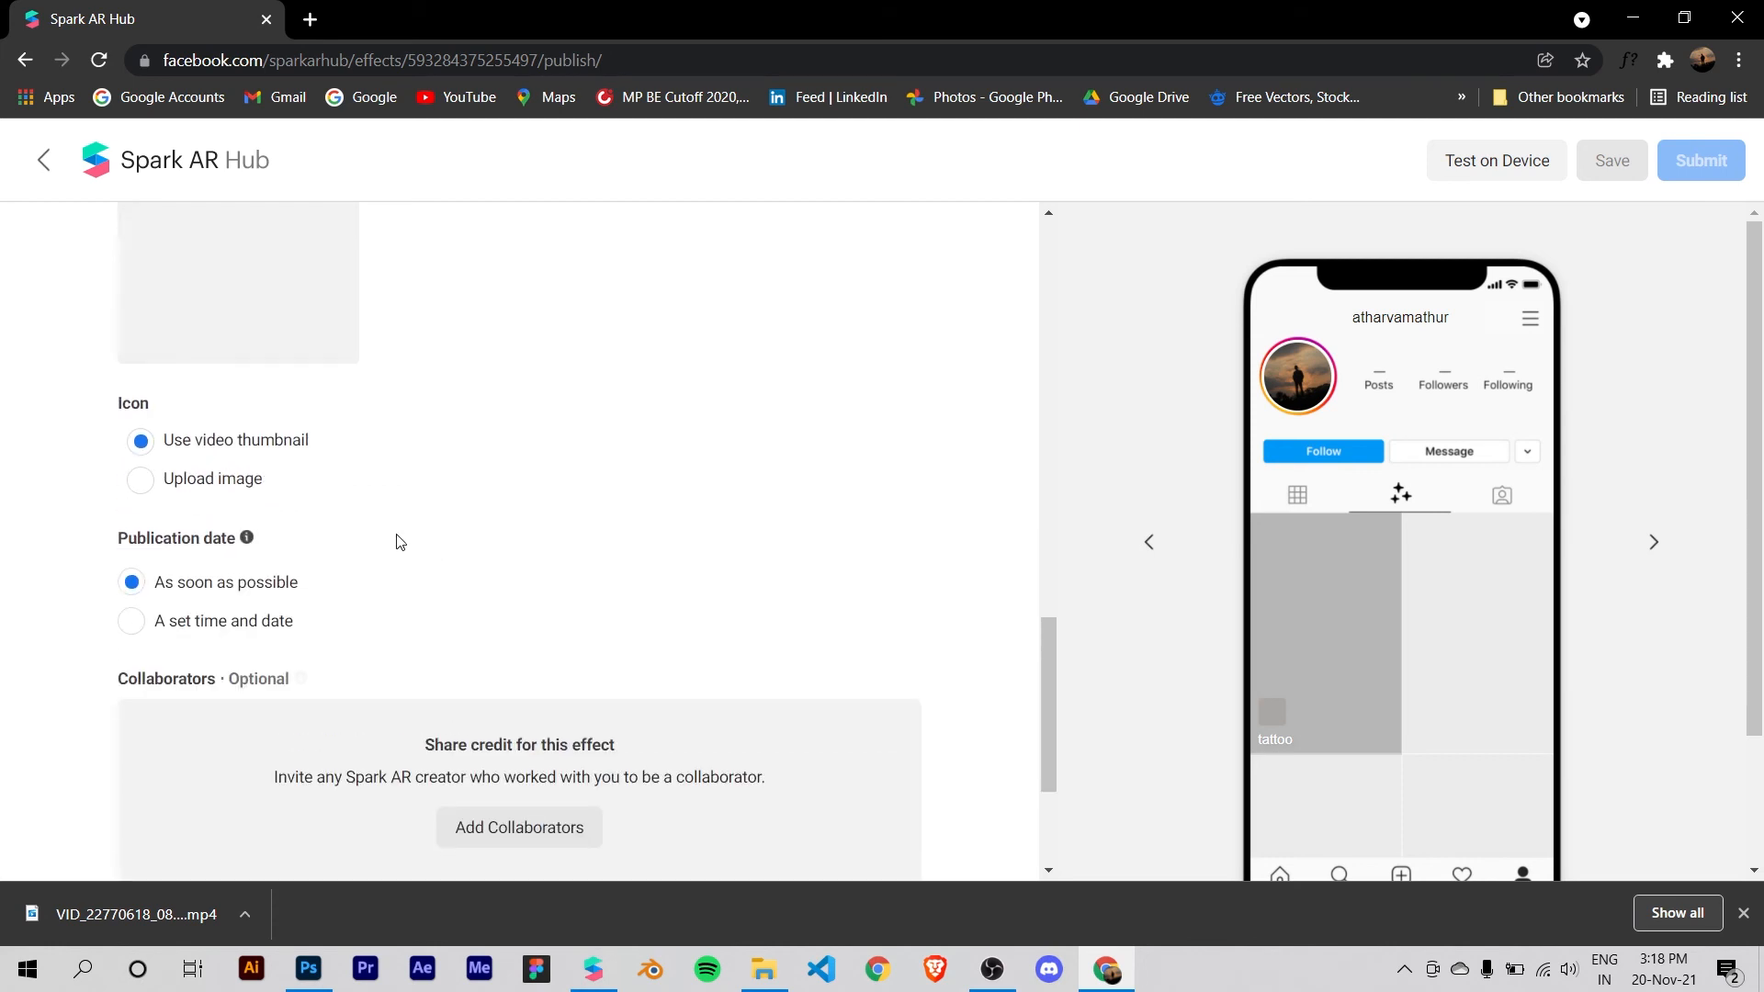
# Step: Look over the publishing form and examine the uploaded demo video, its thumbnail choices and the effect icon
pyautogui.scroll(2, 461, 587)
pyautogui.scroll(-1, 500, 579)
pyautogui.scroll(-1, 505, 579)
pyautogui.scroll(4, 508, 577)
pyautogui.scroll(-1, 580, 551)
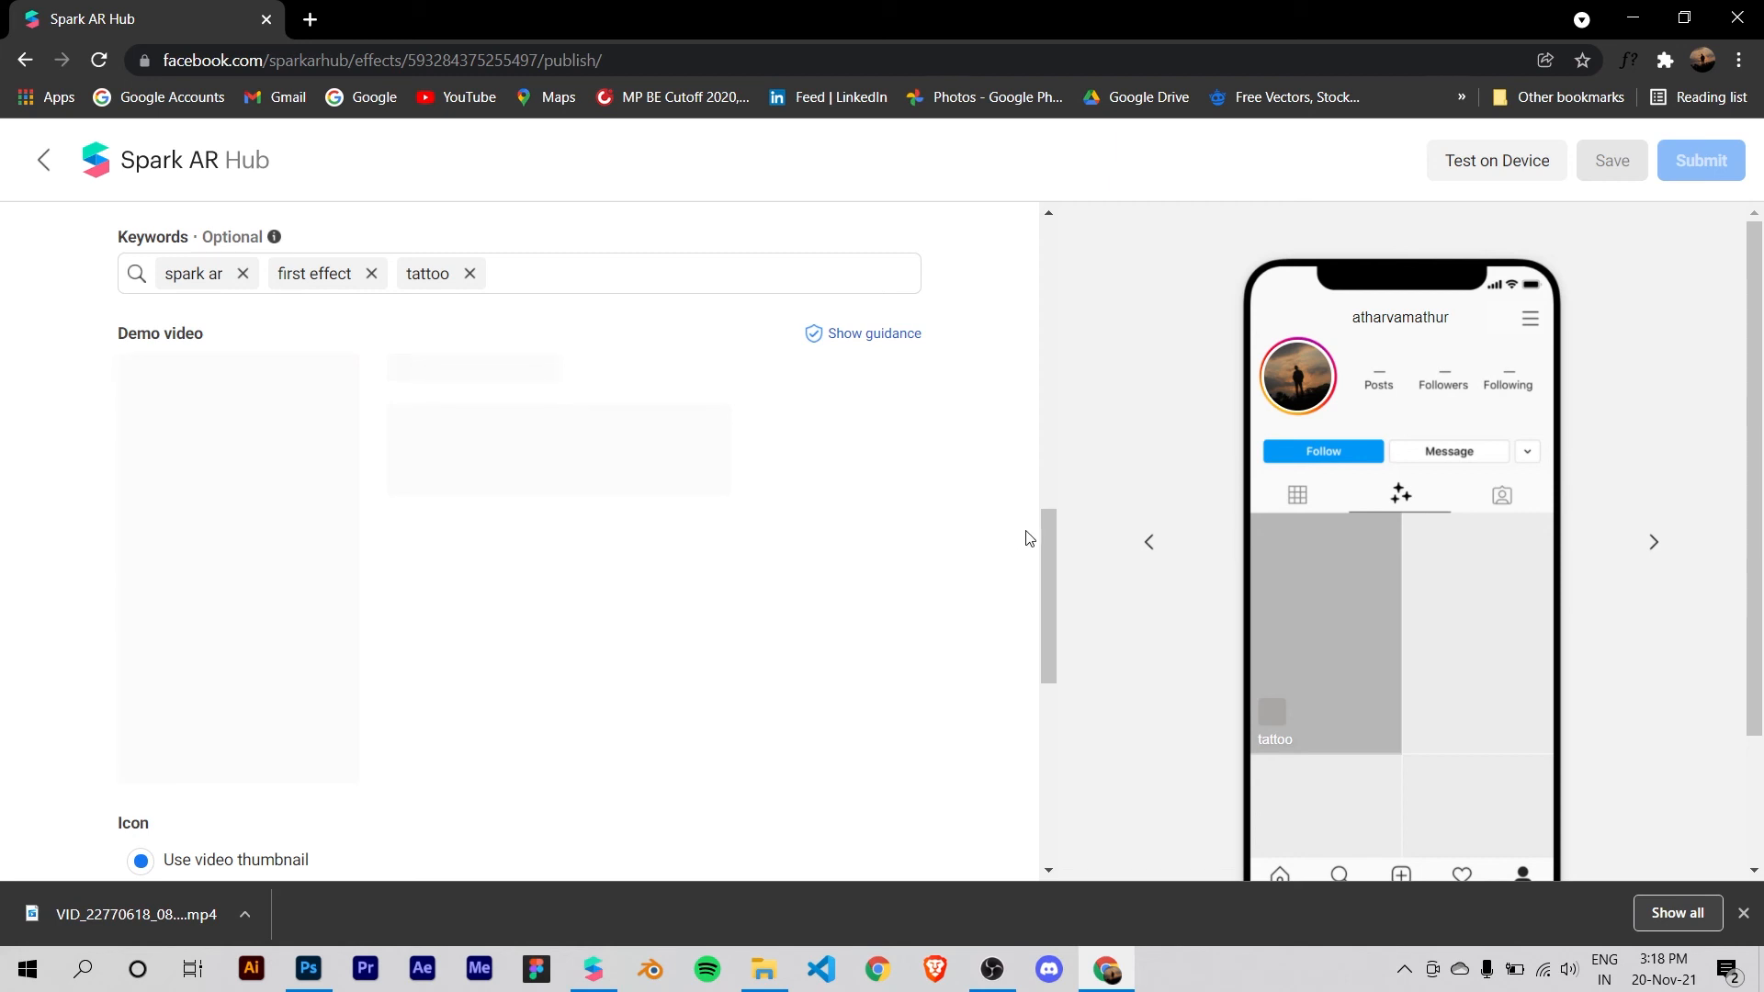
pyautogui.scroll(-5, 650, 551)
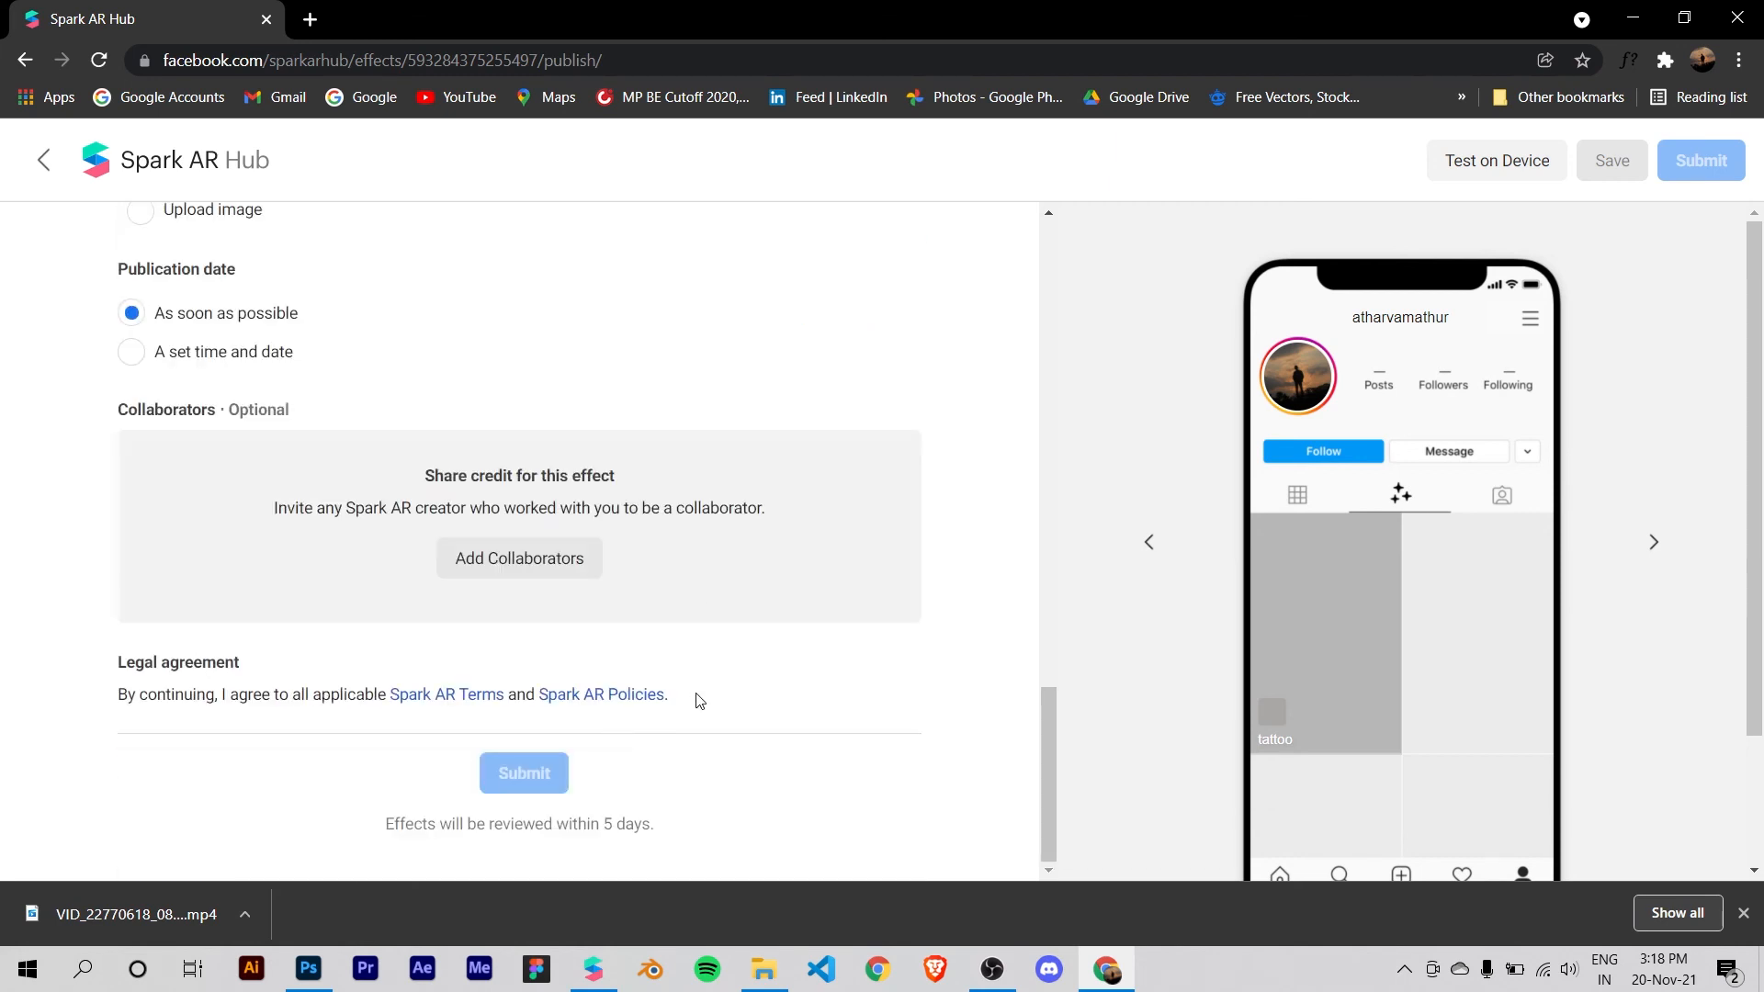
pyautogui.scroll(5, 487, 782)
pyautogui.scroll(1, 540, 729)
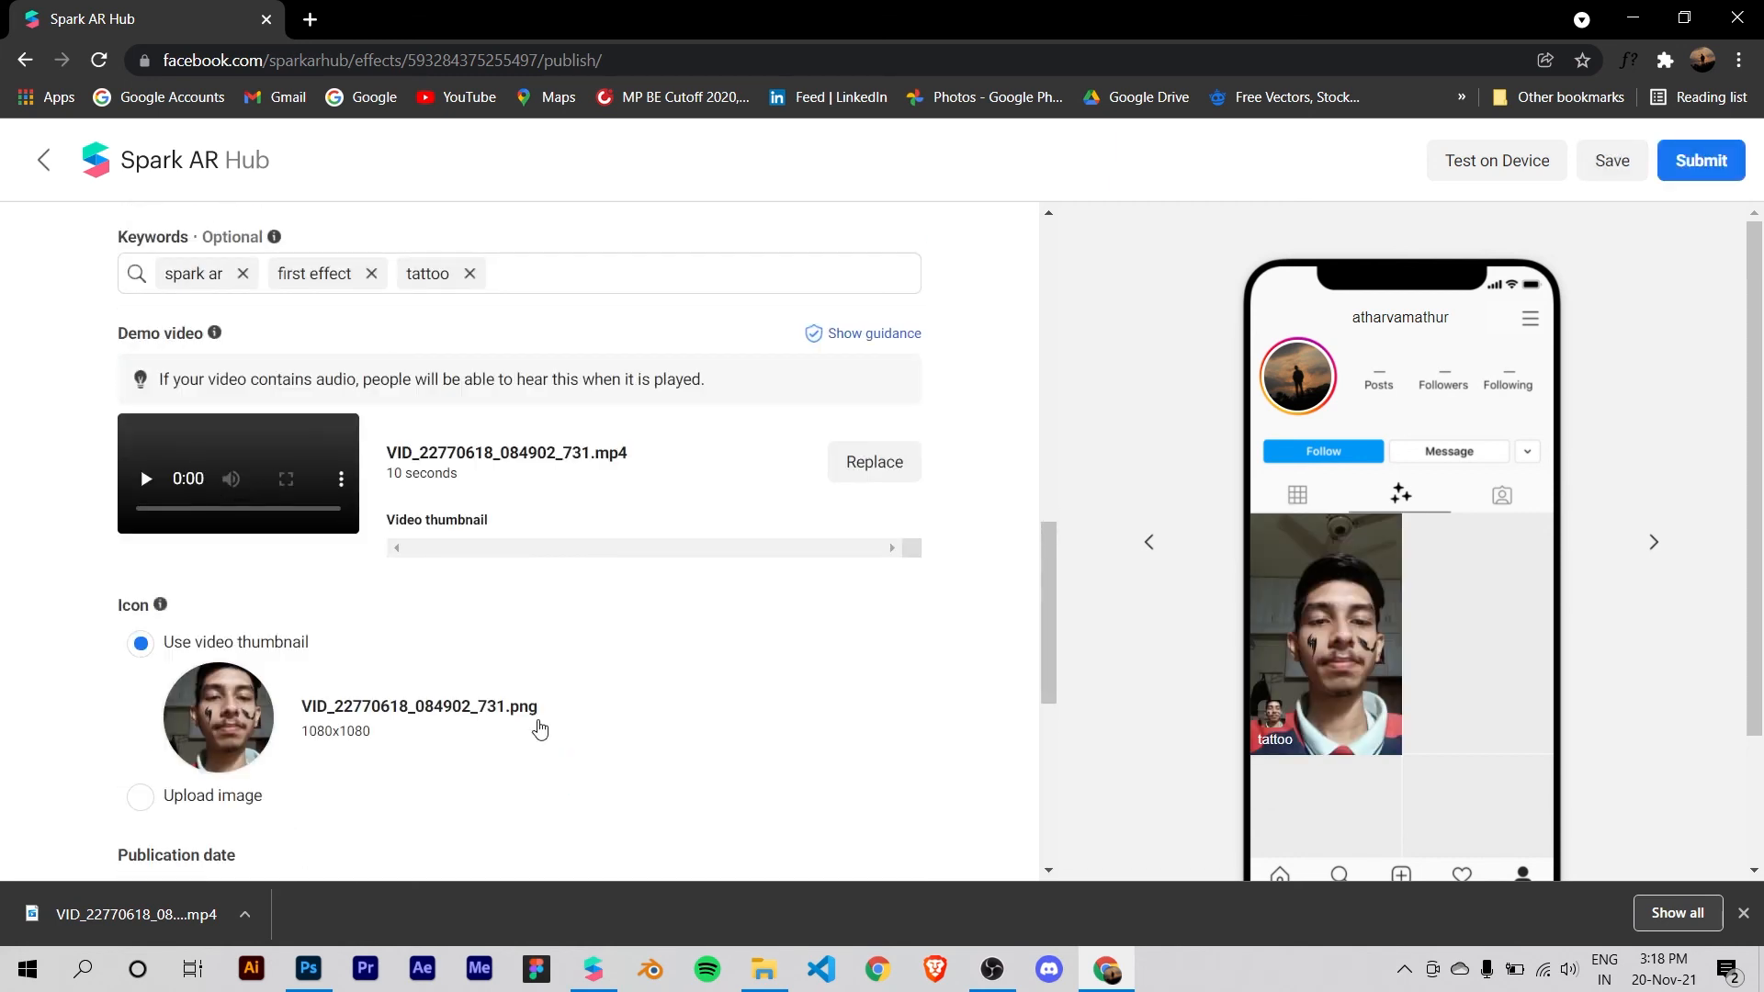
pyautogui.scroll(-1, 460, 588)
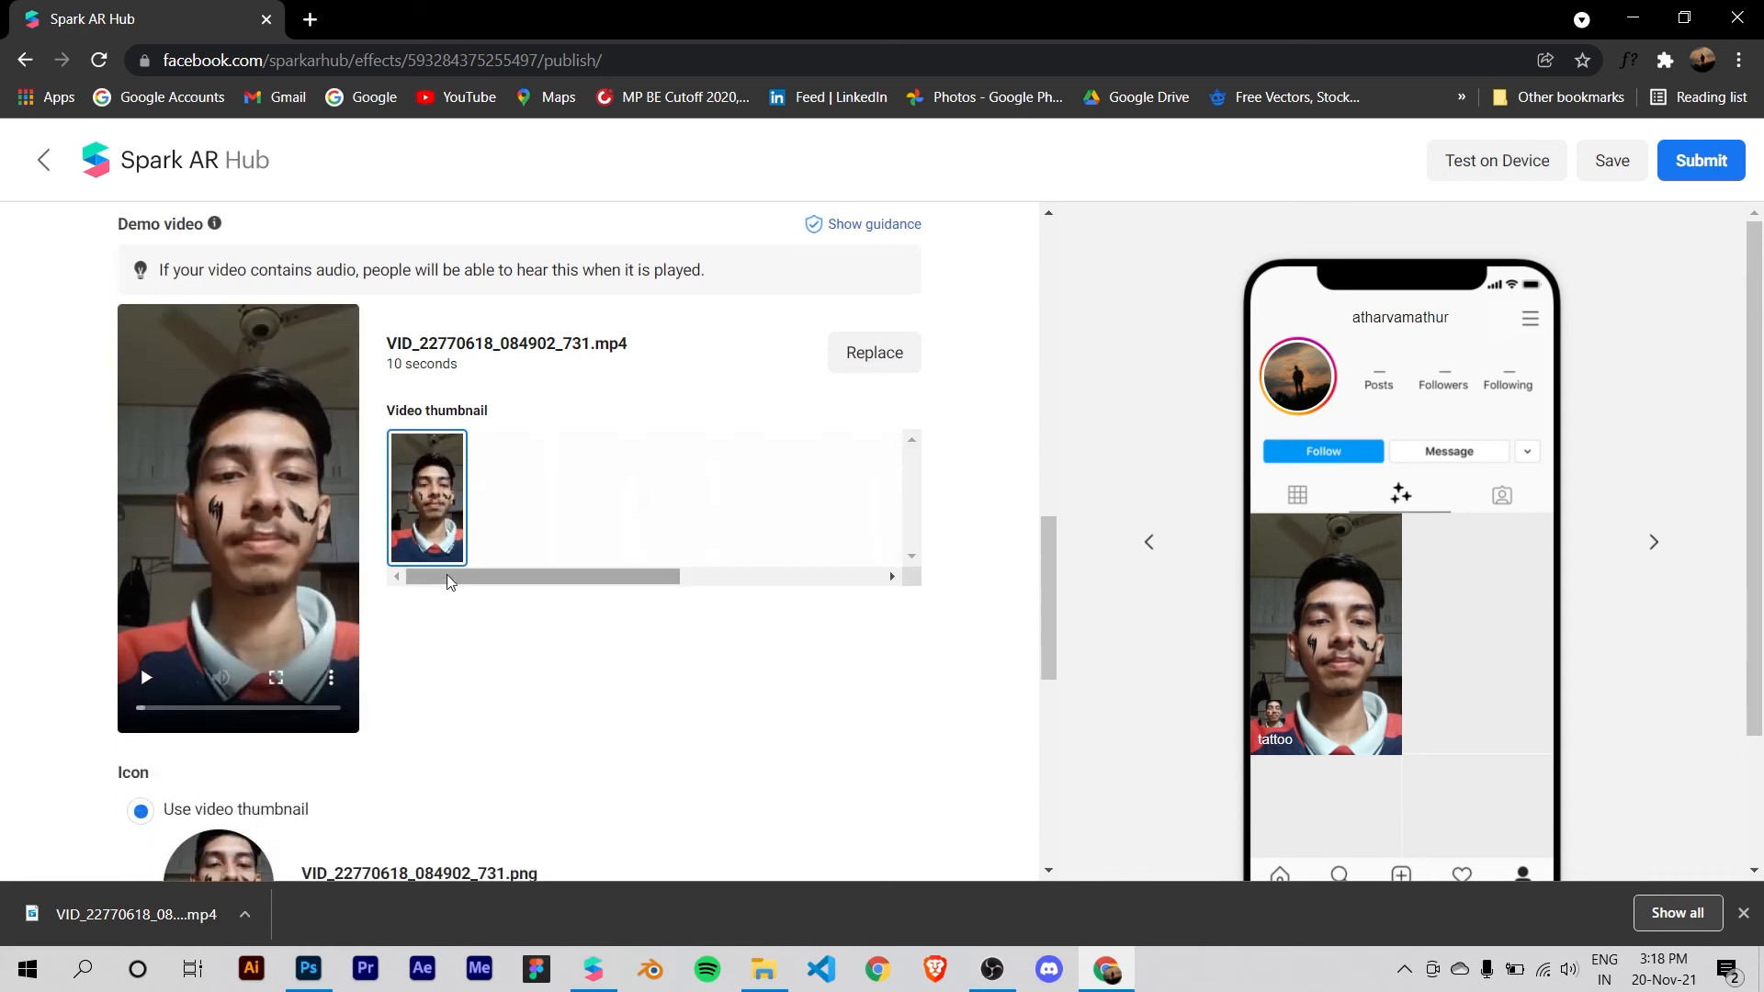
pyautogui.scroll(2, 449, 575)
pyautogui.scroll(-1, 450, 574)
pyautogui.scroll(-4, 505, 536)
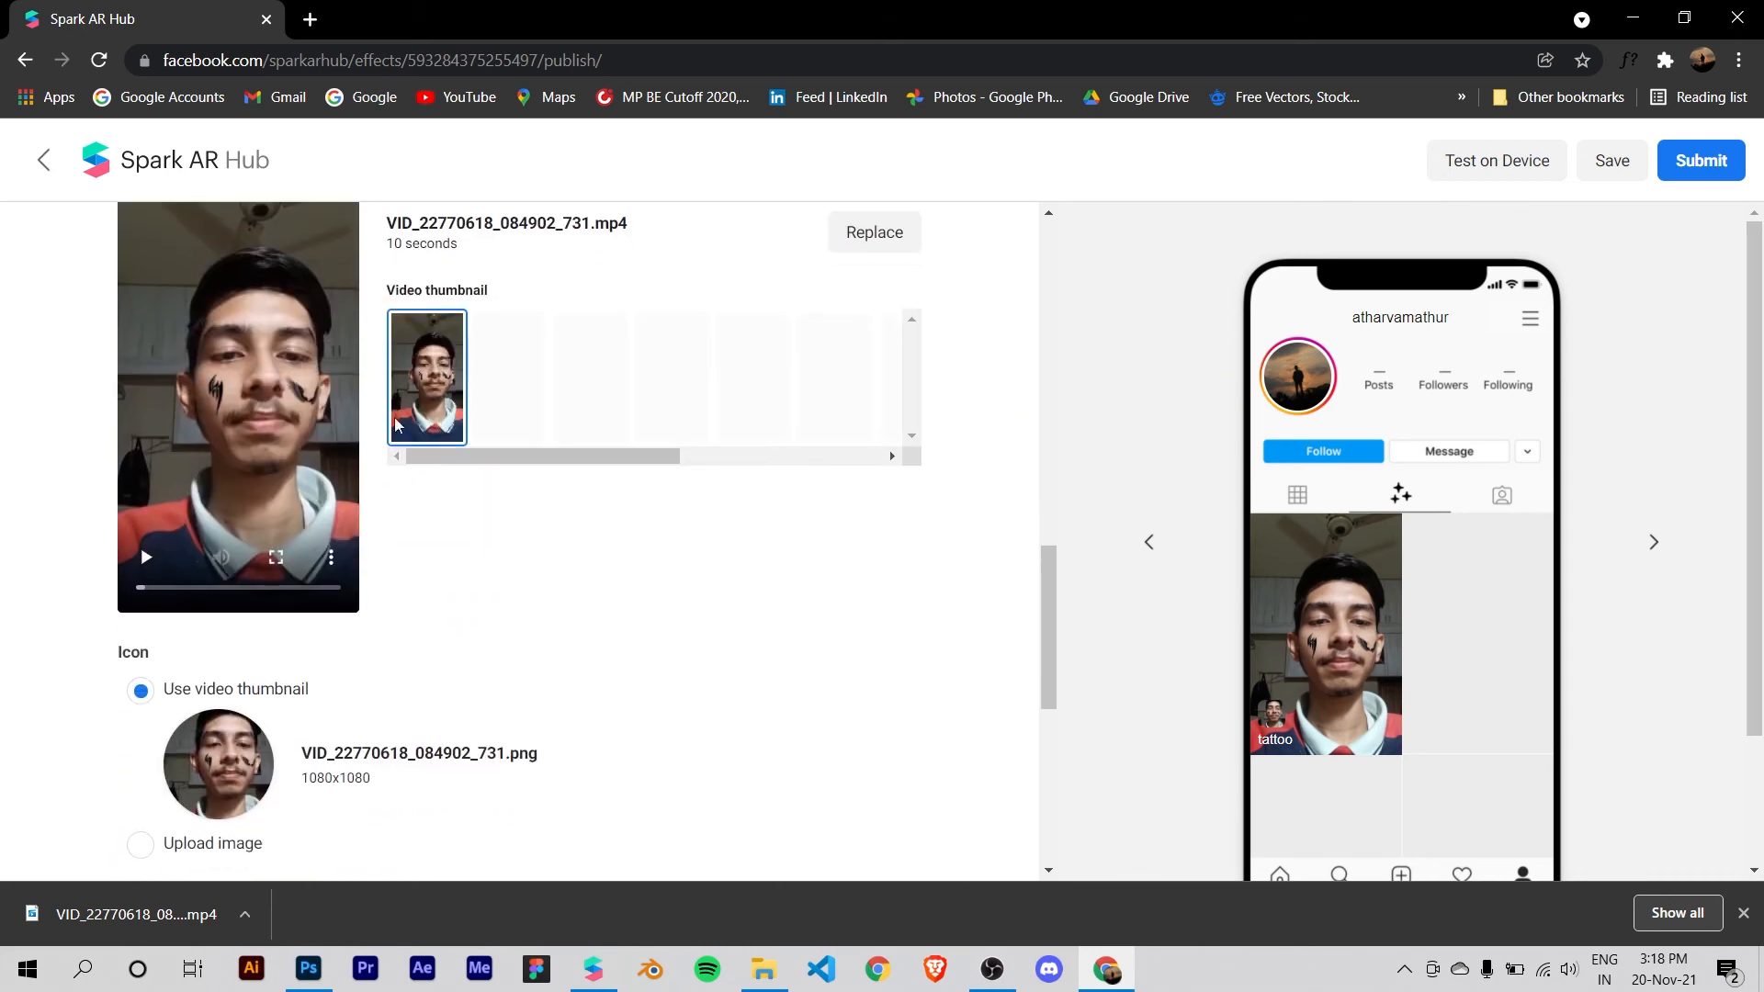
pyautogui.scroll(-4, 505, 535)
pyautogui.scroll(2, 303, 386)
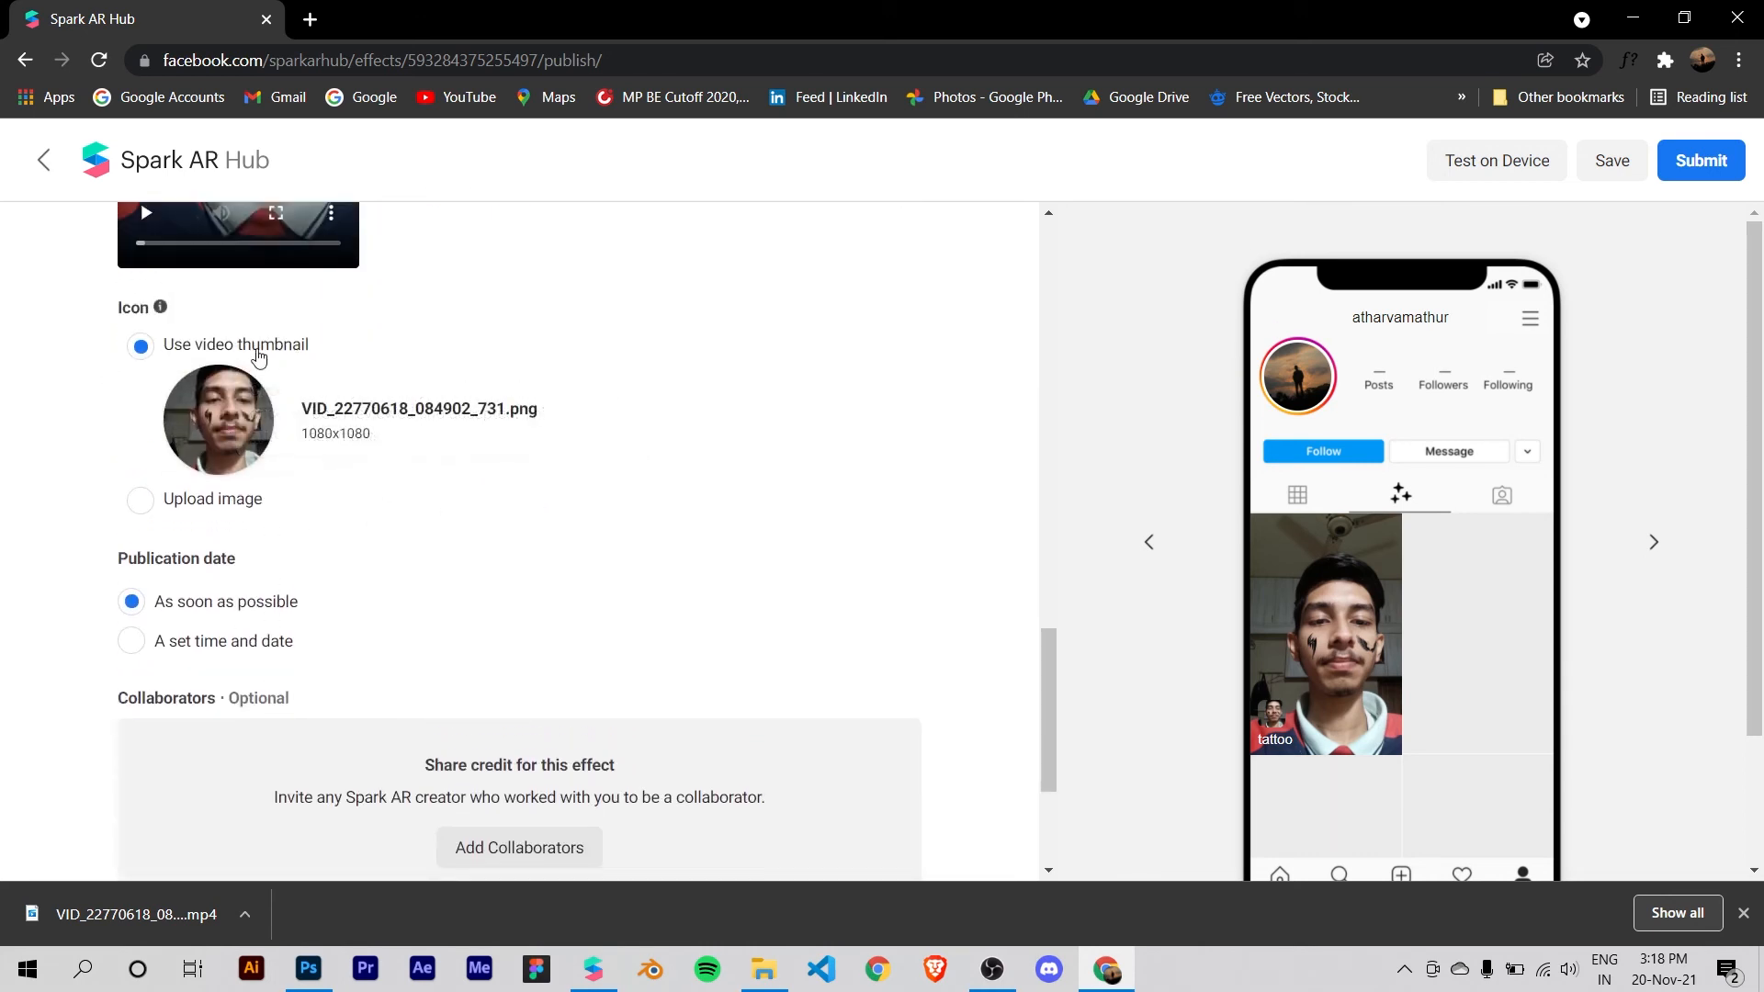
pyautogui.scroll(1, 330, 432)
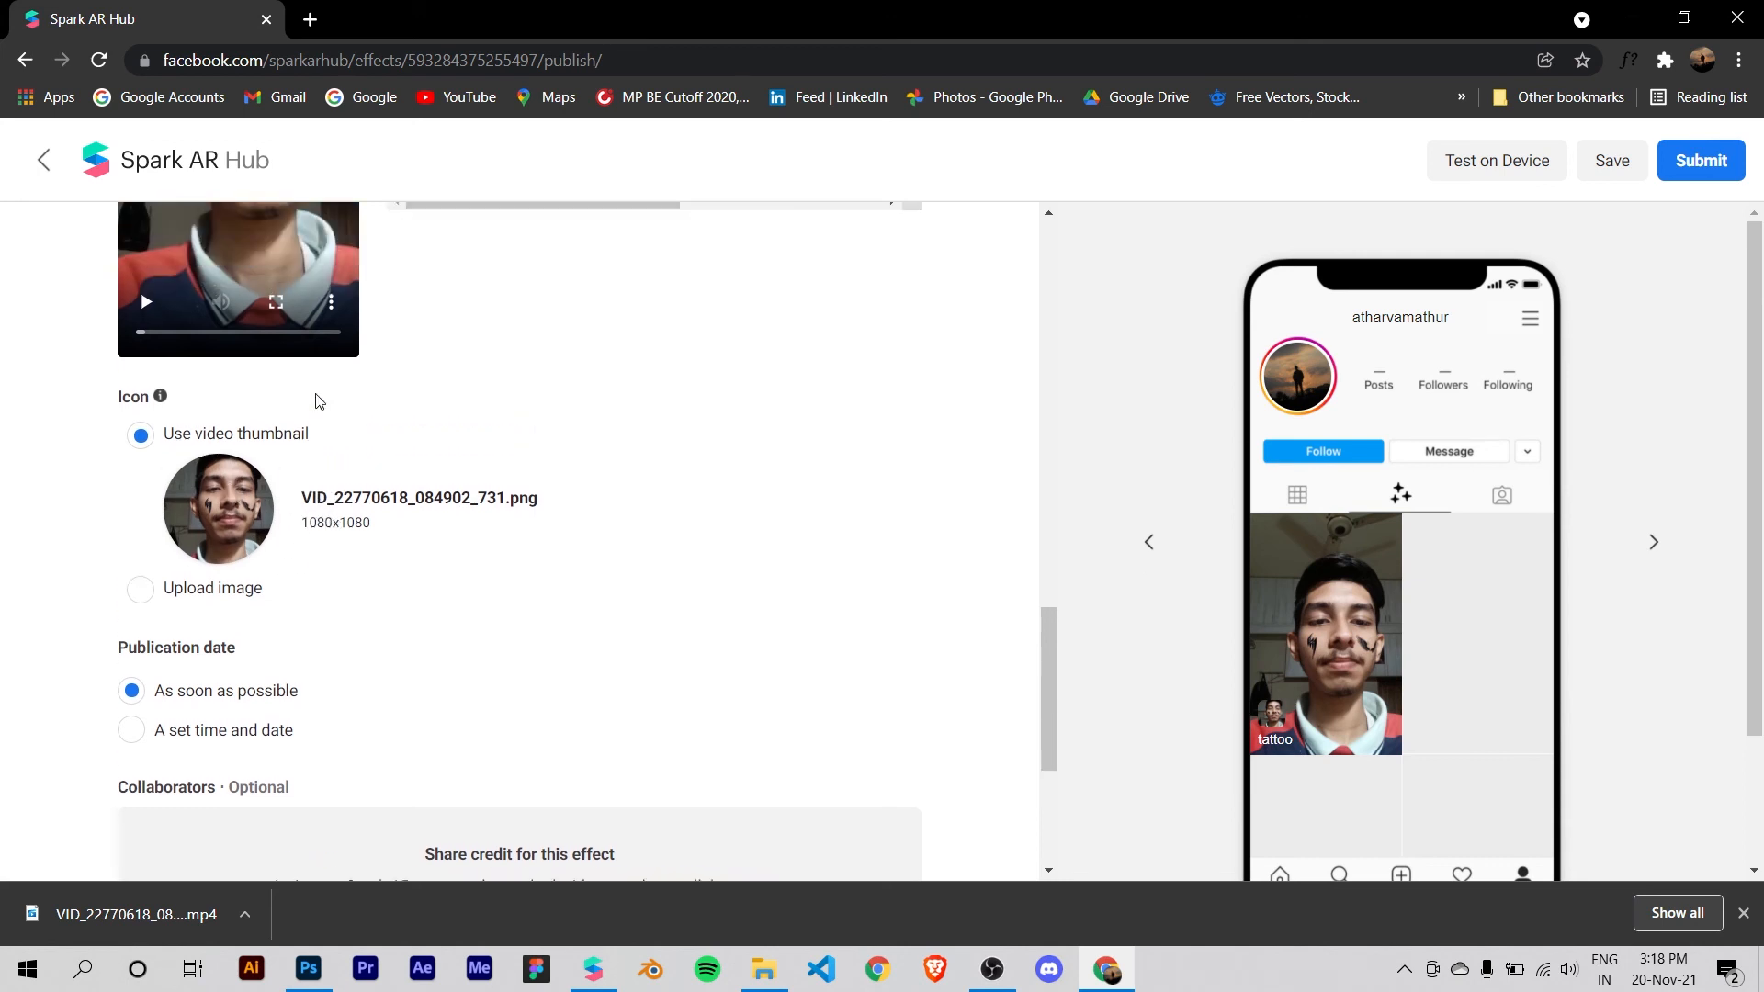
# Step: Submit the tattoo effect for review, keeping publication as soon as possible and adding no collaborators
pyautogui.scroll(-2, 268, 496)
pyautogui.scroll(-2, 248, 420)
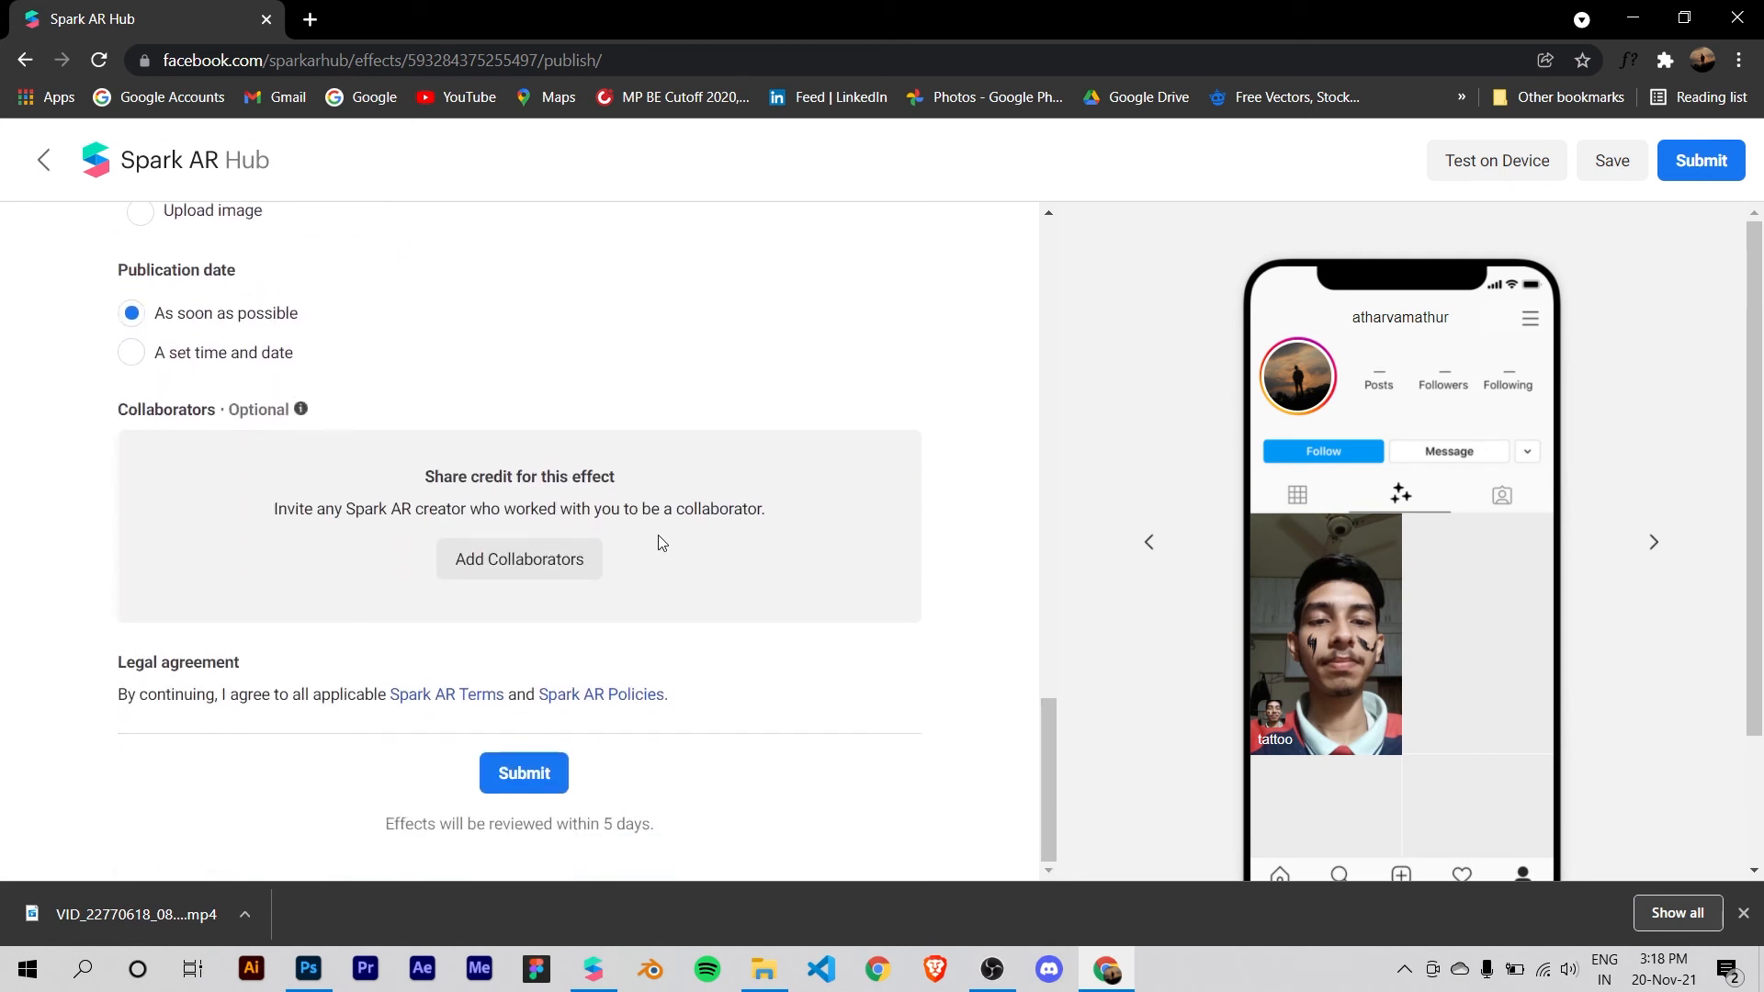
pyautogui.scroll(1, 184, 356)
pyautogui.scroll(-1, 414, 432)
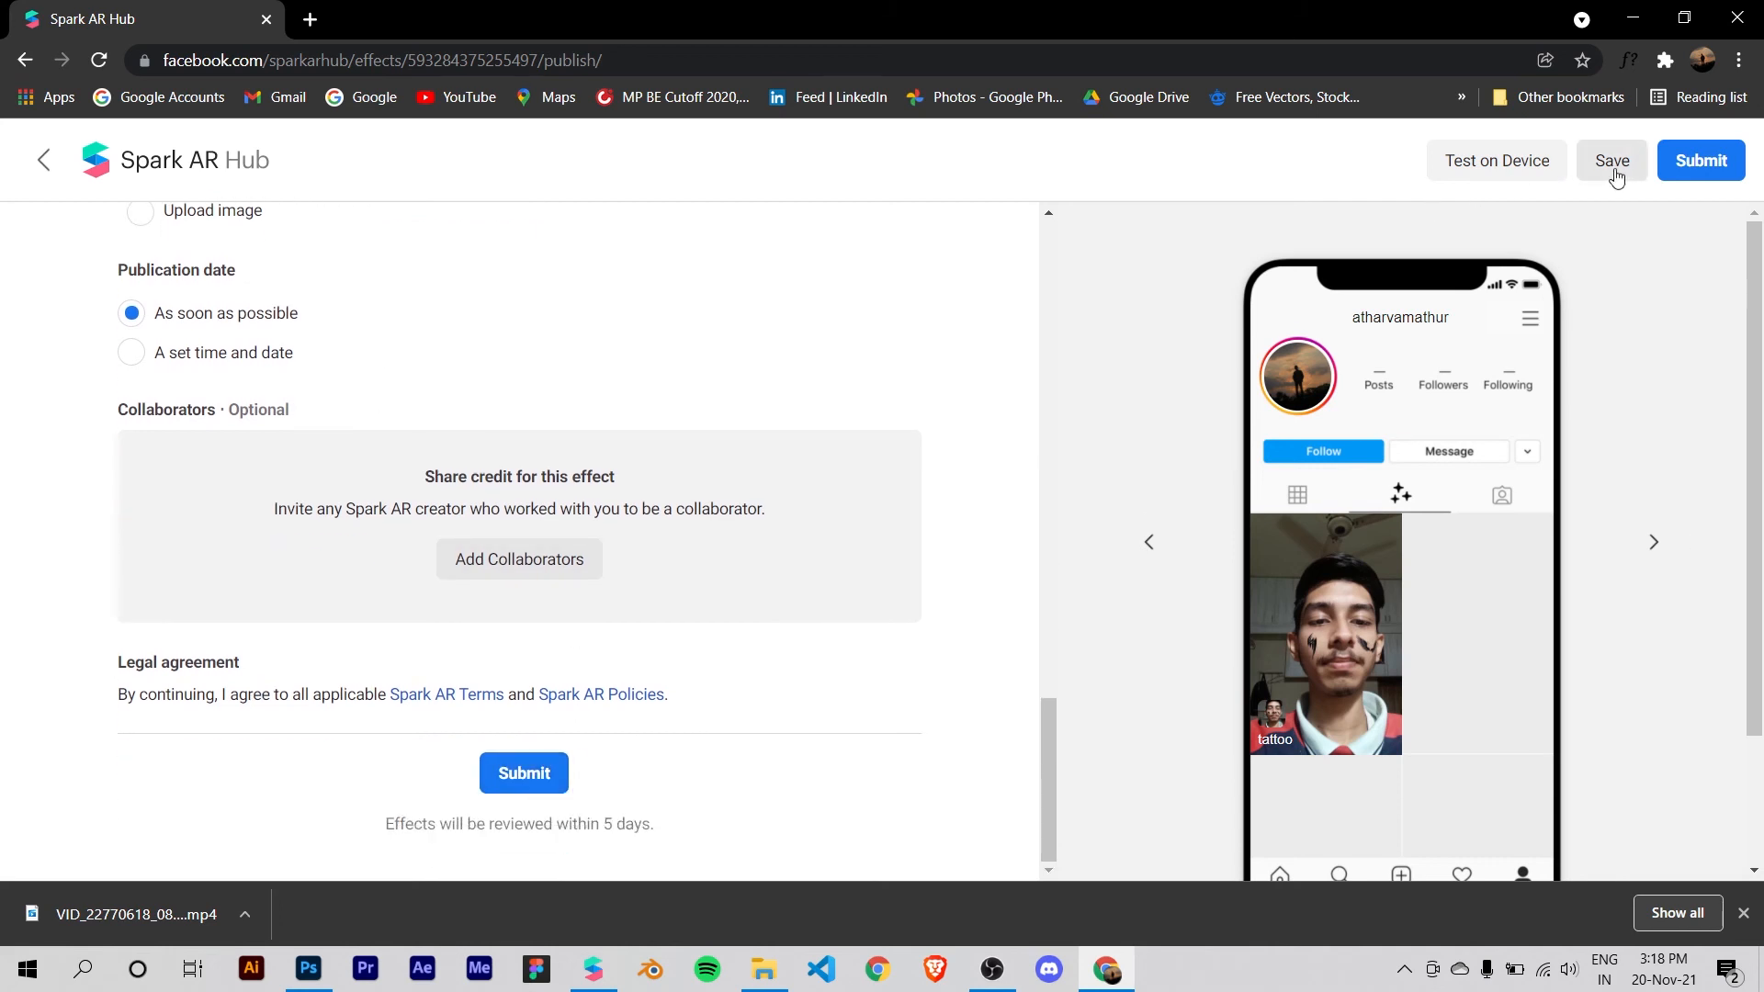
pyautogui.scroll(-2, 1670, 251)
pyautogui.click(520, 773)
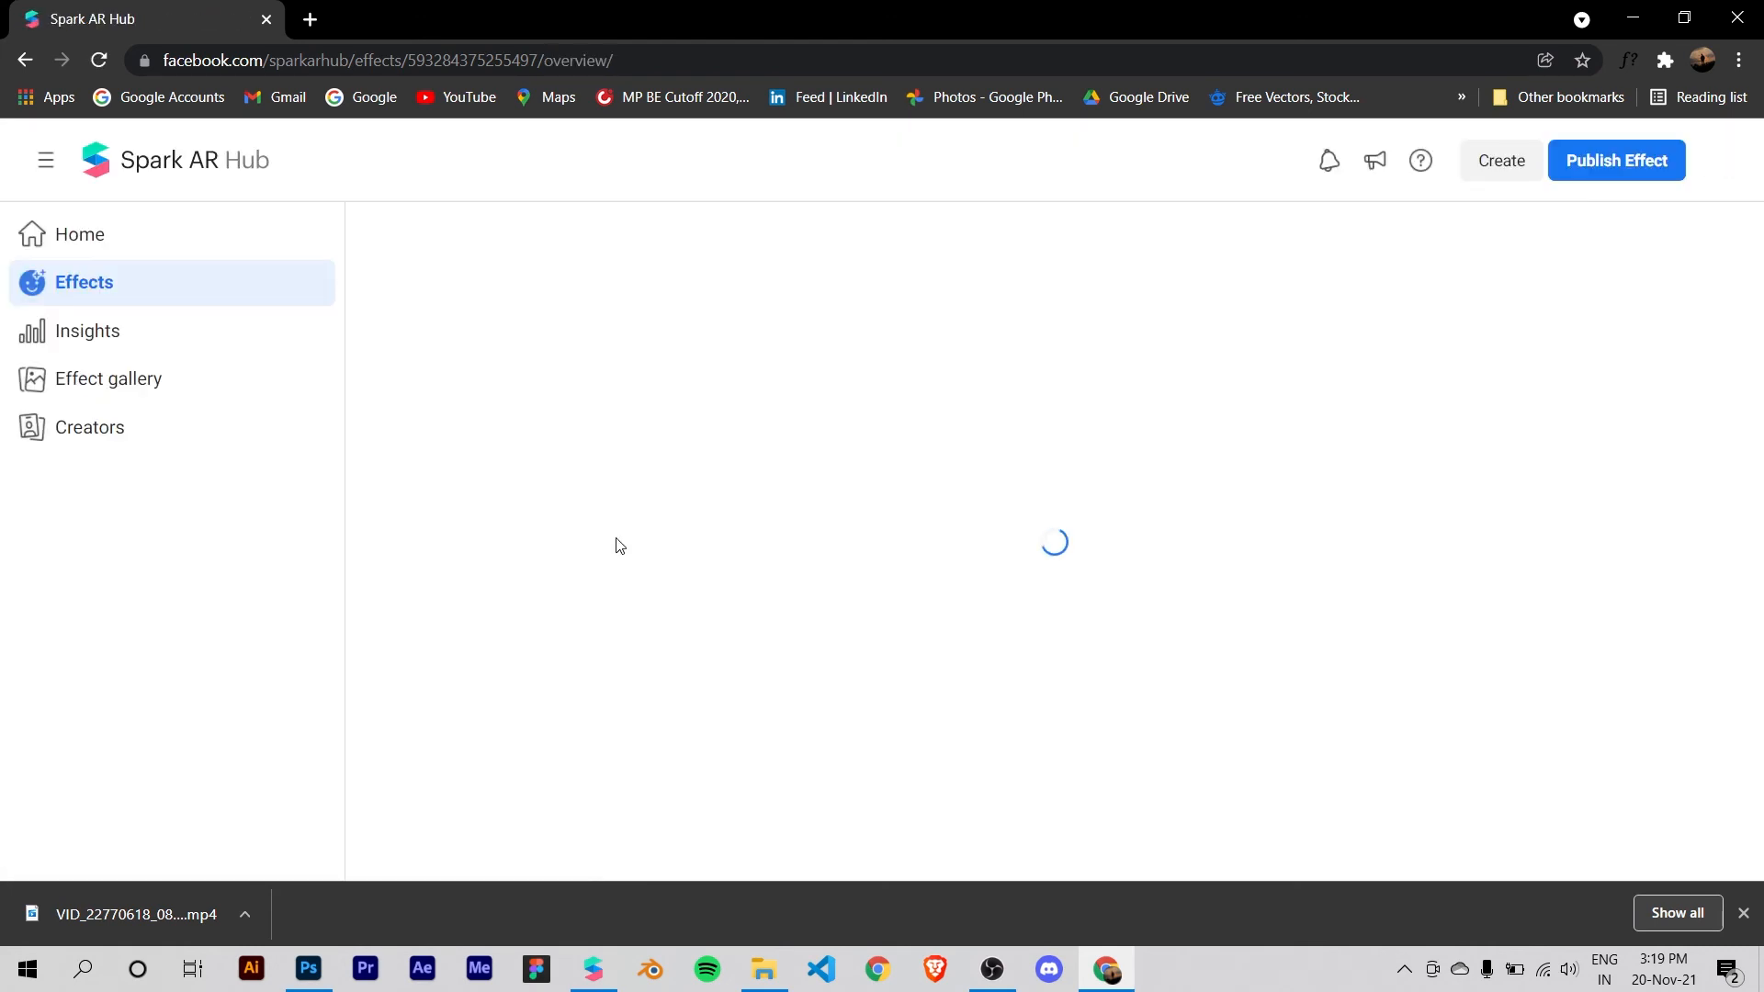
# Step: Copy the Instagram test link from the tattoo effect's on-device testing options and close the dialog
pyautogui.click(1698, 265)
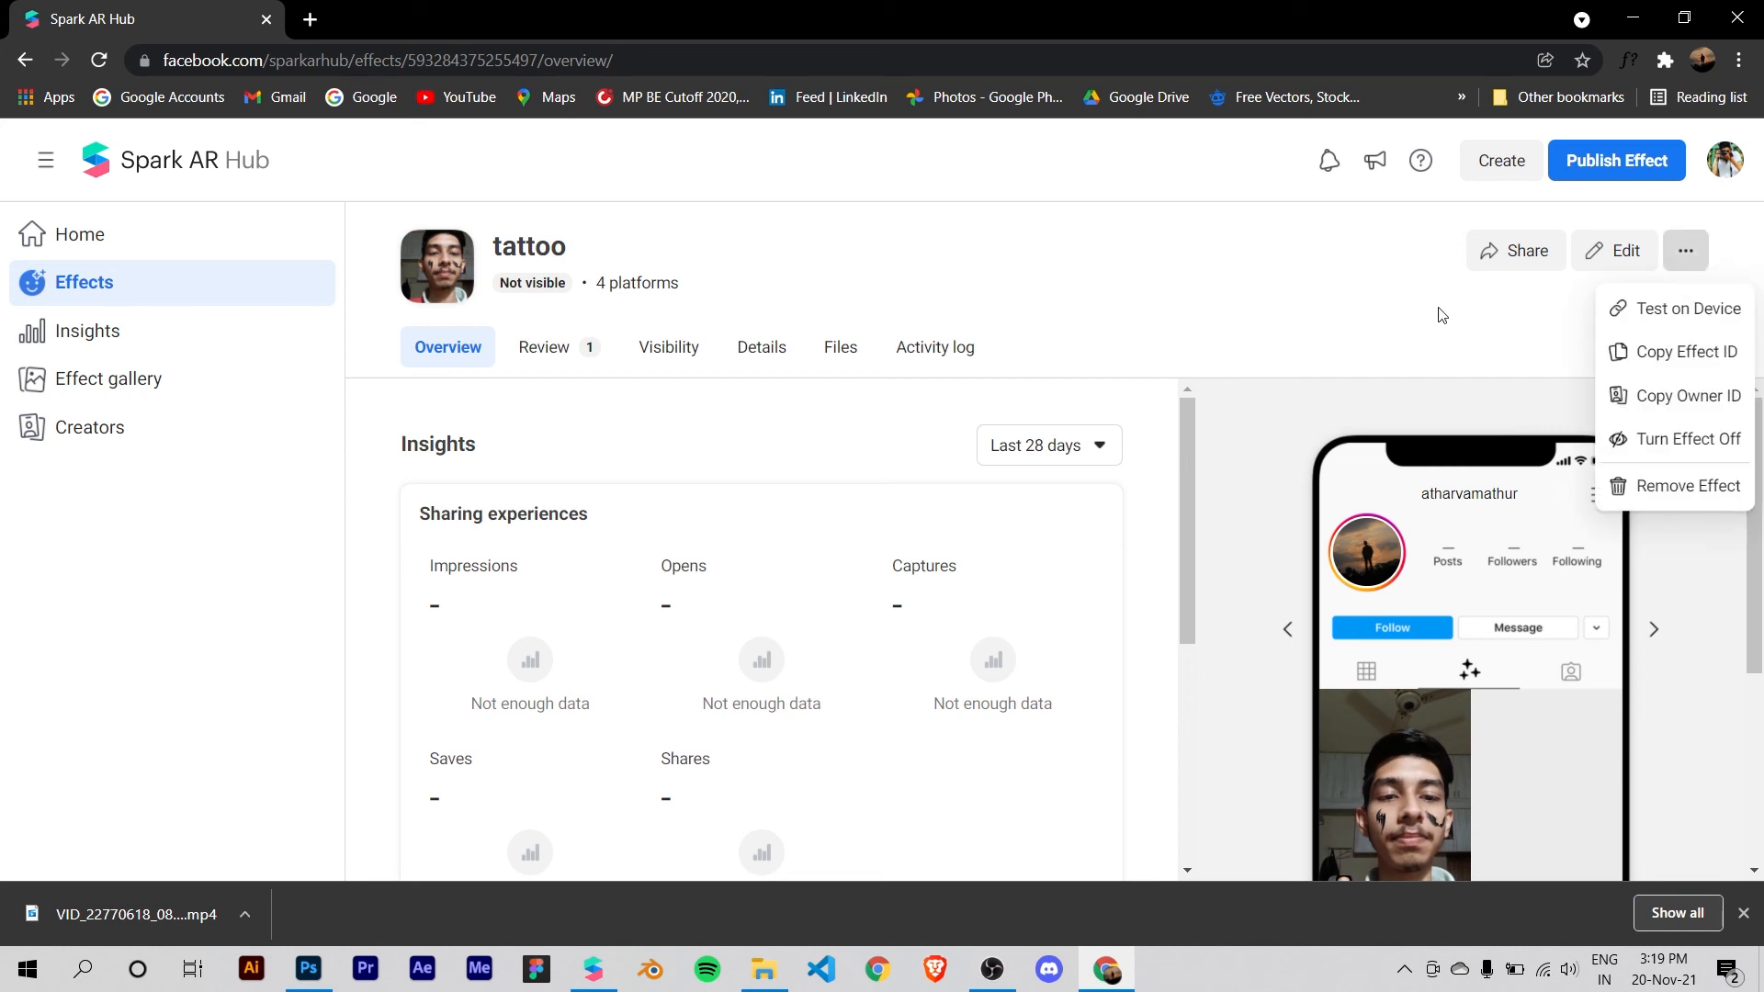
pyautogui.click(1669, 311)
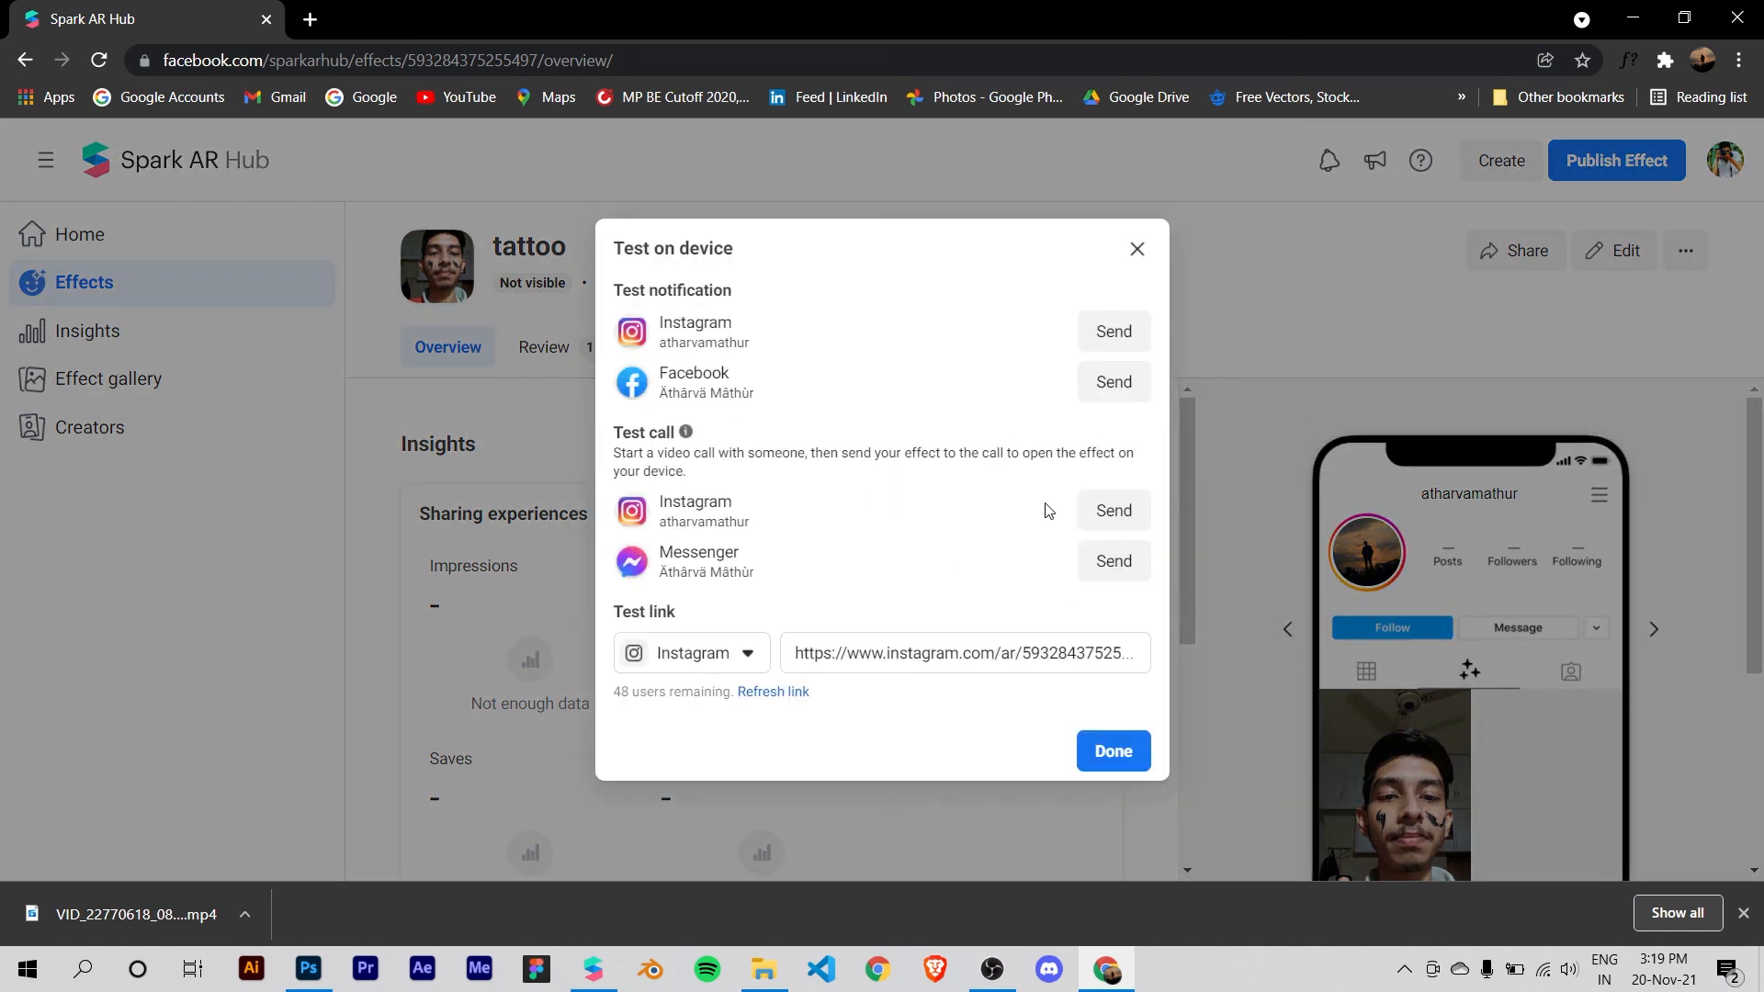
pyautogui.click(1000, 669)
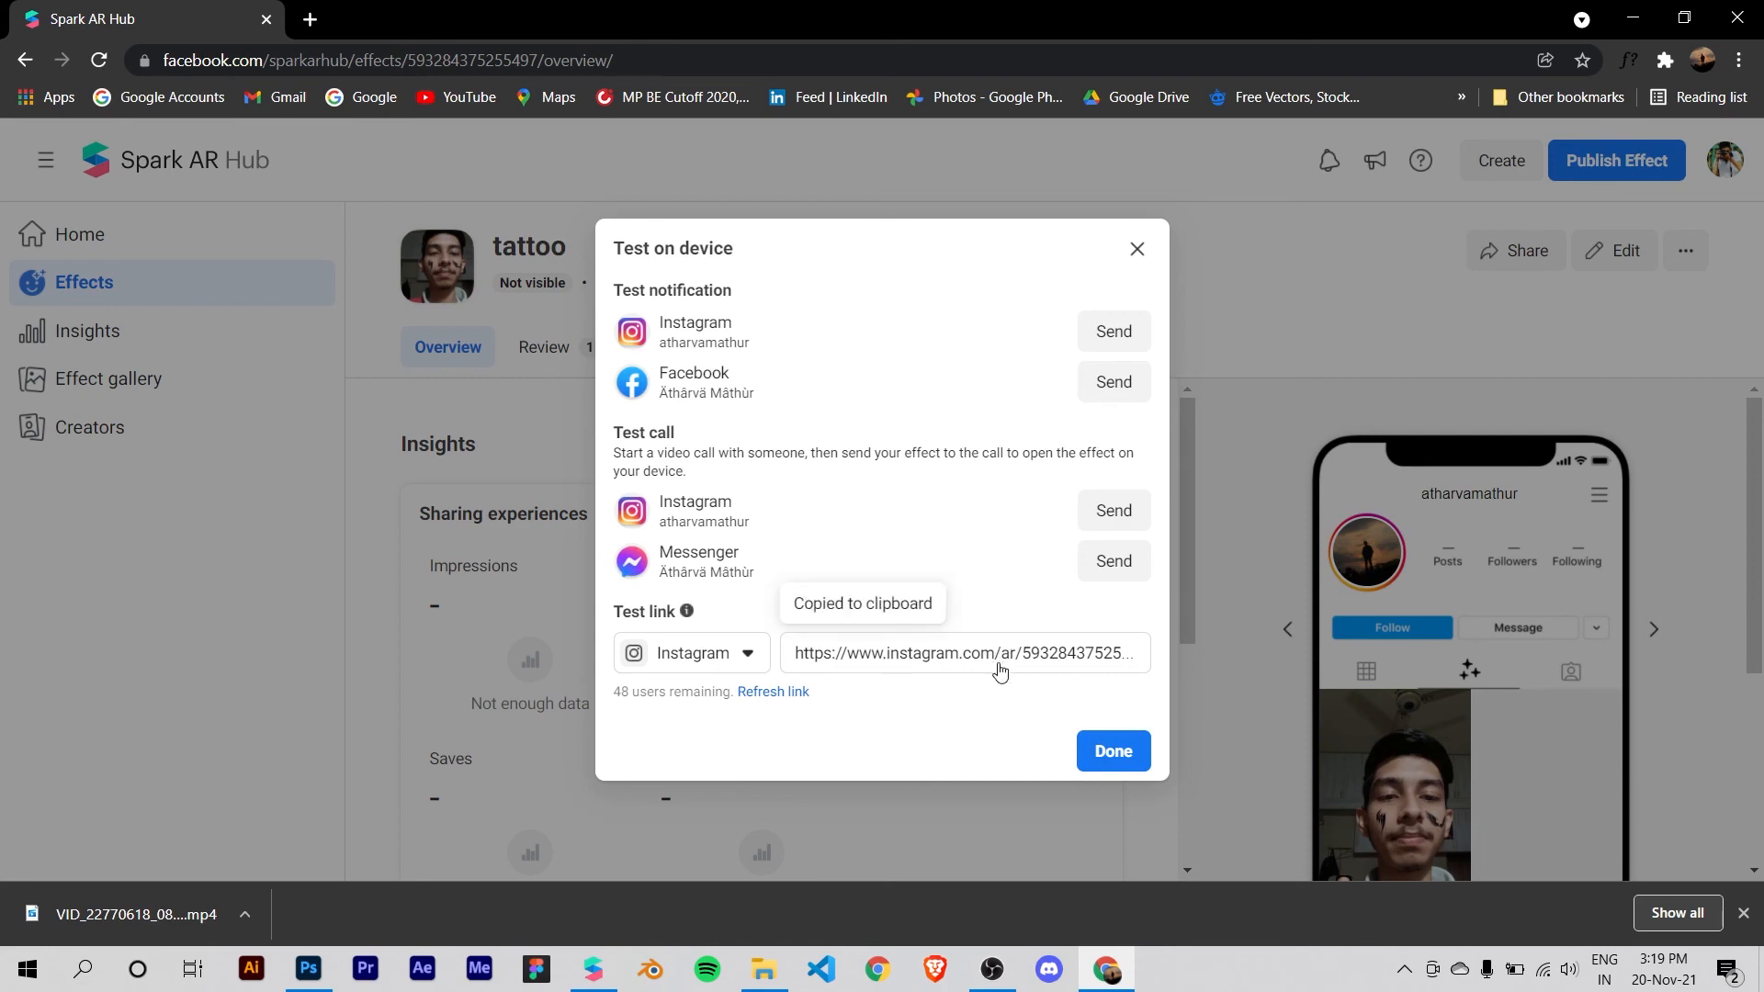
pyautogui.click(1138, 249)
pyautogui.click(1674, 254)
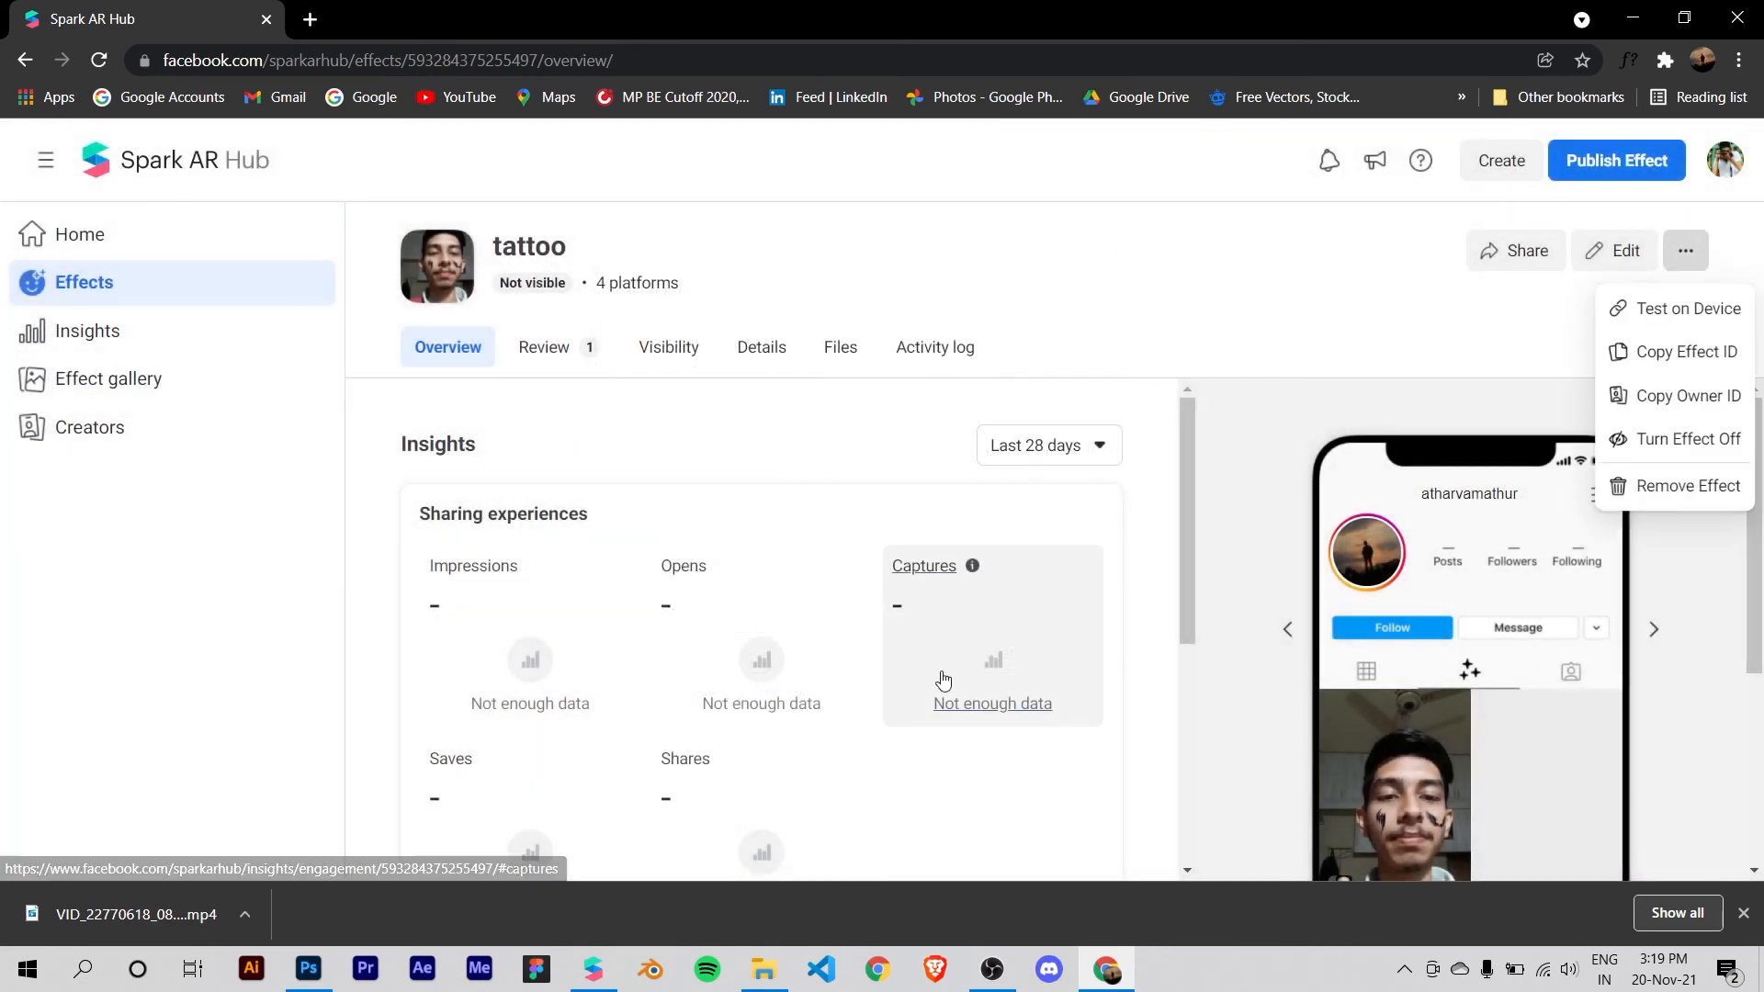
pyautogui.click(1657, 327)
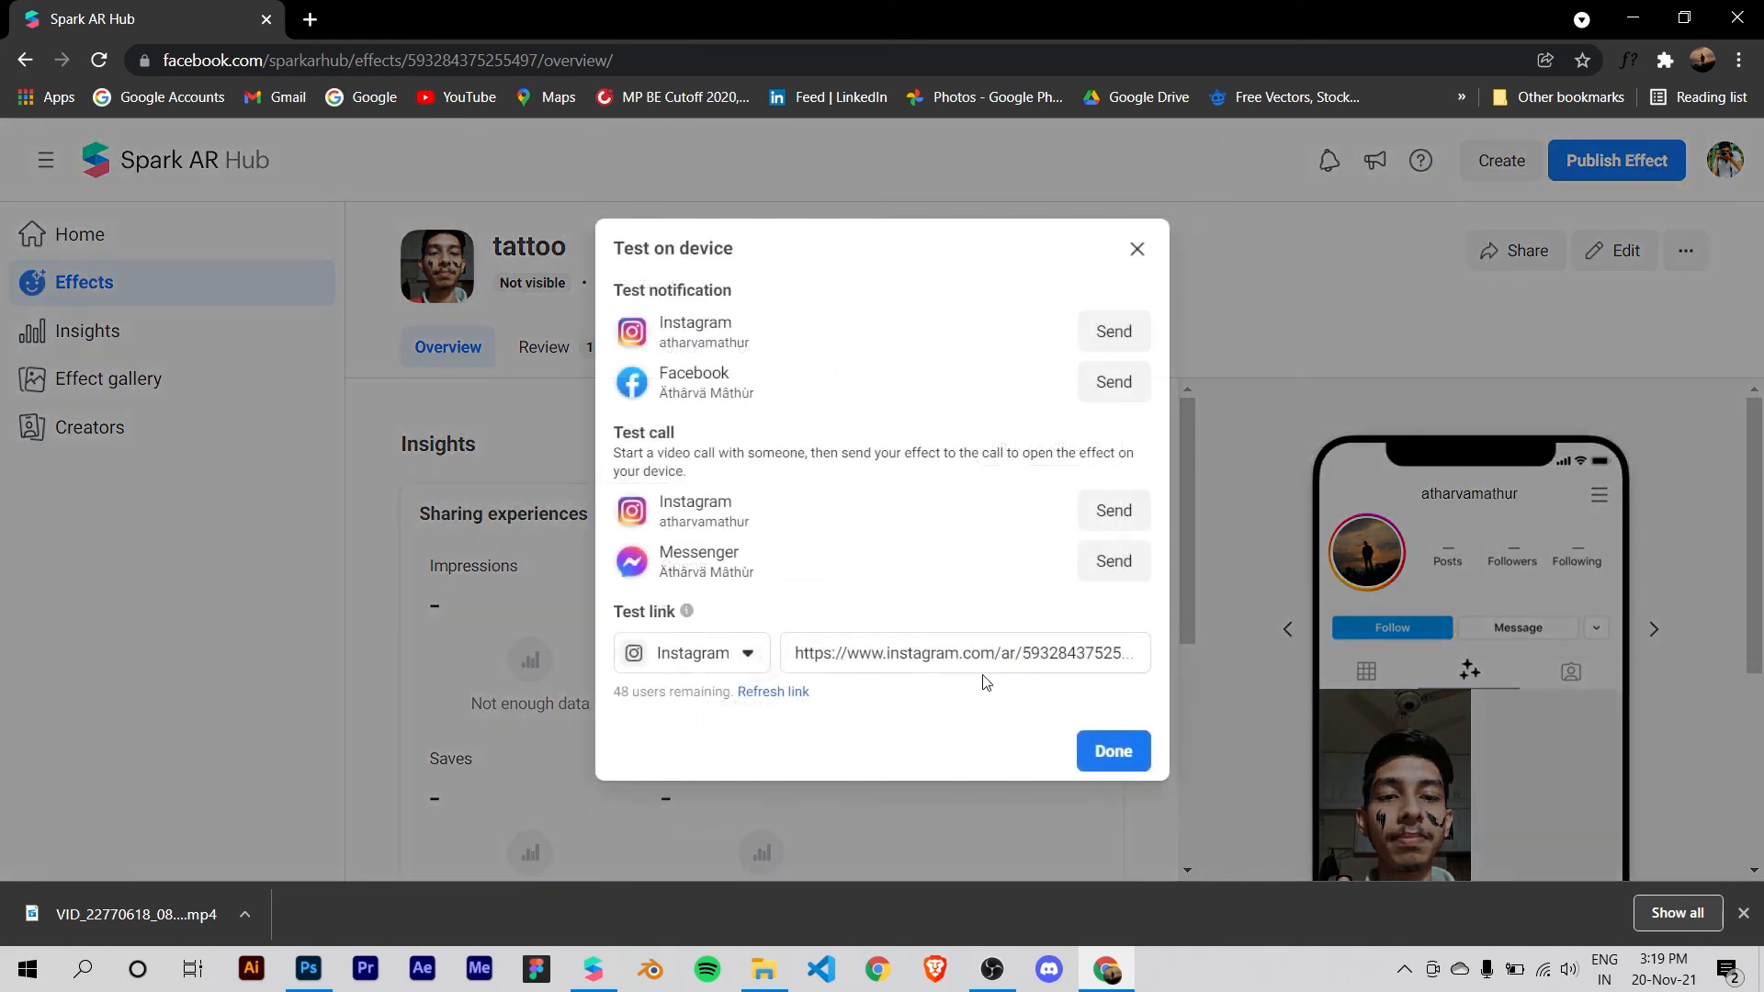
pyautogui.click(952, 669)
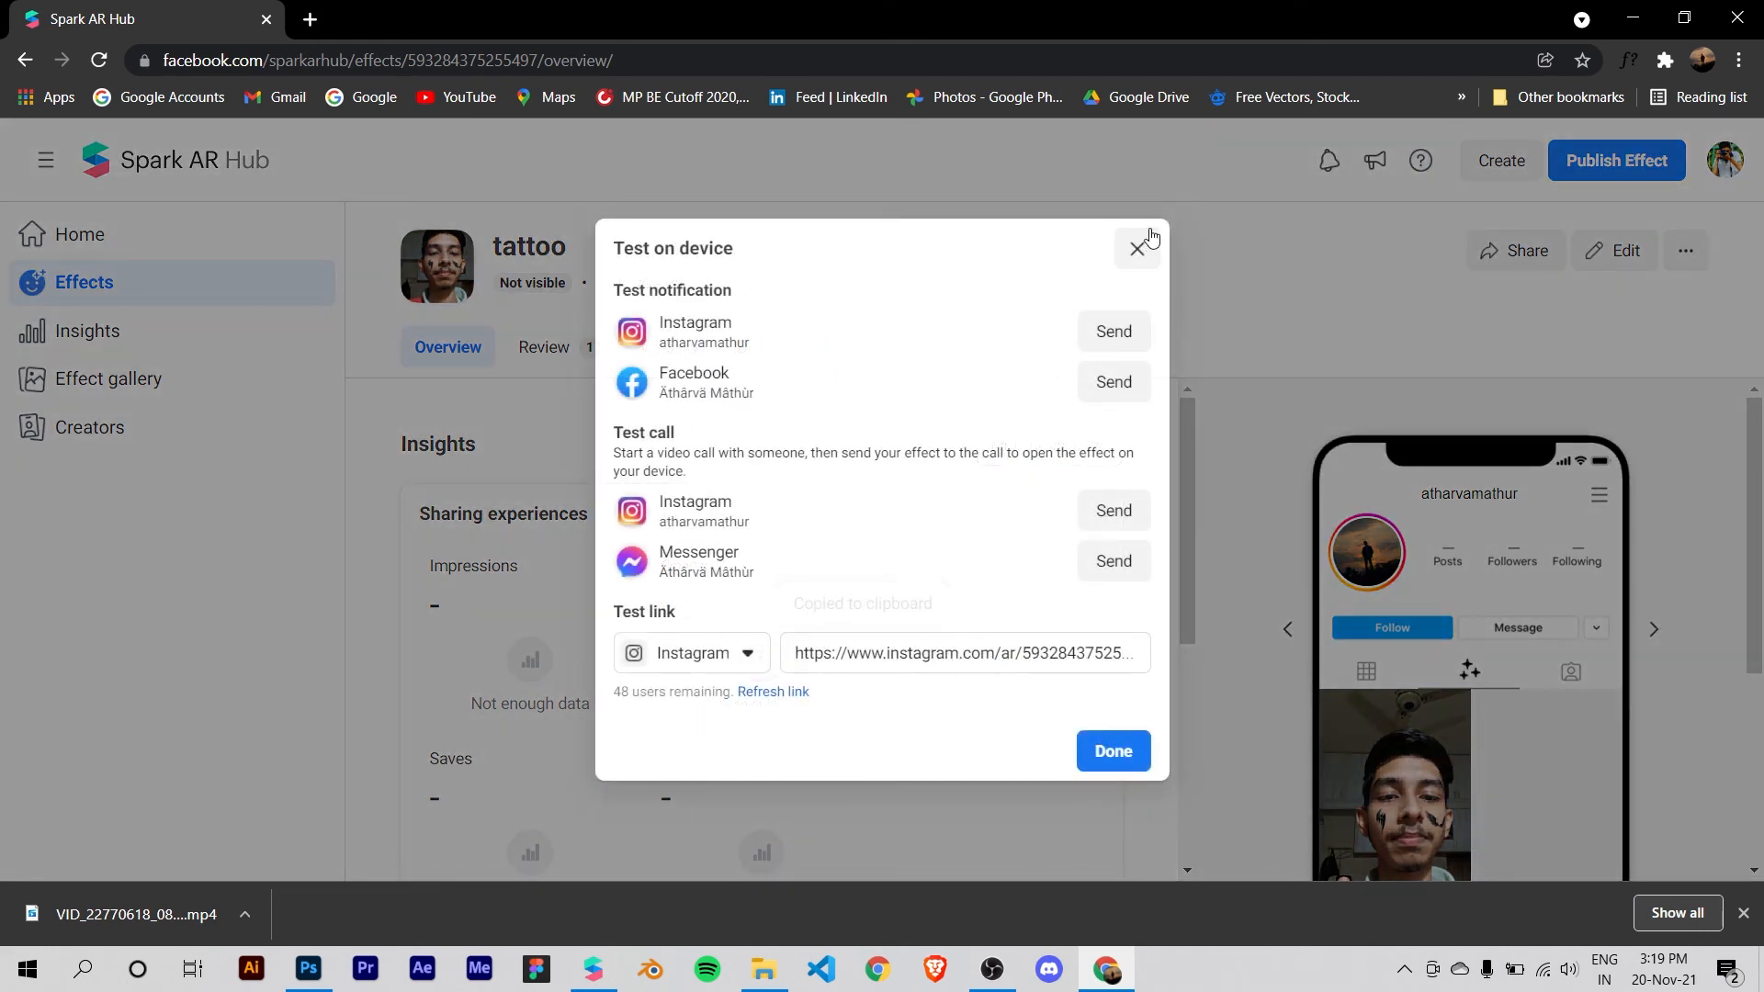
pyautogui.click(1138, 249)
# Step: Copy the tattoo effect's ID and paste it into the address field of a new browser tab
pyautogui.click(1686, 250)
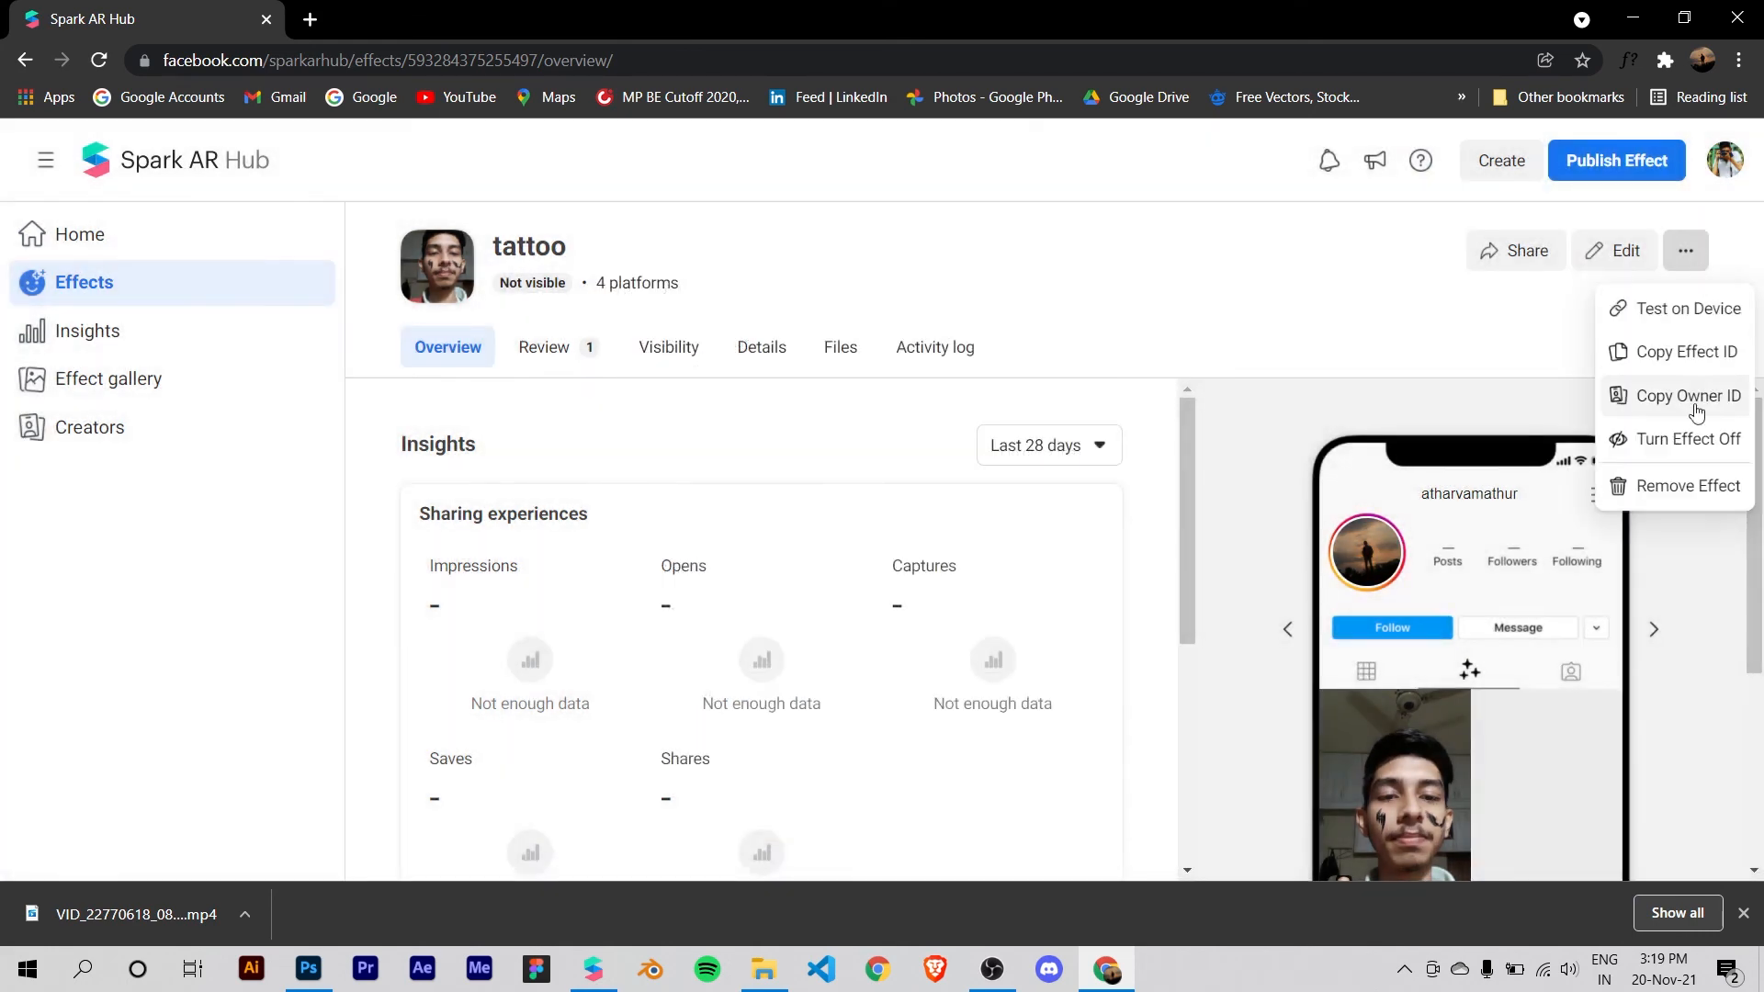
pyautogui.click(1677, 356)
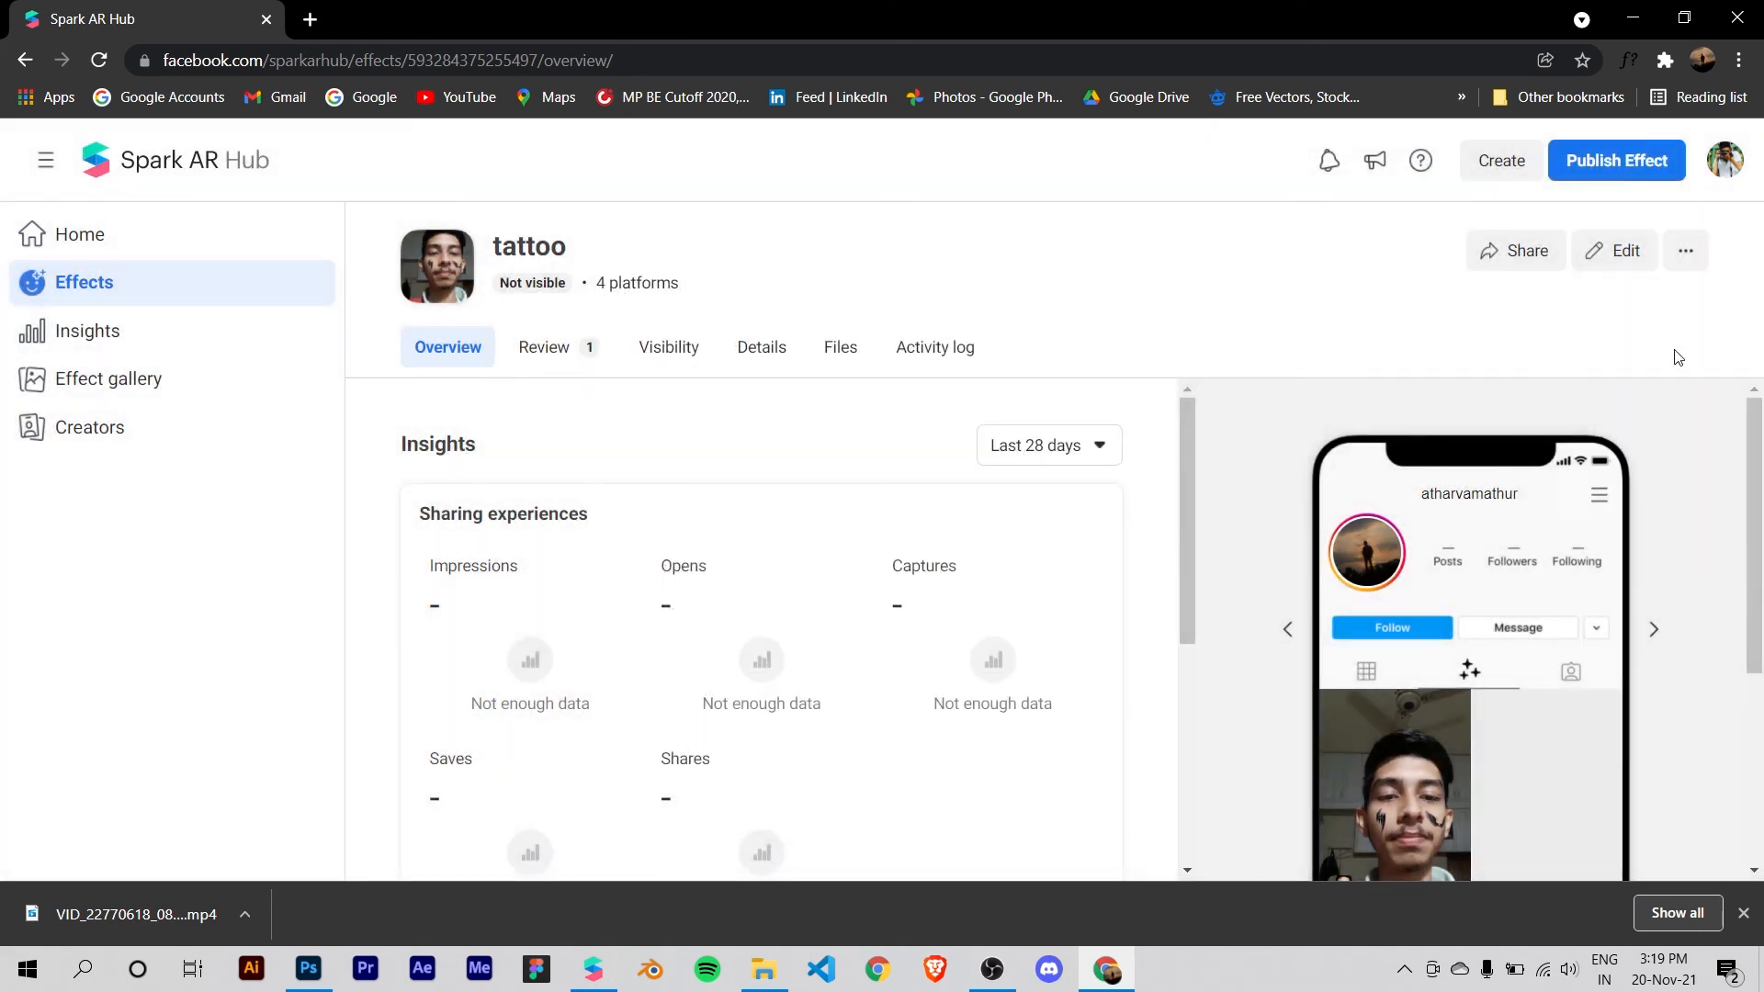
pyautogui.click(310, 20)
pyautogui.click(350, 61)
pyautogui.hotkey('ctrl', 'v')
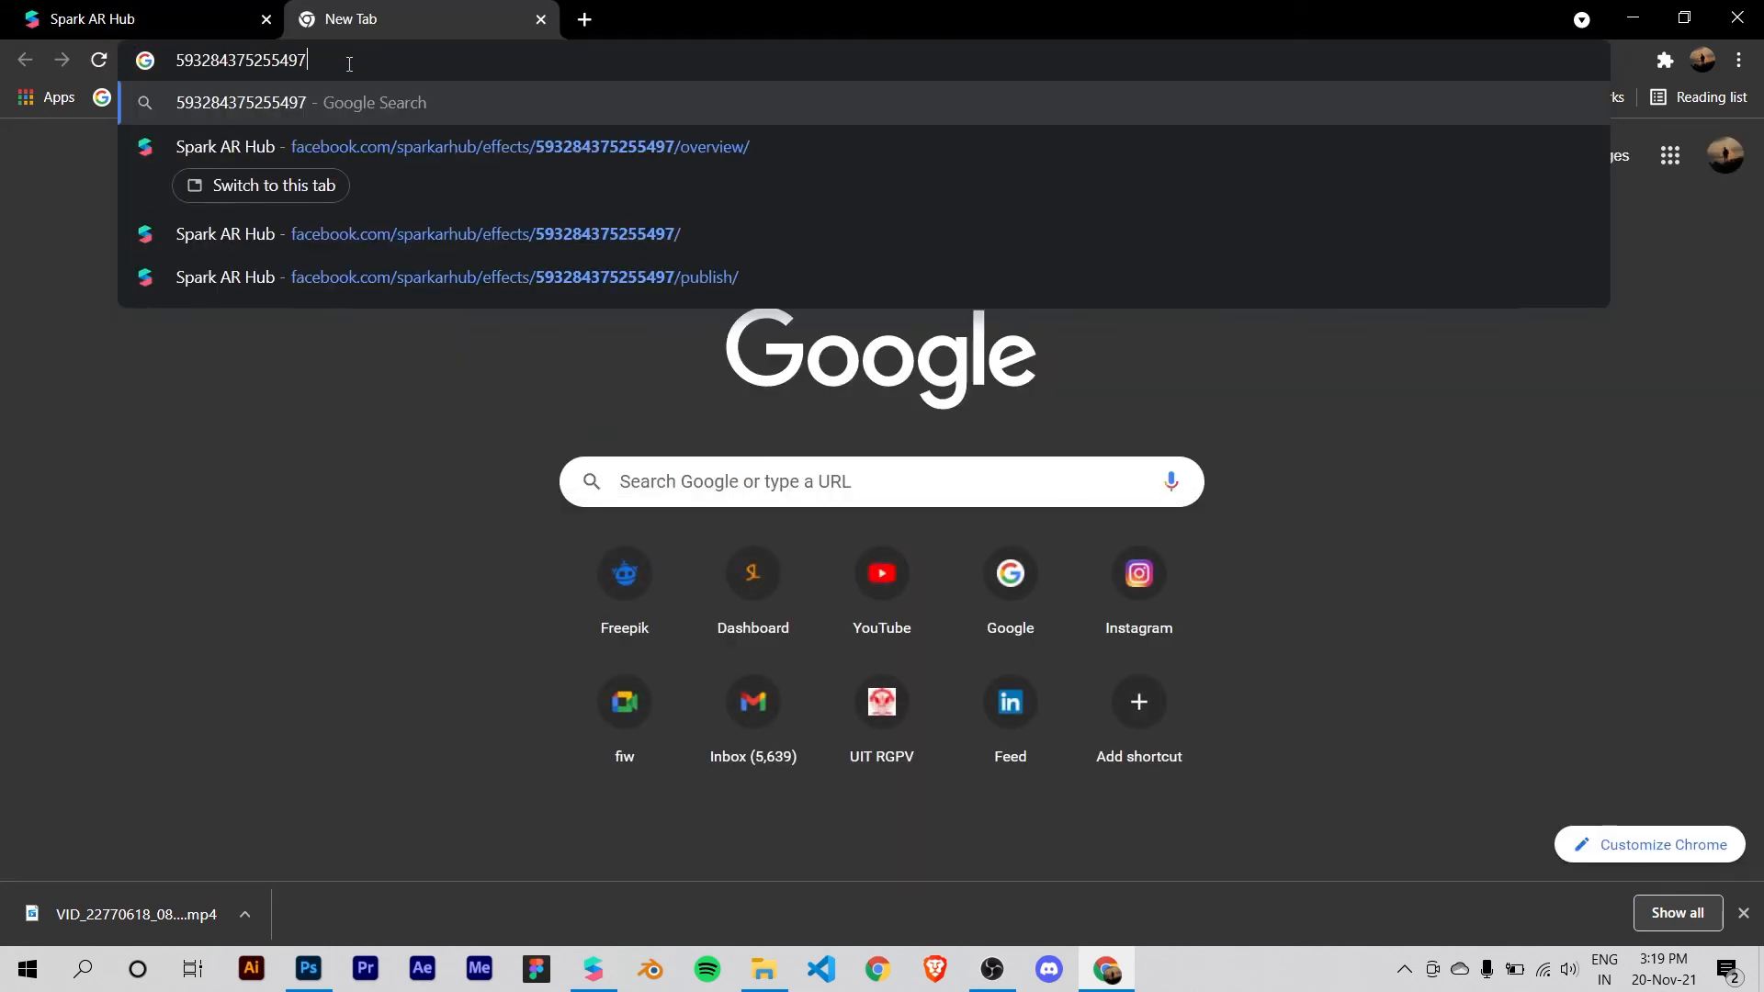
# Step: Return to the effect page, highlight the effect ID in its web address, and close the extra browser tab
pyautogui.click(189, 13)
pyautogui.moveTo(408, 61); pyautogui.dragTo(524, 60)
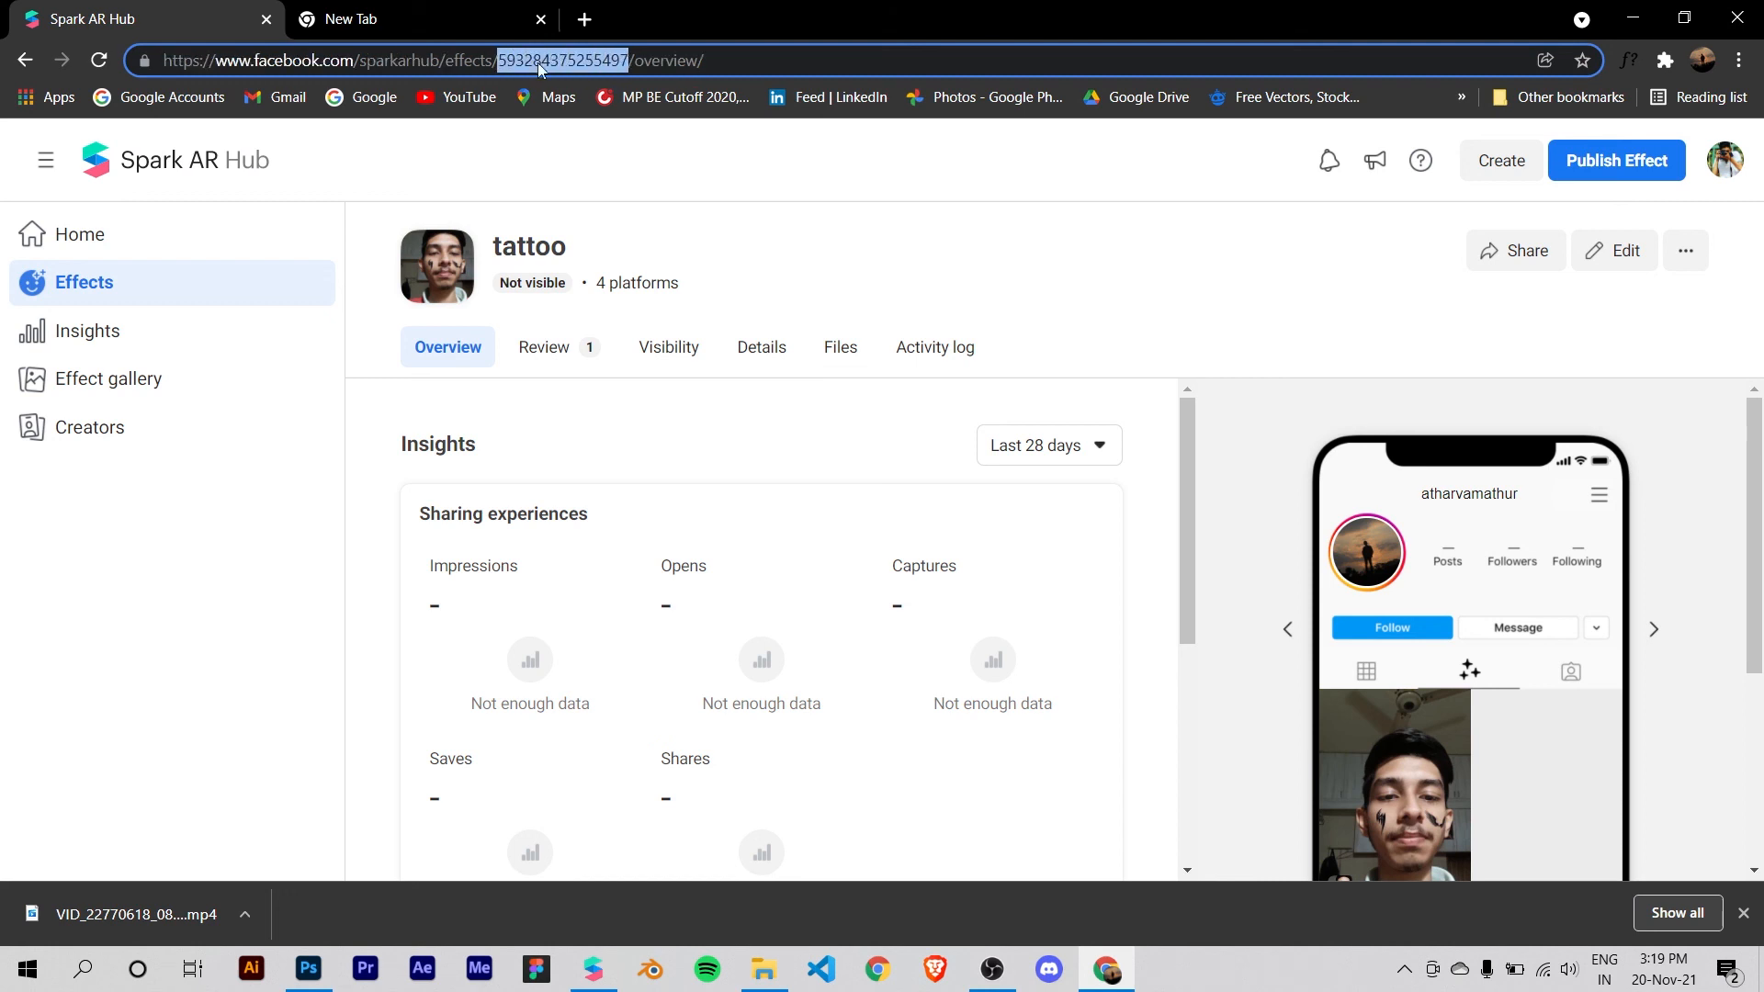
pyautogui.click(576, 183)
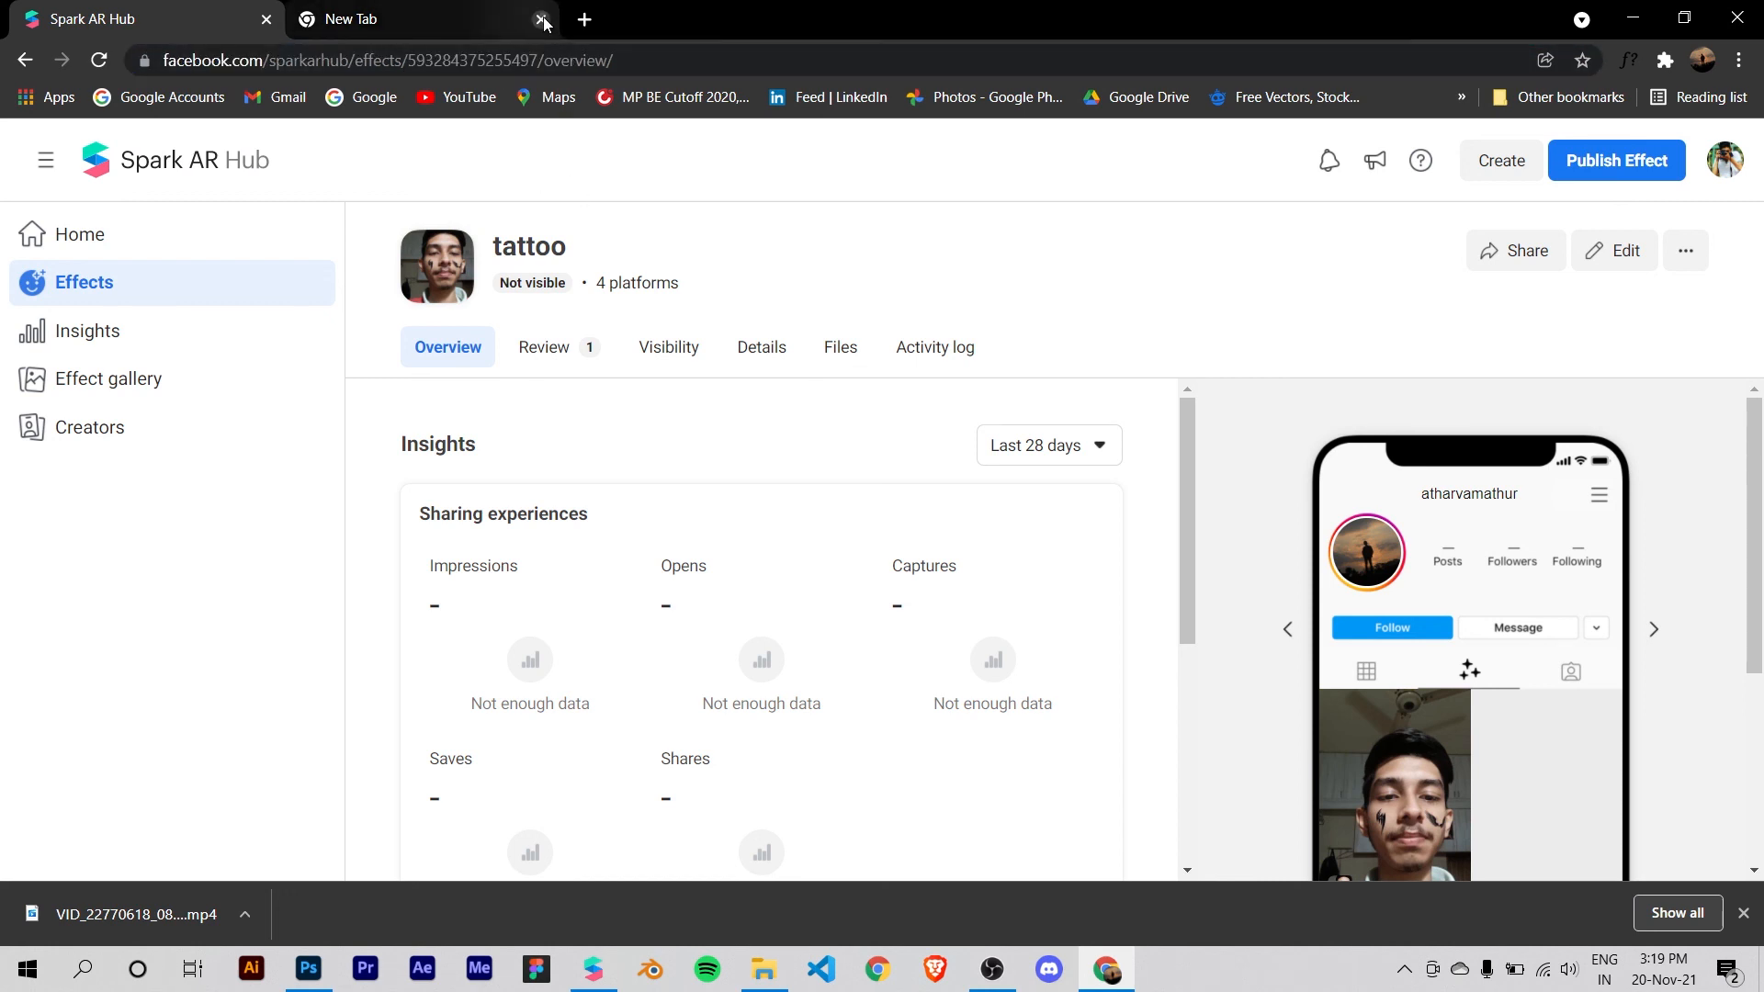
pyautogui.click(541, 19)
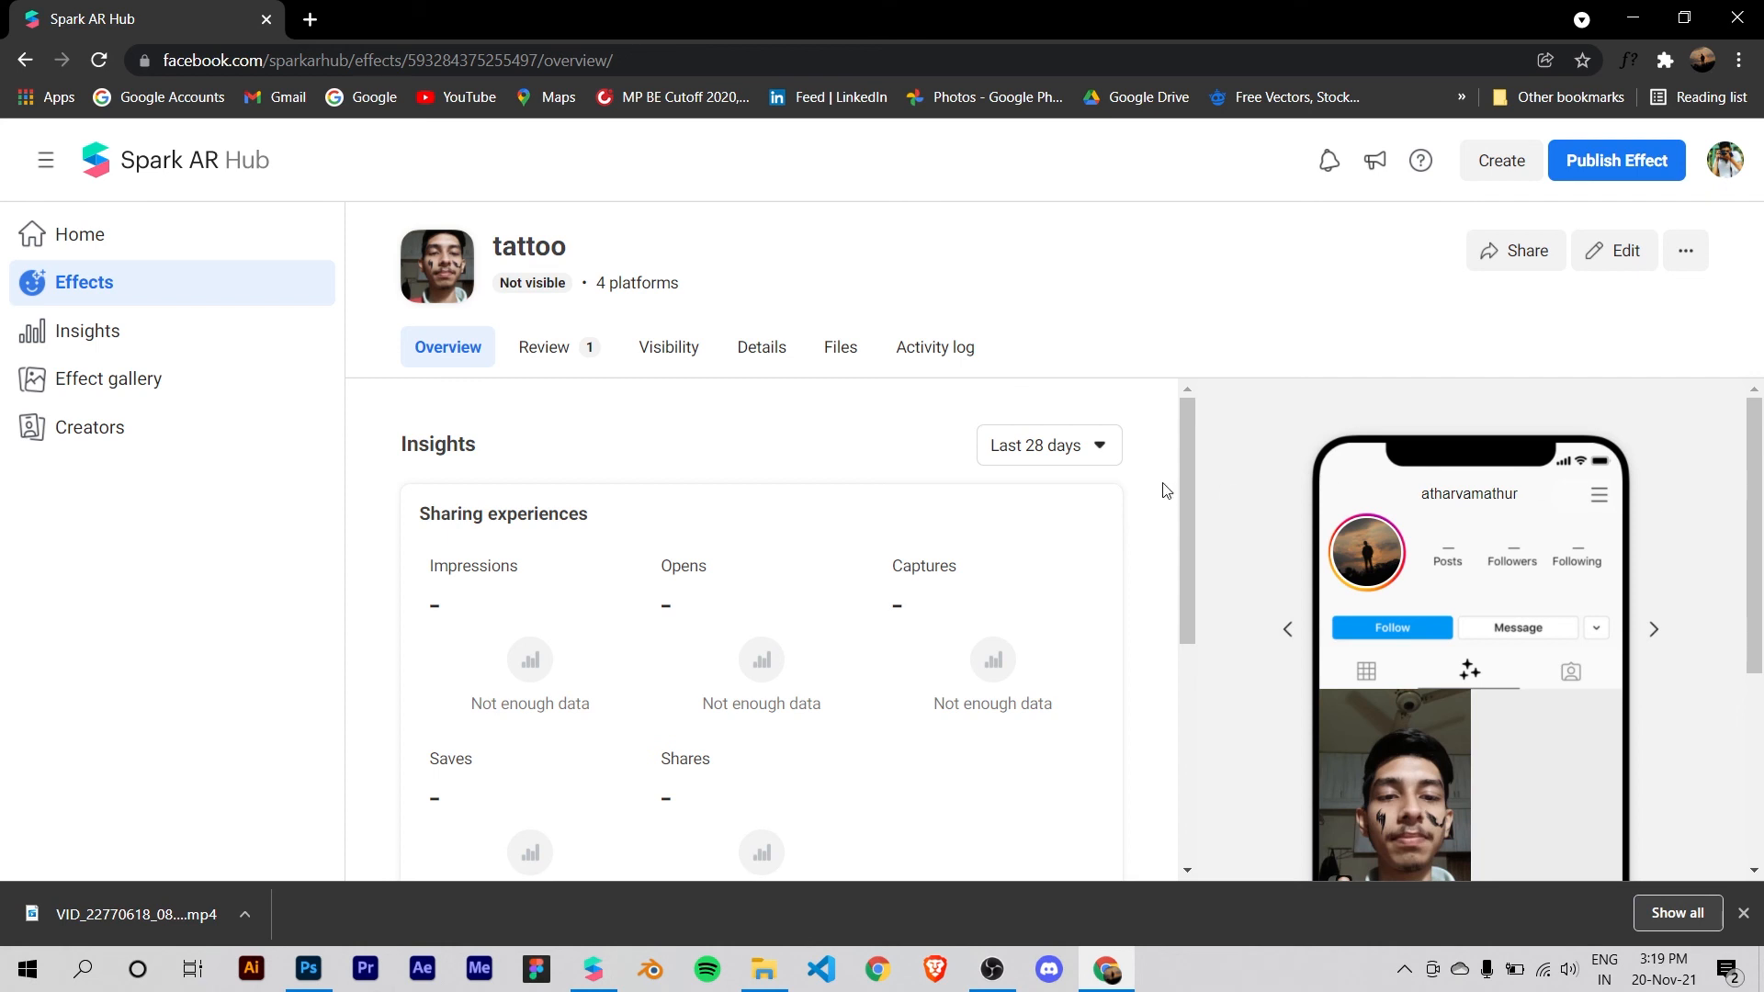
# Step: Look through the sharing and video calling insights on the tattoo effect's overview
pyautogui.scroll(-1, 1211, 465)
pyautogui.scroll(1, 1268, 455)
pyautogui.scroll(-3, 1114, 457)
pyautogui.scroll(3, 1136, 508)
pyautogui.scroll(-5, 1122, 497)
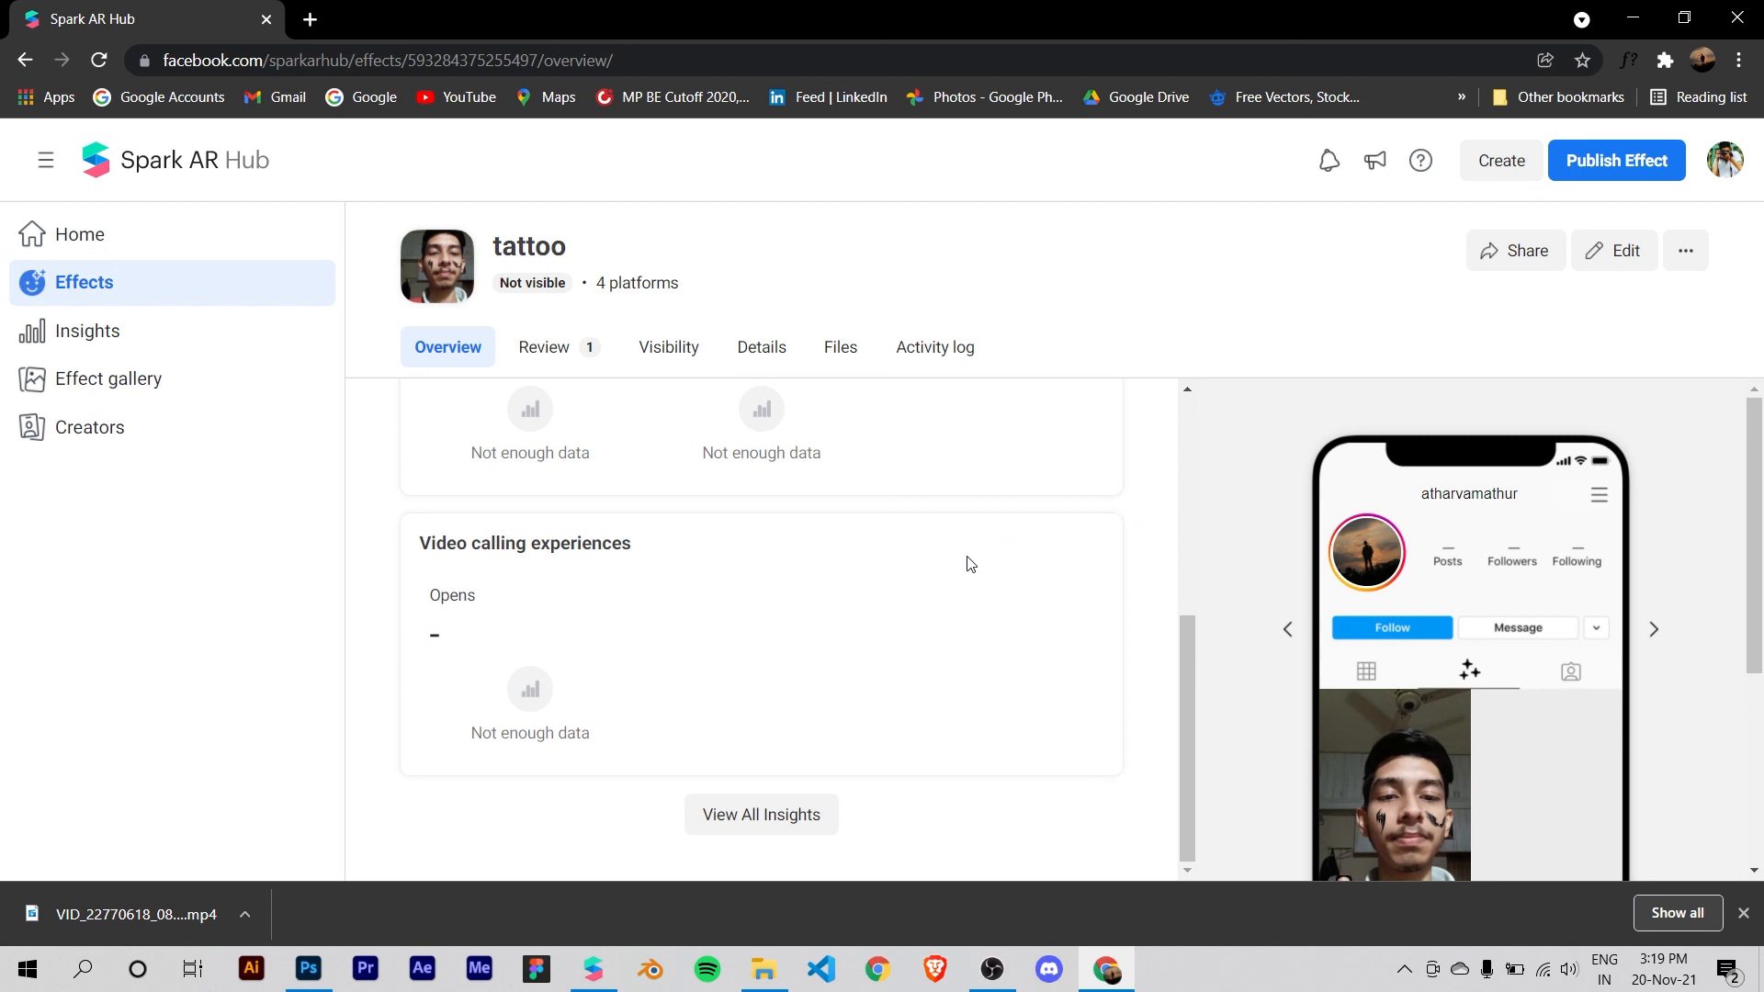
pyautogui.scroll(5, 972, 564)
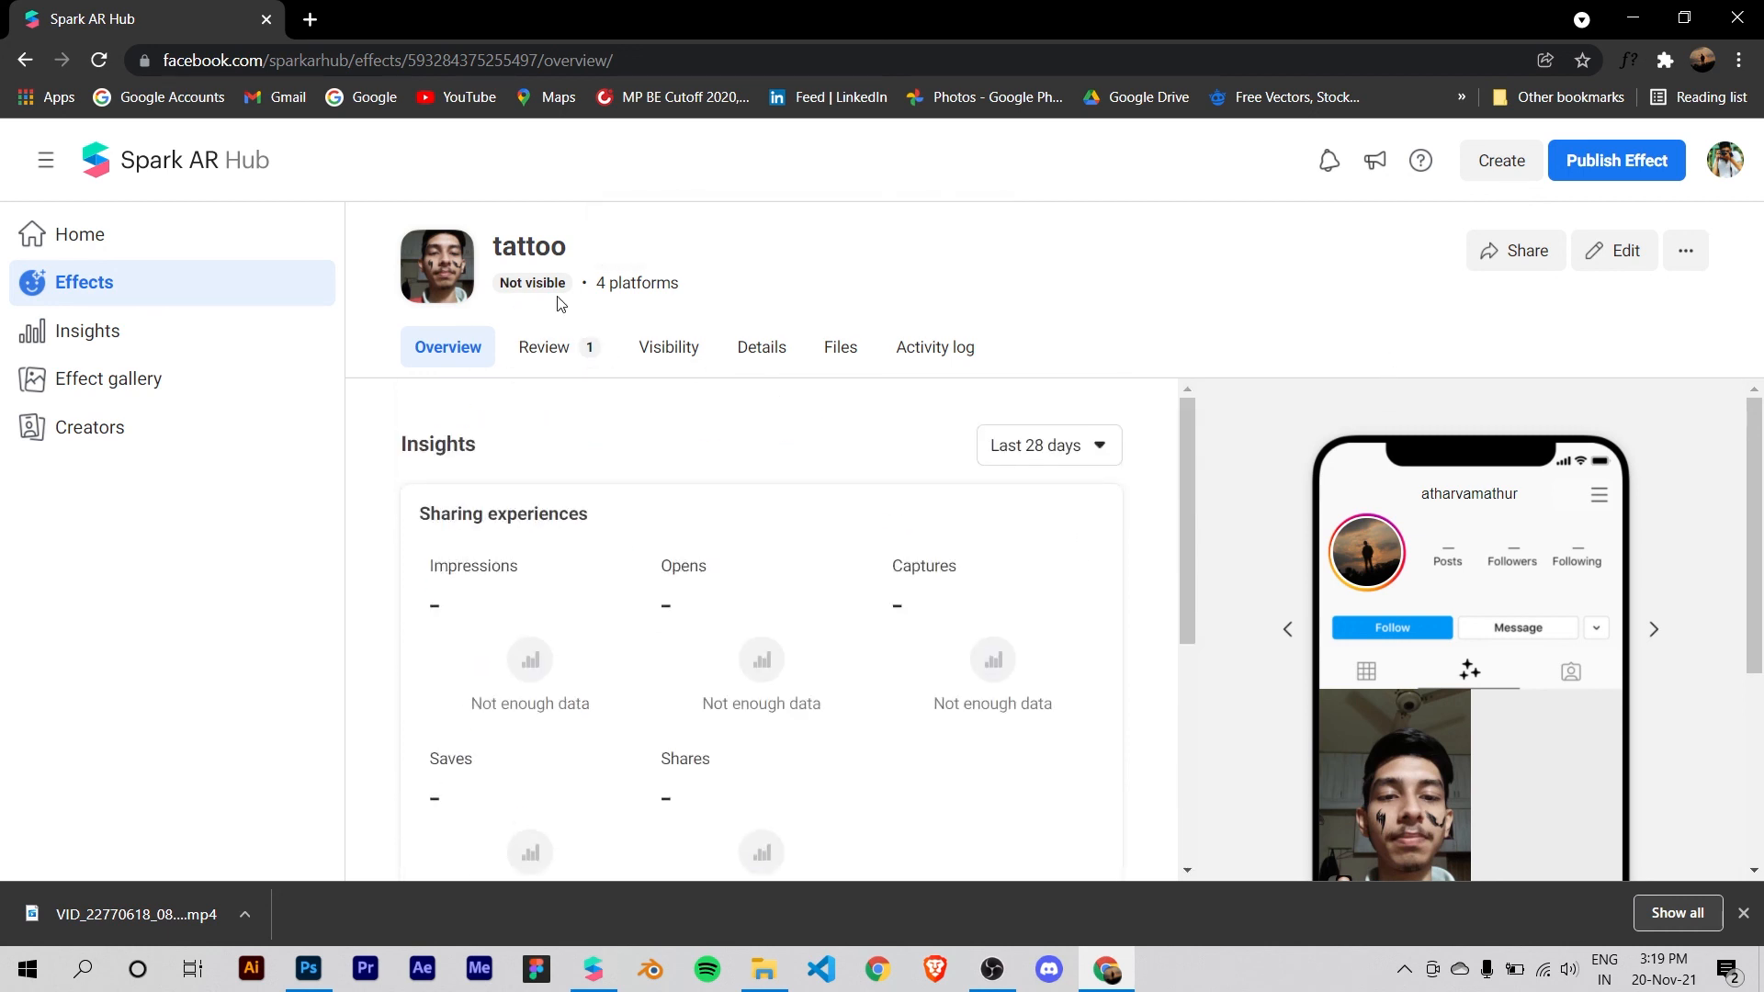
# Step: Check the tattoo effect's review status and estimated review date, and return to its overview
pyautogui.click(556, 361)
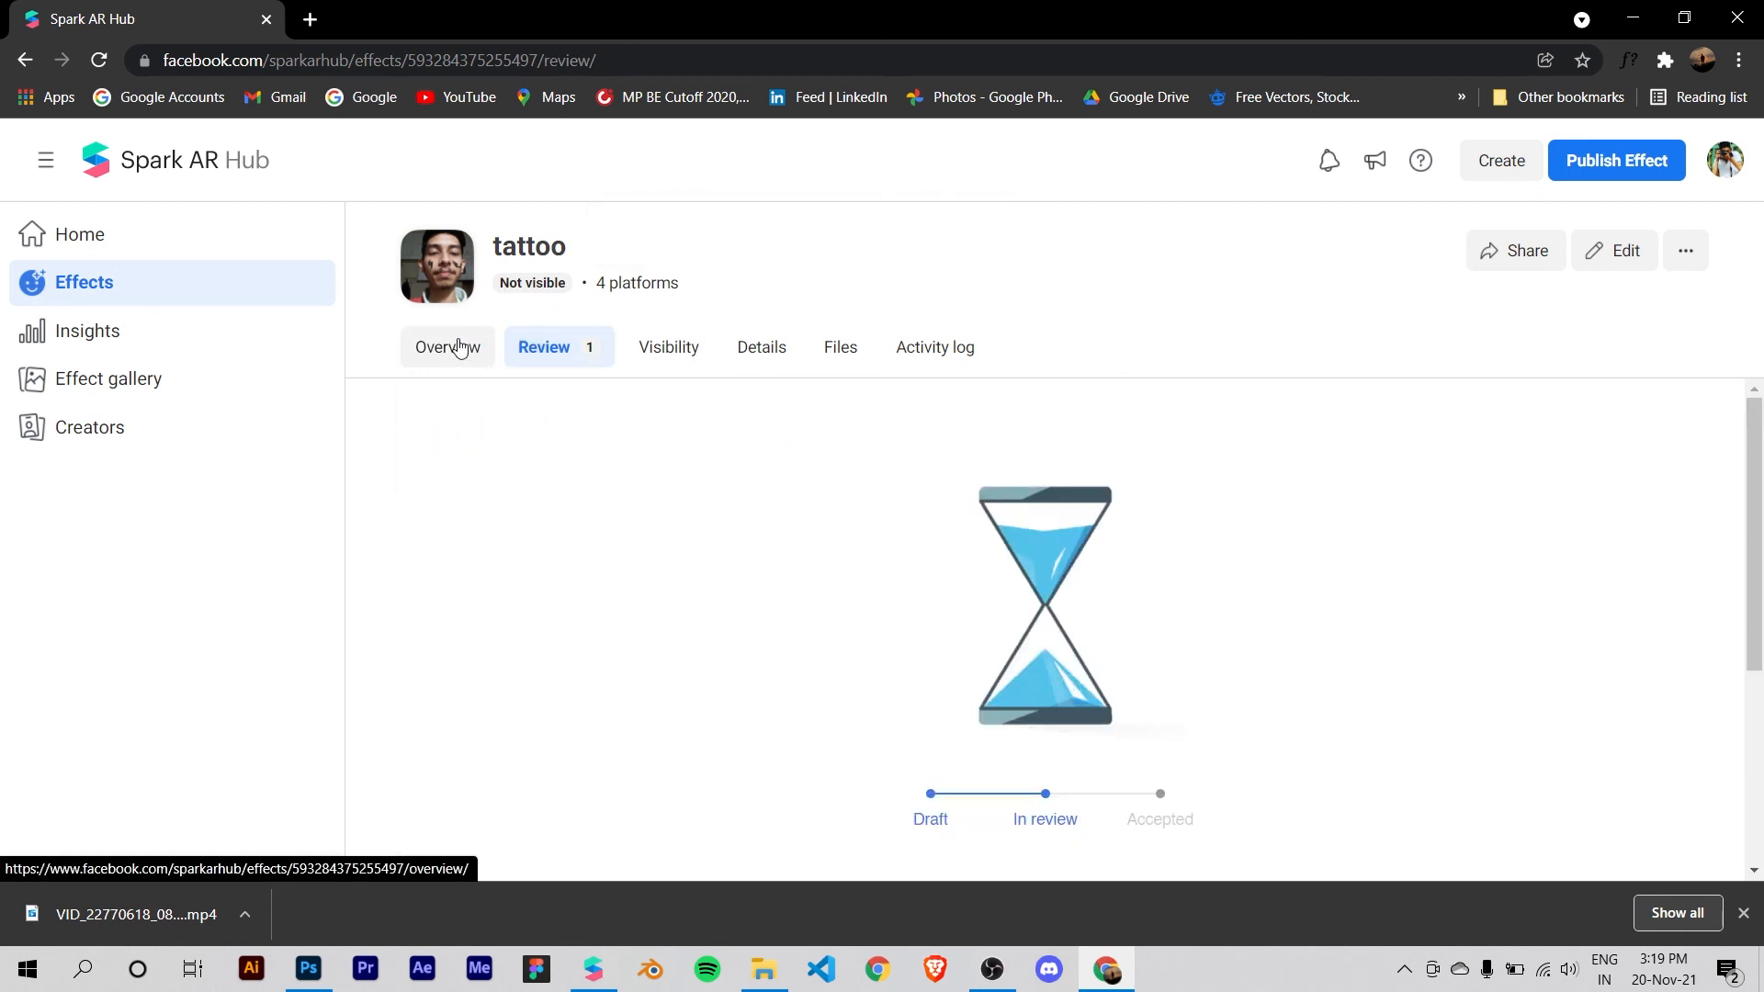
pyautogui.scroll(-4, 1100, 654)
pyautogui.scroll(4, 1138, 649)
pyautogui.scroll(-4, 1019, 622)
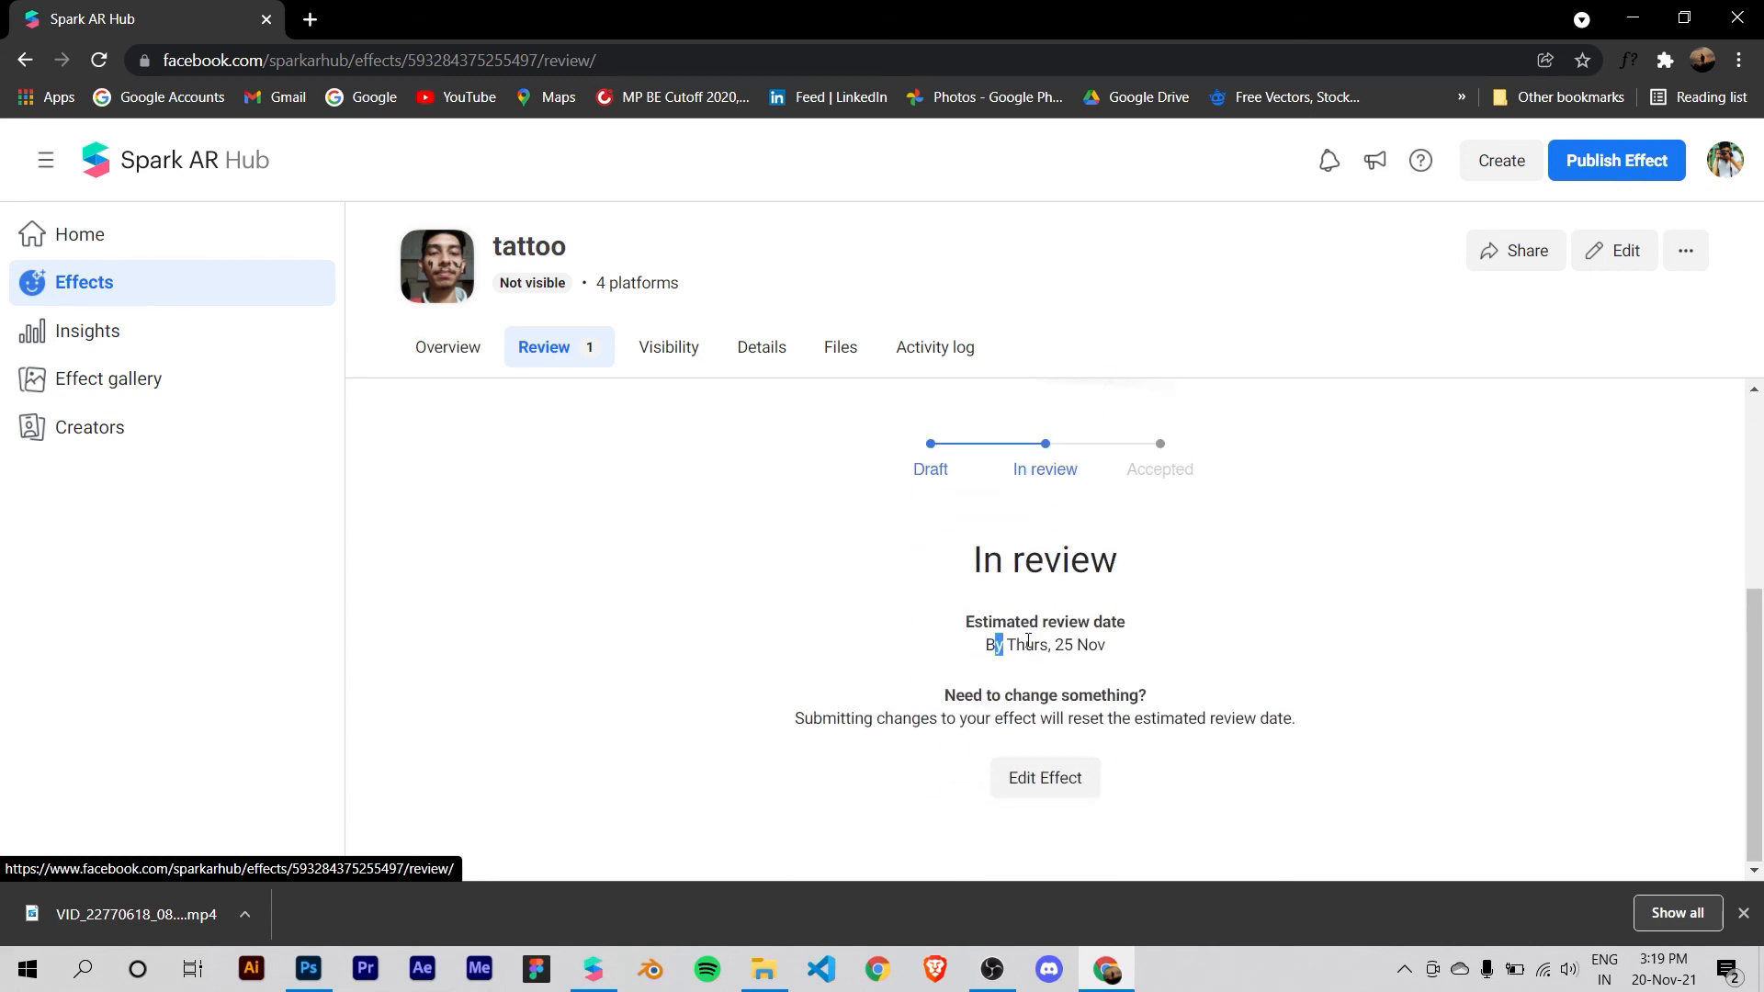
pyautogui.moveTo(1004, 641); pyautogui.dragTo(1150, 664)
pyautogui.click(735, 550)
pyautogui.scroll(4, 735, 550)
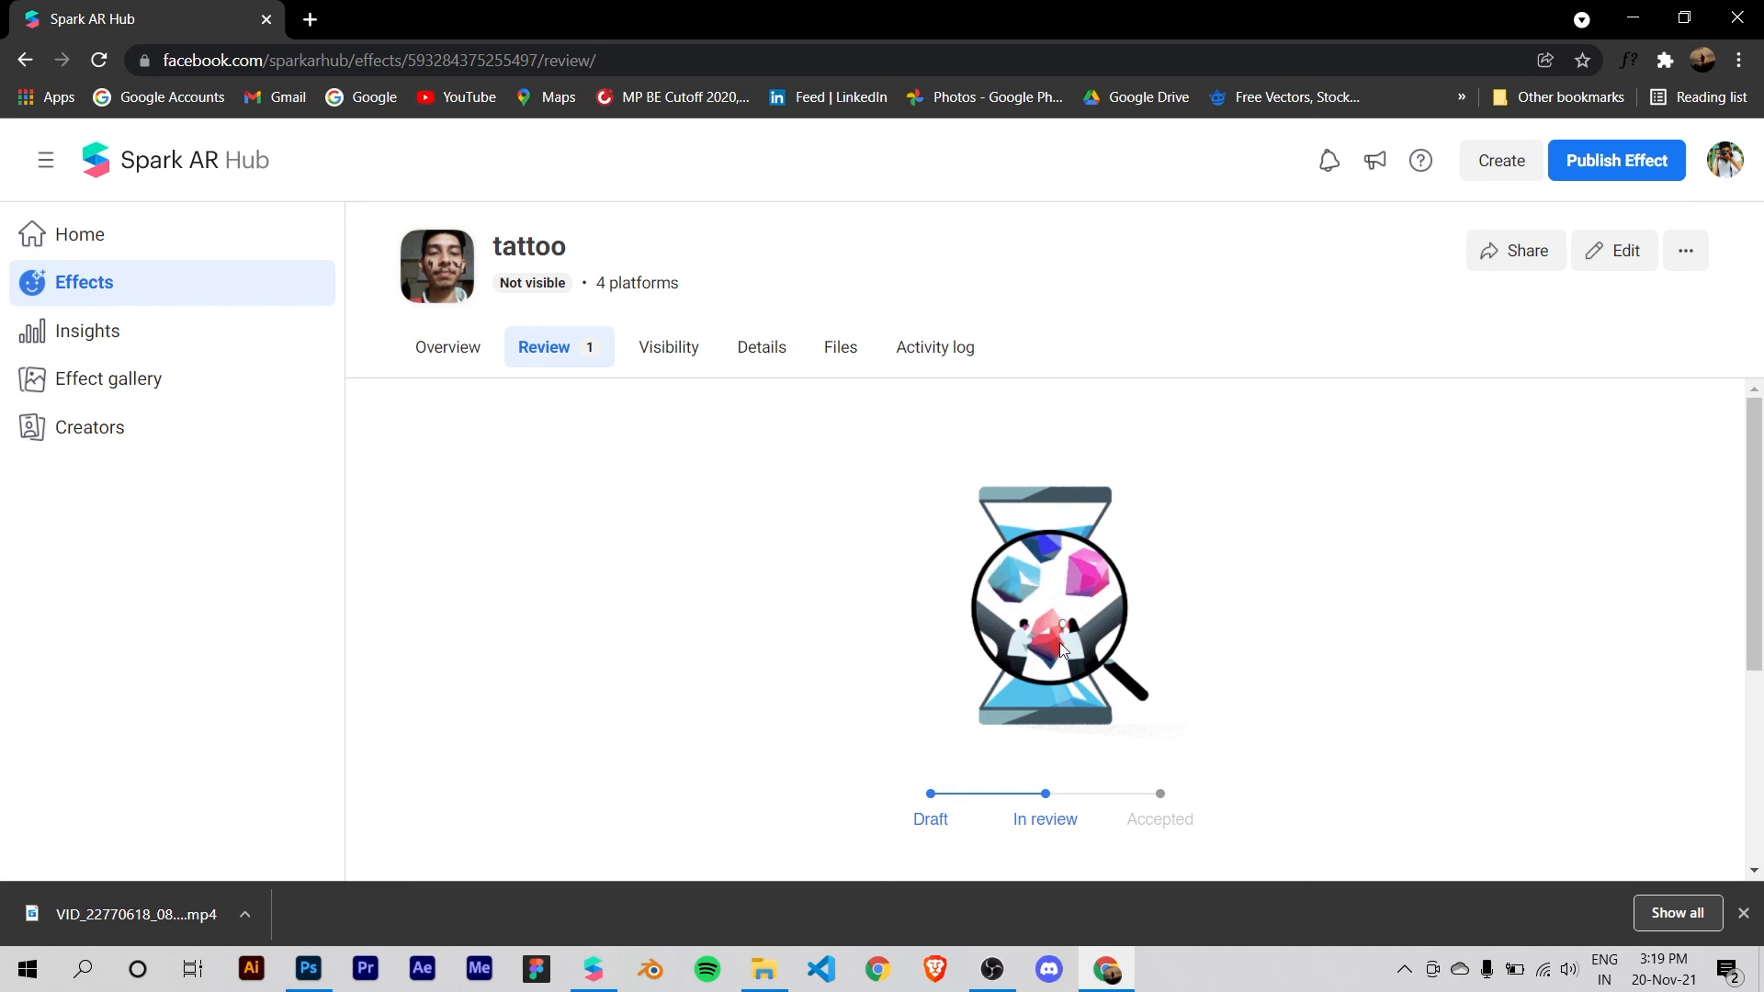
pyautogui.click(453, 360)
pyautogui.scroll(-5, 1142, 563)
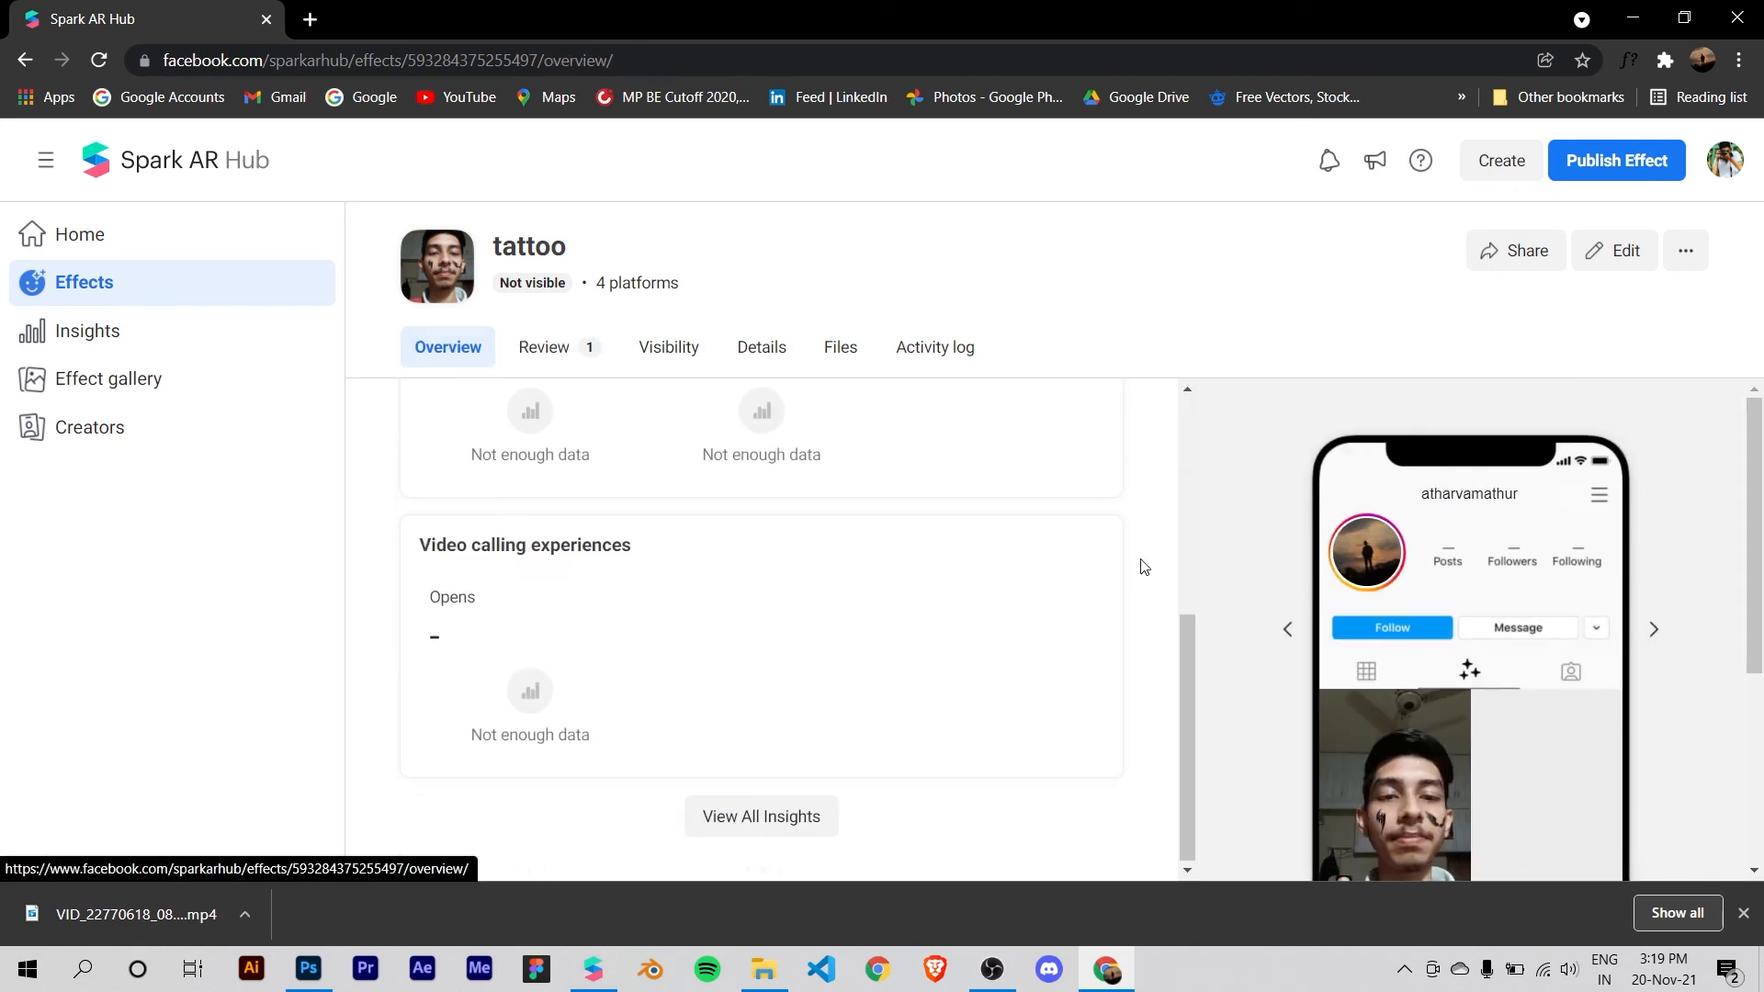